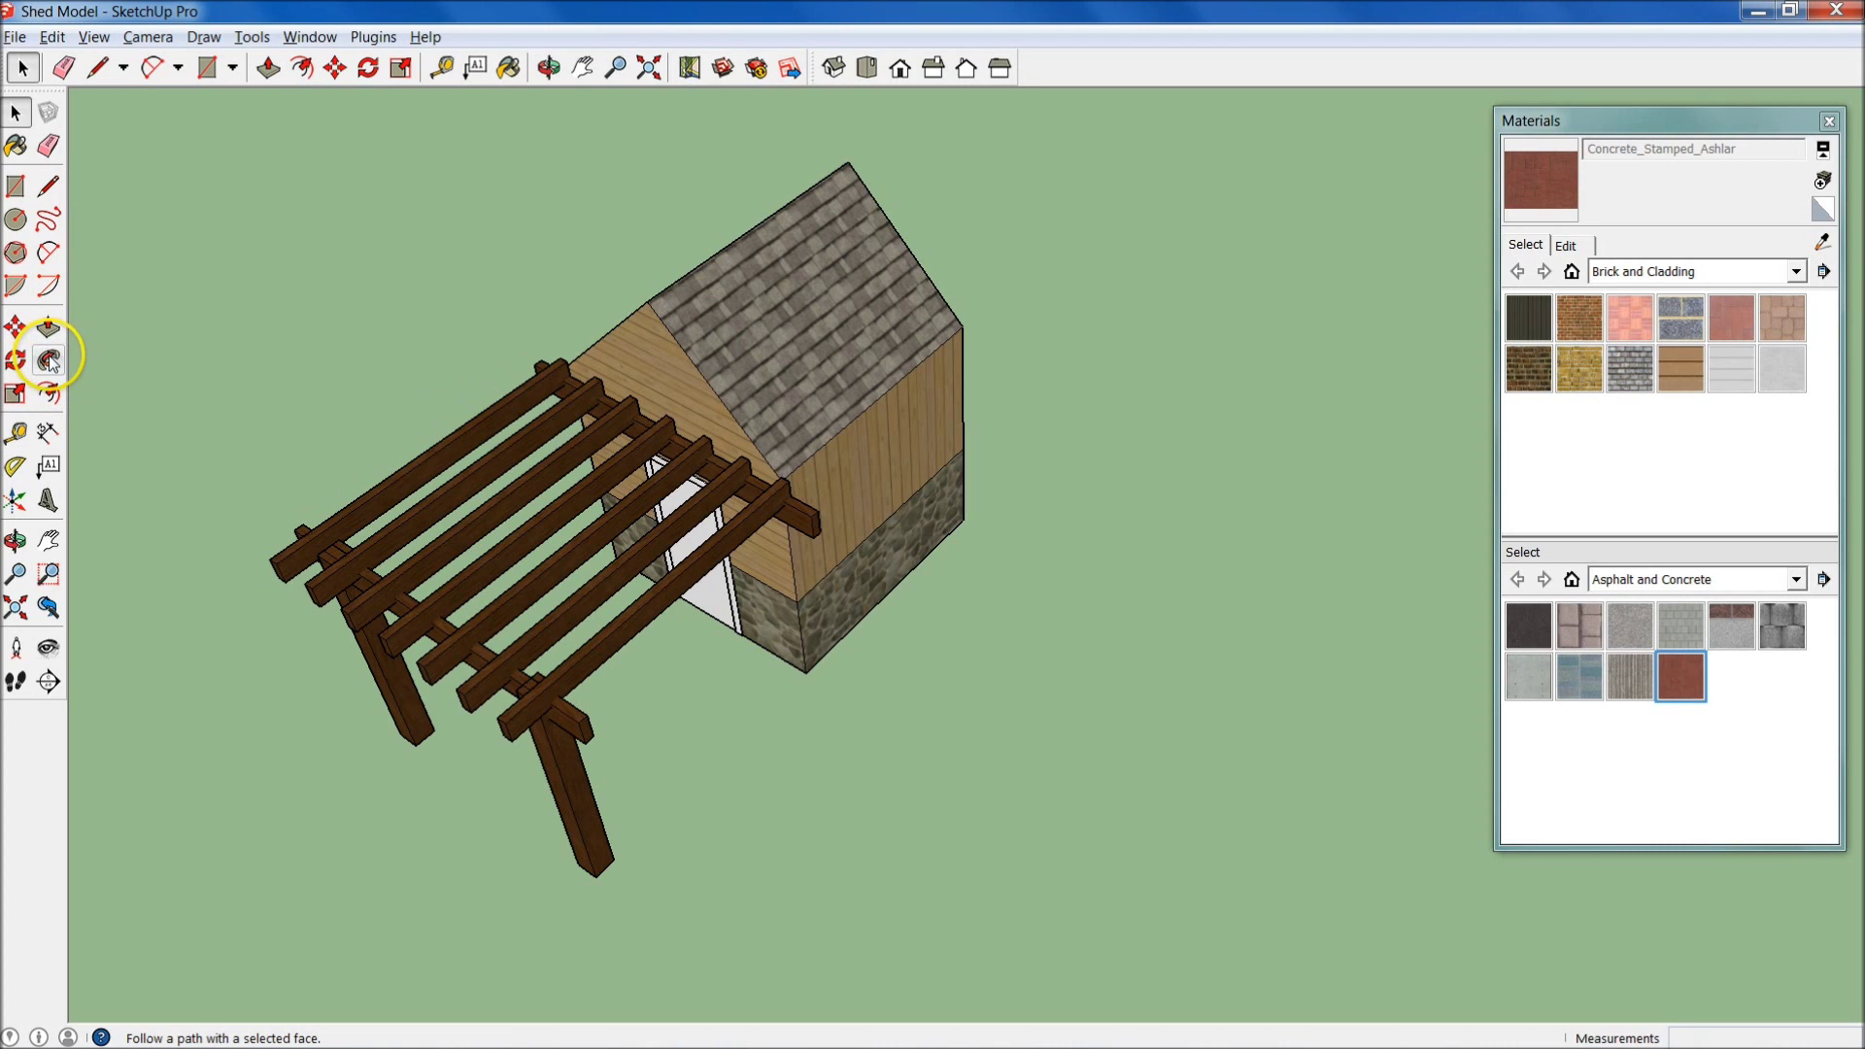
- Draw a rectangle on the open ground beside the shed
{"action": "left_click", "coordinate": [46, 361]}
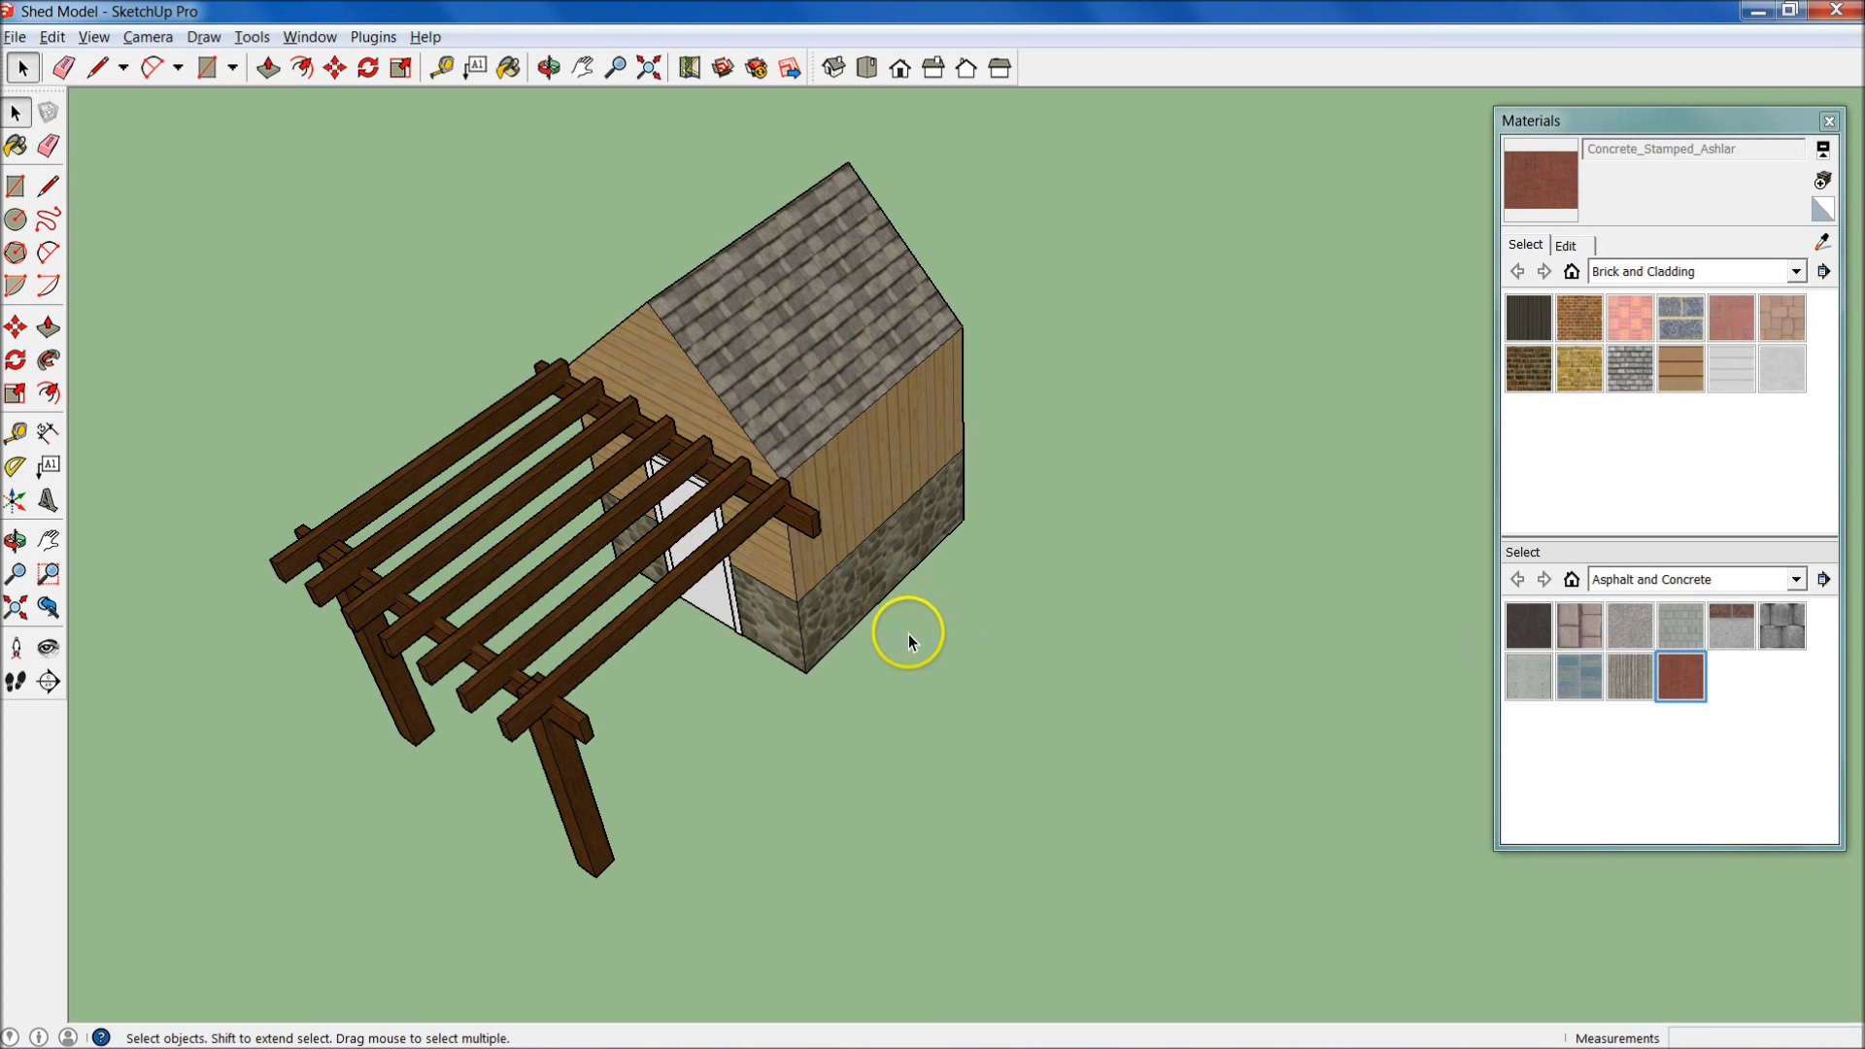
{"action": "scroll", "coordinate": [787, 641], "scroll_direction": "up", "scroll_amount": 4}
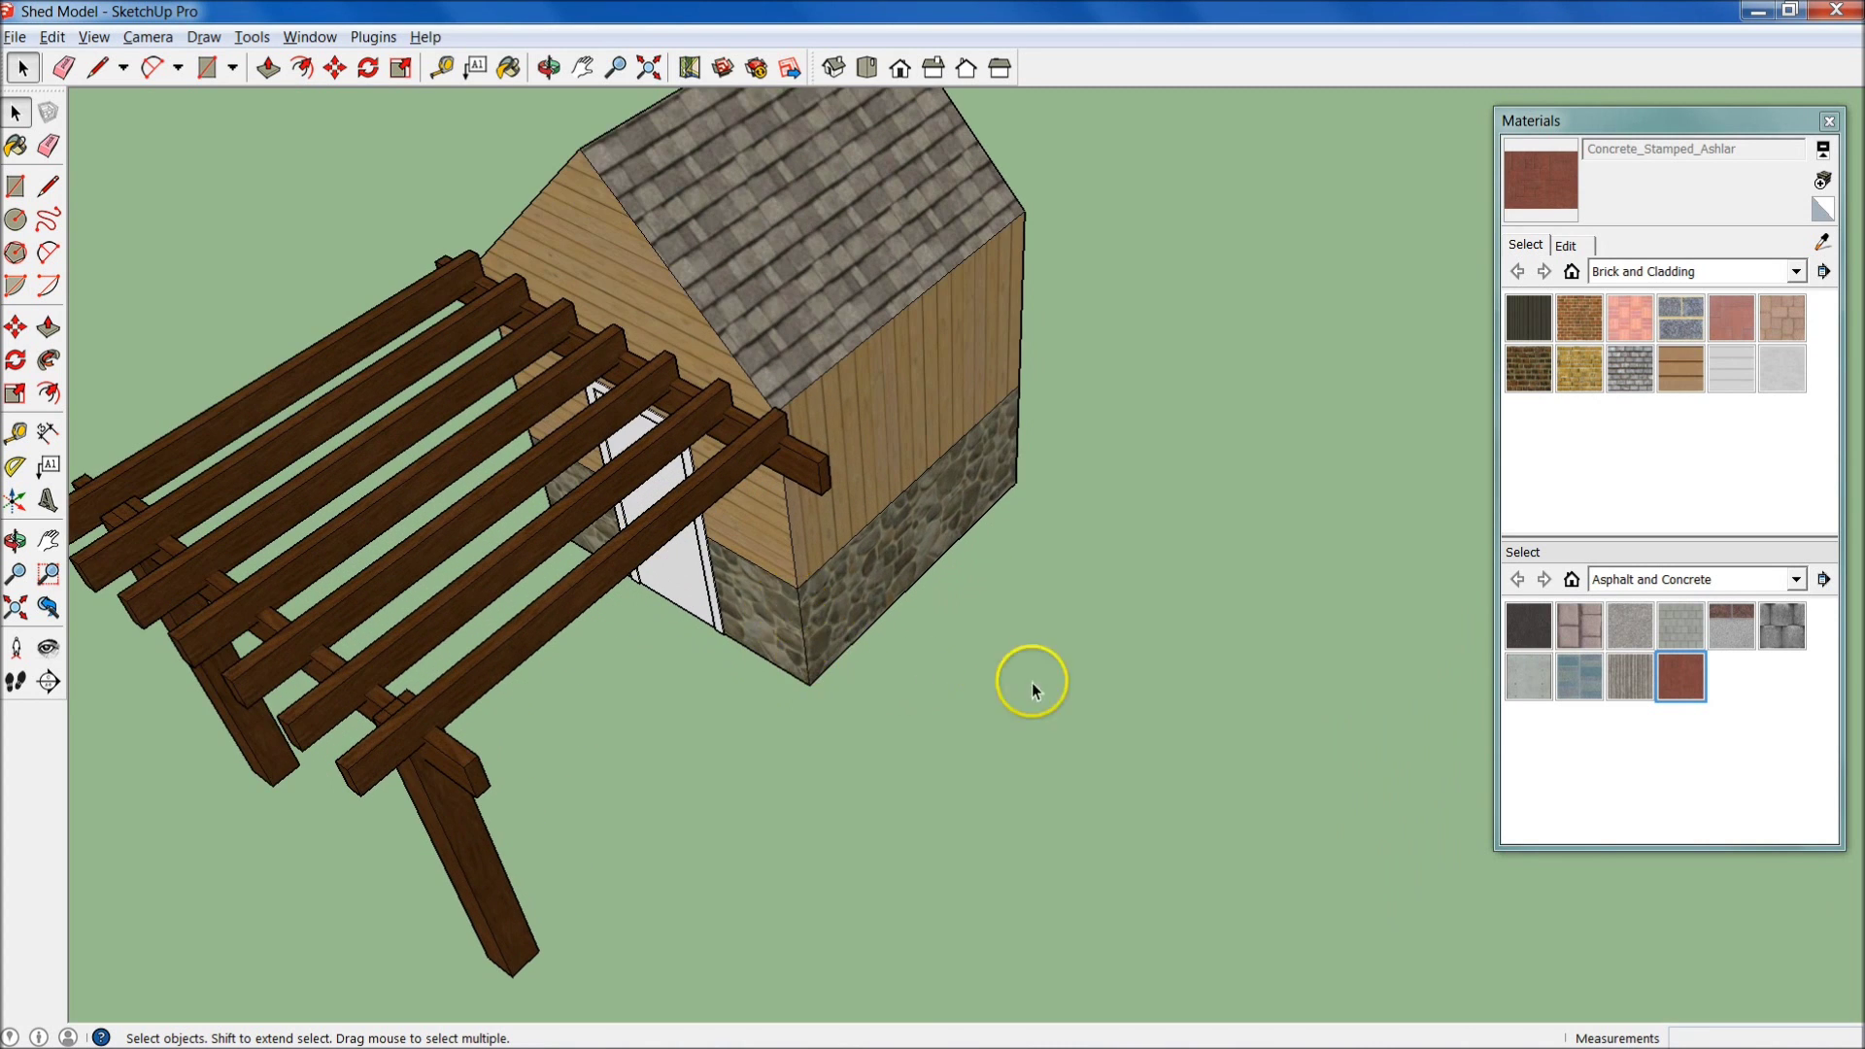
{"action": "middle_click_drag", "start_coordinate": [1032, 682], "coordinate": [920, 530], "text": "shift"}
{"action": "scroll", "coordinate": [920, 533], "scroll_direction": "down", "scroll_amount": 1}
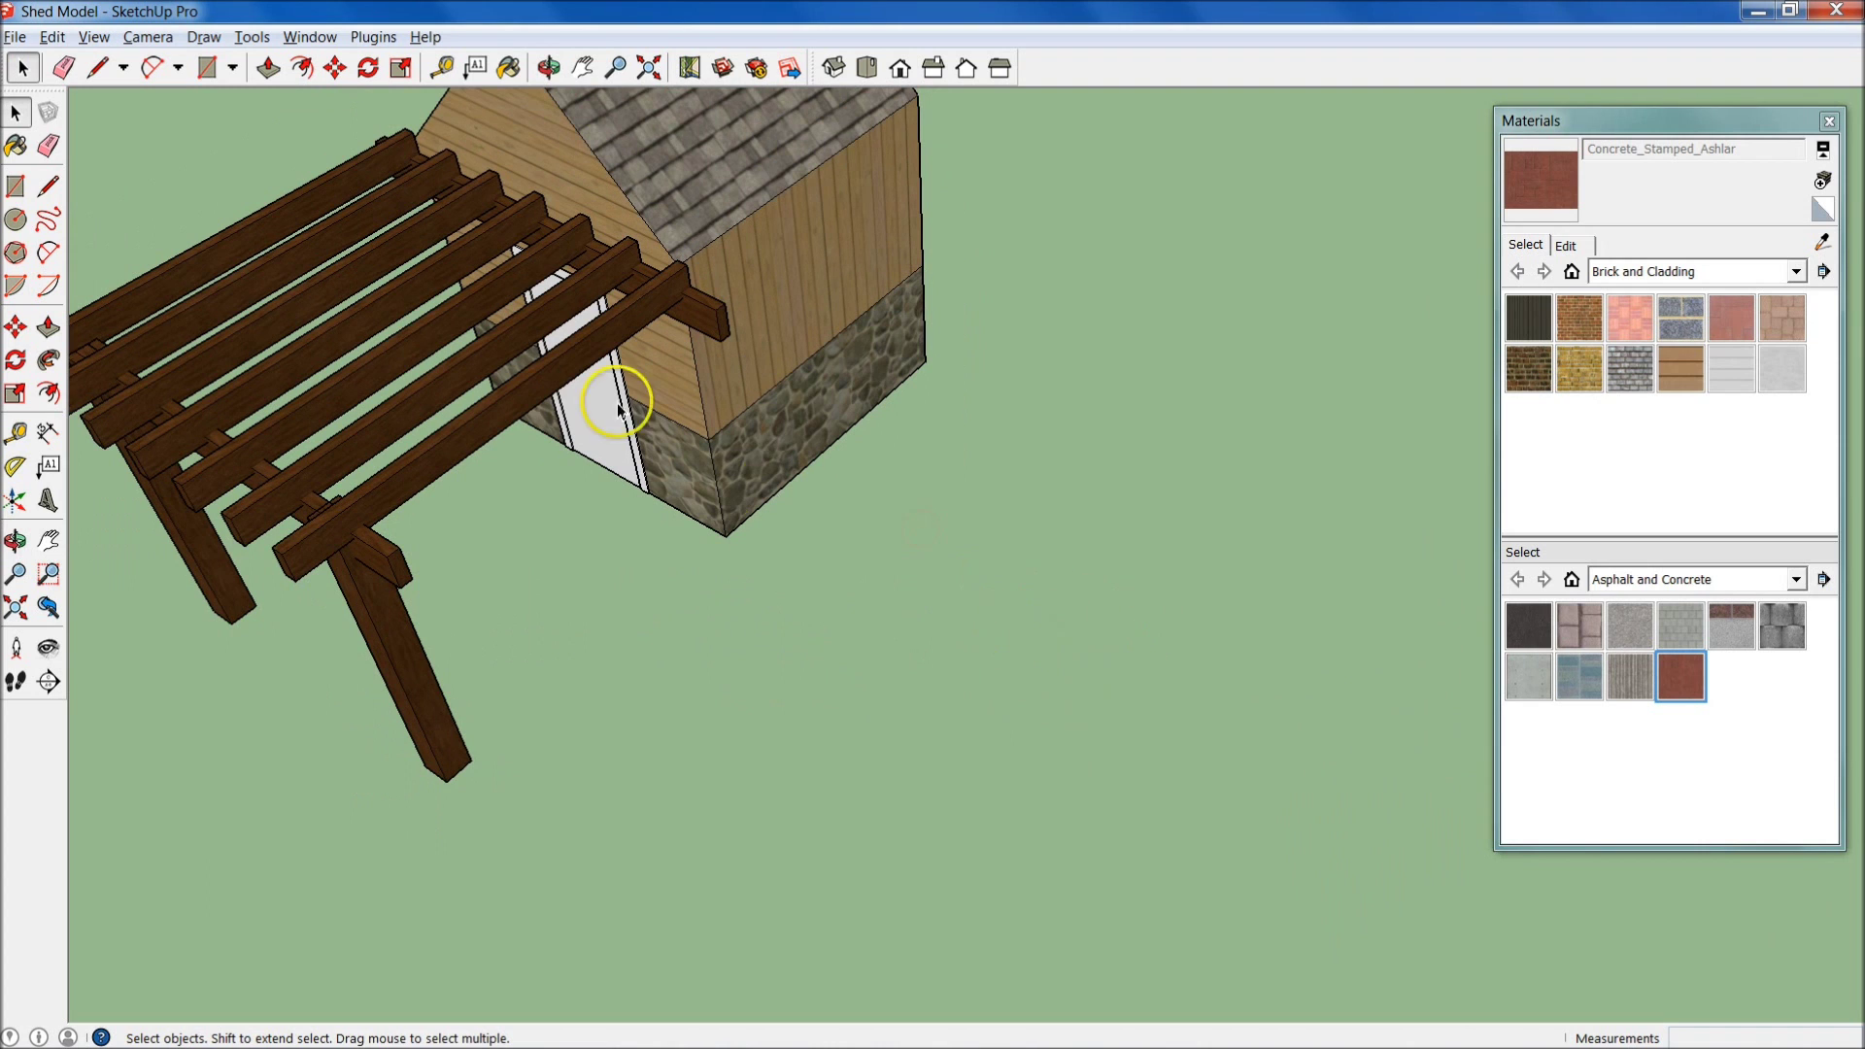
{"action": "left_click", "coordinate": [15, 188]}
{"action": "left_click", "coordinate": [1130, 607]}
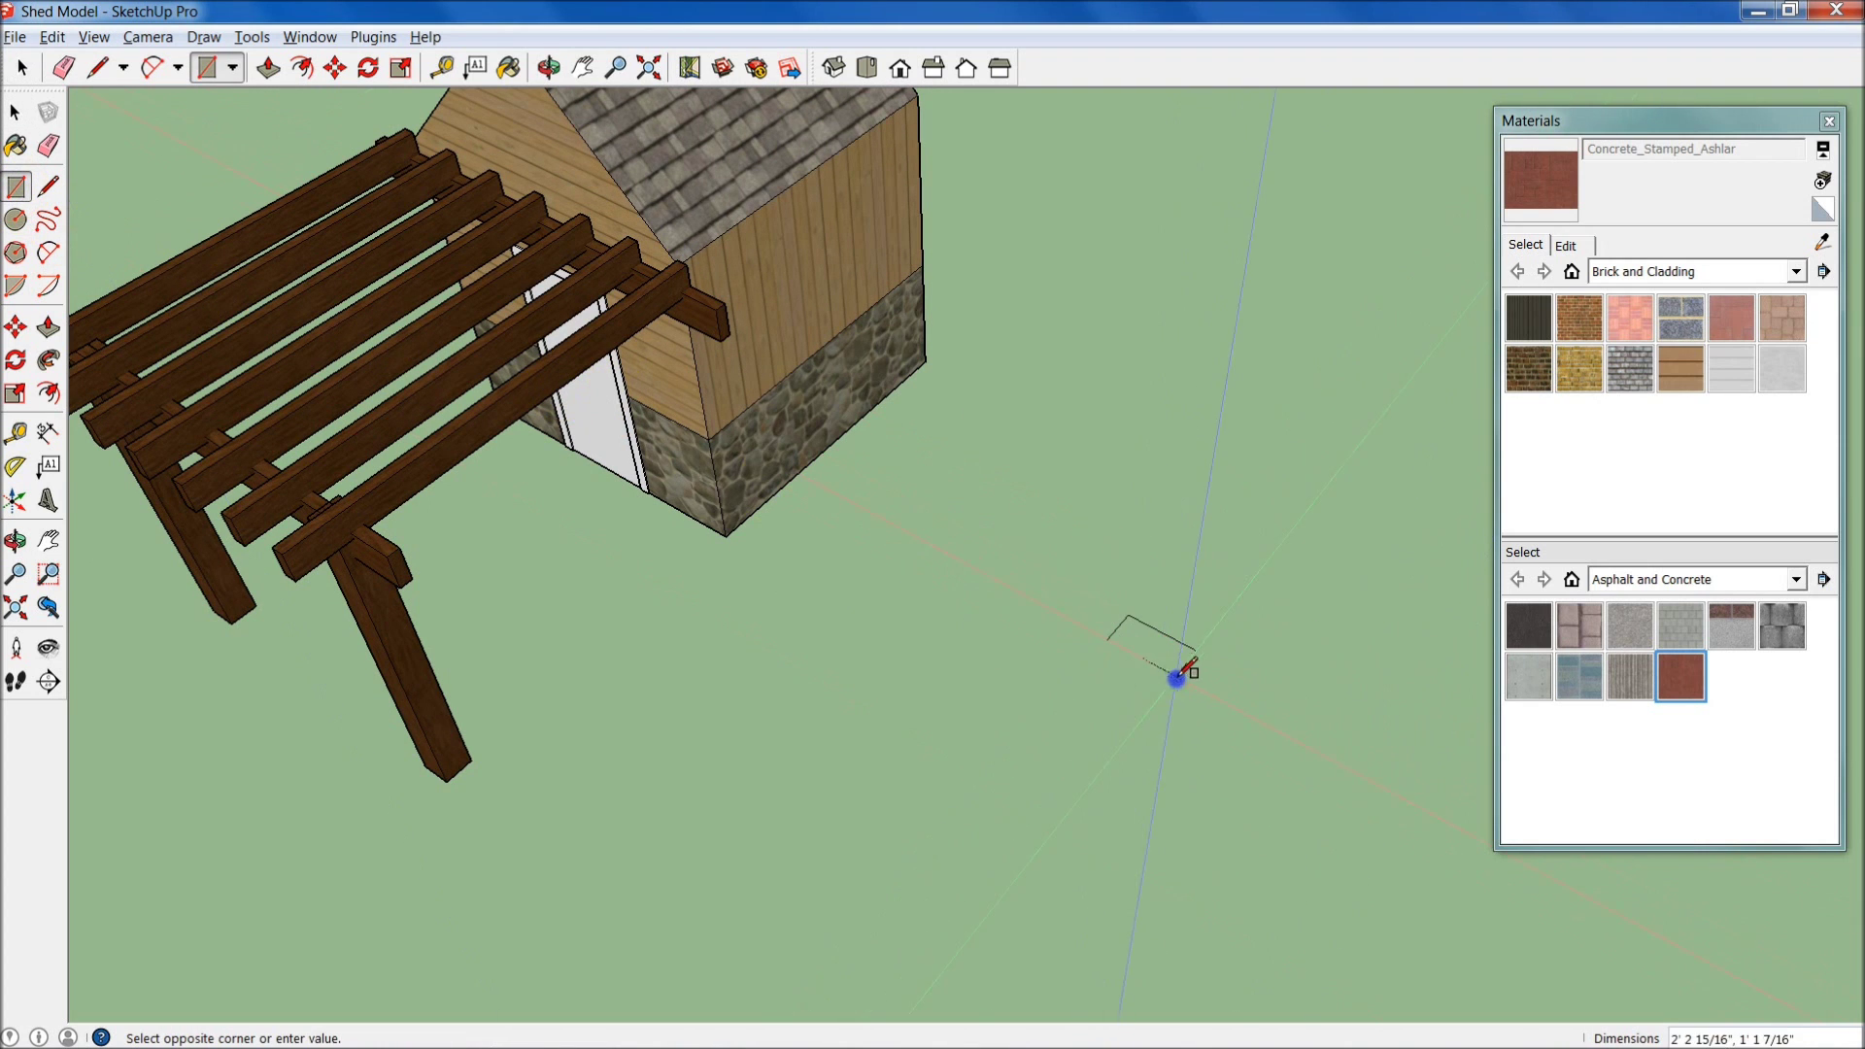
{"action": "left_click", "coordinate": [1234, 829]}
{"action": "middle_click_drag", "start_coordinate": [1234, 829], "coordinate": [1178, 604]}
- Push/Pull the rectangle up into a 2' tall box
{"action": "key", "text": "p"}
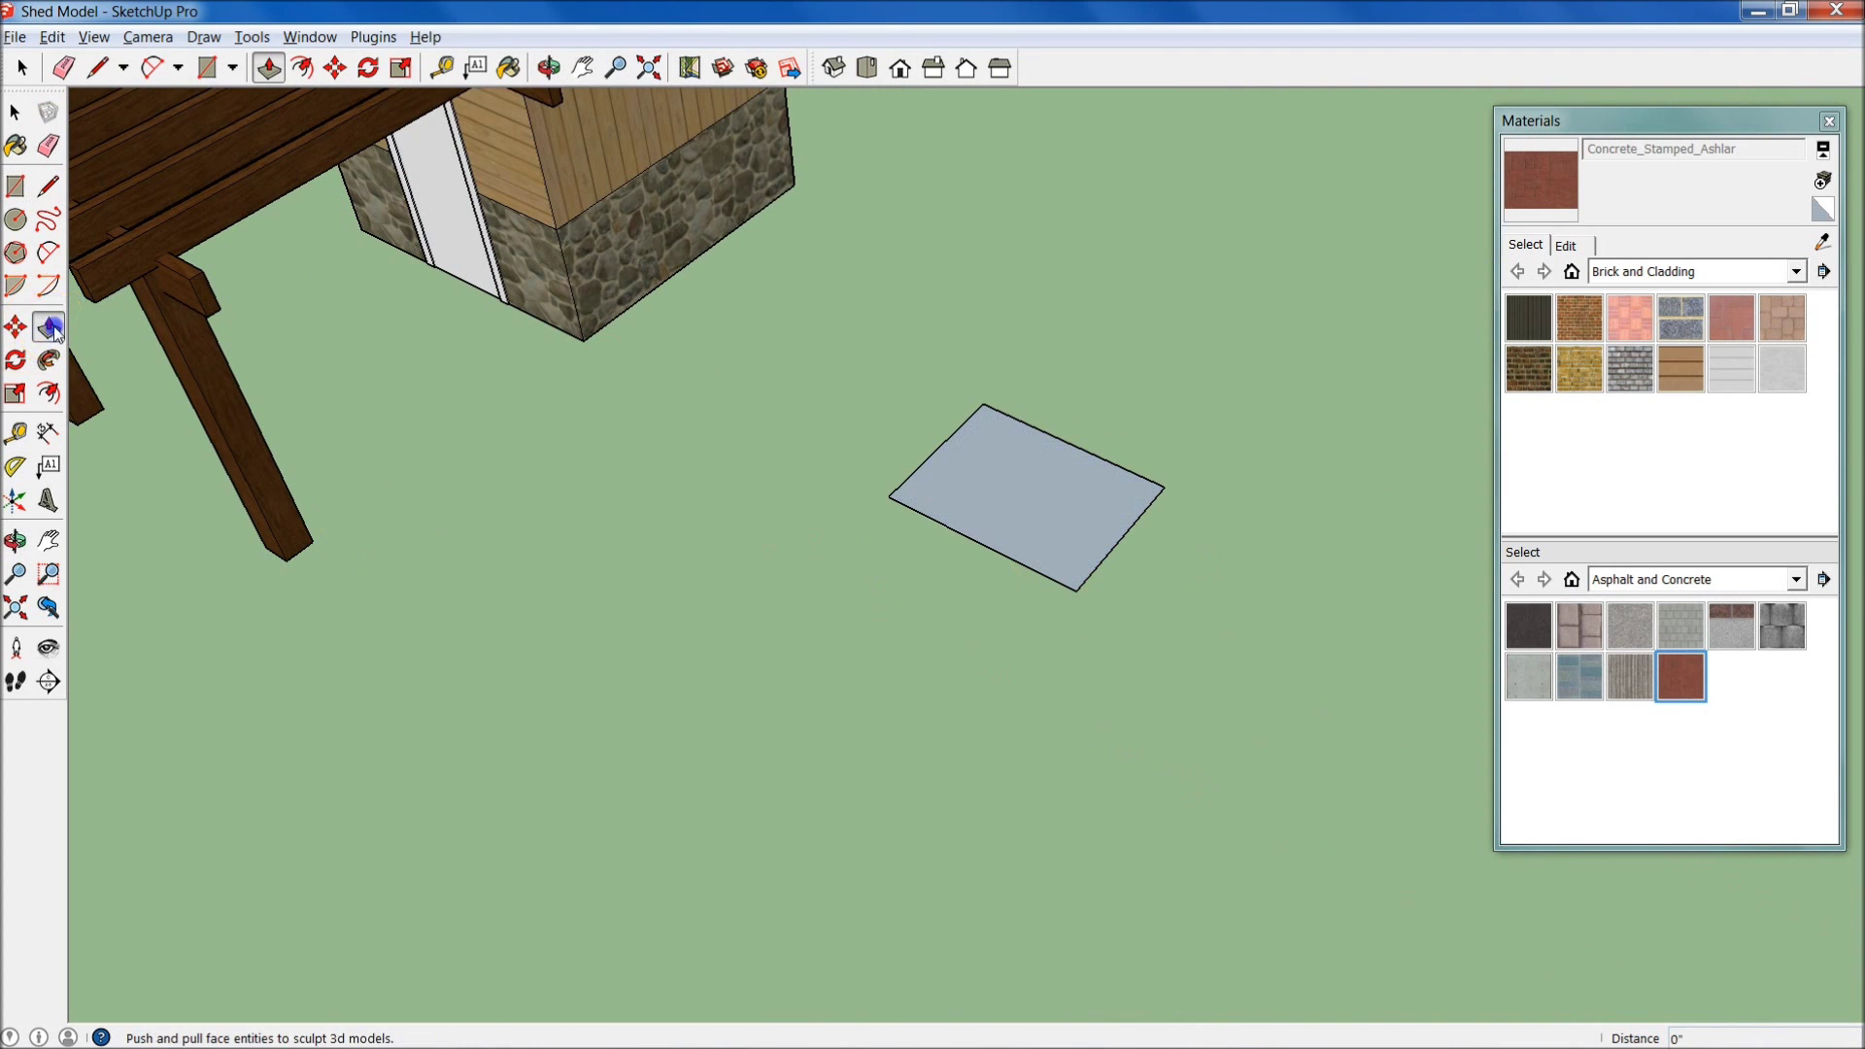
{"action": "left_click_drag", "start_coordinate": [1124, 528], "coordinate": [1098, 335]}
{"action": "type", "text": "2'"}
{"action": "key", "text": "Return"}
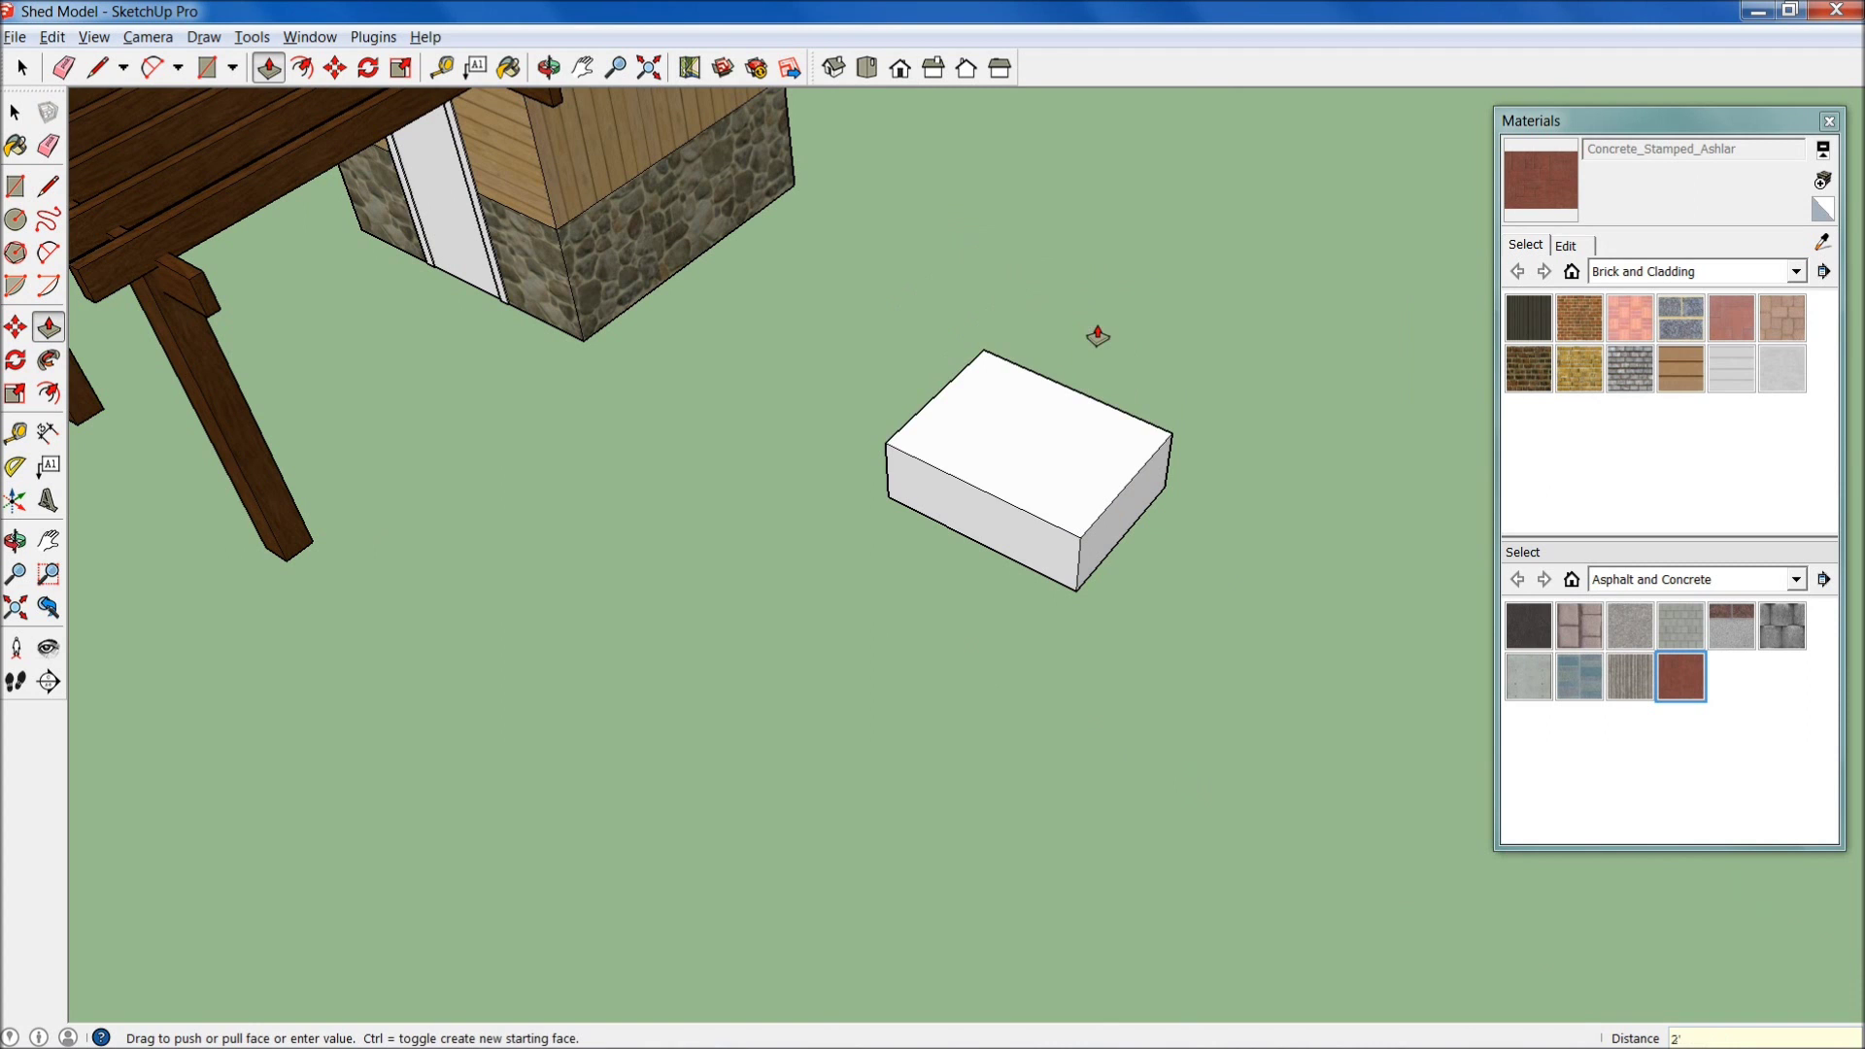
{"action": "scroll", "coordinate": [1108, 452], "scroll_direction": "up", "scroll_amount": 3}
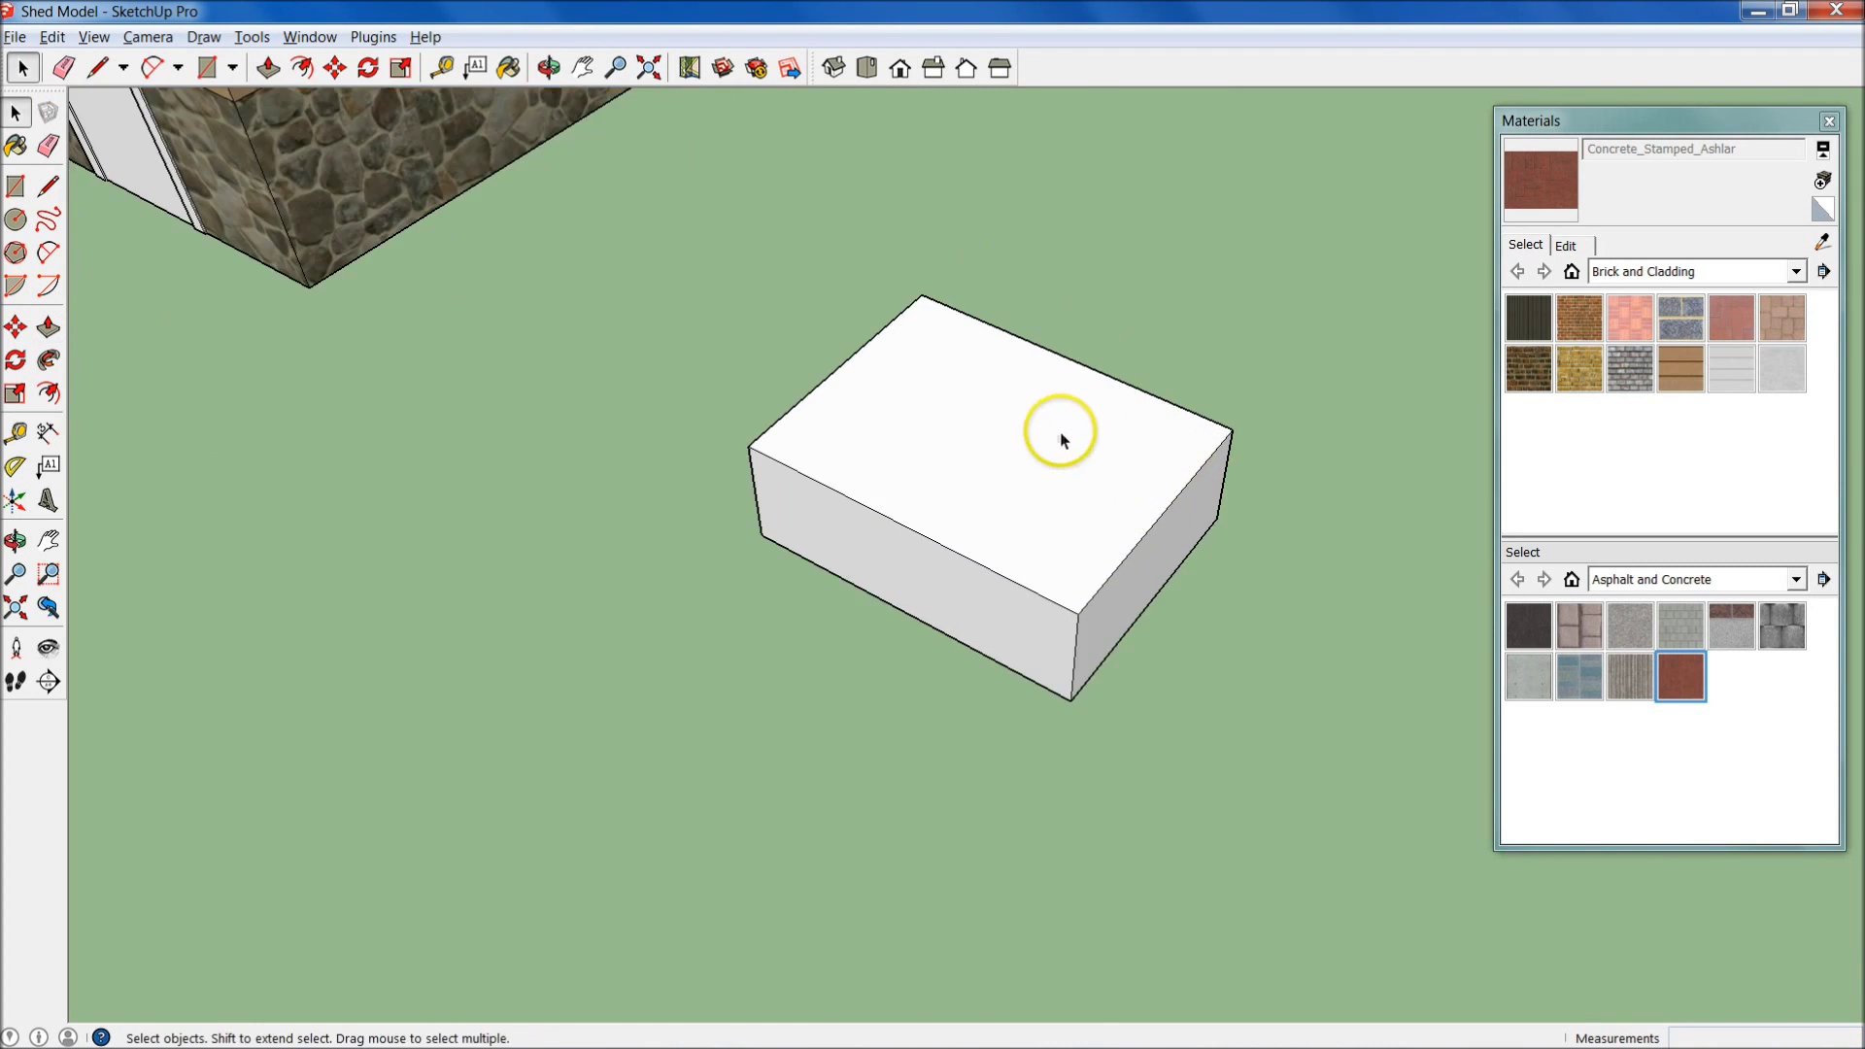
{"action": "middle_click_drag", "start_coordinate": [1058, 429], "coordinate": [849, 383]}
{"action": "scroll", "coordinate": [850, 573], "scroll_direction": "up", "scroll_amount": 5}
{"action": "middle_click_drag", "start_coordinate": [1084, 612], "coordinate": [1237, 673]}
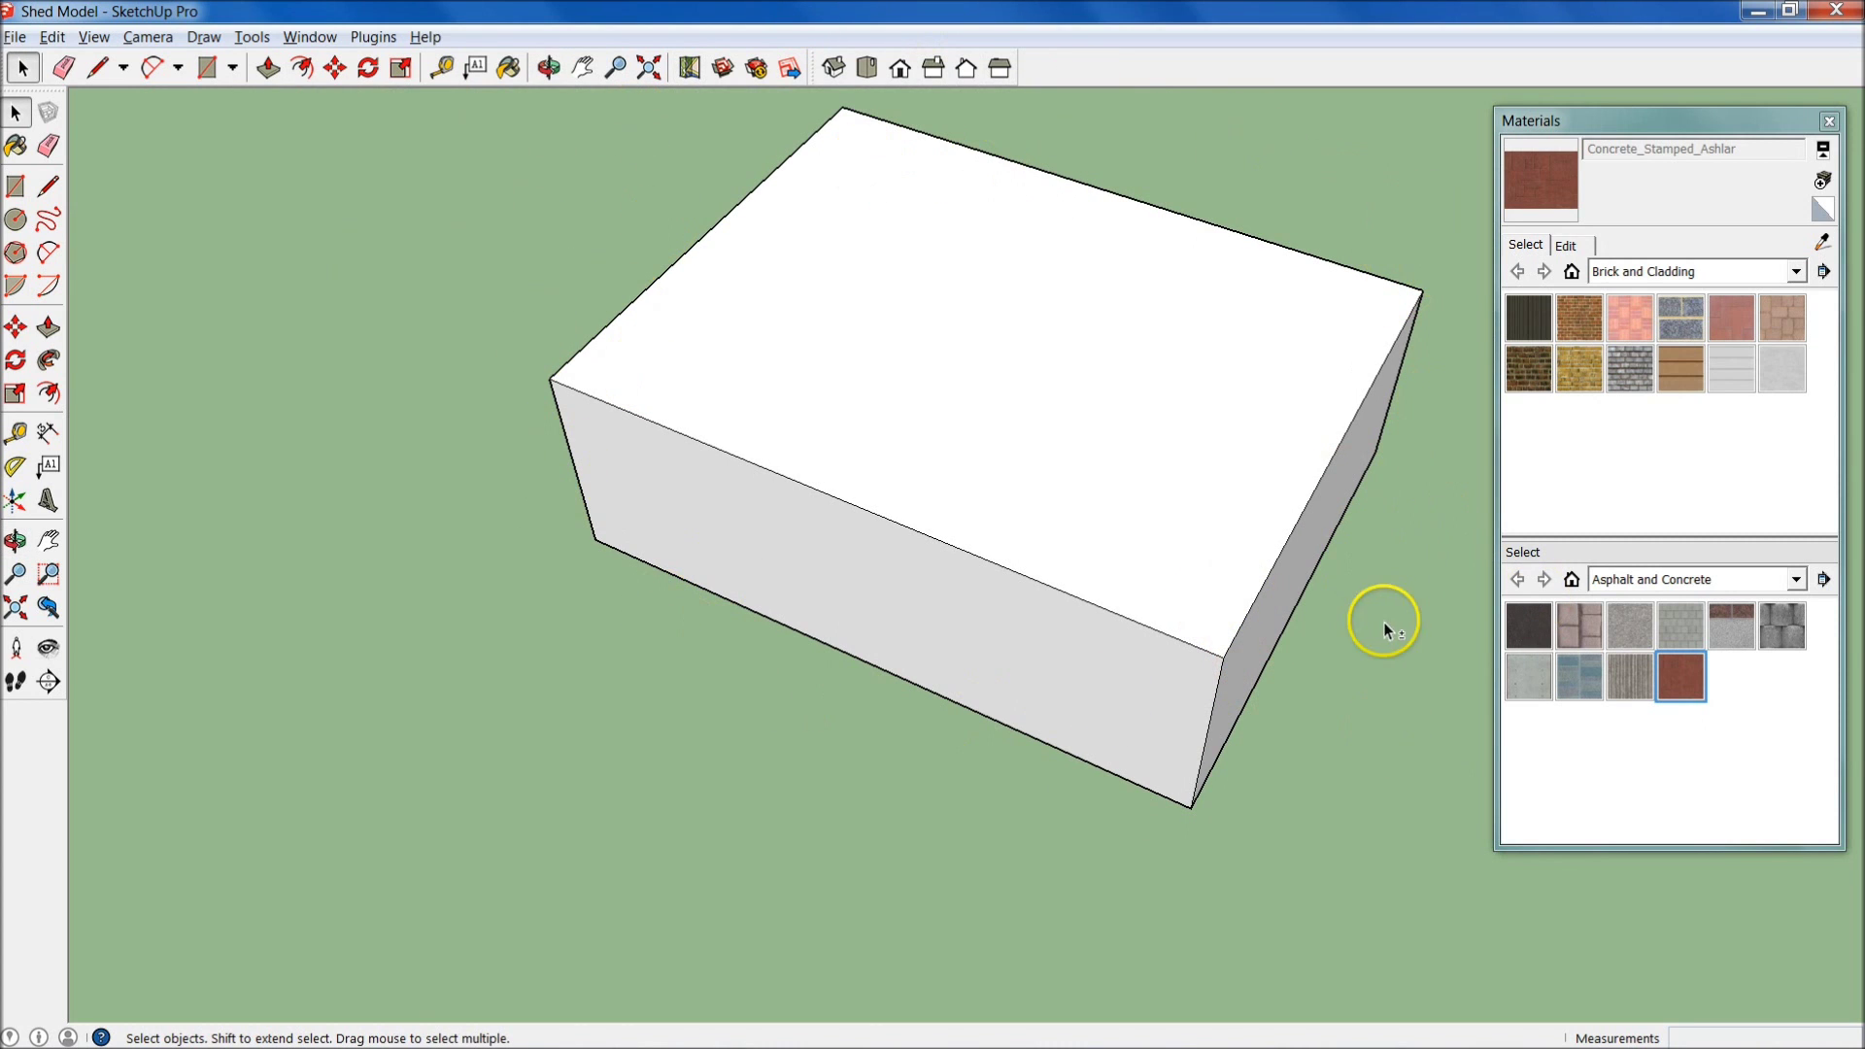
{"action": "middle_click_drag", "start_coordinate": [1384, 622], "coordinate": [1253, 408]}
{"action": "key", "text": "p"}
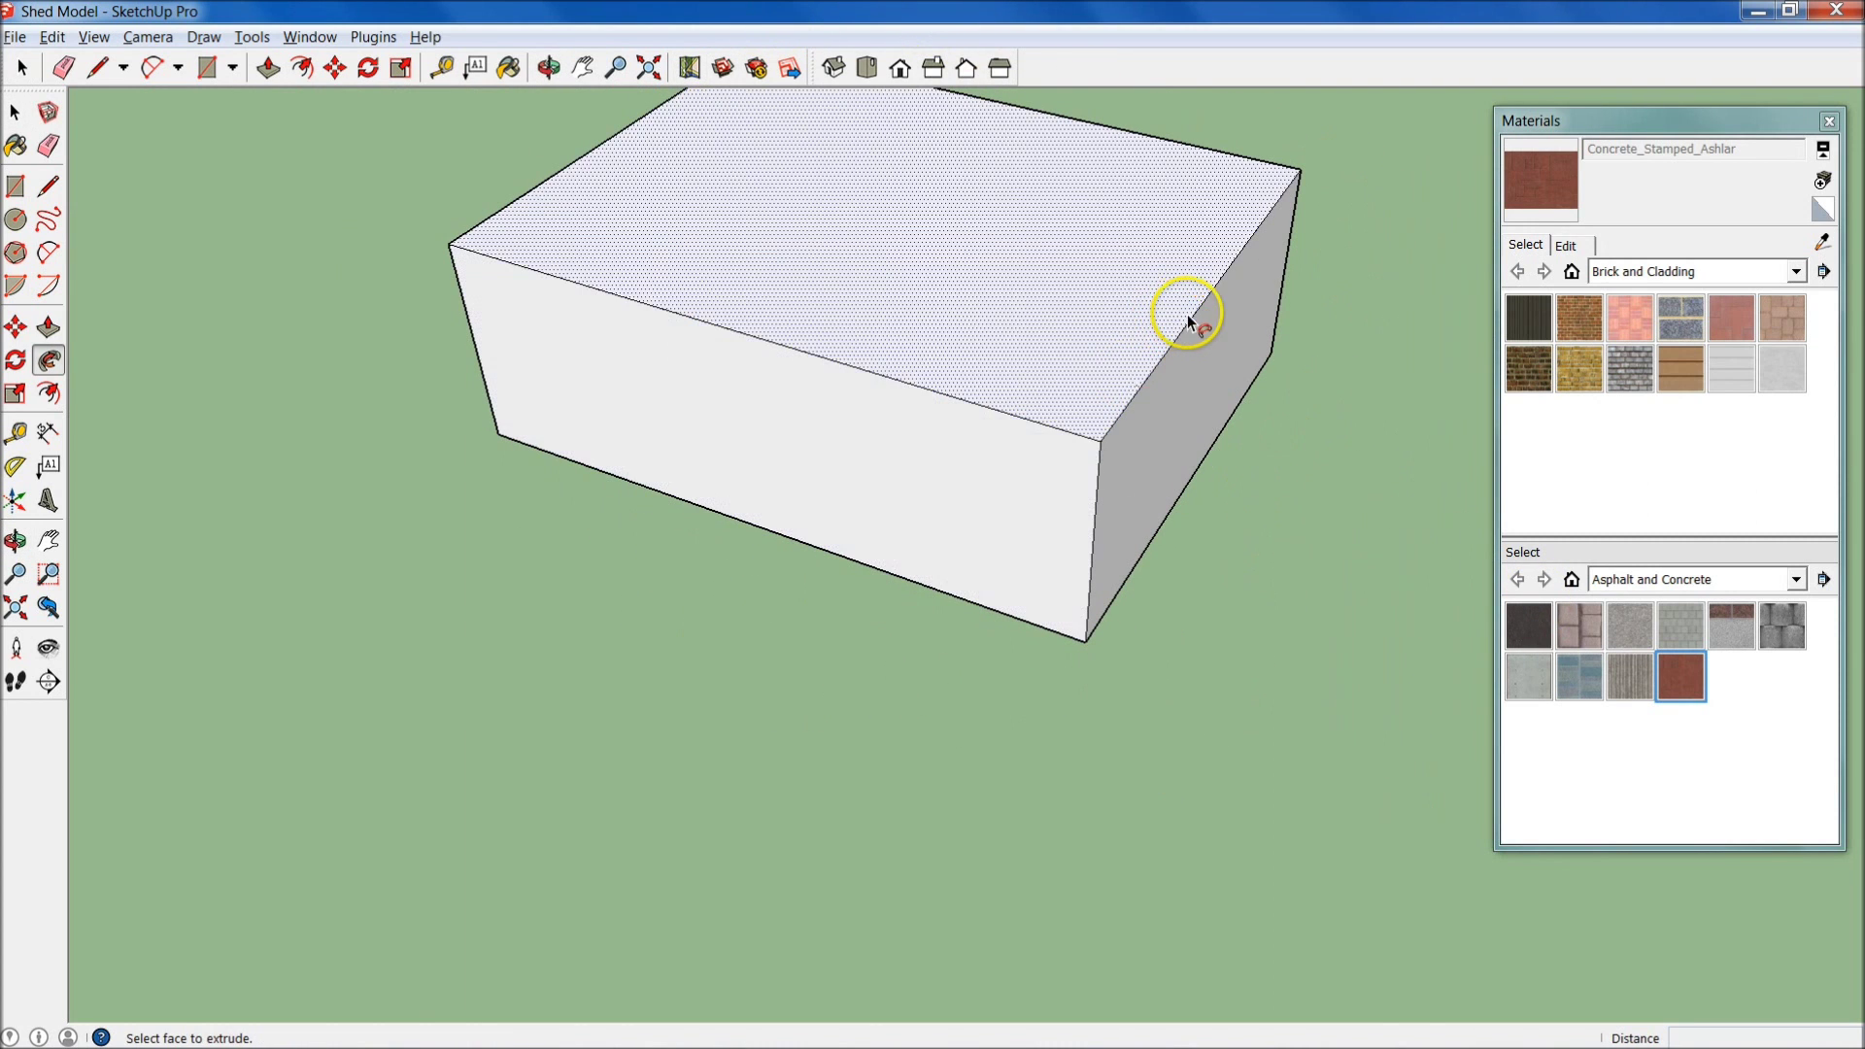
{"action": "scroll", "coordinate": [1119, 471], "scroll_direction": "up", "scroll_amount": 2}
{"action": "scroll", "coordinate": [1088, 442], "scroll_direction": "down", "scroll_amount": 3}
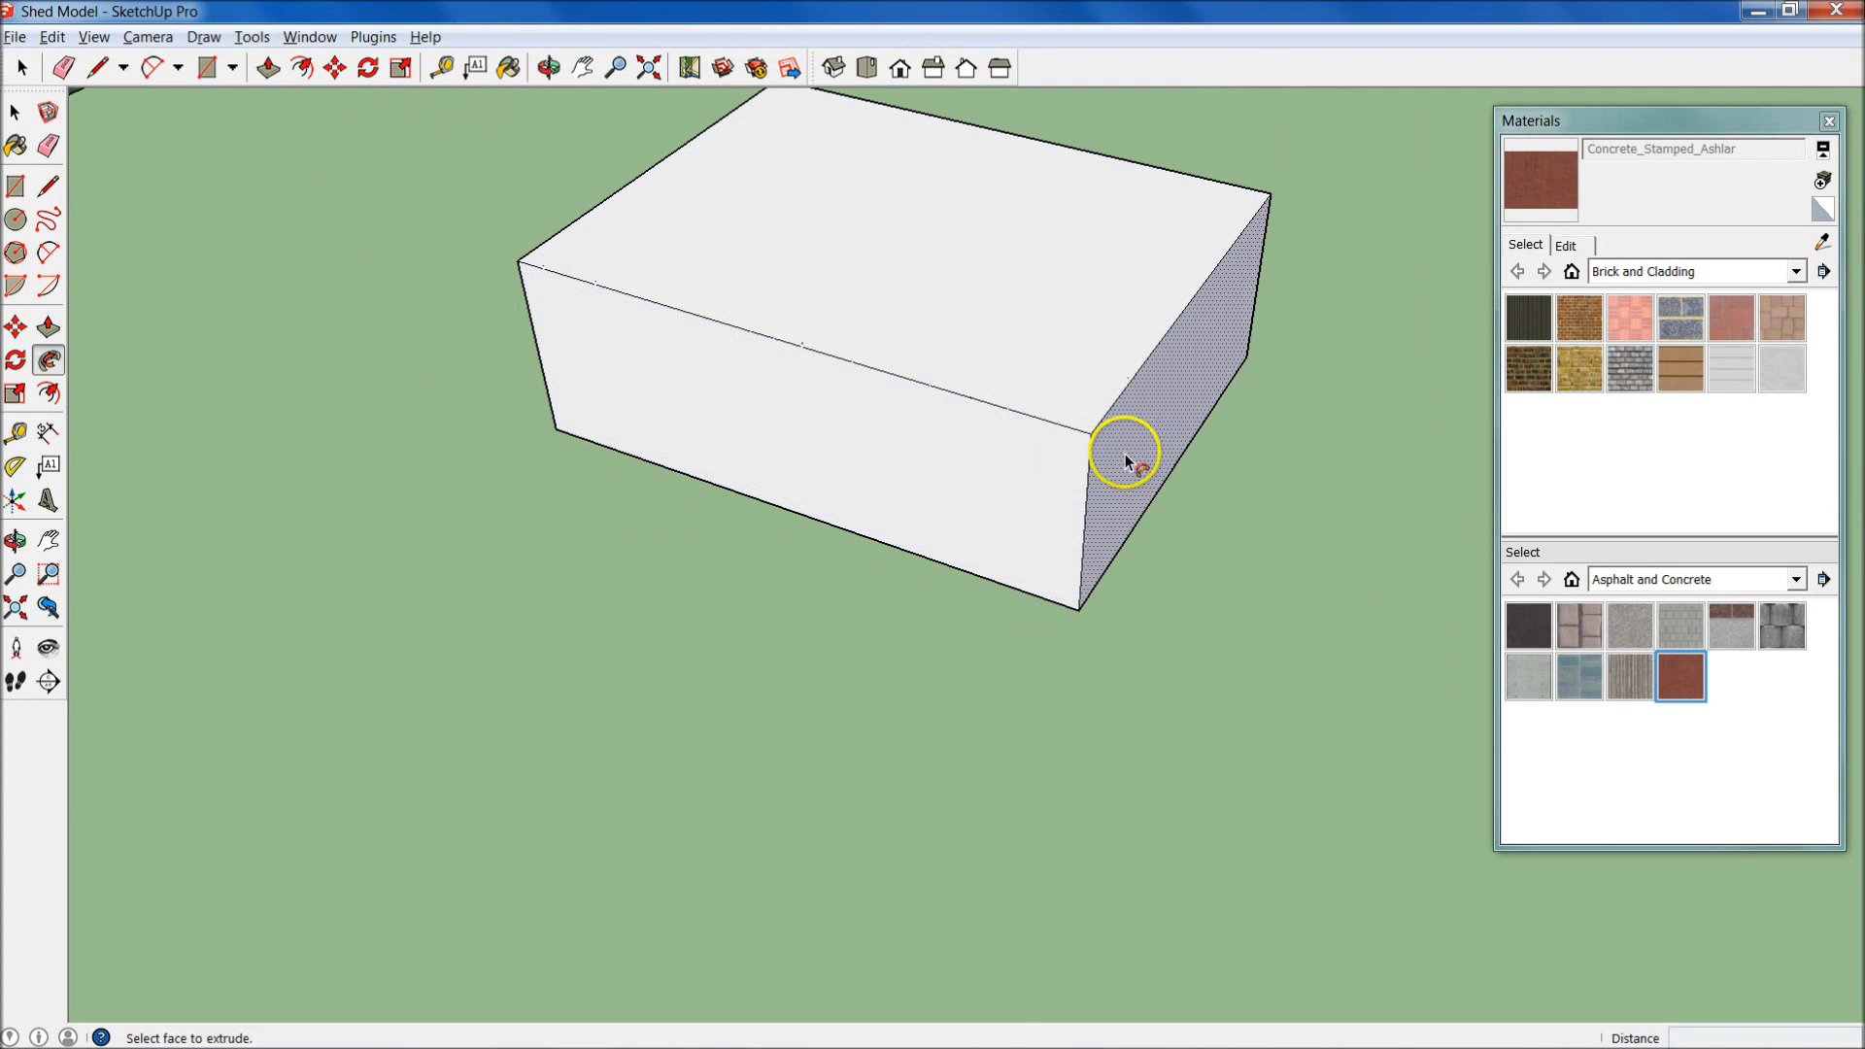
- Draw a small closed rectangular profile face upright at the box's top front corner
{"action": "key", "text": "l"}
{"action": "left_click", "coordinate": [1089, 431]}
{"action": "middle_click_drag", "start_coordinate": [1088, 432], "coordinate": [873, 461]}
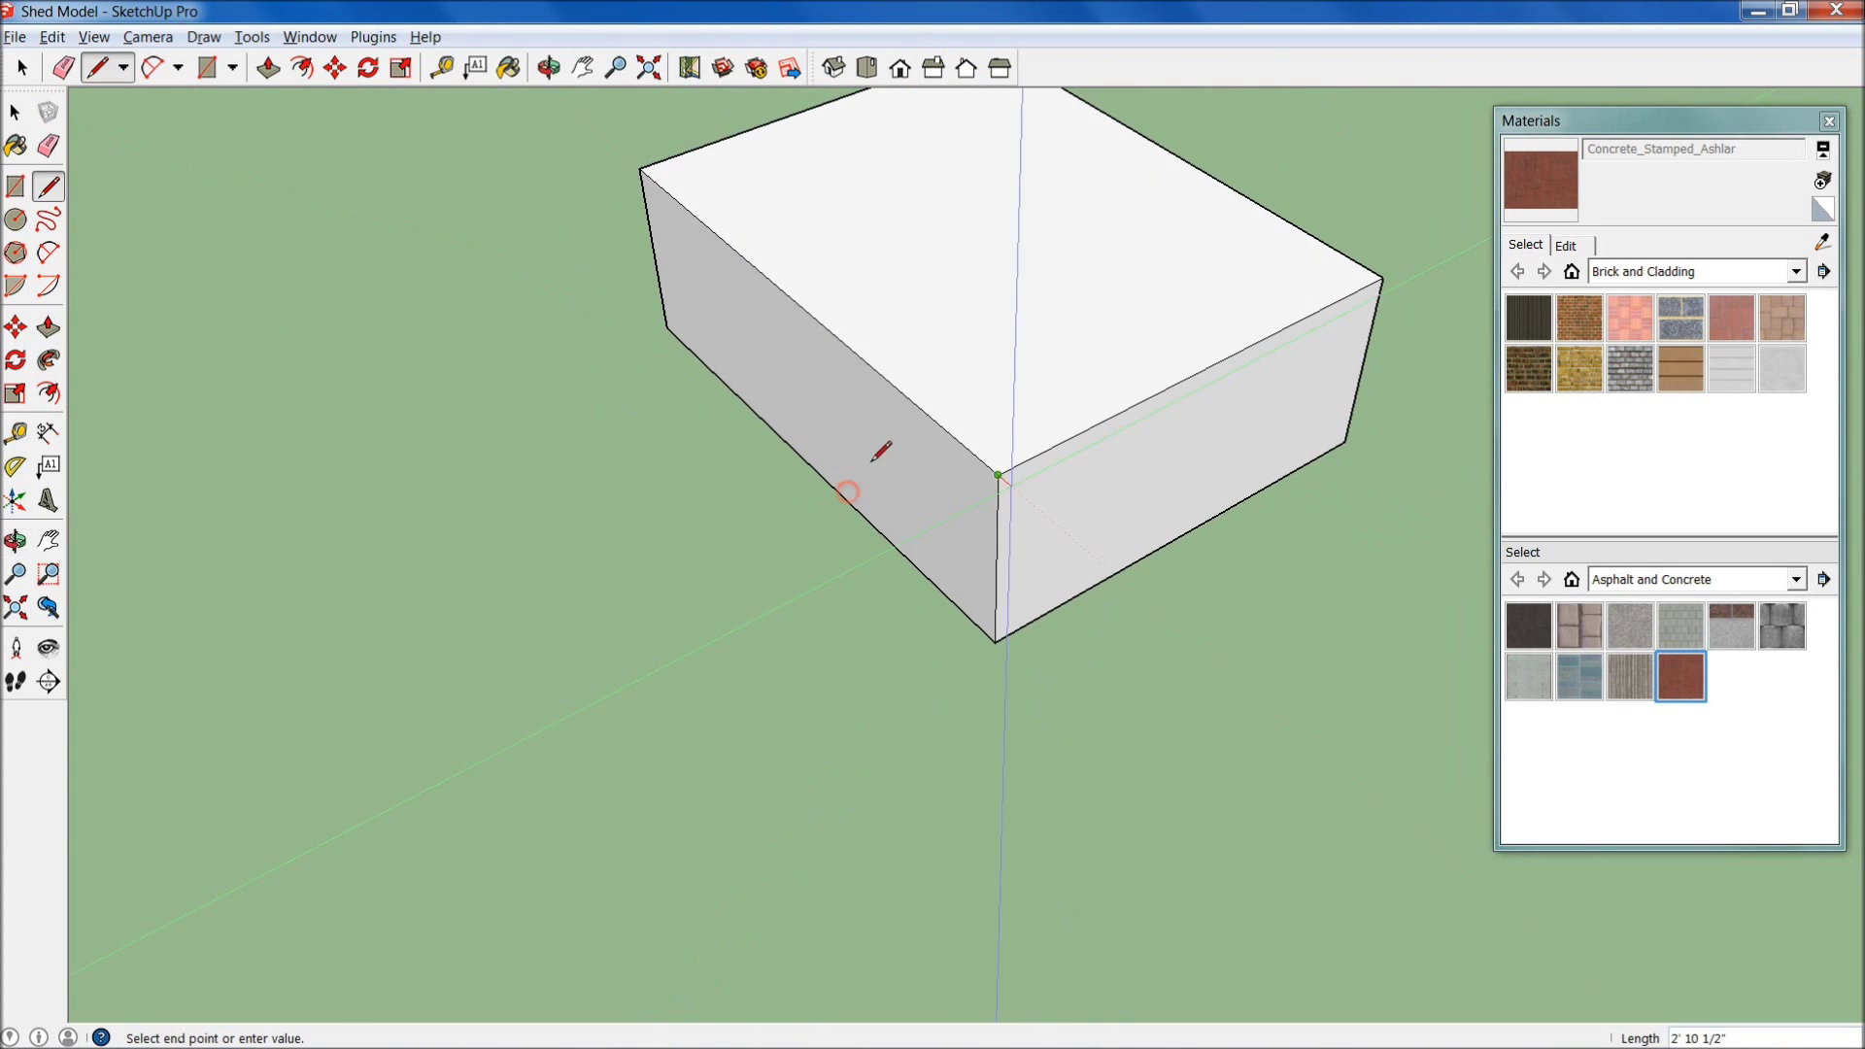
{"action": "scroll", "coordinate": [923, 471], "scroll_direction": "up", "scroll_amount": 3}
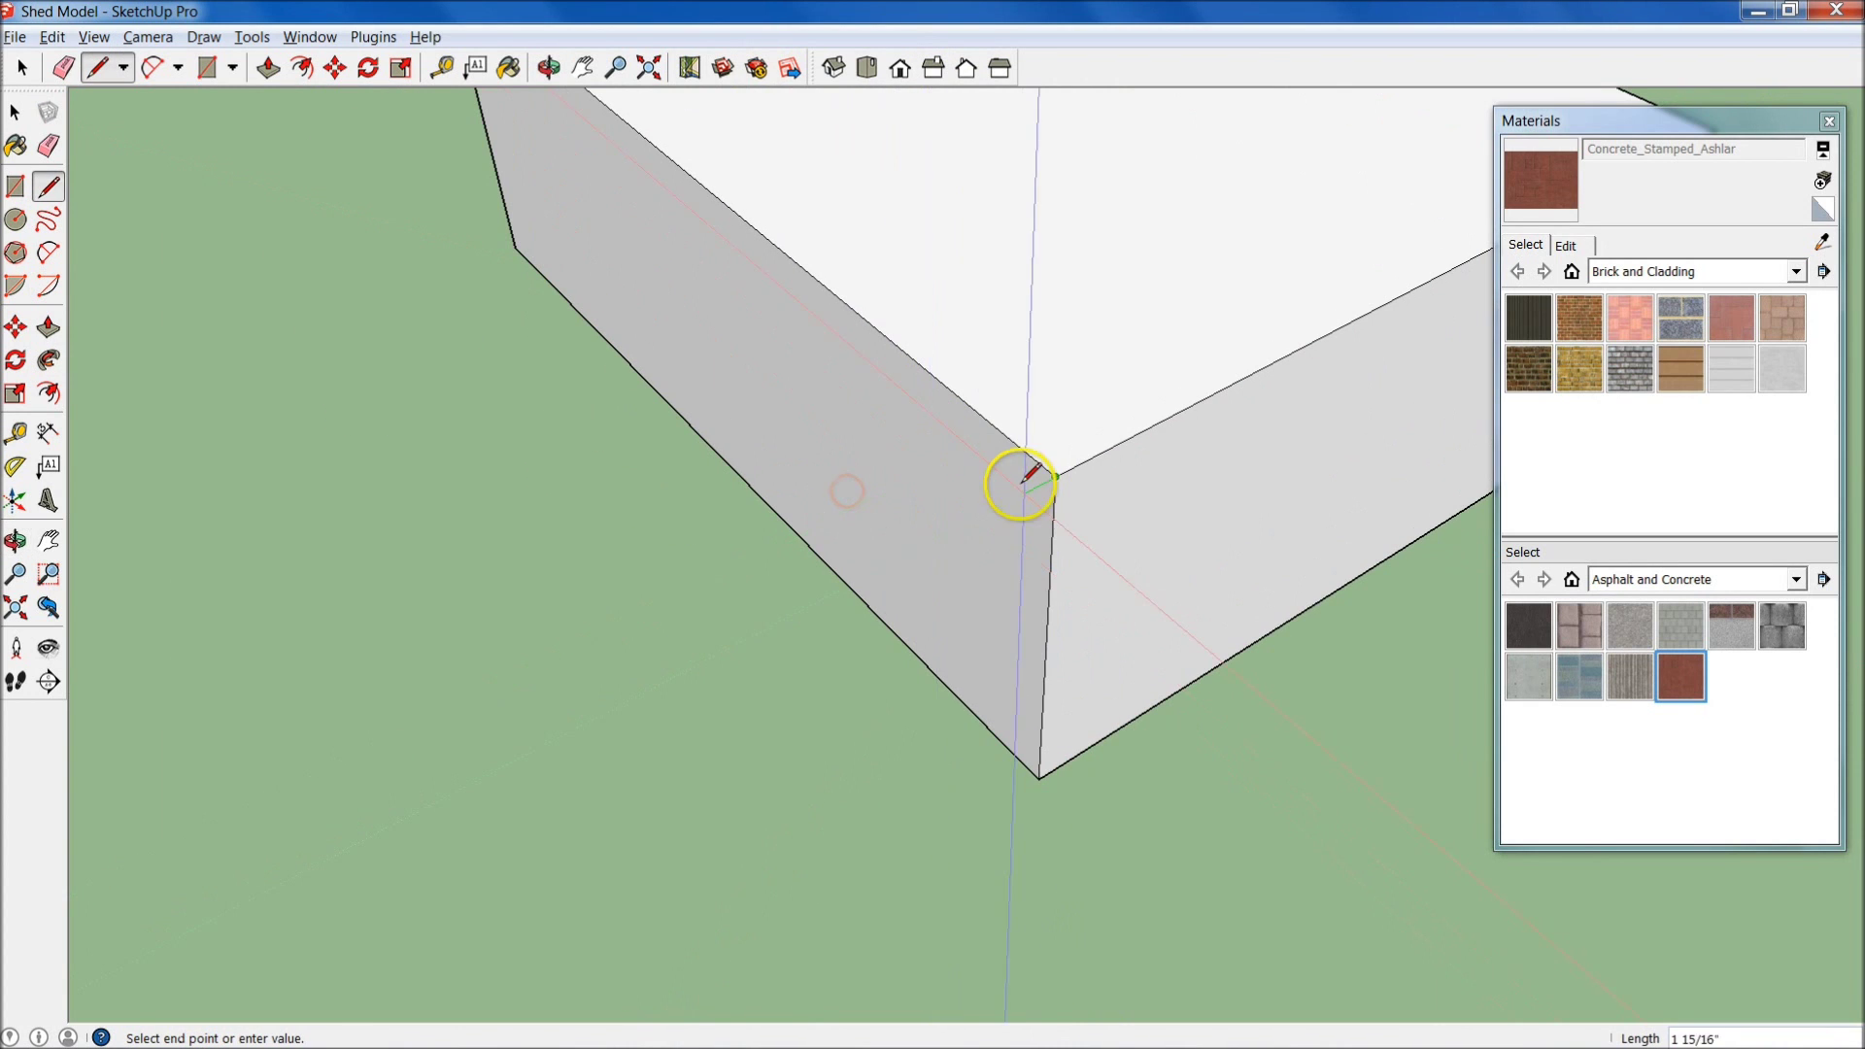
{"action": "left_click", "coordinate": [980, 516]}
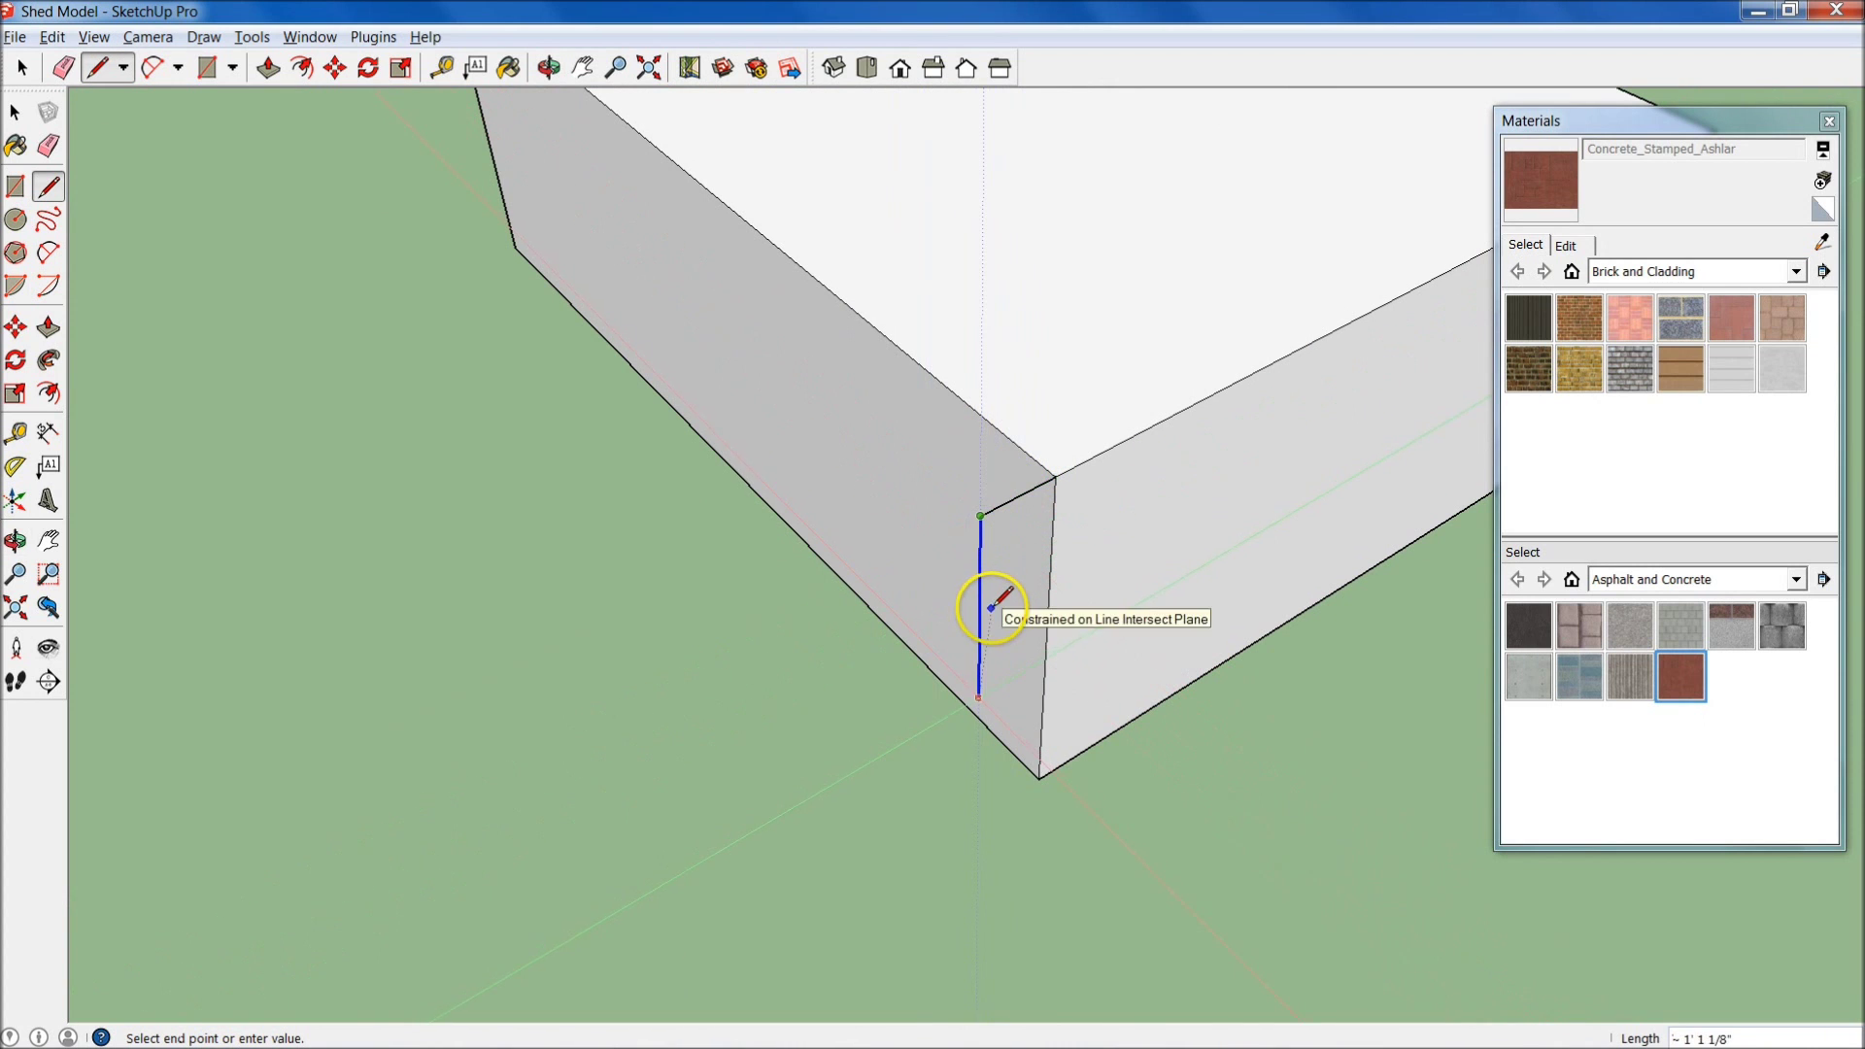
{"action": "left_click", "coordinate": [983, 591]}
{"action": "left_click", "coordinate": [1050, 560]}
{"action": "scroll", "coordinate": [1018, 504], "scroll_direction": "down", "scroll_amount": 1}
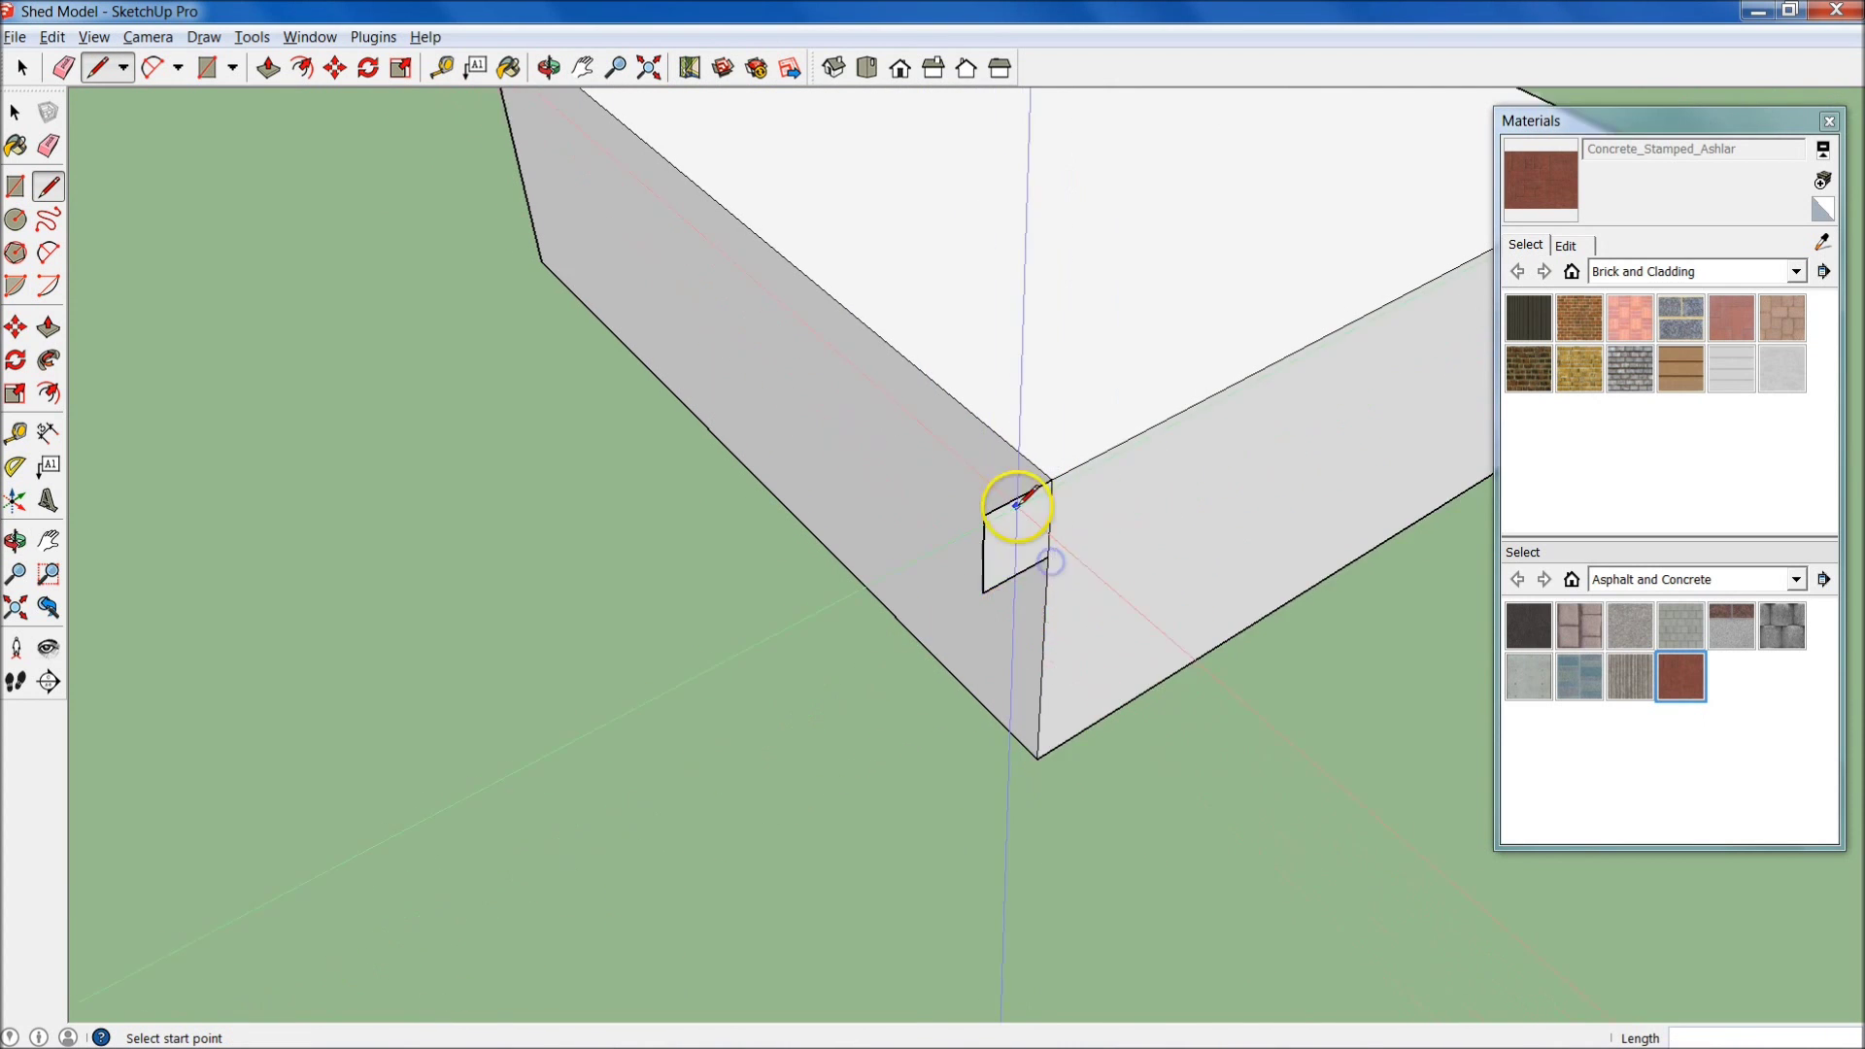
{"action": "scroll", "coordinate": [1018, 505], "scroll_direction": "down", "scroll_amount": 1}
{"action": "middle_click_drag", "start_coordinate": [1017, 505], "coordinate": [1028, 546]}
{"action": "scroll", "coordinate": [1028, 546], "scroll_direction": "down", "scroll_amount": 1}
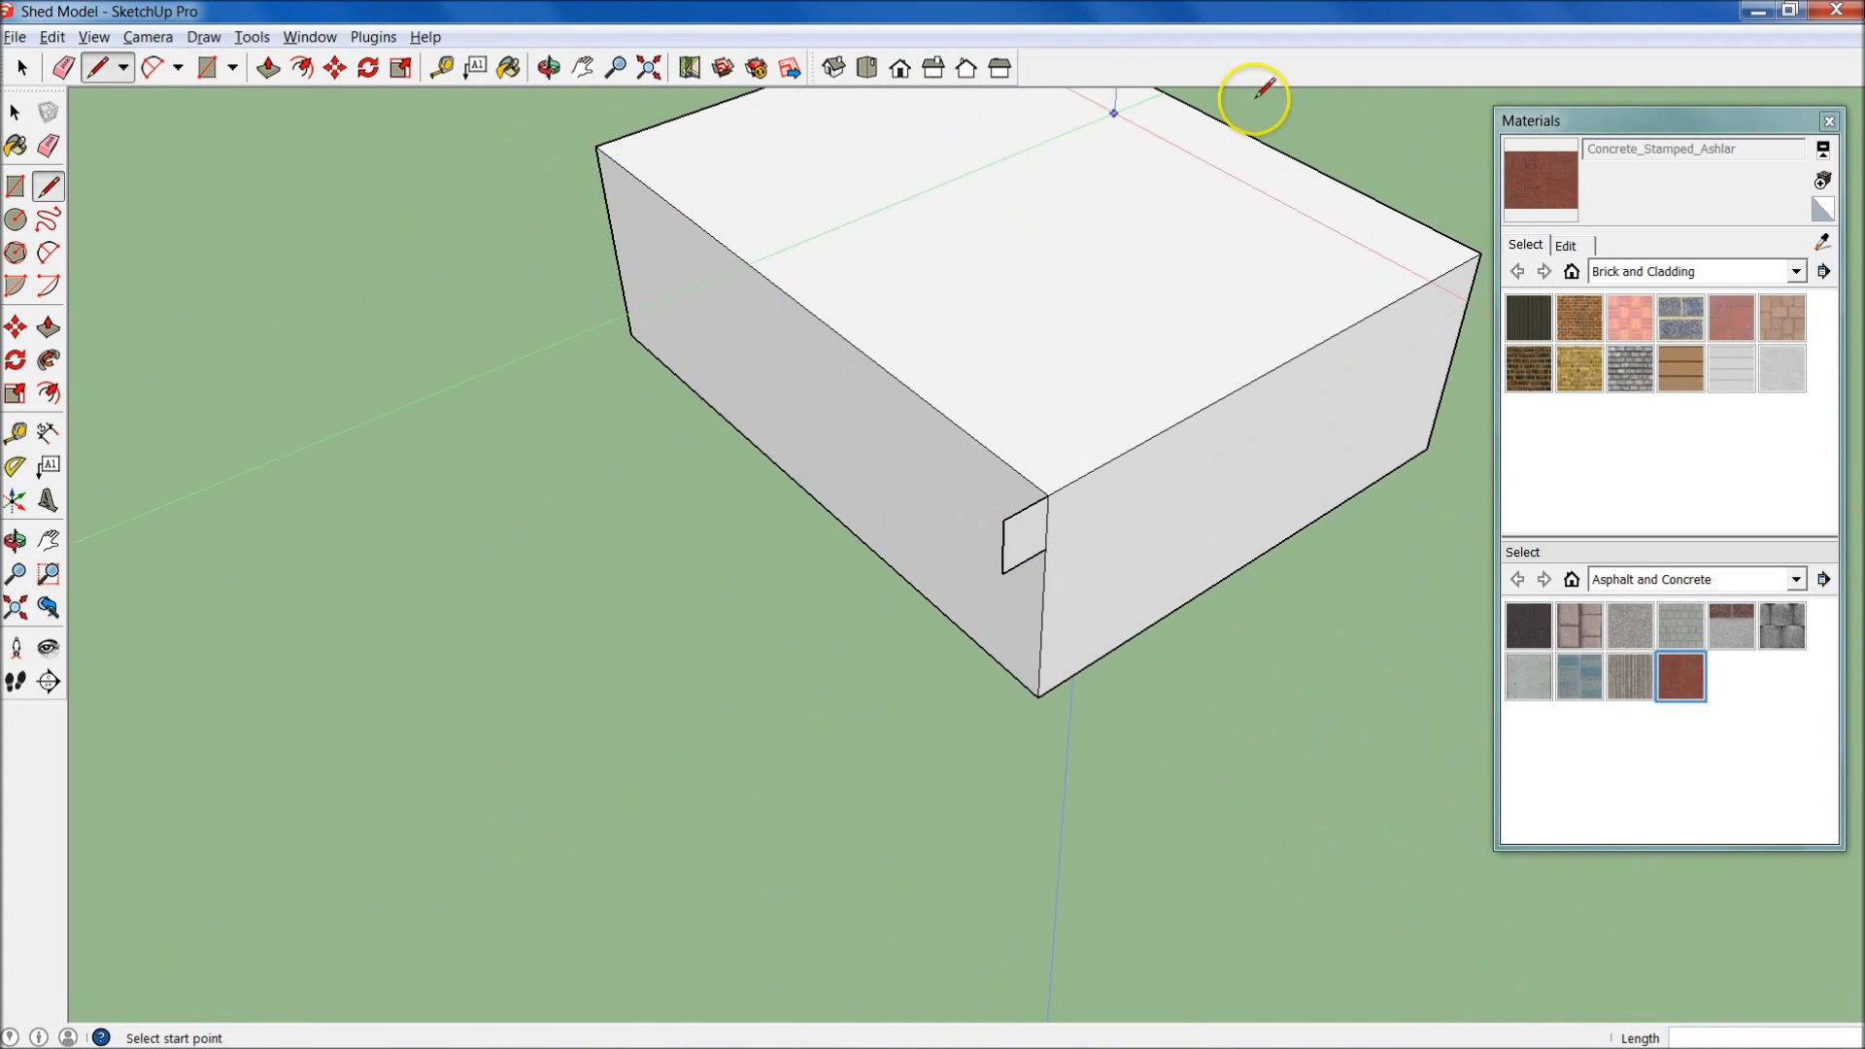
{"action": "middle_click_drag", "start_coordinate": [1074, 541], "coordinate": [953, 608]}
{"action": "scroll", "coordinate": [891, 679], "scroll_direction": "up", "scroll_amount": 3}
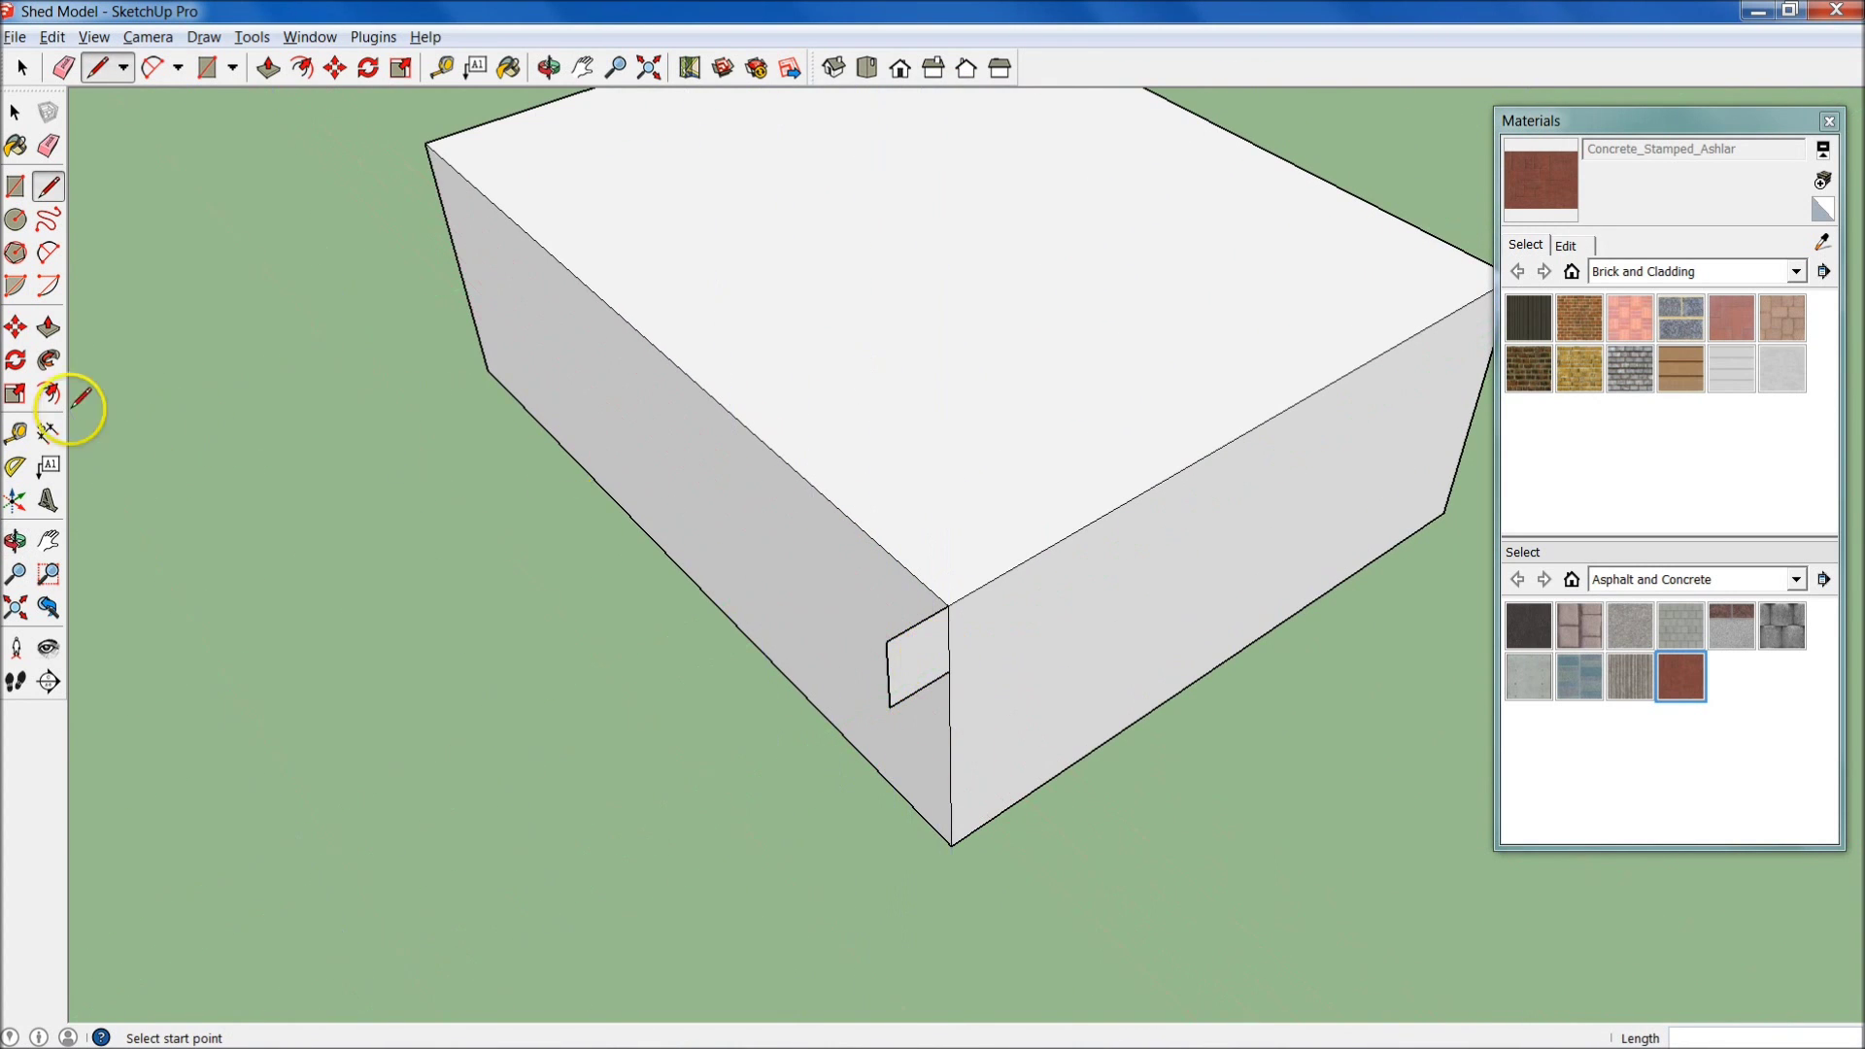
{"action": "left_click", "coordinate": [49, 361]}
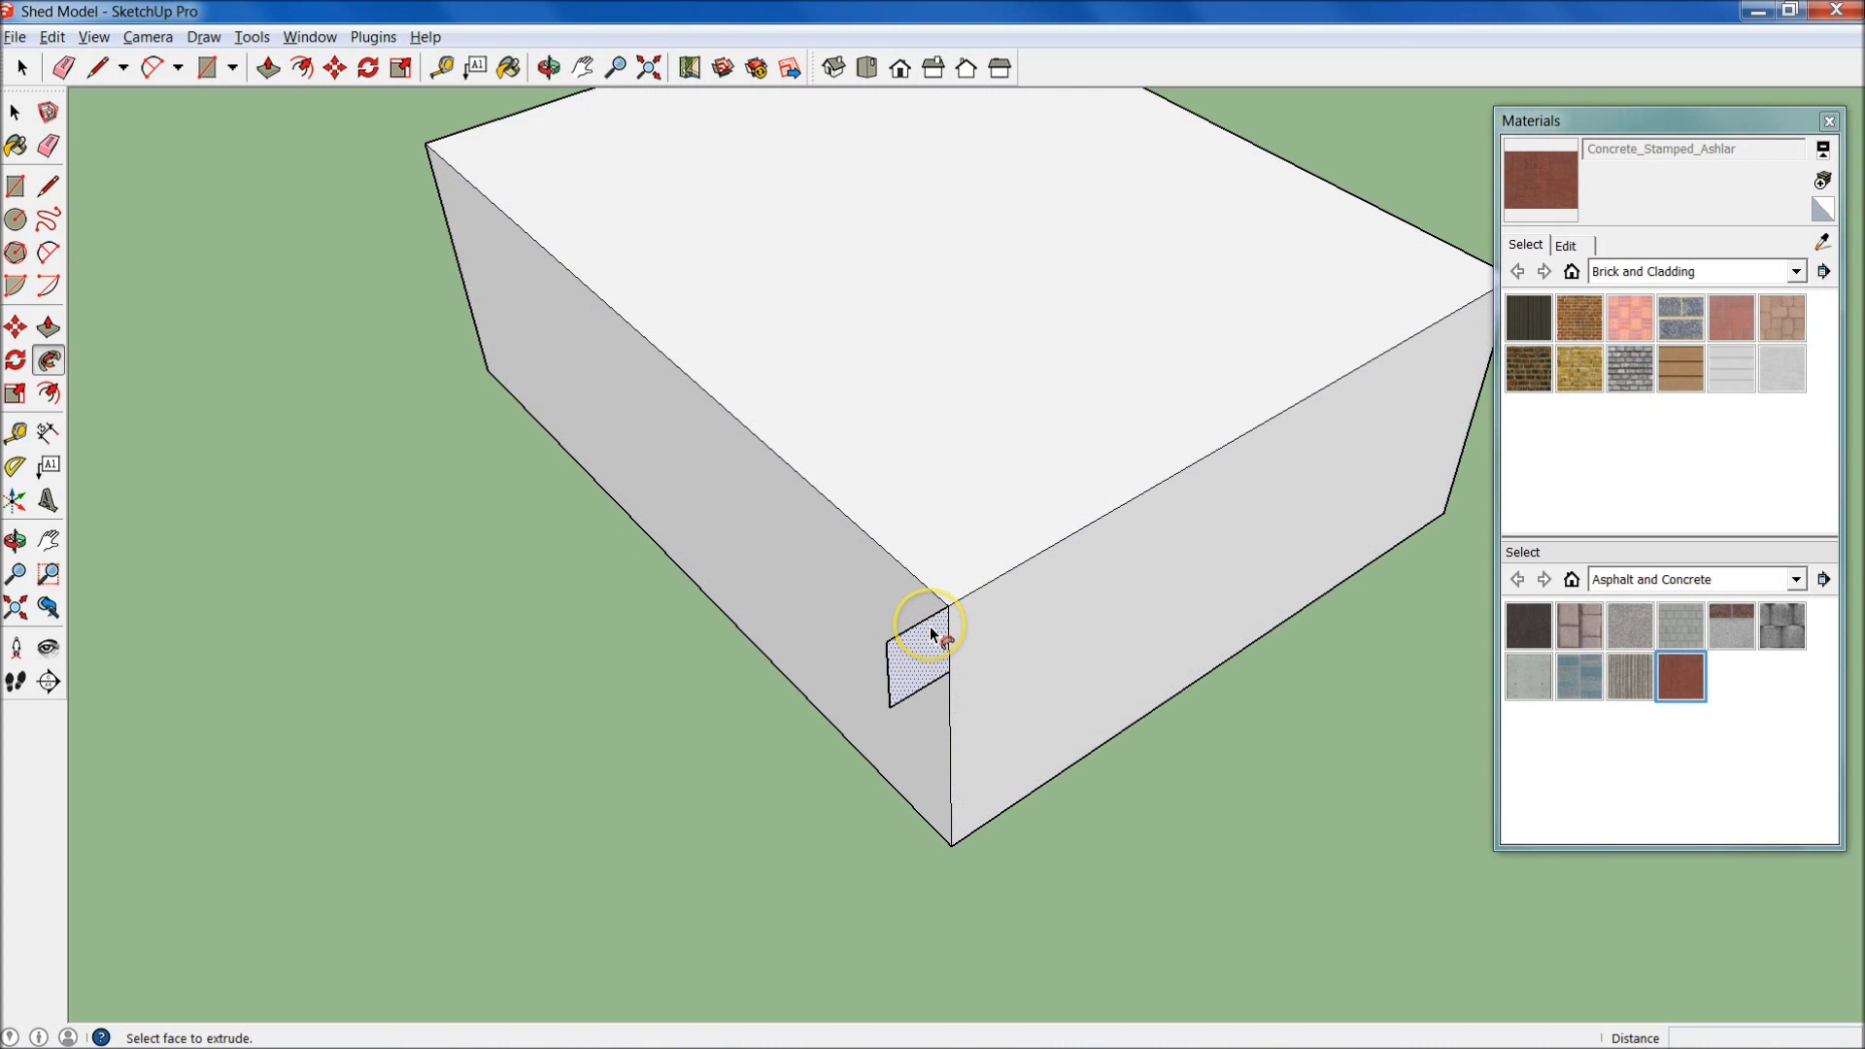
{"action": "mouse_move", "coordinate": [930, 626]}
{"action": "left_mouse_down"}
{"action": "mouse_move", "coordinate": [495, 277]}
{"action": "mouse_move", "coordinate": [554, 163]}
{"action": "left_mouse_up"}
{"action": "scroll", "coordinate": [556, 167], "scroll_direction": "down", "scroll_amount": 2}
{"action": "middle_click_drag", "start_coordinate": [593, 272], "coordinate": [630, 475]}
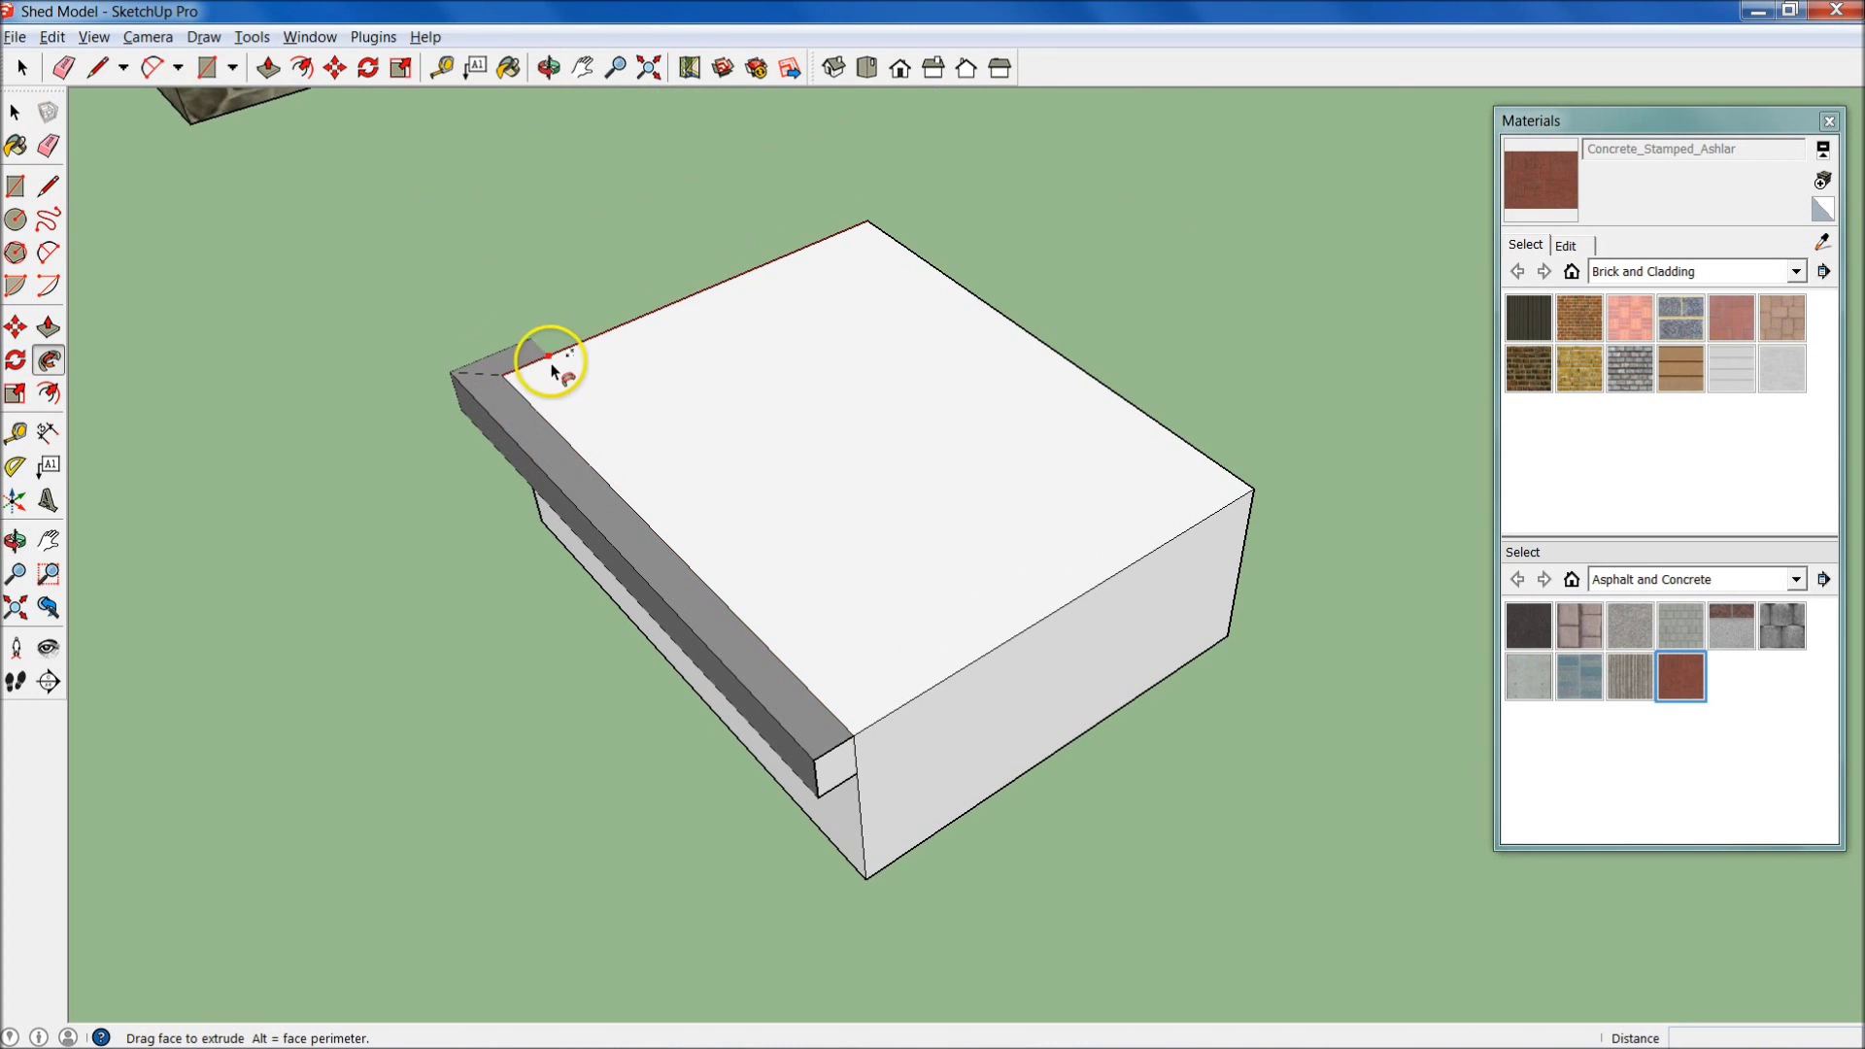
{"action": "left_click_drag", "start_coordinate": [551, 370], "coordinate": [886, 231]}
{"action": "mouse_move", "coordinate": [1051, 338]}
{"action": "left_mouse_down"}
{"action": "mouse_move", "coordinate": [1203, 446]}
{"action": "mouse_move", "coordinate": [1253, 508]}
{"action": "mouse_move", "coordinate": [1041, 604]}
{"action": "mouse_move", "coordinate": [907, 714]}
{"action": "mouse_move", "coordinate": [1116, 576]}
{"action": "mouse_move", "coordinate": [1116, 606]}
{"action": "mouse_move", "coordinate": [1246, 500]}
{"action": "mouse_move", "coordinate": [1201, 450]}
{"action": "mouse_move", "coordinate": [1253, 544]}
{"action": "left_mouse_up"}
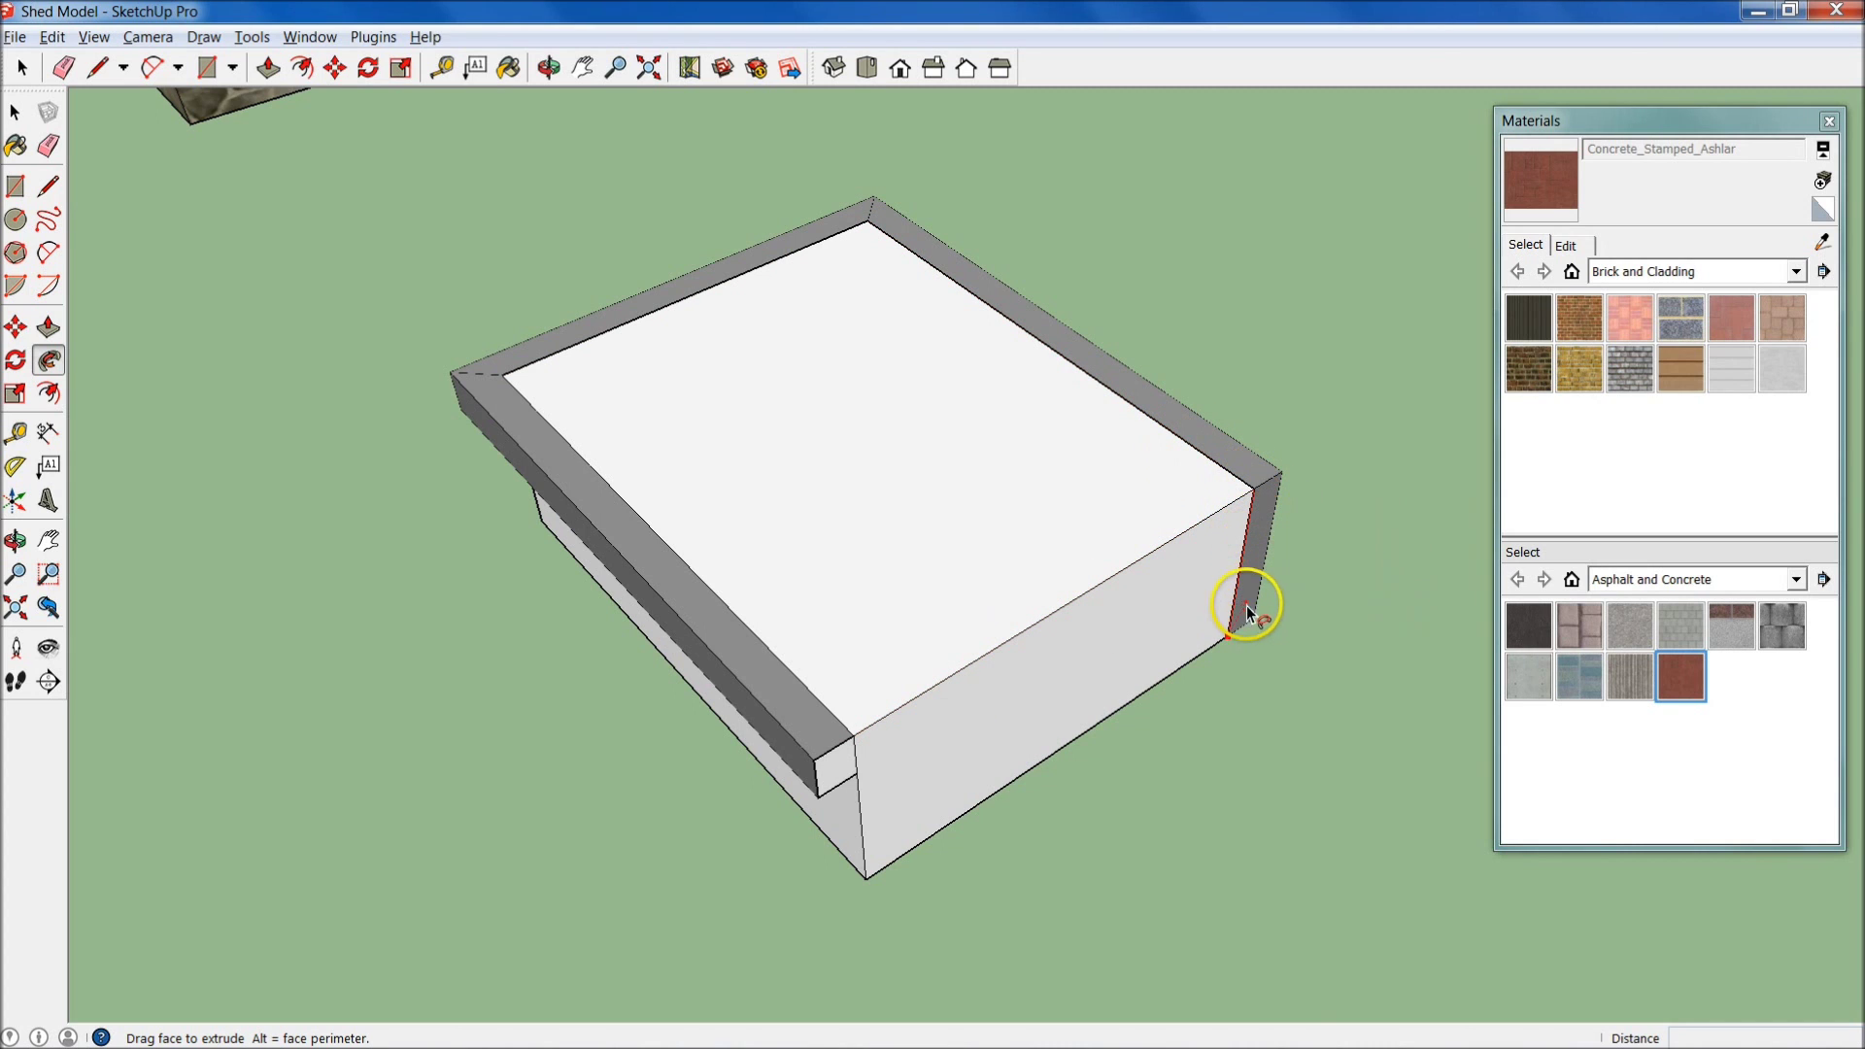
{"action": "left_click_drag", "start_coordinate": [978, 807], "coordinate": [843, 880]}
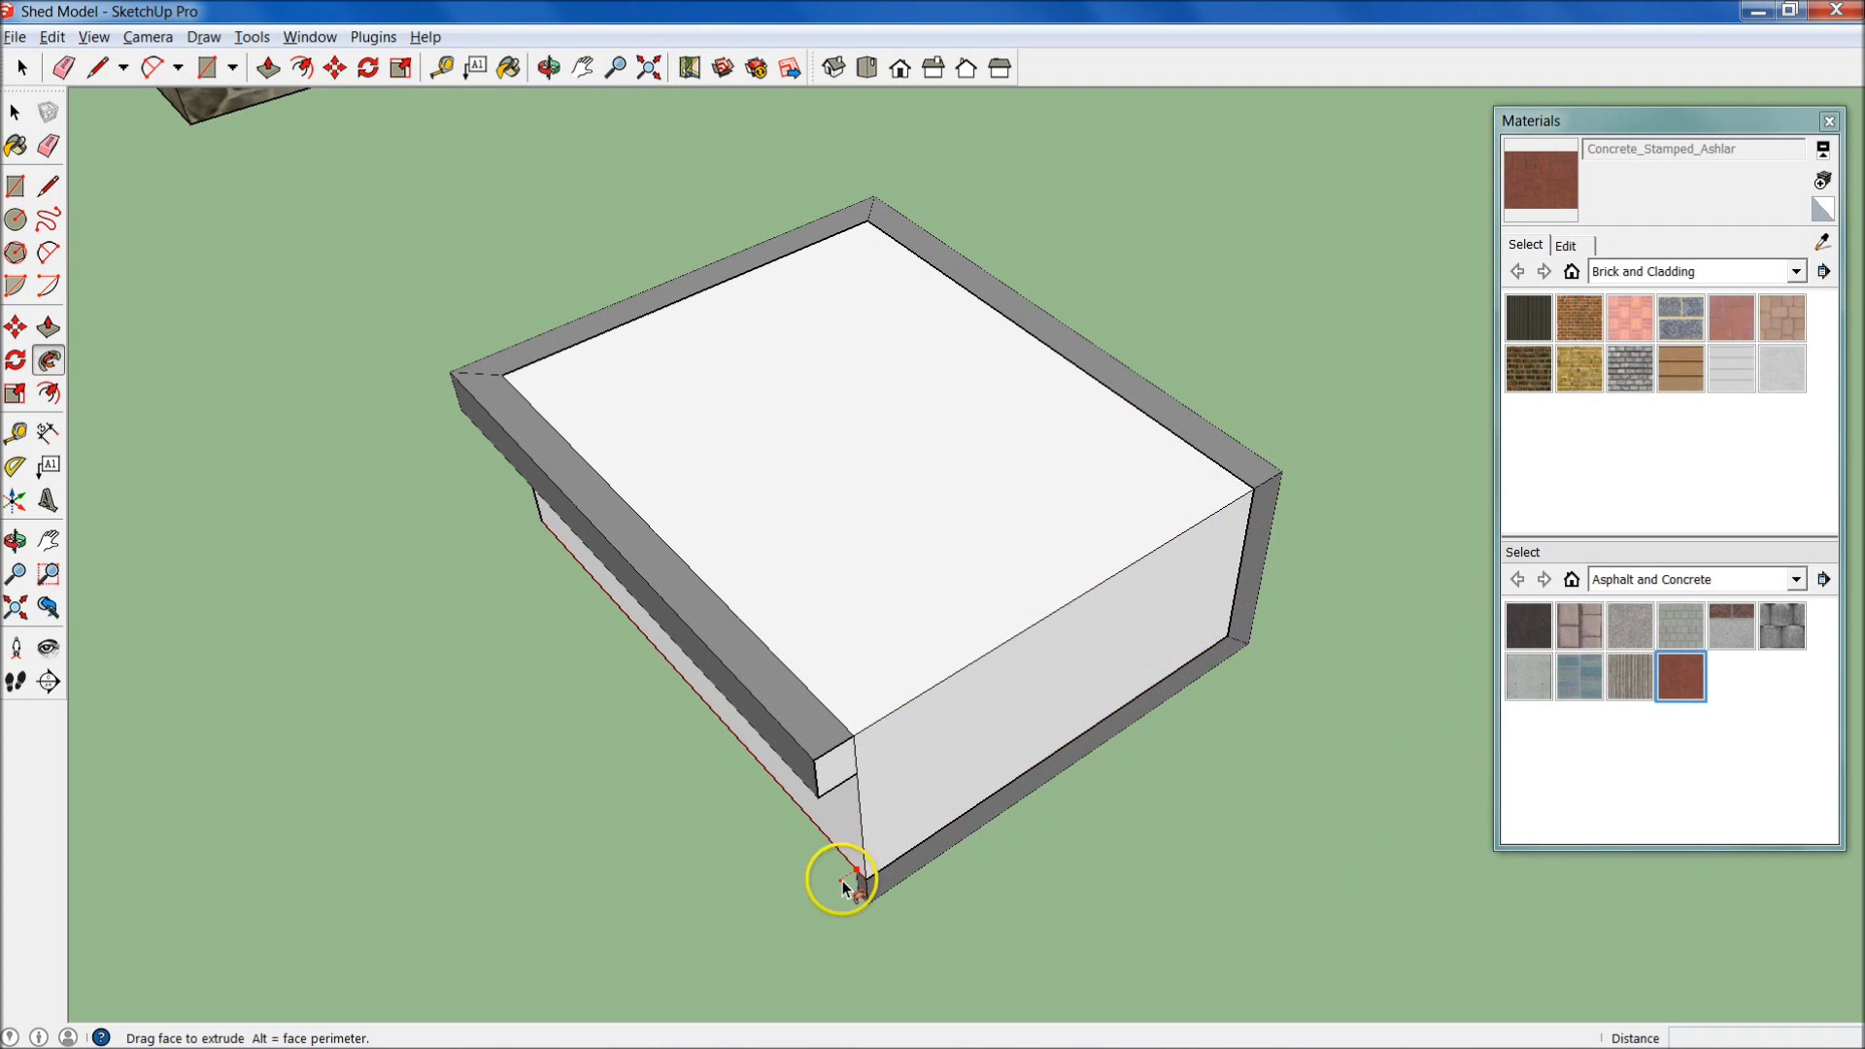
{"action": "mouse_move", "coordinate": [889, 811]}
{"action": "left_mouse_down"}
{"action": "mouse_move", "coordinate": [869, 771]}
{"action": "mouse_move", "coordinate": [845, 774]}
{"action": "left_mouse_up"}
{"action": "middle_click_drag", "start_coordinate": [791, 887], "coordinate": [1004, 804]}
{"action": "scroll", "coordinate": [994, 699], "scroll_direction": "up", "scroll_amount": 6}
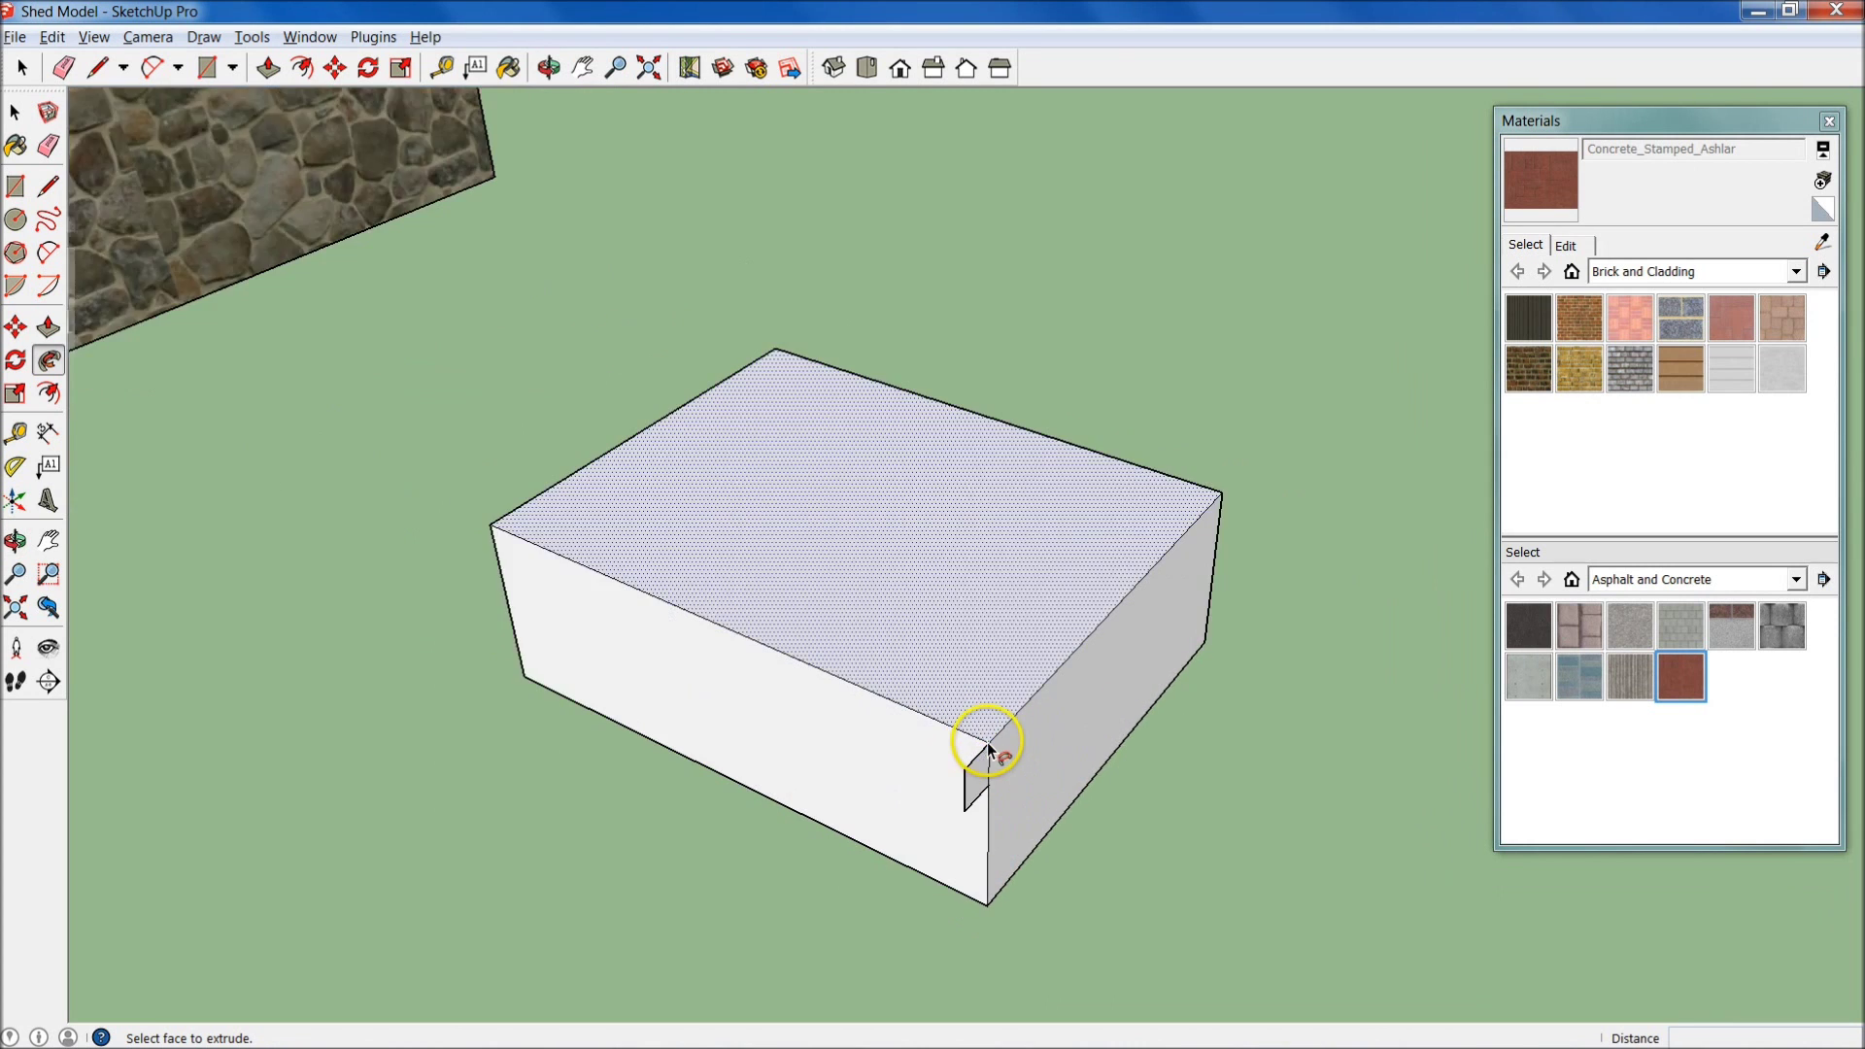
{"action": "mouse_move", "coordinate": [989, 807]}
{"action": "left_mouse_down"}
{"action": "mouse_move", "coordinate": [738, 649]}
{"action": "mouse_move", "coordinate": [232, 468]}
{"action": "left_mouse_up"}
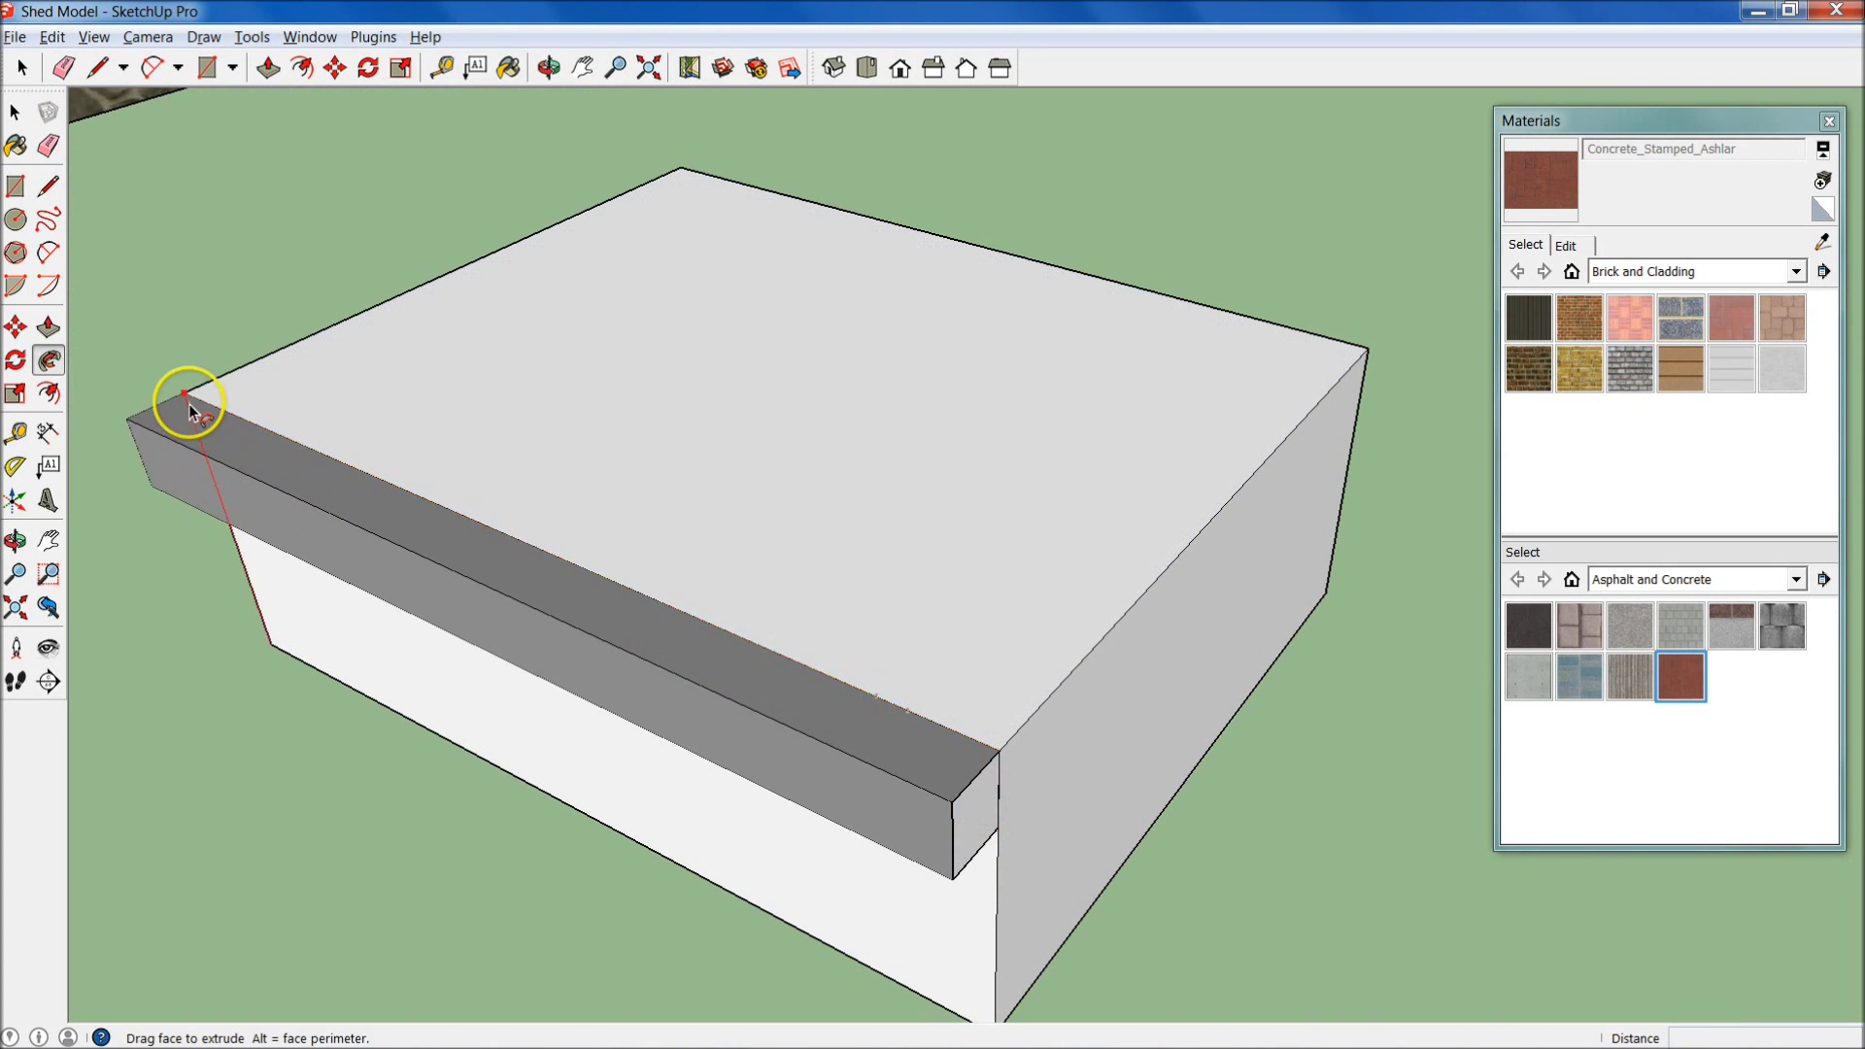
{"action": "mouse_move", "coordinate": [189, 404]}
{"action": "left_mouse_down"}
{"action": "mouse_move", "coordinate": [283, 333]}
{"action": "mouse_move", "coordinate": [633, 188]}
{"action": "mouse_move", "coordinate": [832, 208]}
{"action": "mouse_move", "coordinate": [1392, 404]}
{"action": "left_mouse_up"}
{"action": "mouse_move", "coordinate": [1413, 321]}
{"action": "left_mouse_down"}
{"action": "mouse_move", "coordinate": [1361, 341]}
{"action": "mouse_move", "coordinate": [1091, 645]}
{"action": "mouse_move", "coordinate": [1066, 733]}
{"action": "mouse_move", "coordinate": [984, 751]}
{"action": "mouse_move", "coordinate": [1001, 760]}
{"action": "left_mouse_up"}
{"action": "scroll", "coordinate": [962, 604], "scroll_direction": "down", "scroll_amount": 5}
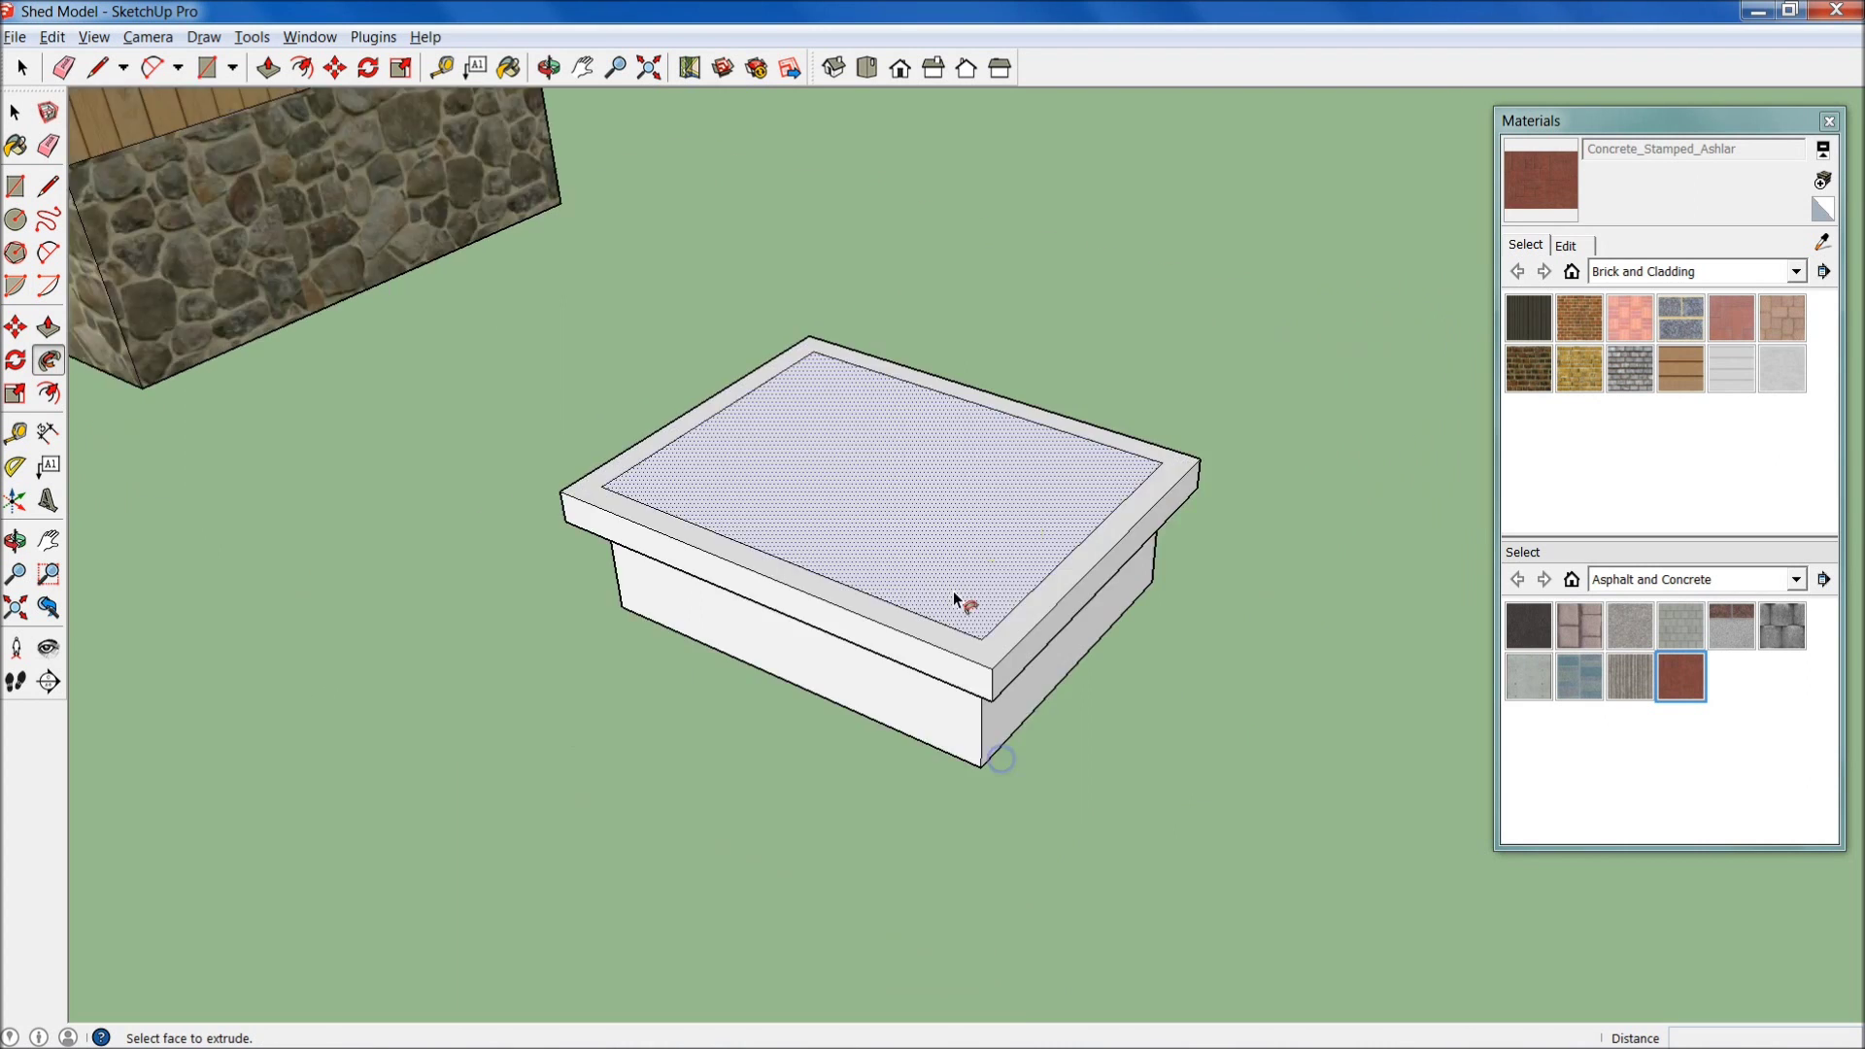
{"action": "middle_click_drag", "start_coordinate": [962, 603], "coordinate": [1011, 925]}
{"action": "scroll", "coordinate": [1015, 841], "scroll_direction": "up", "scroll_amount": 3}
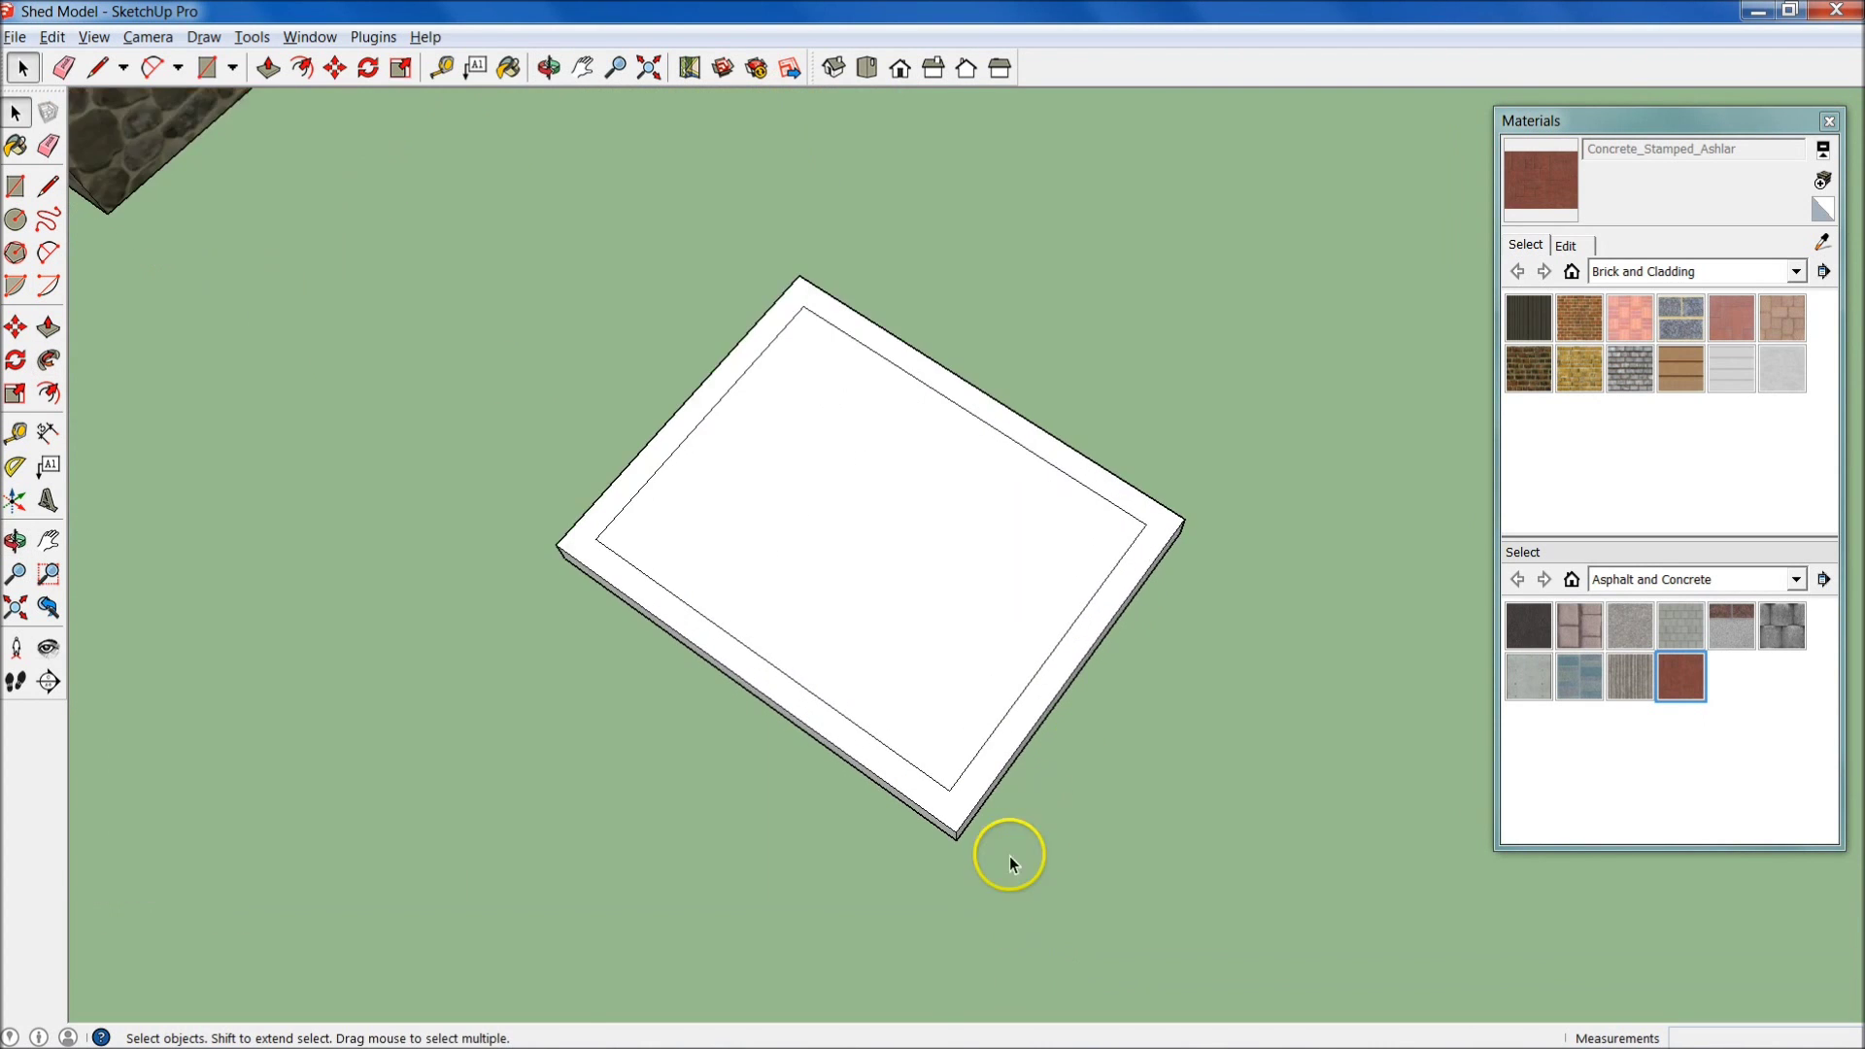
{"action": "middle_click_drag", "start_coordinate": [1011, 857], "coordinate": [1050, 503]}
- Follow Me the corner profile around the box's top rim, then undo the sweep
{"action": "scroll", "coordinate": [1088, 505], "scroll_direction": "up", "scroll_amount": 4}
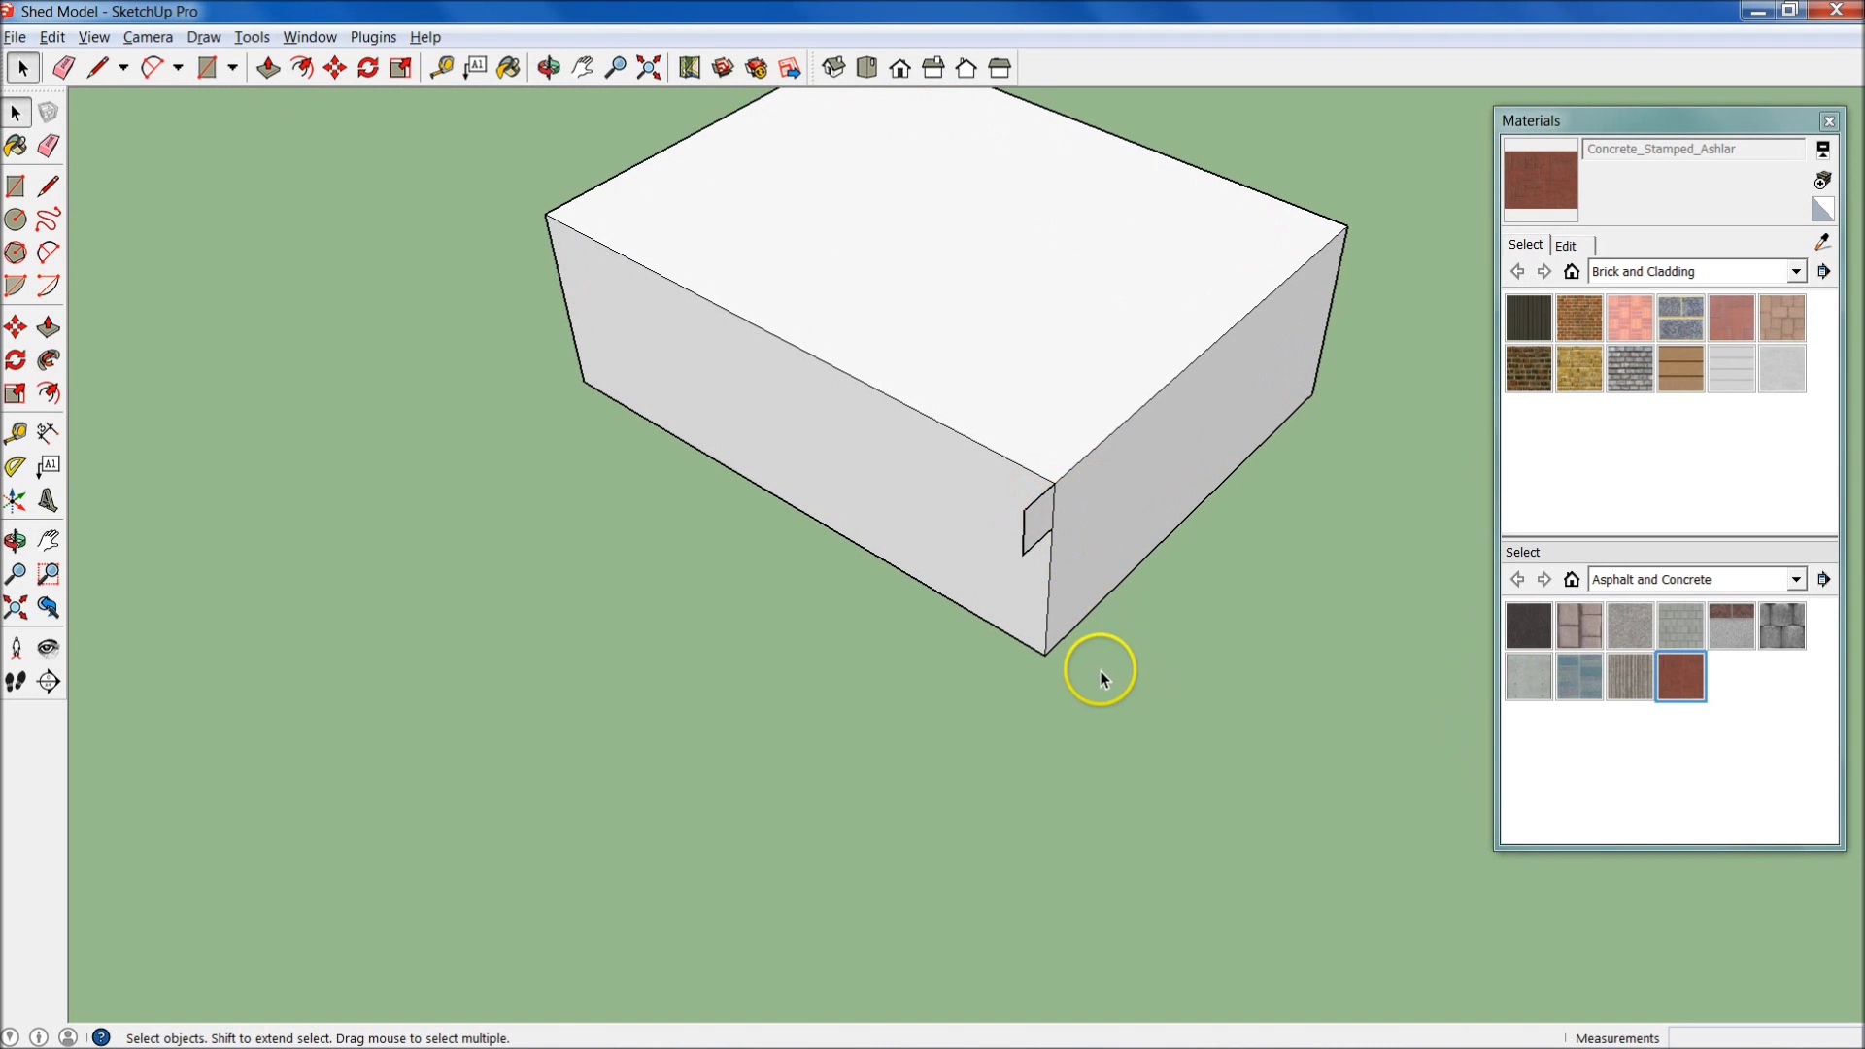
{"action": "scroll", "coordinate": [1156, 436], "scroll_direction": "down", "scroll_amount": 5}
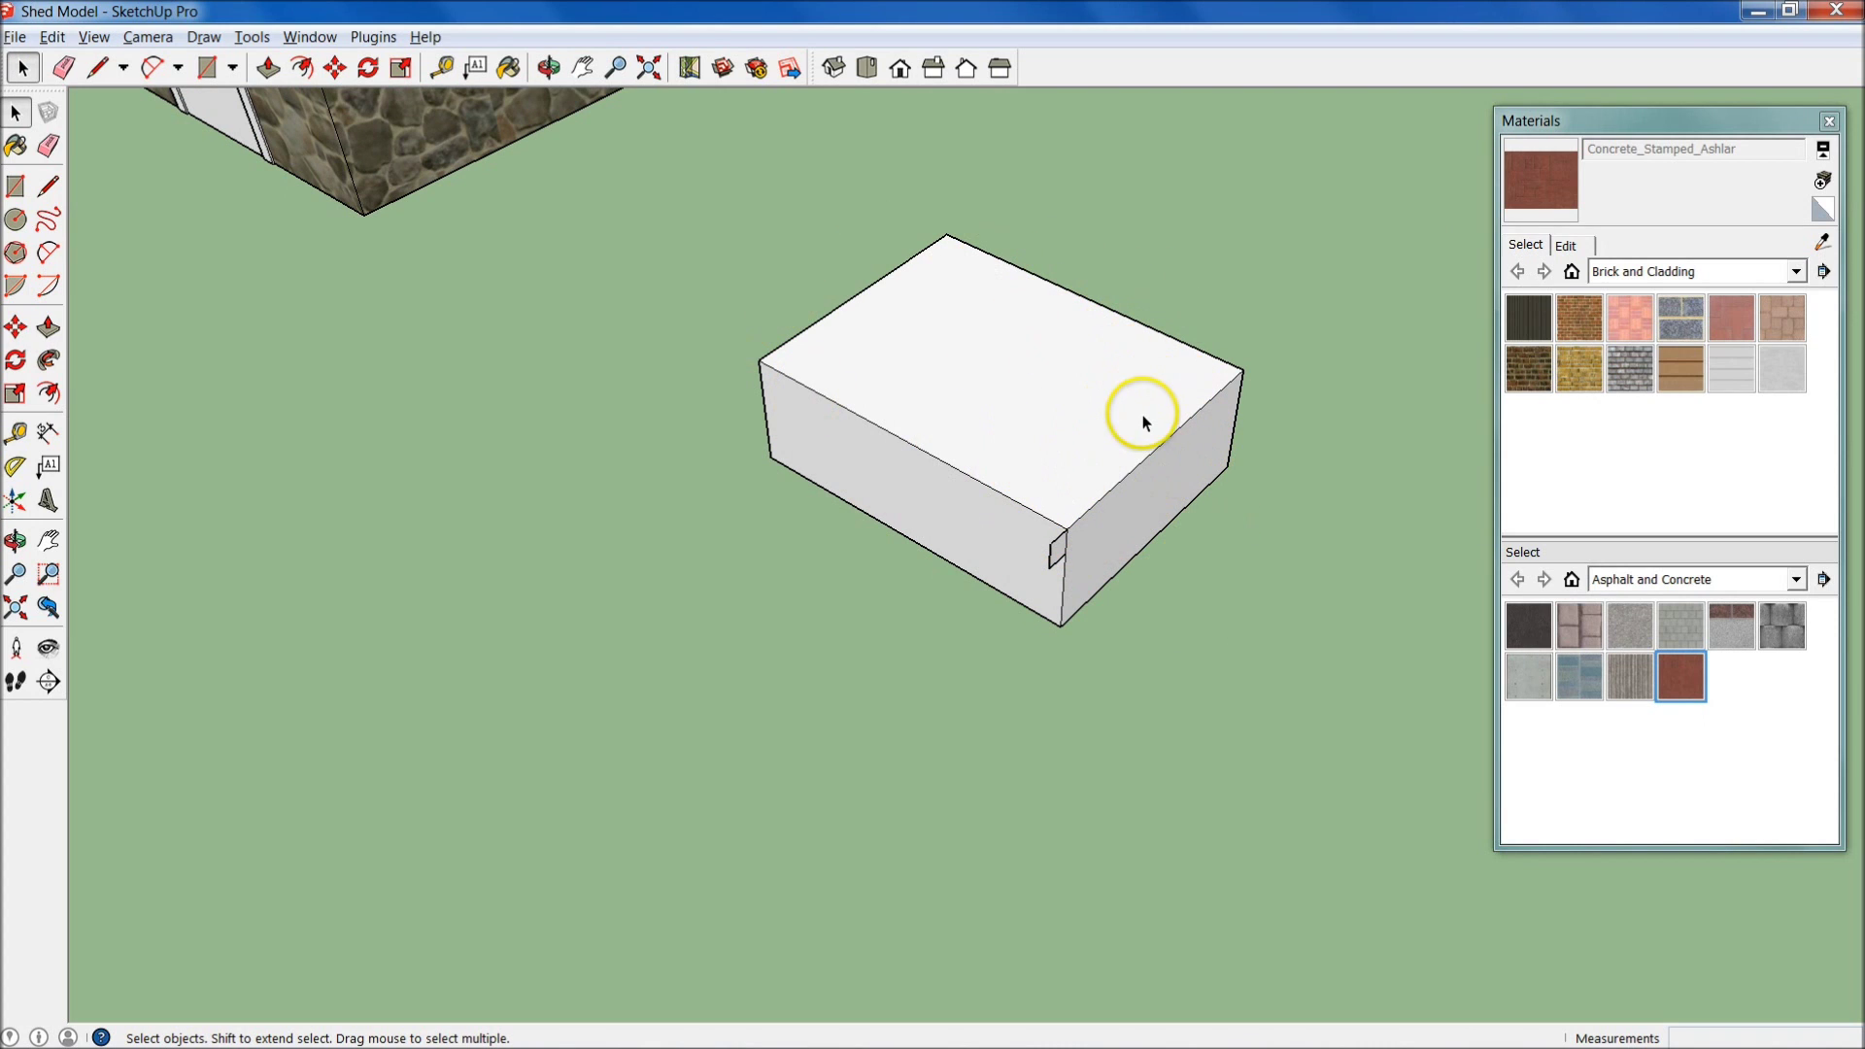
{"action": "left_click", "coordinate": [954, 393]}
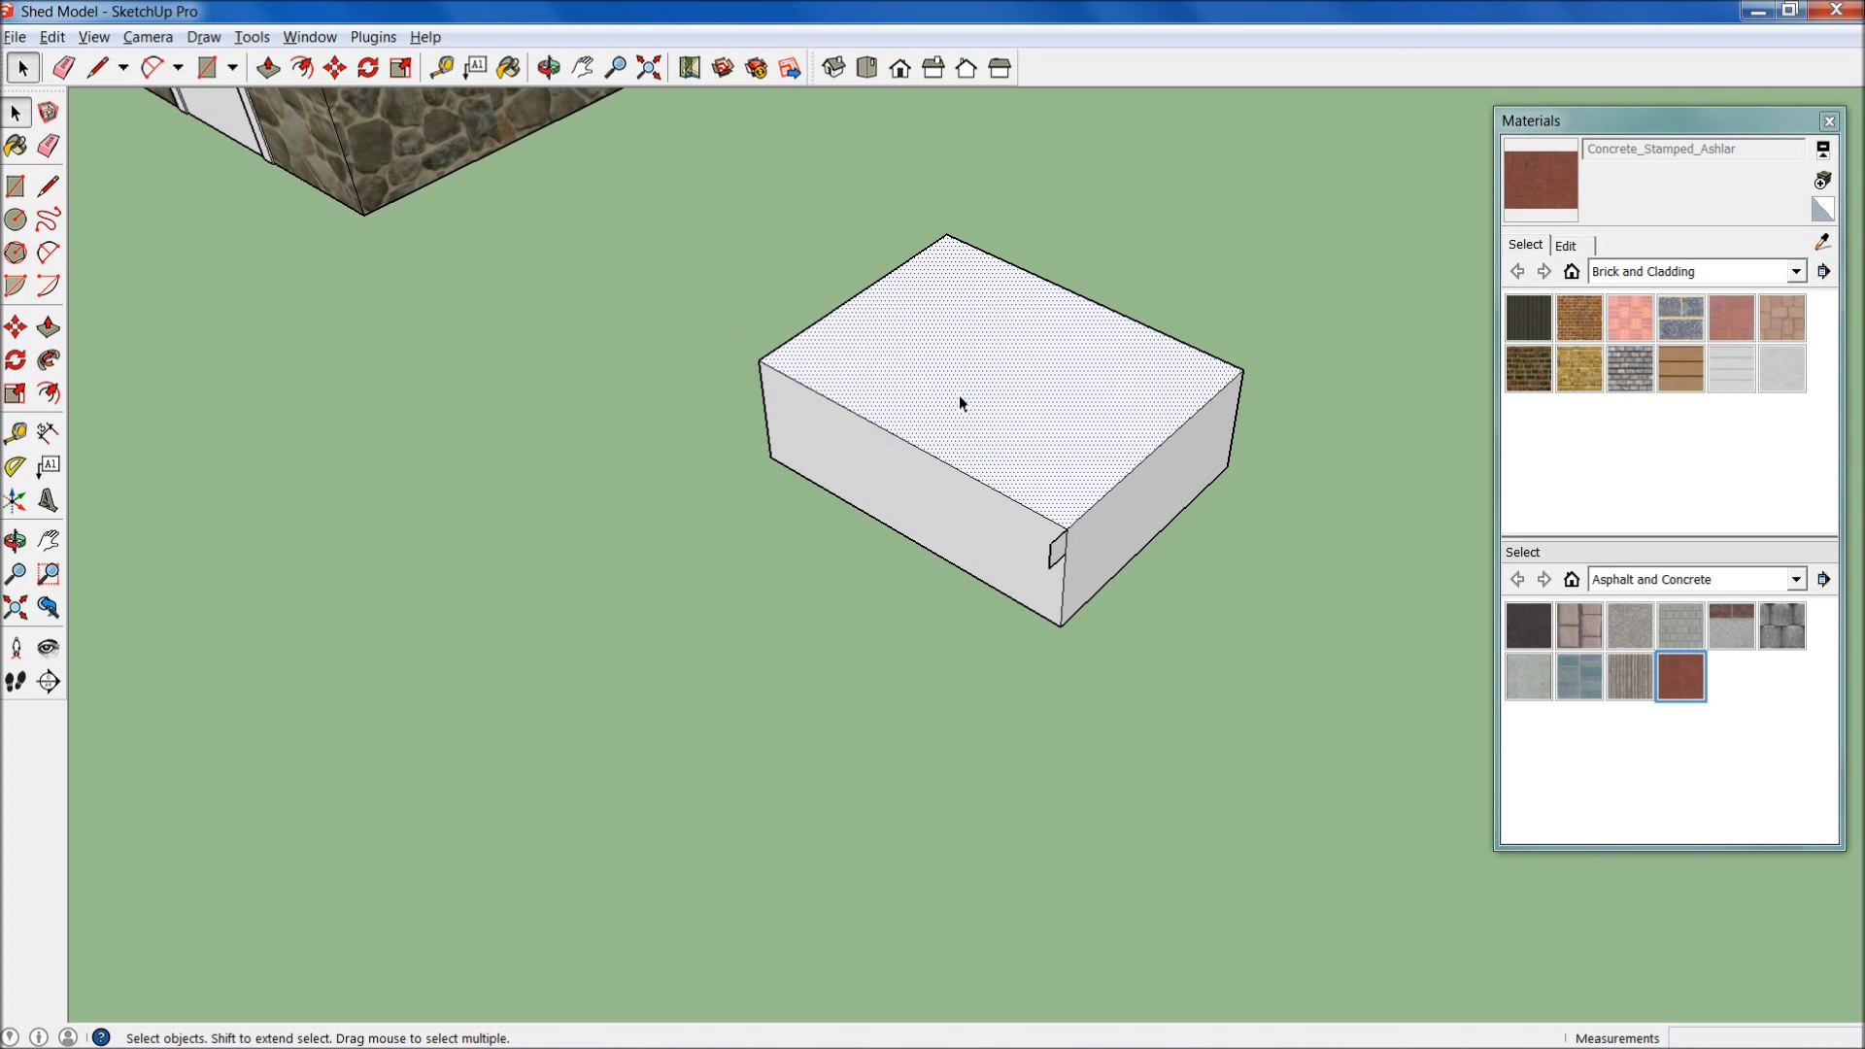
{"action": "left_click", "coordinate": [46, 362]}
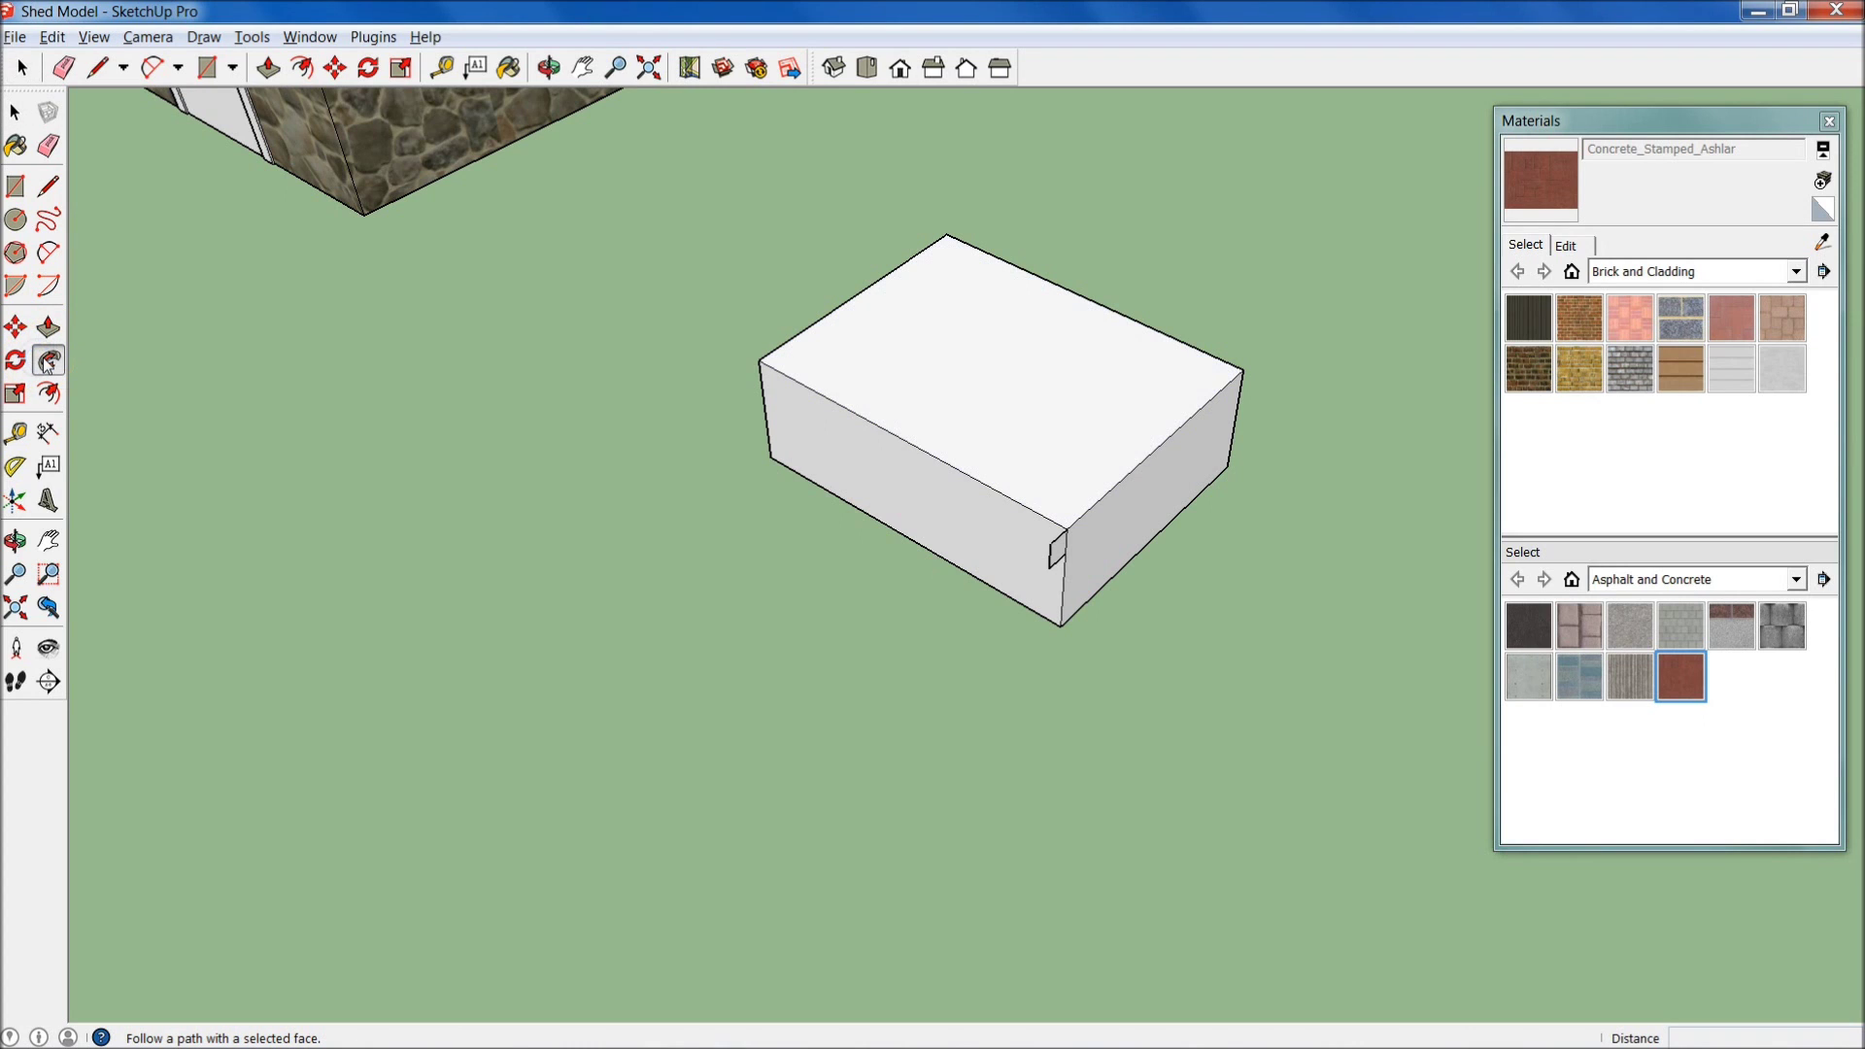
{"action": "left_click", "coordinate": [1058, 548]}
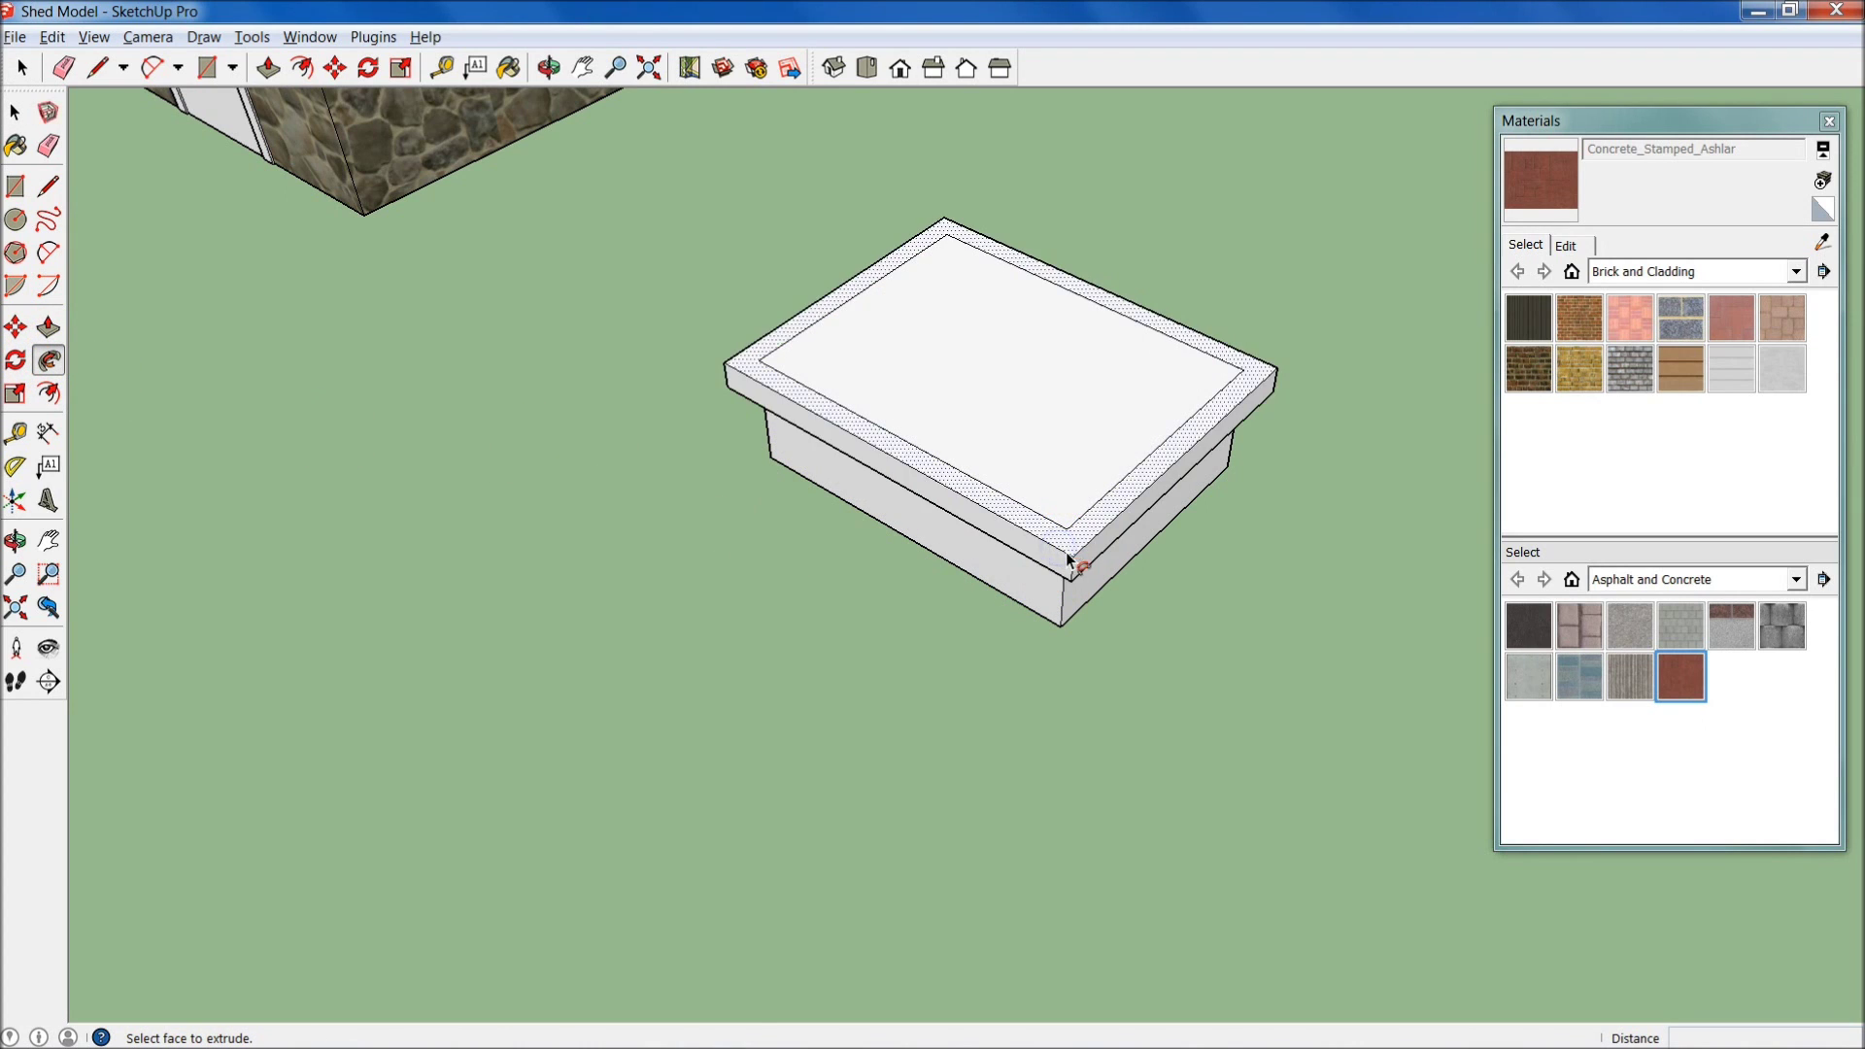
{"action": "left_click", "coordinate": [1070, 247]}
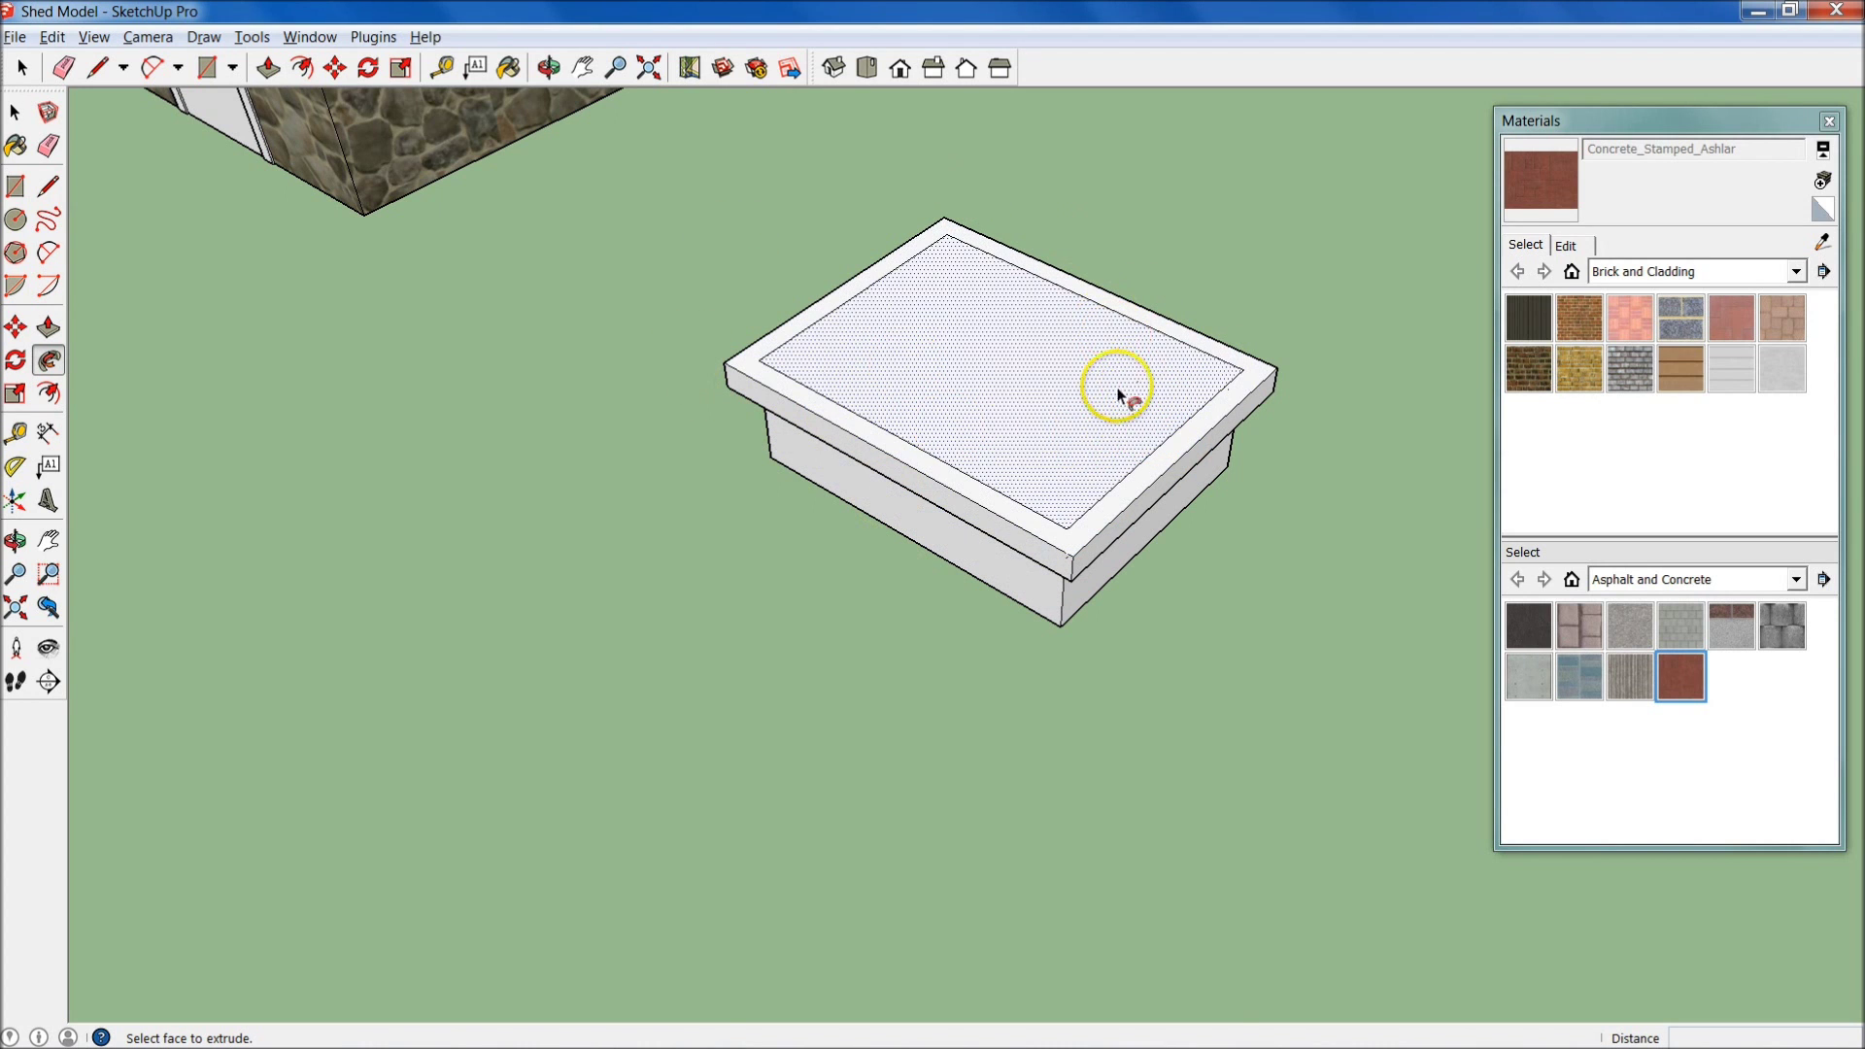
{"action": "key", "text": "ctrl+z"}
{"action": "key", "text": "space"}
{"action": "scroll", "coordinate": [1093, 546], "scroll_direction": "up", "scroll_amount": 5}
{"action": "middle_click_drag", "start_coordinate": [1093, 546], "coordinate": [786, 581]}
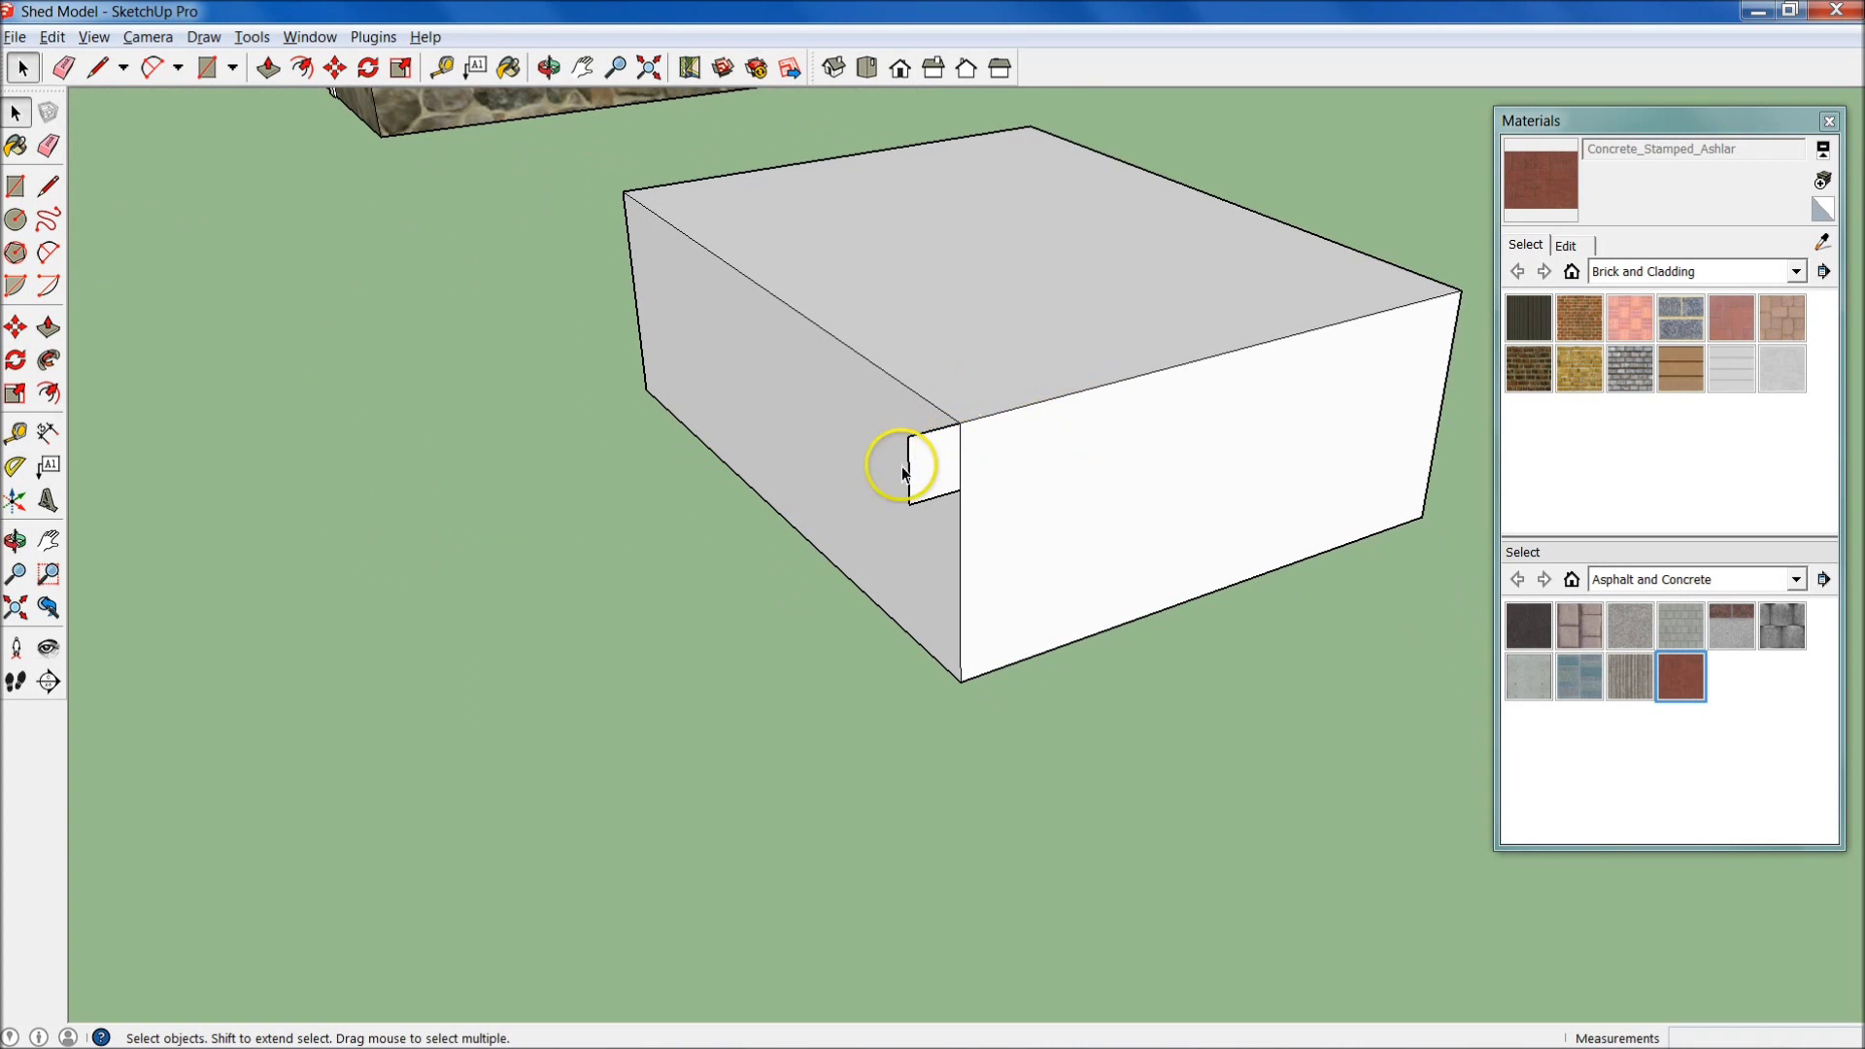
- Drag the corner profile along the box's top-left edge with Follow Me
{"action": "middle_click_drag", "start_coordinate": [1124, 417], "coordinate": [1453, 388]}
{"action": "left_click", "coordinate": [1224, 424]}
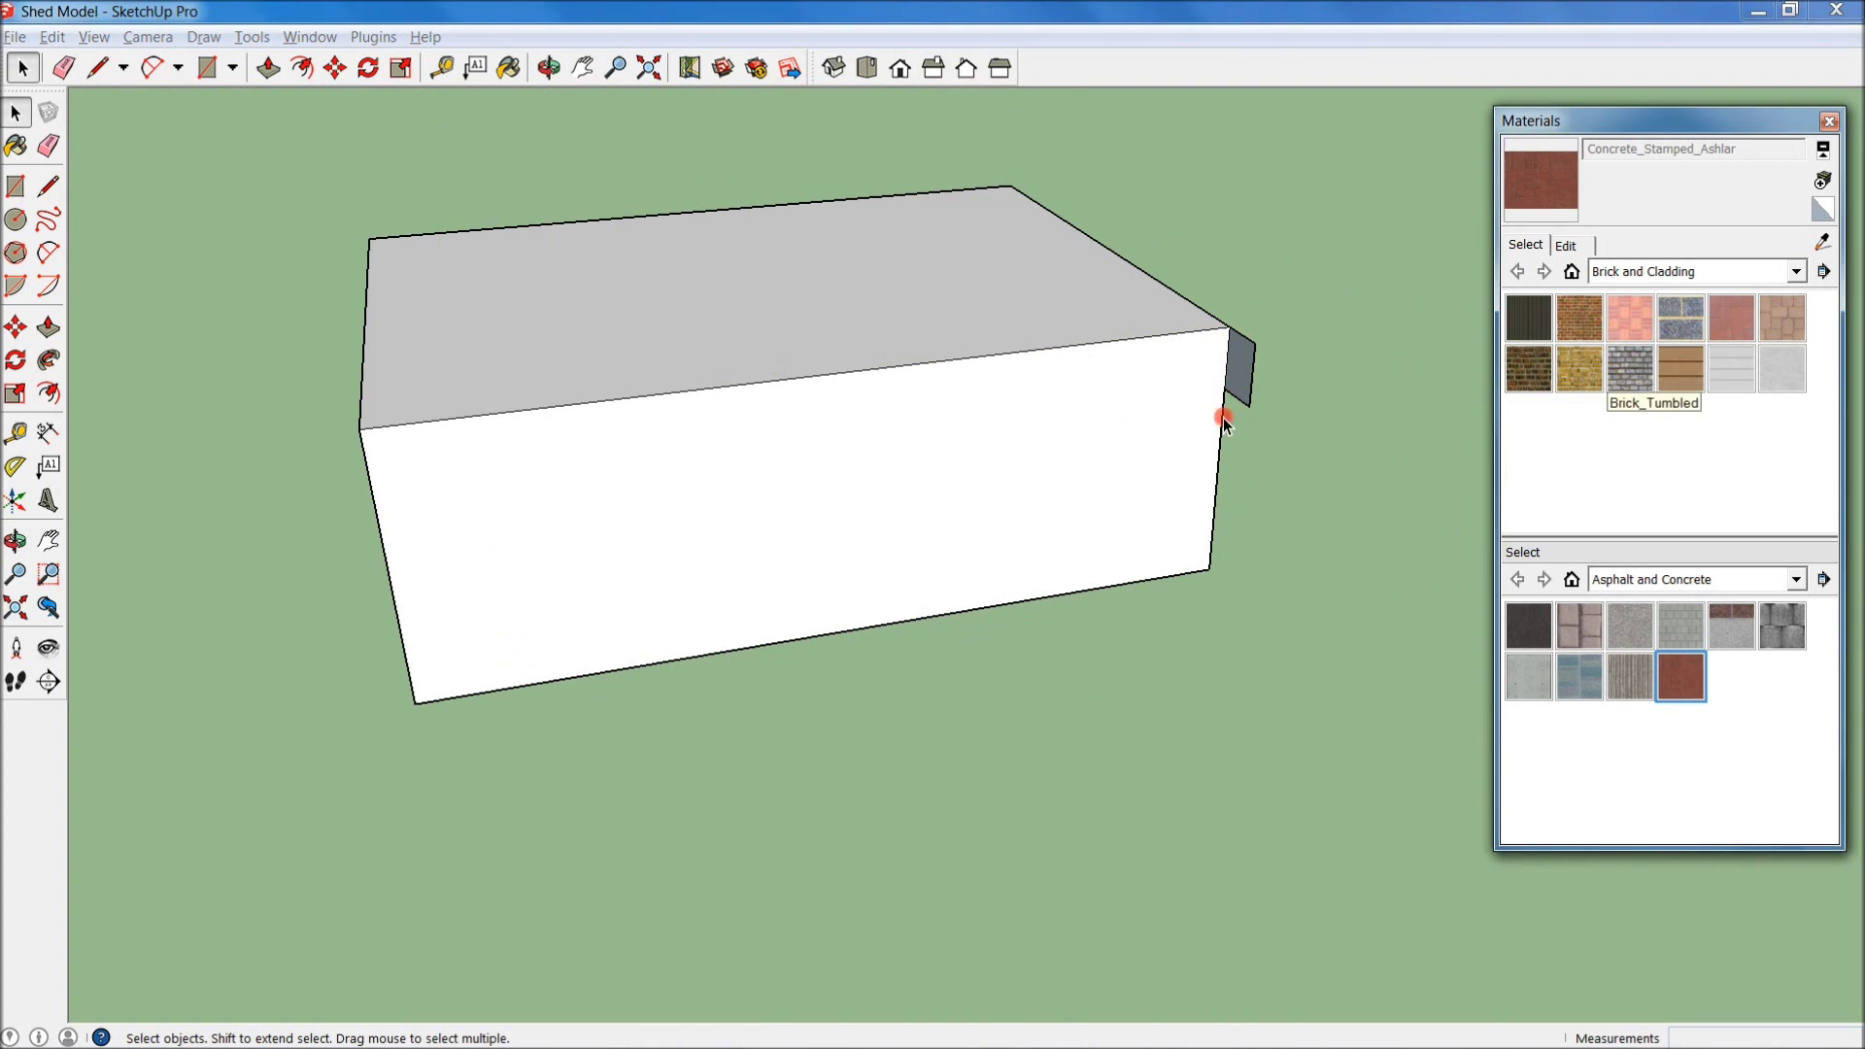
{"action": "middle_click_drag", "start_coordinate": [1239, 406], "coordinate": [1114, 541]}
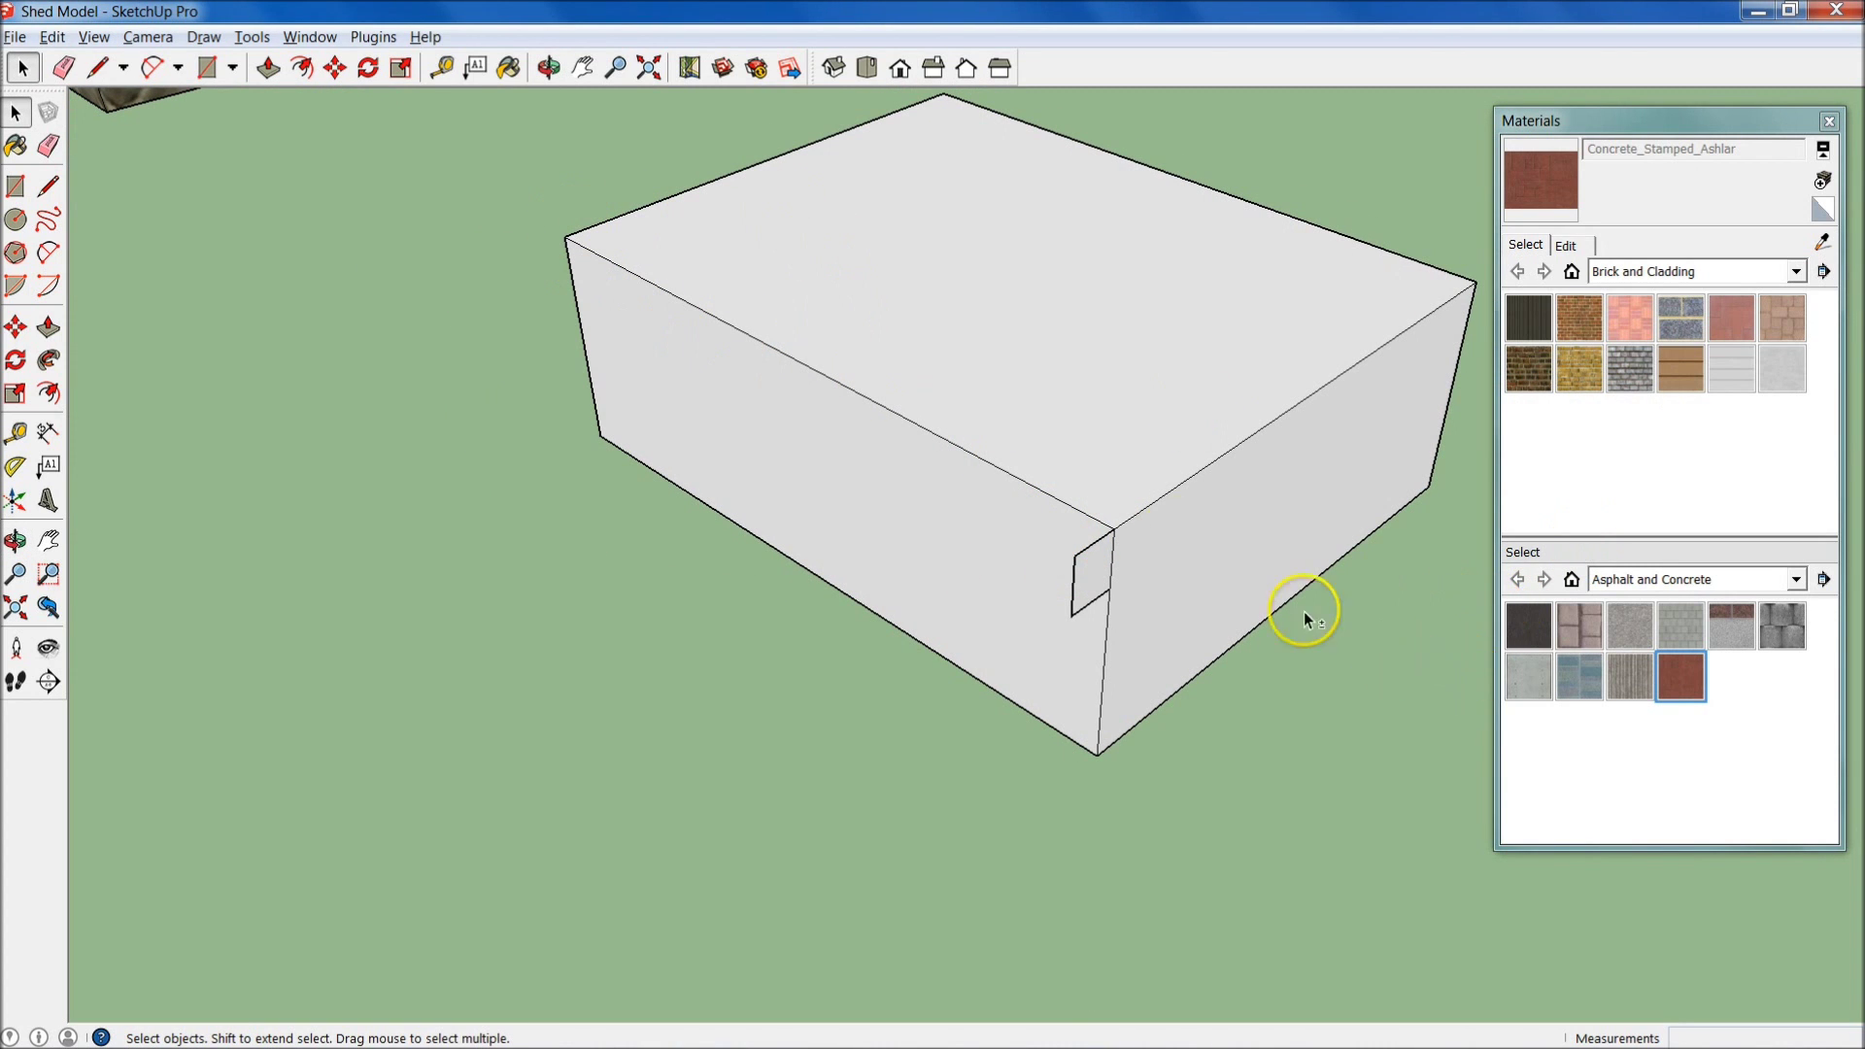
{"action": "middle_click_drag", "start_coordinate": [1304, 610], "coordinate": [1166, 486]}
{"action": "middle_click_drag", "start_coordinate": [1014, 346], "coordinate": [933, 359]}
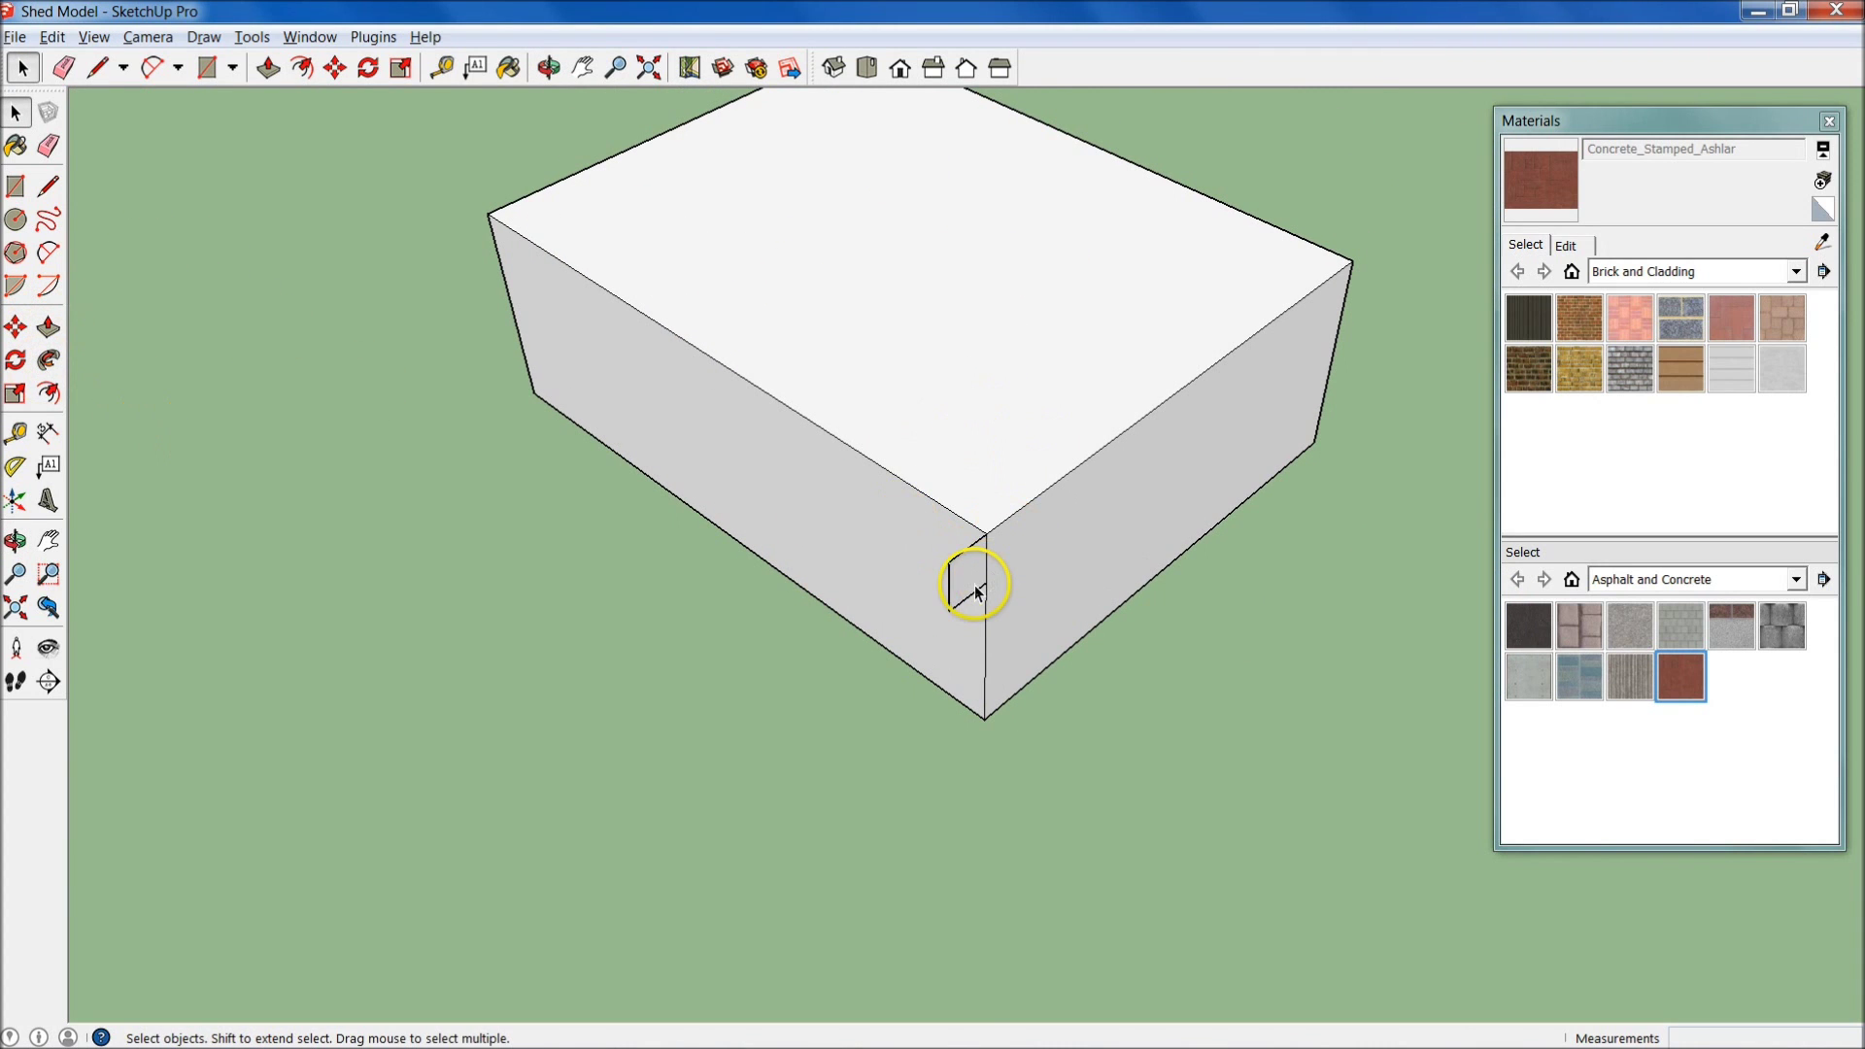
{"action": "scroll", "coordinate": [977, 593], "scroll_direction": "up", "scroll_amount": 3}
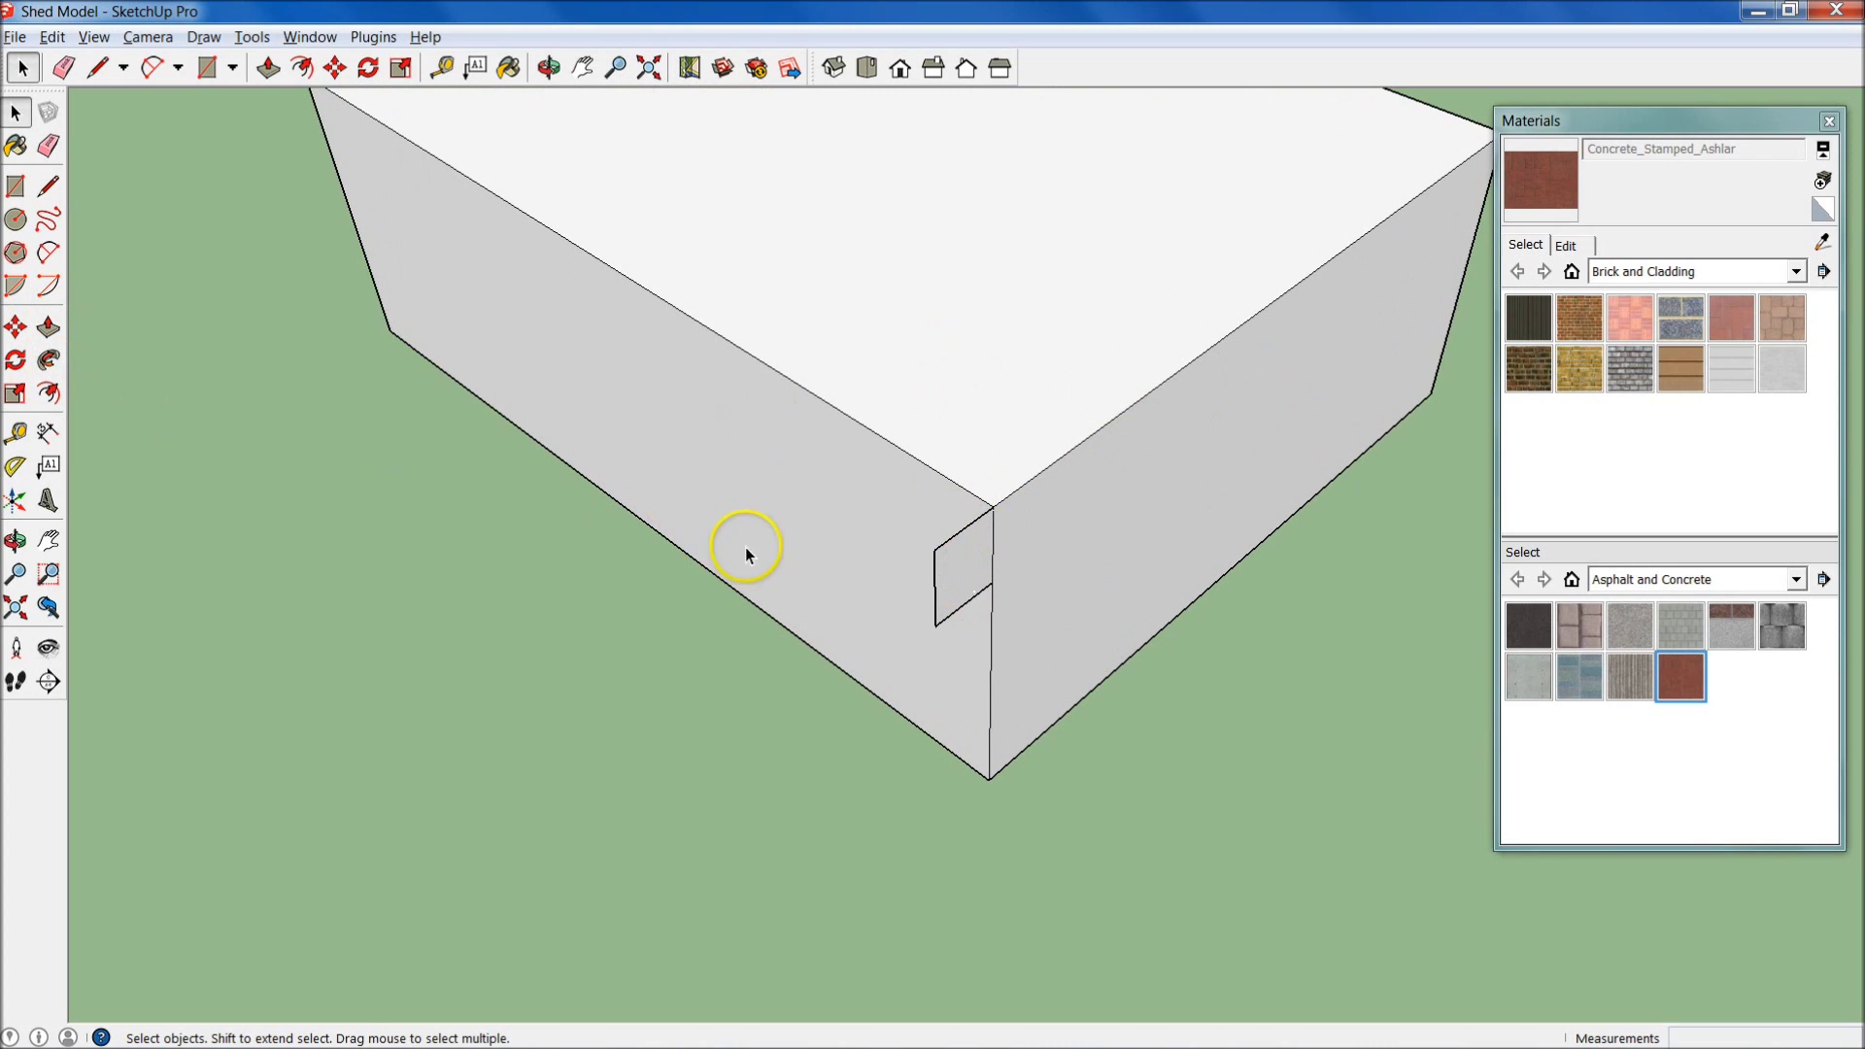
{"action": "key", "text": "p"}
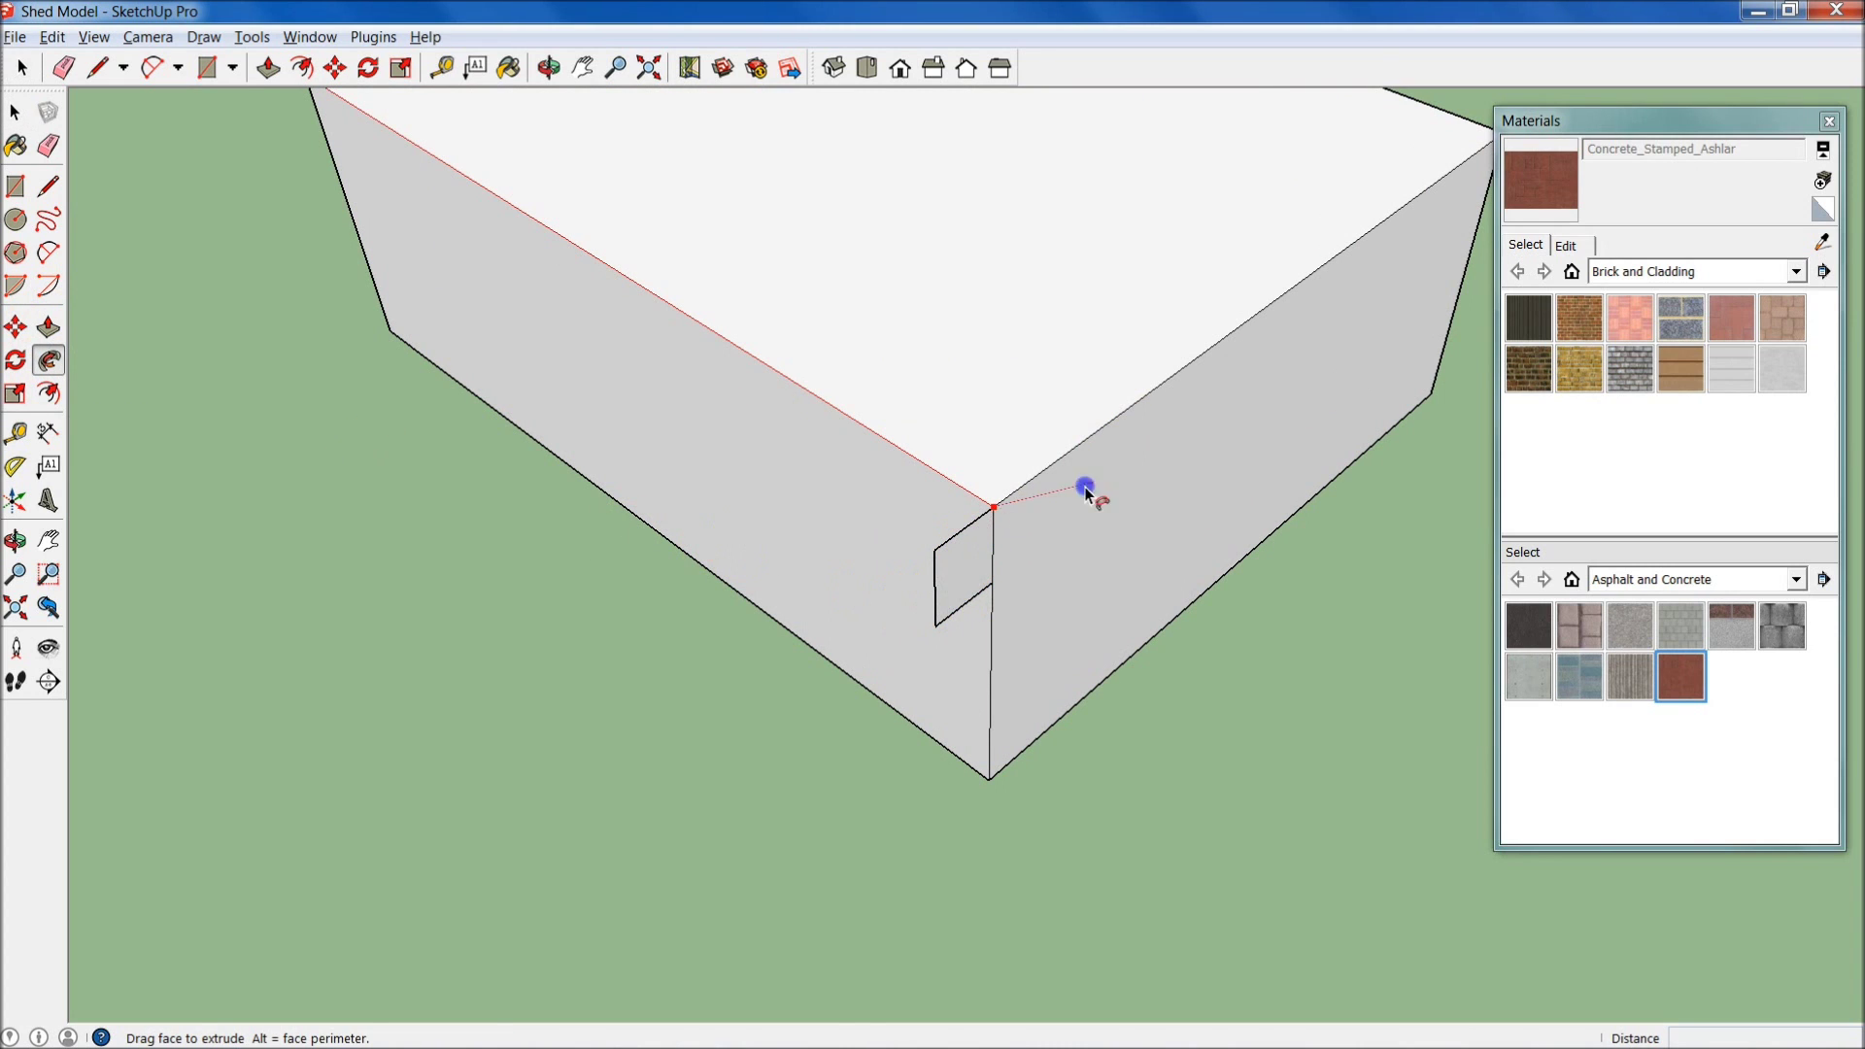
{"action": "mouse_move", "coordinate": [1282, 334]}
{"action": "left_mouse_down"}
{"action": "mouse_move", "coordinate": [1103, 409]}
{"action": "mouse_move", "coordinate": [954, 538]}
{"action": "mouse_move", "coordinate": [987, 530]}
{"action": "mouse_move", "coordinate": [988, 633]}
{"action": "mouse_move", "coordinate": [842, 376]}
{"action": "mouse_move", "coordinate": [368, 182]}
{"action": "mouse_move", "coordinate": [987, 571]}
{"action": "left_mouse_up"}
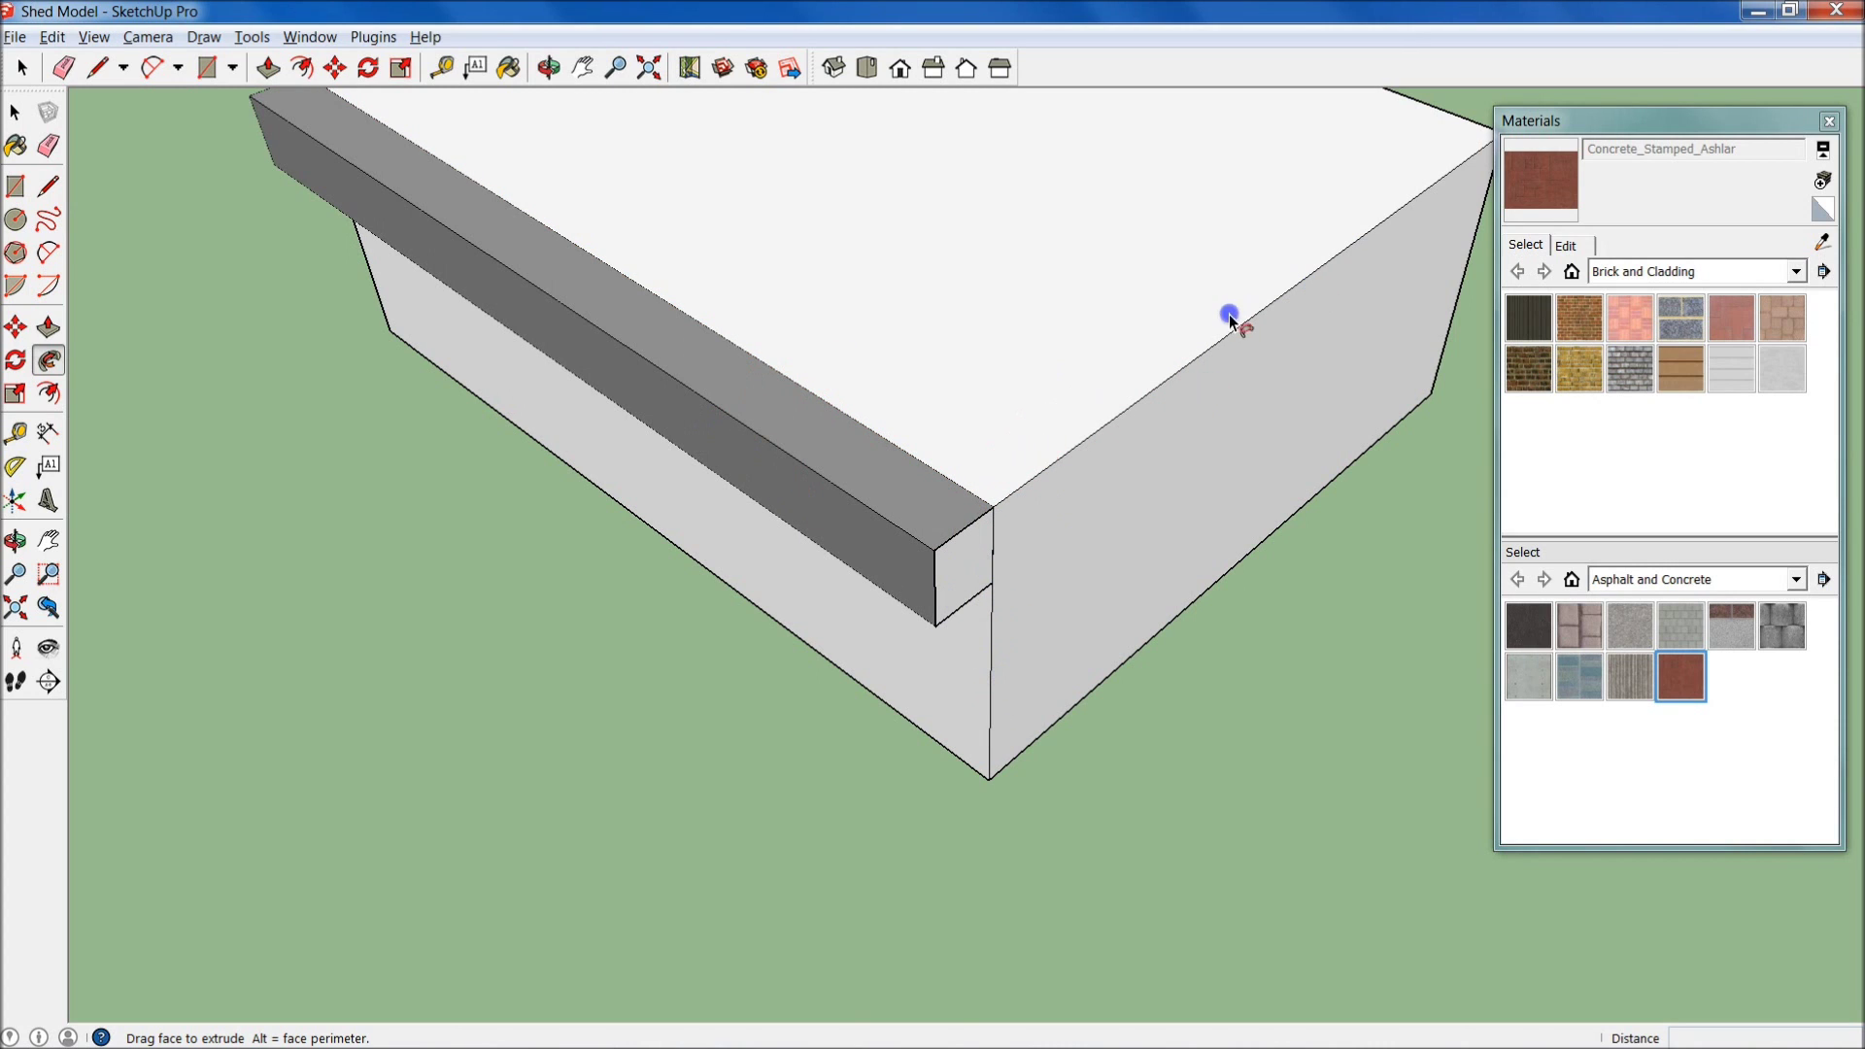
- Undo the long ledge and push the corner profile out into a short block
{"action": "key", "text": "ctrl+z"}
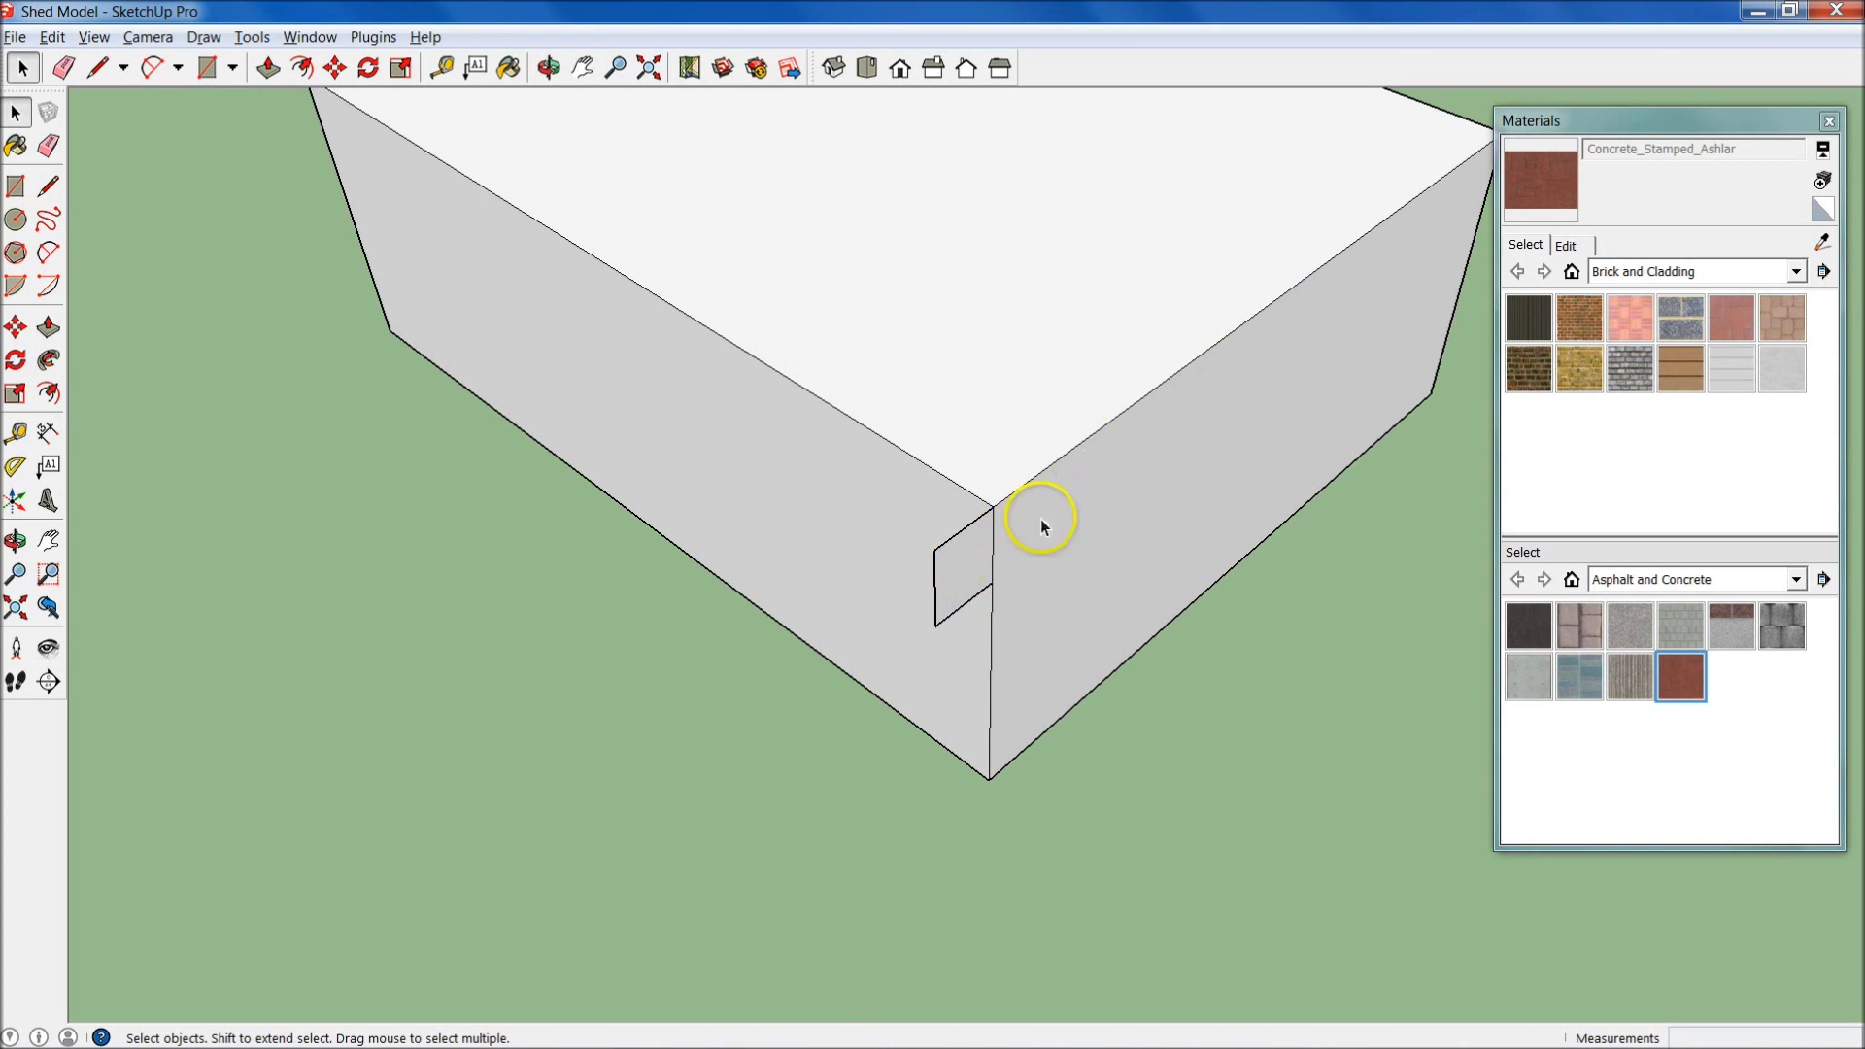
{"action": "key", "text": "p"}
{"action": "key", "text": "space"}
{"action": "key", "text": "p"}
{"action": "scroll", "coordinate": [961, 562], "scroll_direction": "up", "scroll_amount": 1}
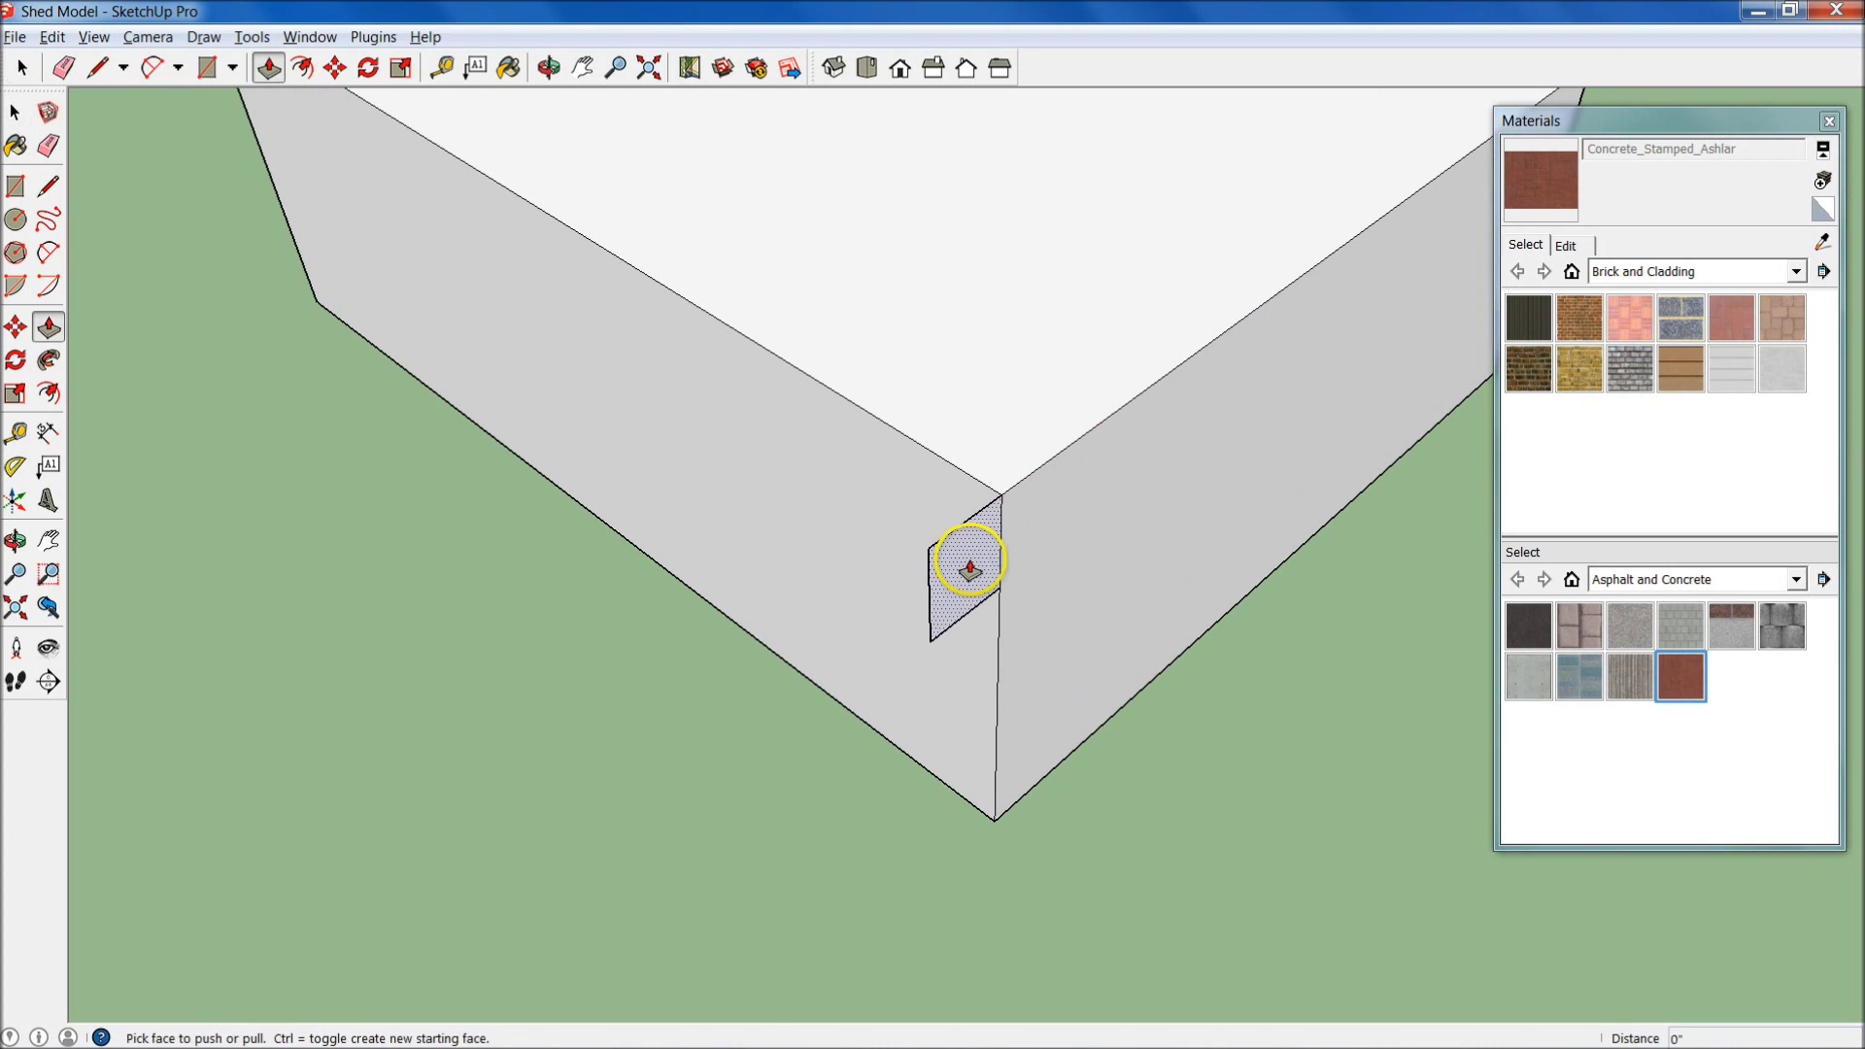
{"action": "left_click_drag", "start_coordinate": [969, 570], "coordinate": [812, 428]}
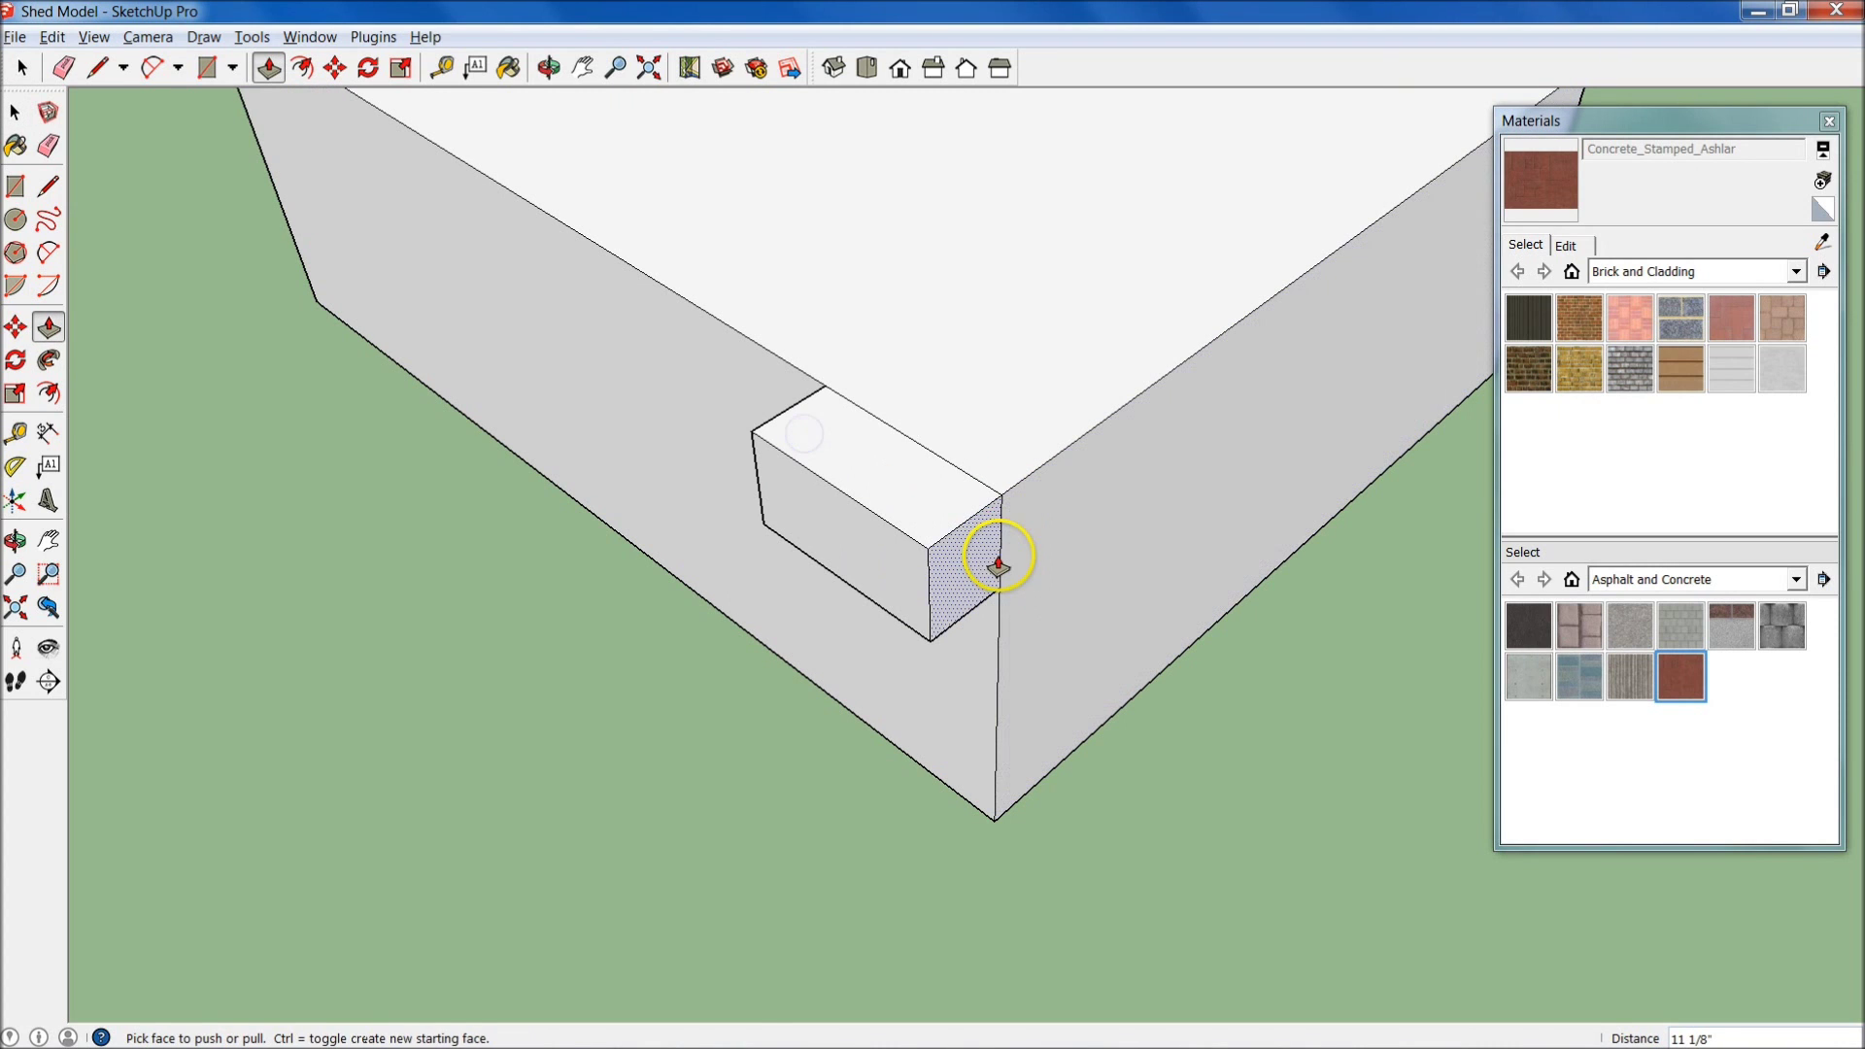
{"action": "left_click_drag", "start_coordinate": [998, 564], "coordinate": [882, 491]}
- Try sweeping the block's faces with Follow Me, undoing the failed sweep
{"action": "key", "text": "q"}
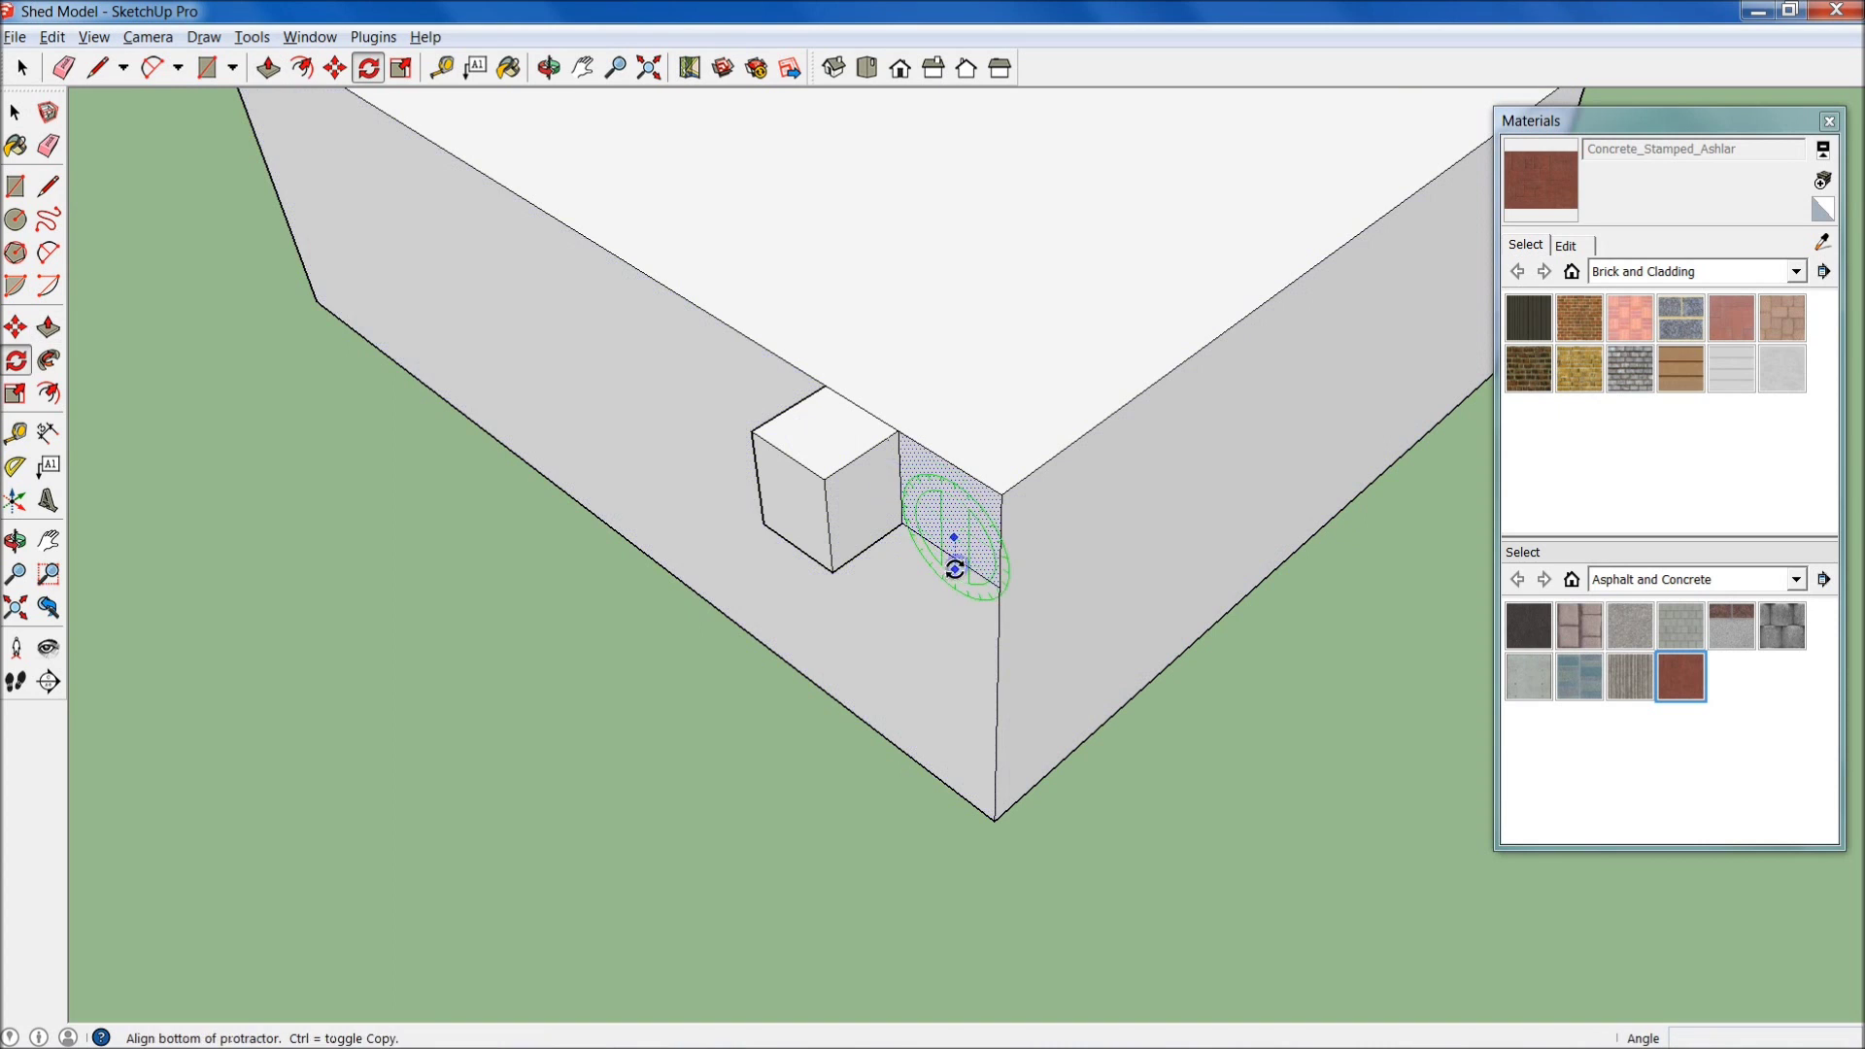
{"action": "key", "text": "e"}
{"action": "left_click", "coordinate": [949, 558]}
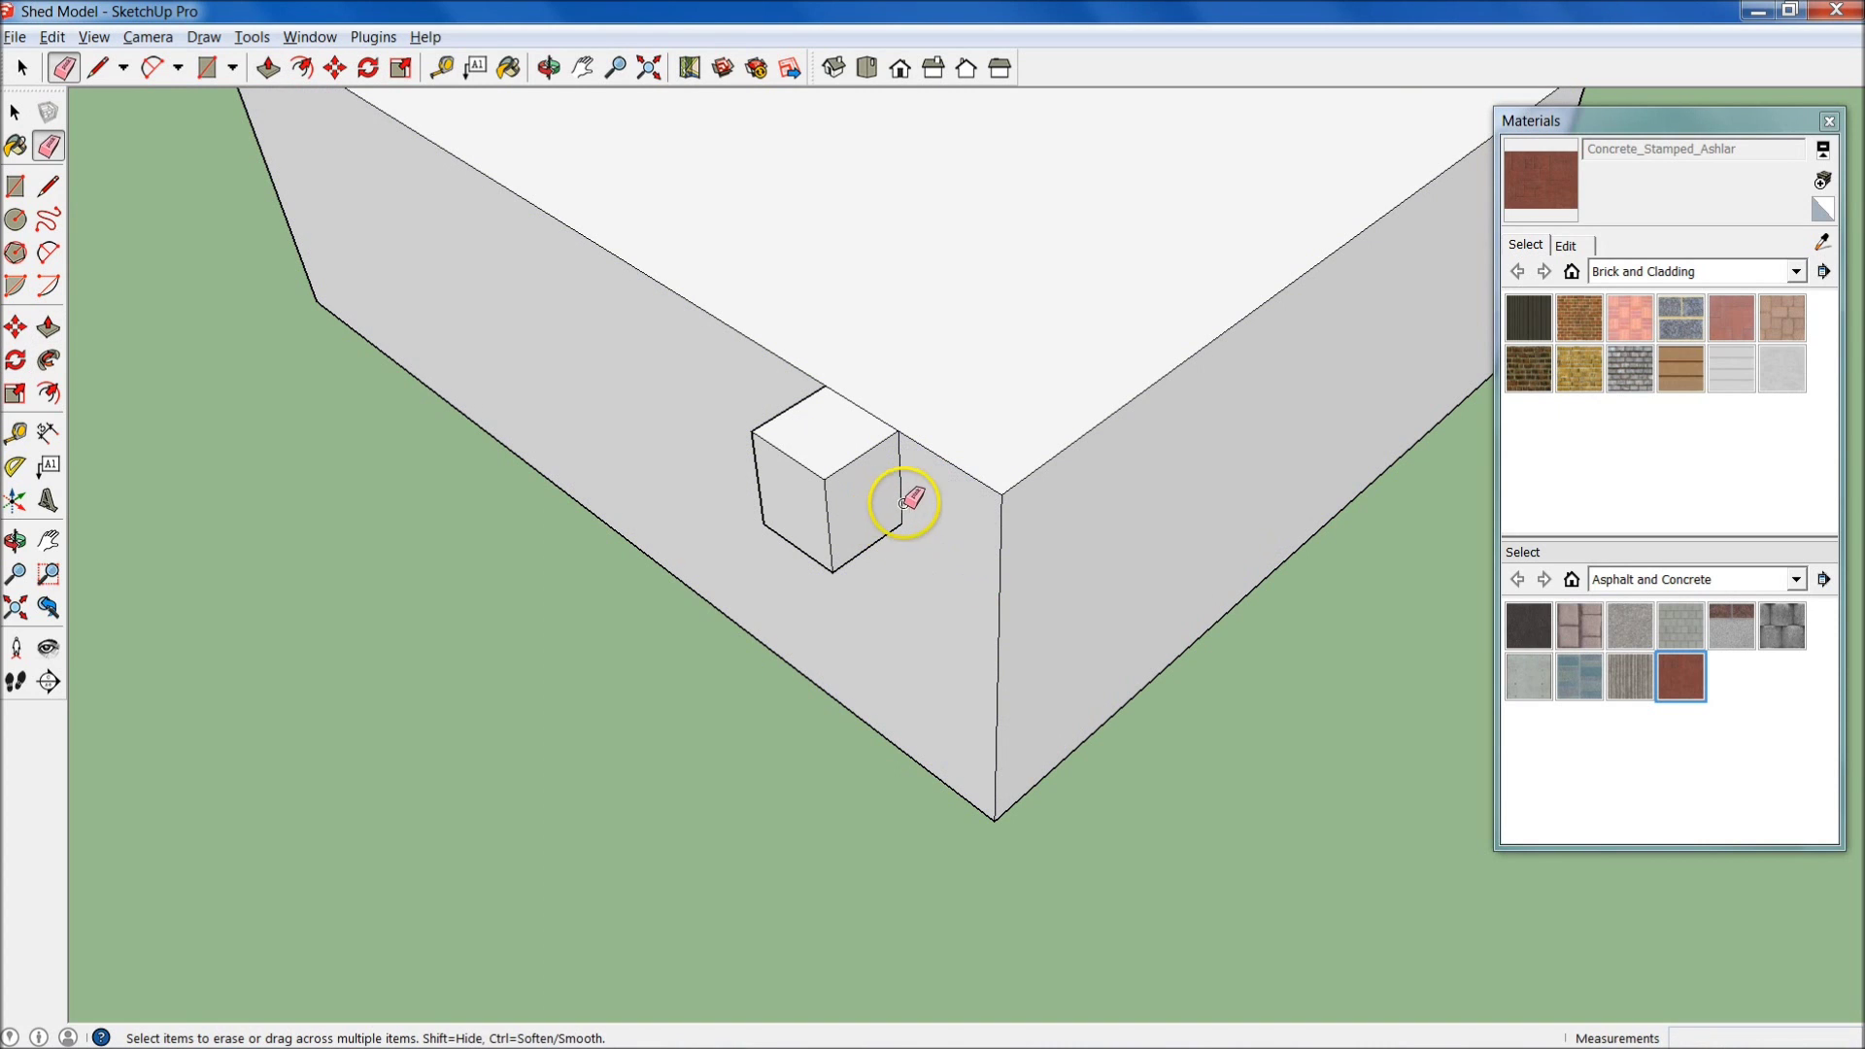
{"action": "key", "text": "w"}
{"action": "left_click_drag", "start_coordinate": [888, 476], "coordinate": [950, 512]}
{"action": "key", "text": "space"}
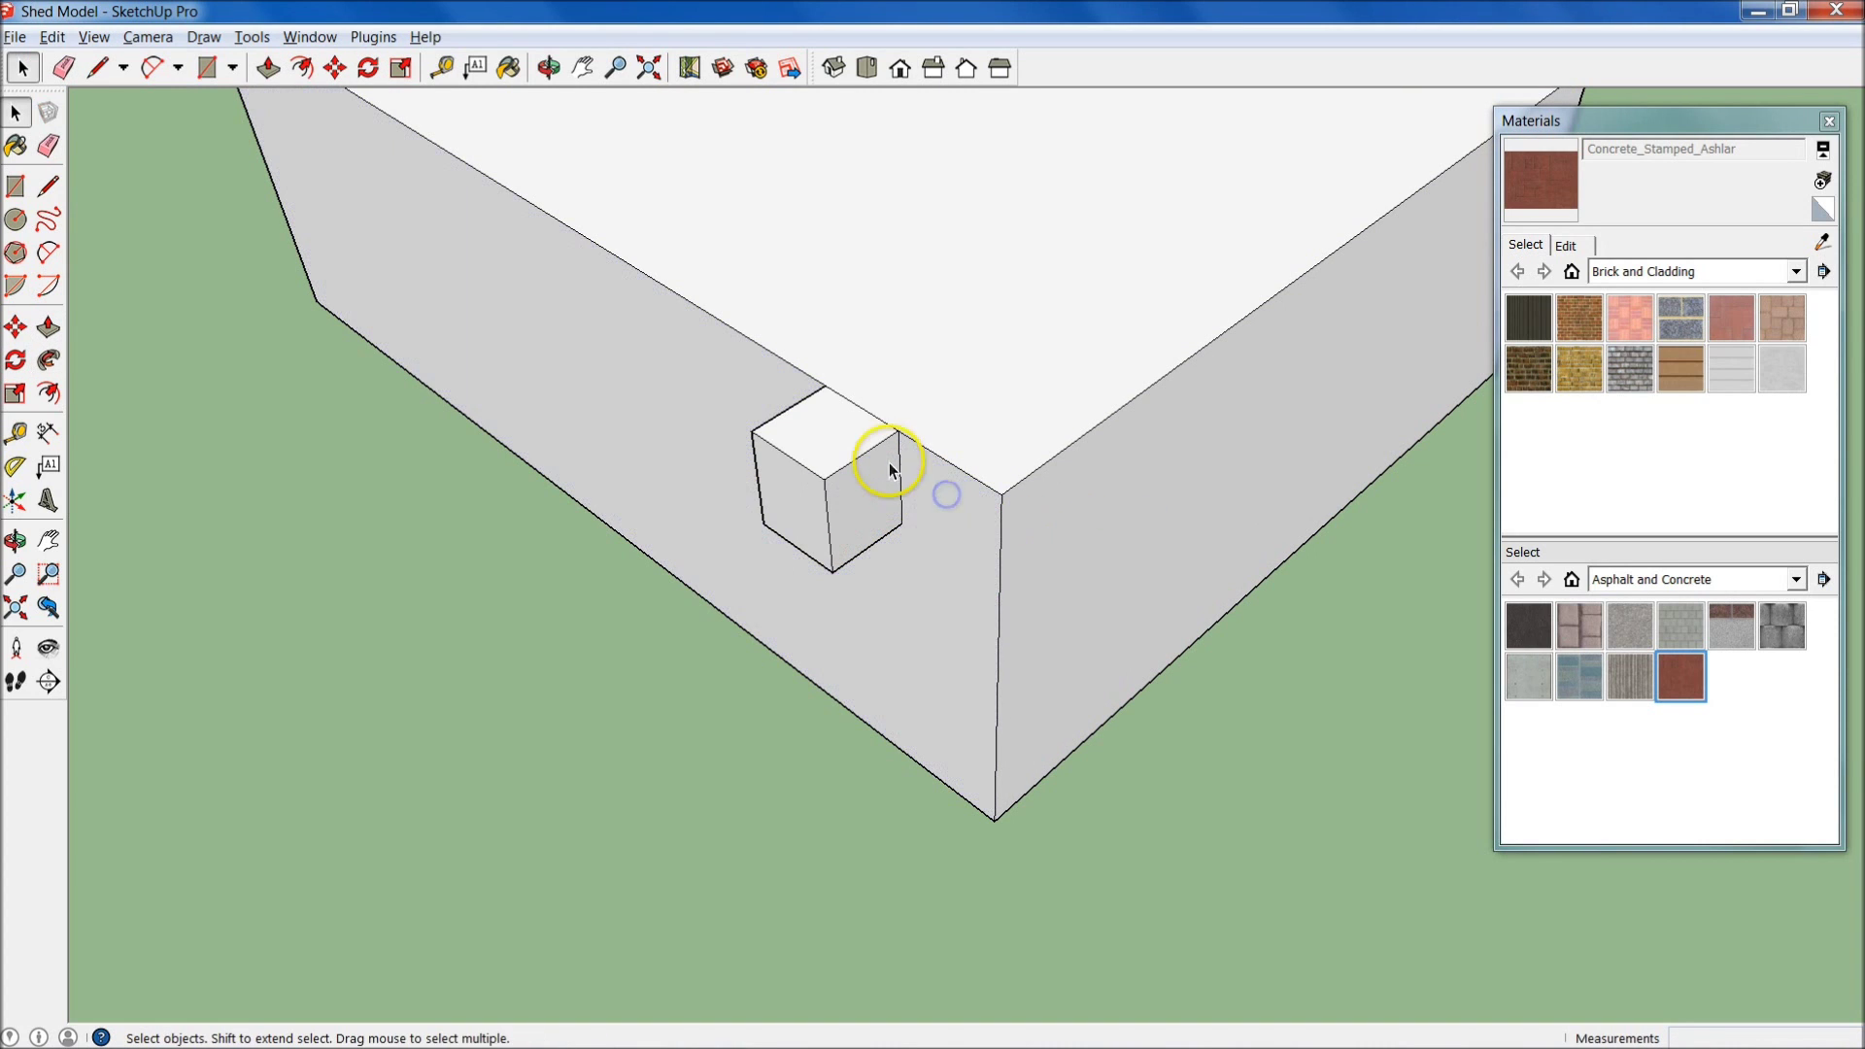
{"action": "key", "text": "f"}
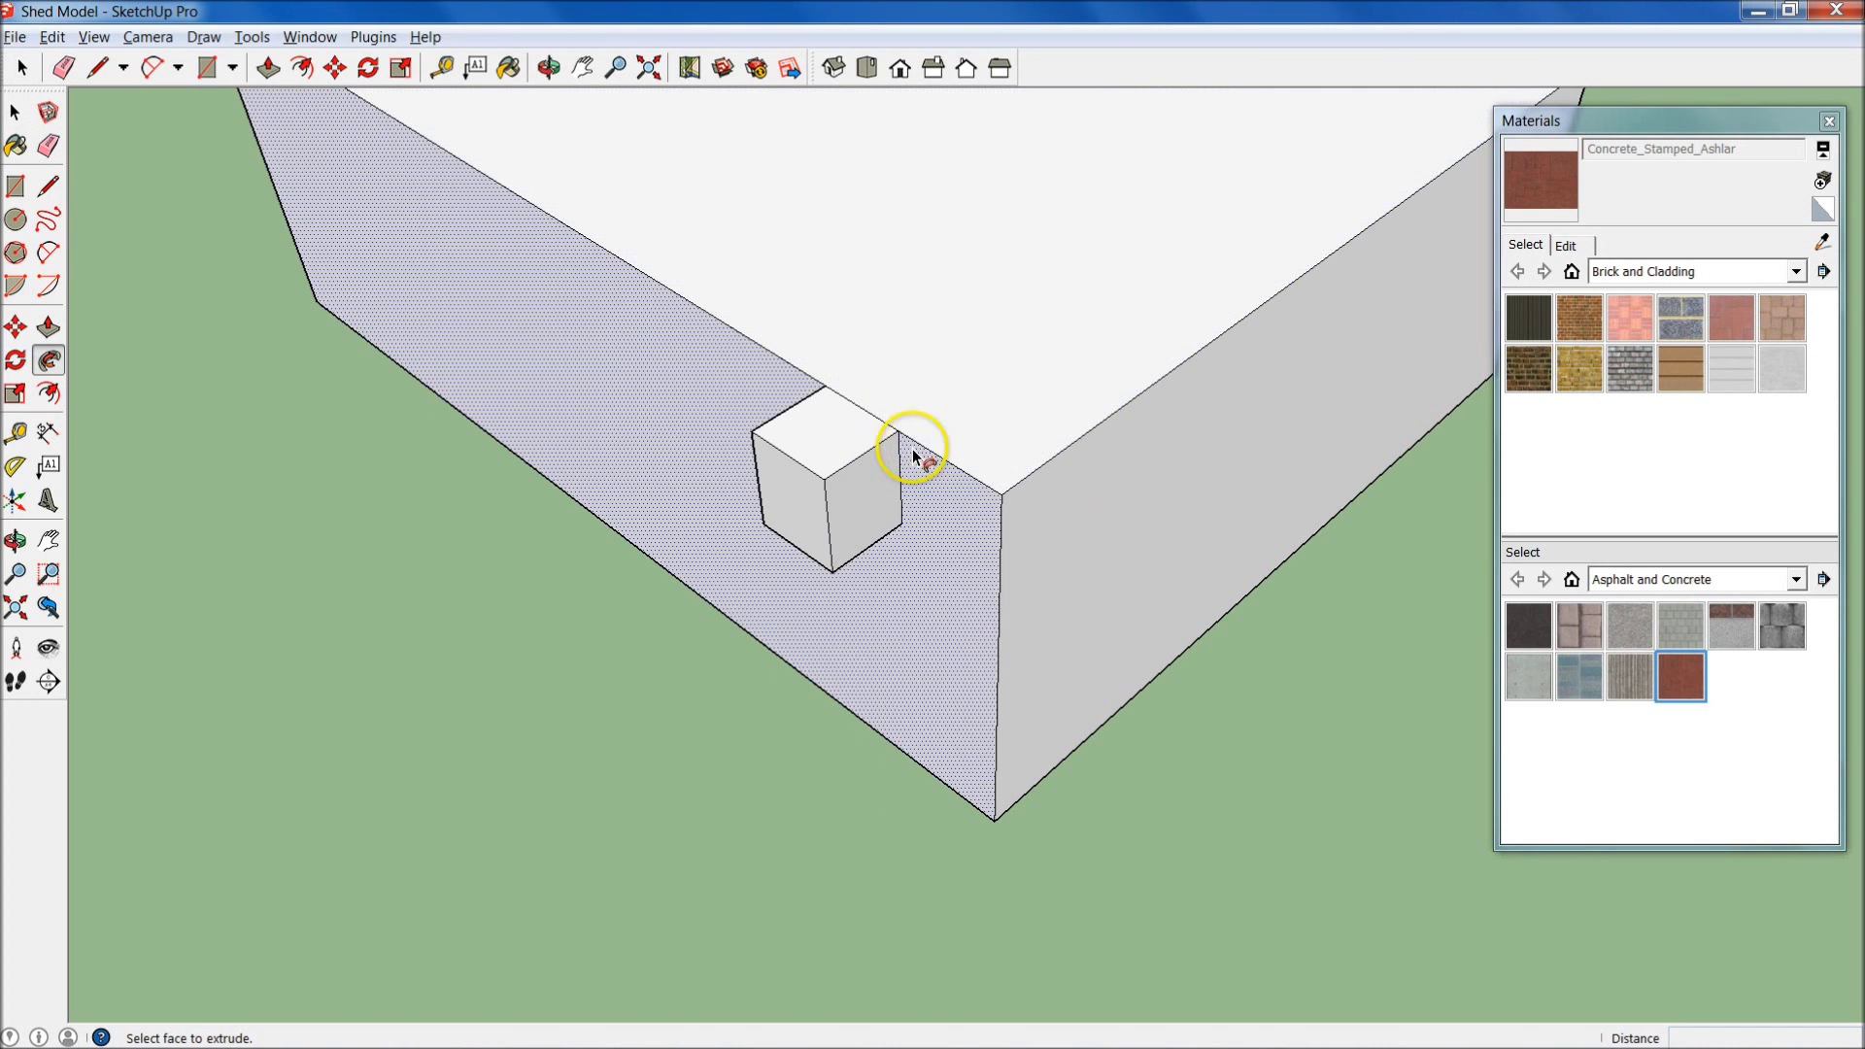
{"action": "key", "text": "space"}
{"action": "left_click", "coordinate": [876, 476]}
{"action": "key", "text": "f"}
{"action": "left_click", "coordinate": [945, 494]}
{"action": "left_click_drag", "start_coordinate": [945, 492], "coordinate": [978, 503]}
{"action": "key", "text": "space"}
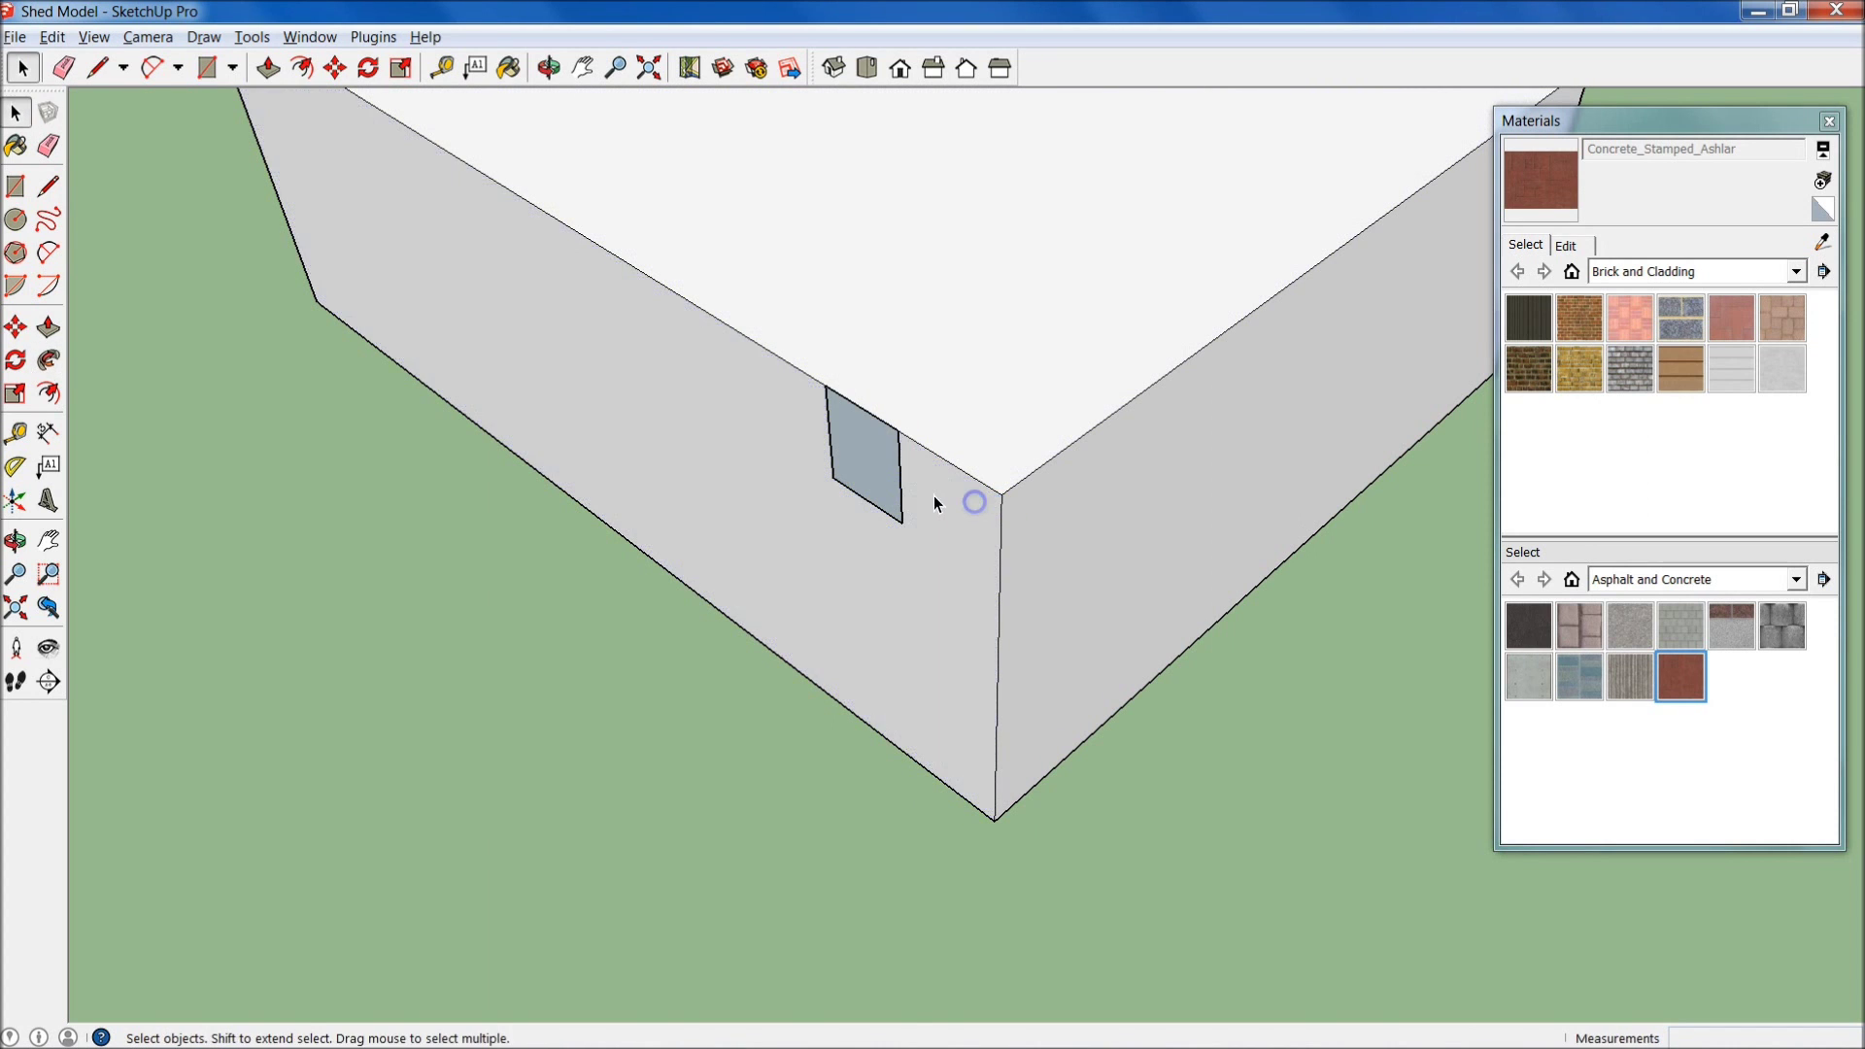
{"action": "key", "text": "ctrl+z"}
{"action": "left_click", "coordinate": [875, 482]}
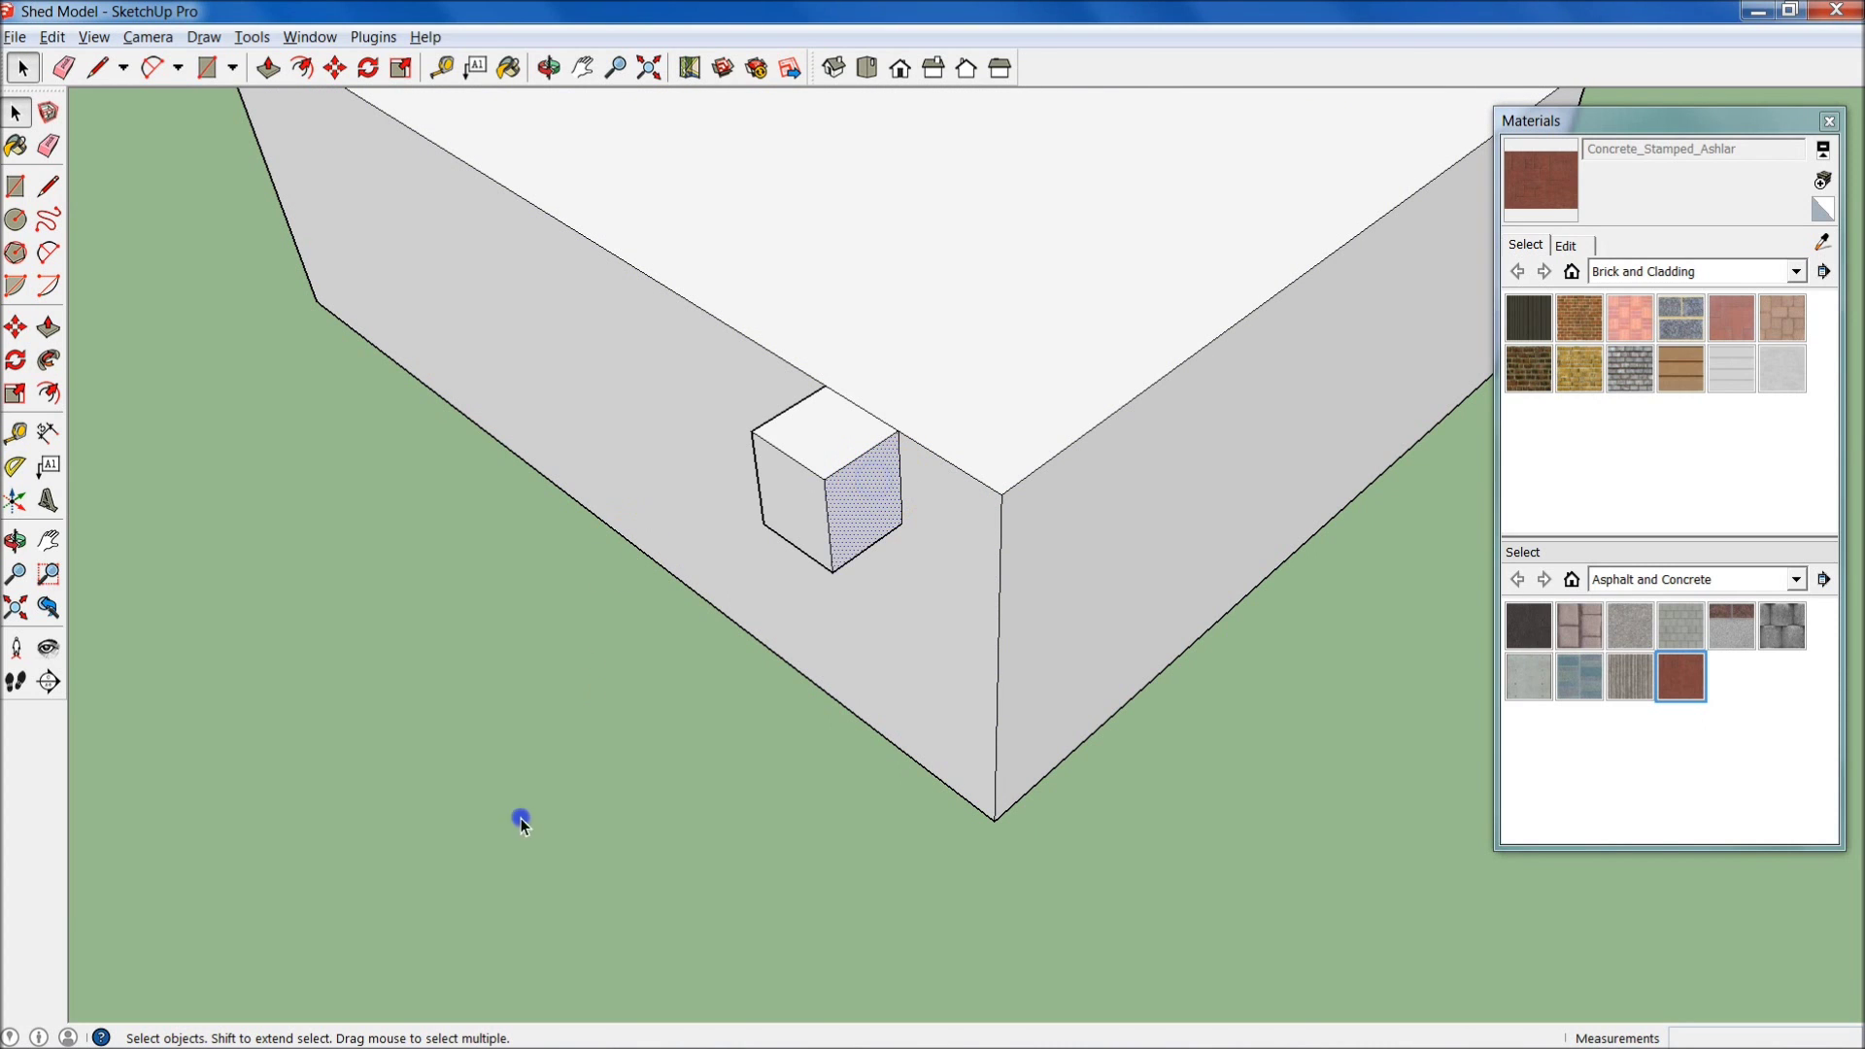
- Follow Me the block's end face along the top edge and around the corner
{"action": "key", "text": "f"}
{"action": "mouse_move", "coordinate": [887, 469]}
{"action": "left_mouse_down"}
{"action": "mouse_move", "coordinate": [972, 464]}
{"action": "mouse_move", "coordinate": [1208, 388]}
{"action": "mouse_move", "coordinate": [1478, 170]}
{"action": "left_mouse_up"}
{"action": "middle_click_drag", "start_coordinate": [1455, 190], "coordinate": [1257, 379]}
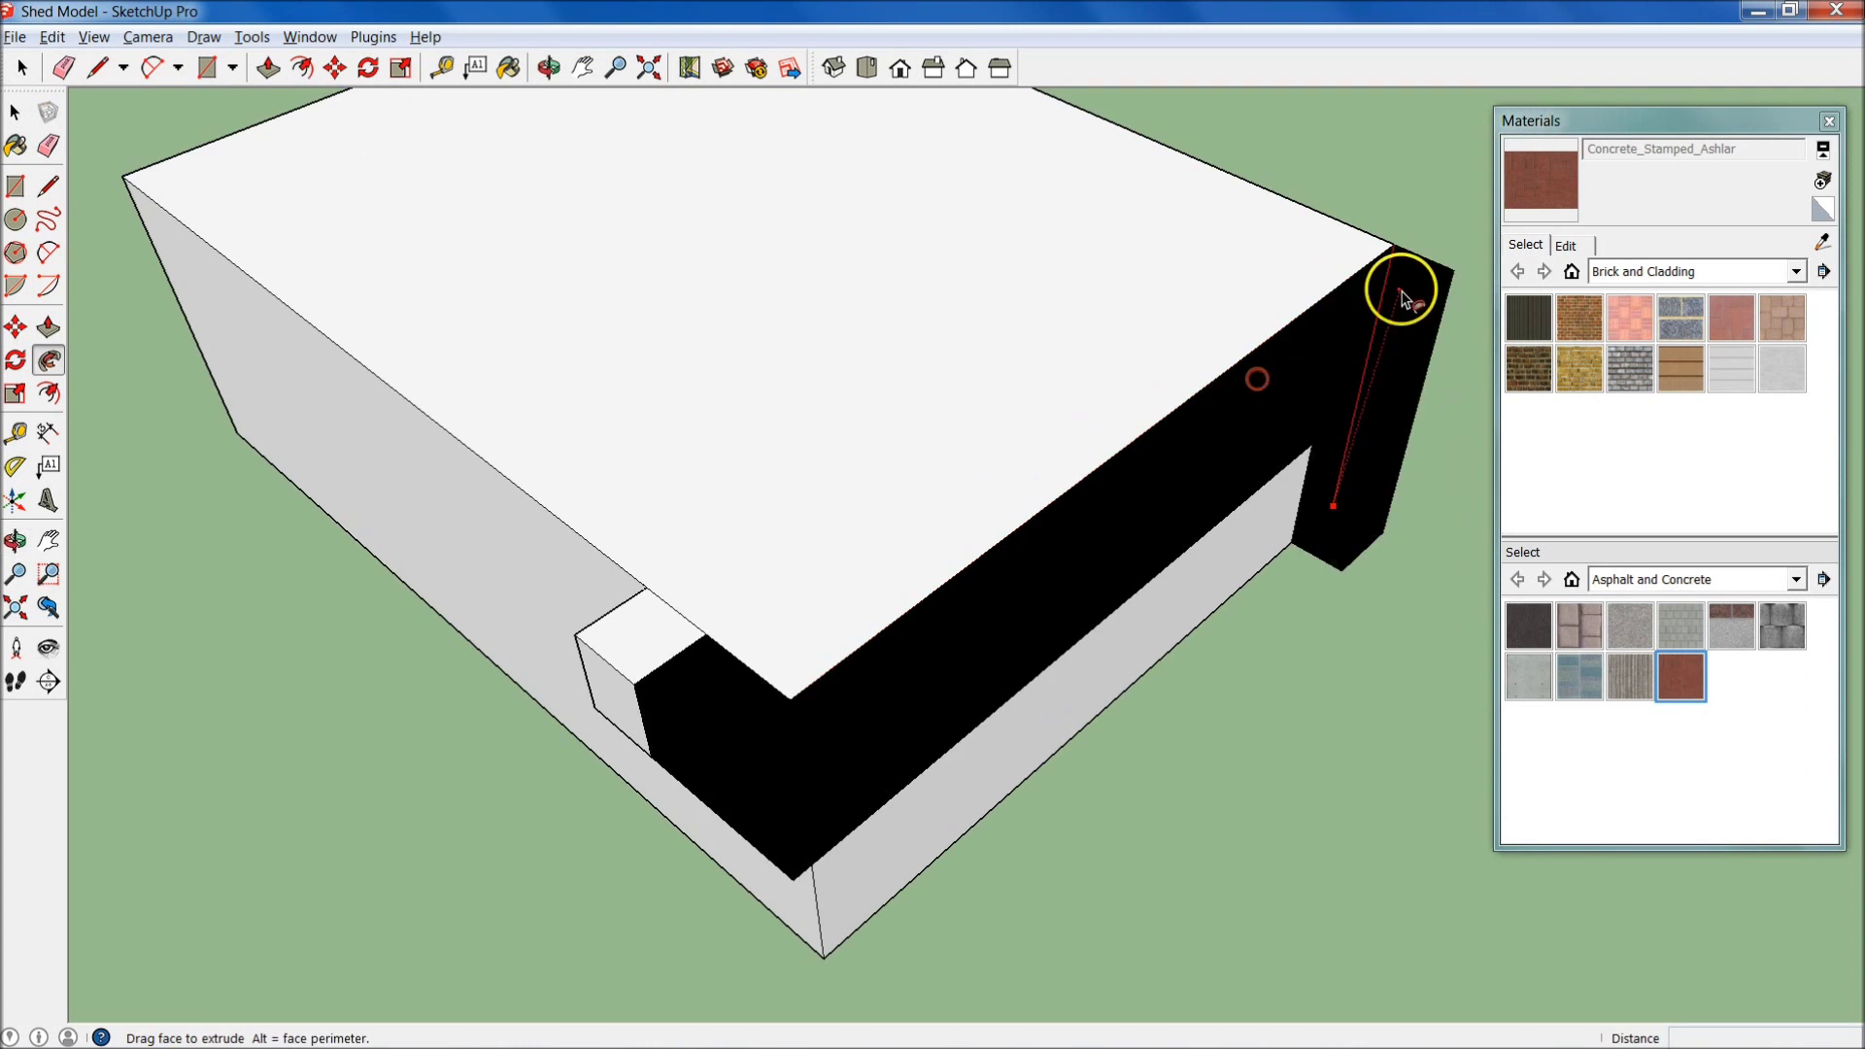
{"action": "left_click", "coordinate": [1396, 250]}
{"action": "middle_click_drag", "start_coordinate": [490, 629], "coordinate": [1258, 562]}
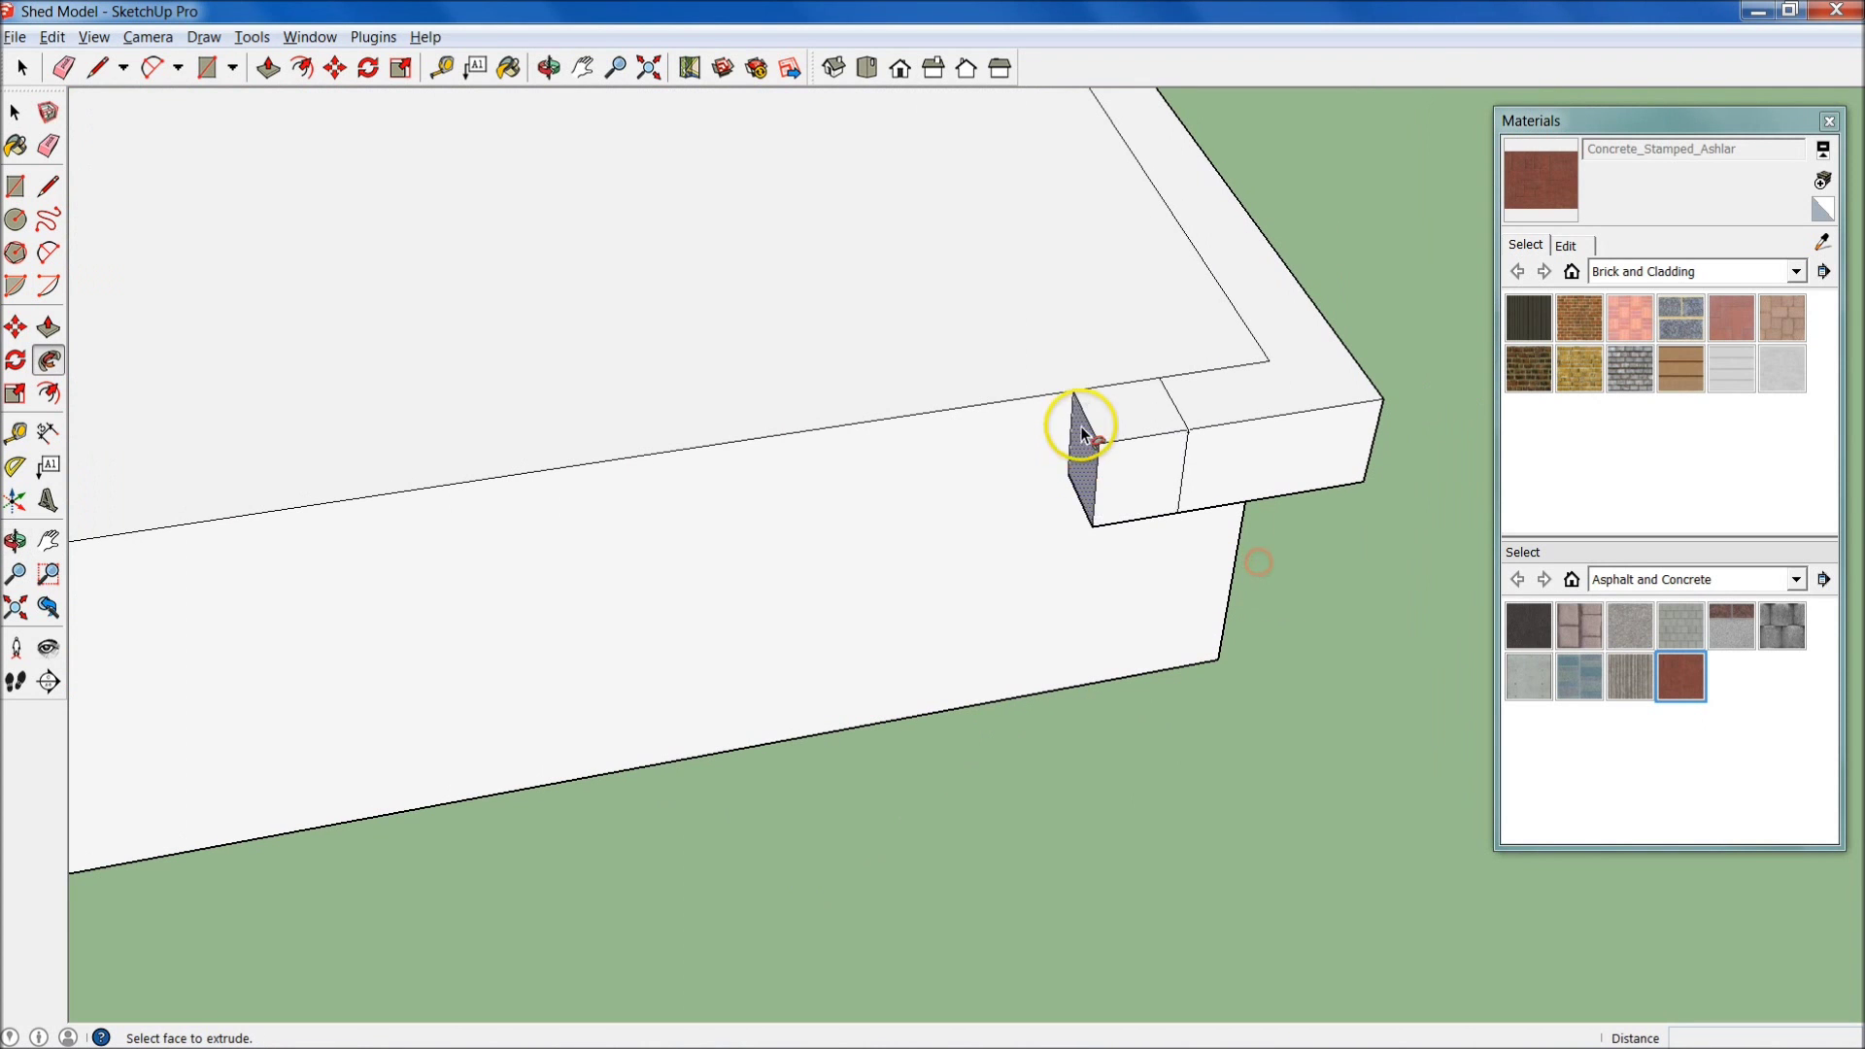
{"action": "mouse_move", "coordinate": [1082, 433]}
{"action": "left_mouse_down"}
{"action": "mouse_move", "coordinate": [658, 462]}
{"action": "mouse_move", "coordinate": [458, 521]}
{"action": "left_mouse_up"}
{"action": "scroll", "coordinate": [457, 521], "scroll_direction": "down", "scroll_amount": 5}
{"action": "middle_click_drag", "start_coordinate": [458, 520], "coordinate": [743, 651]}
{"action": "left_click", "coordinate": [1117, 546]}
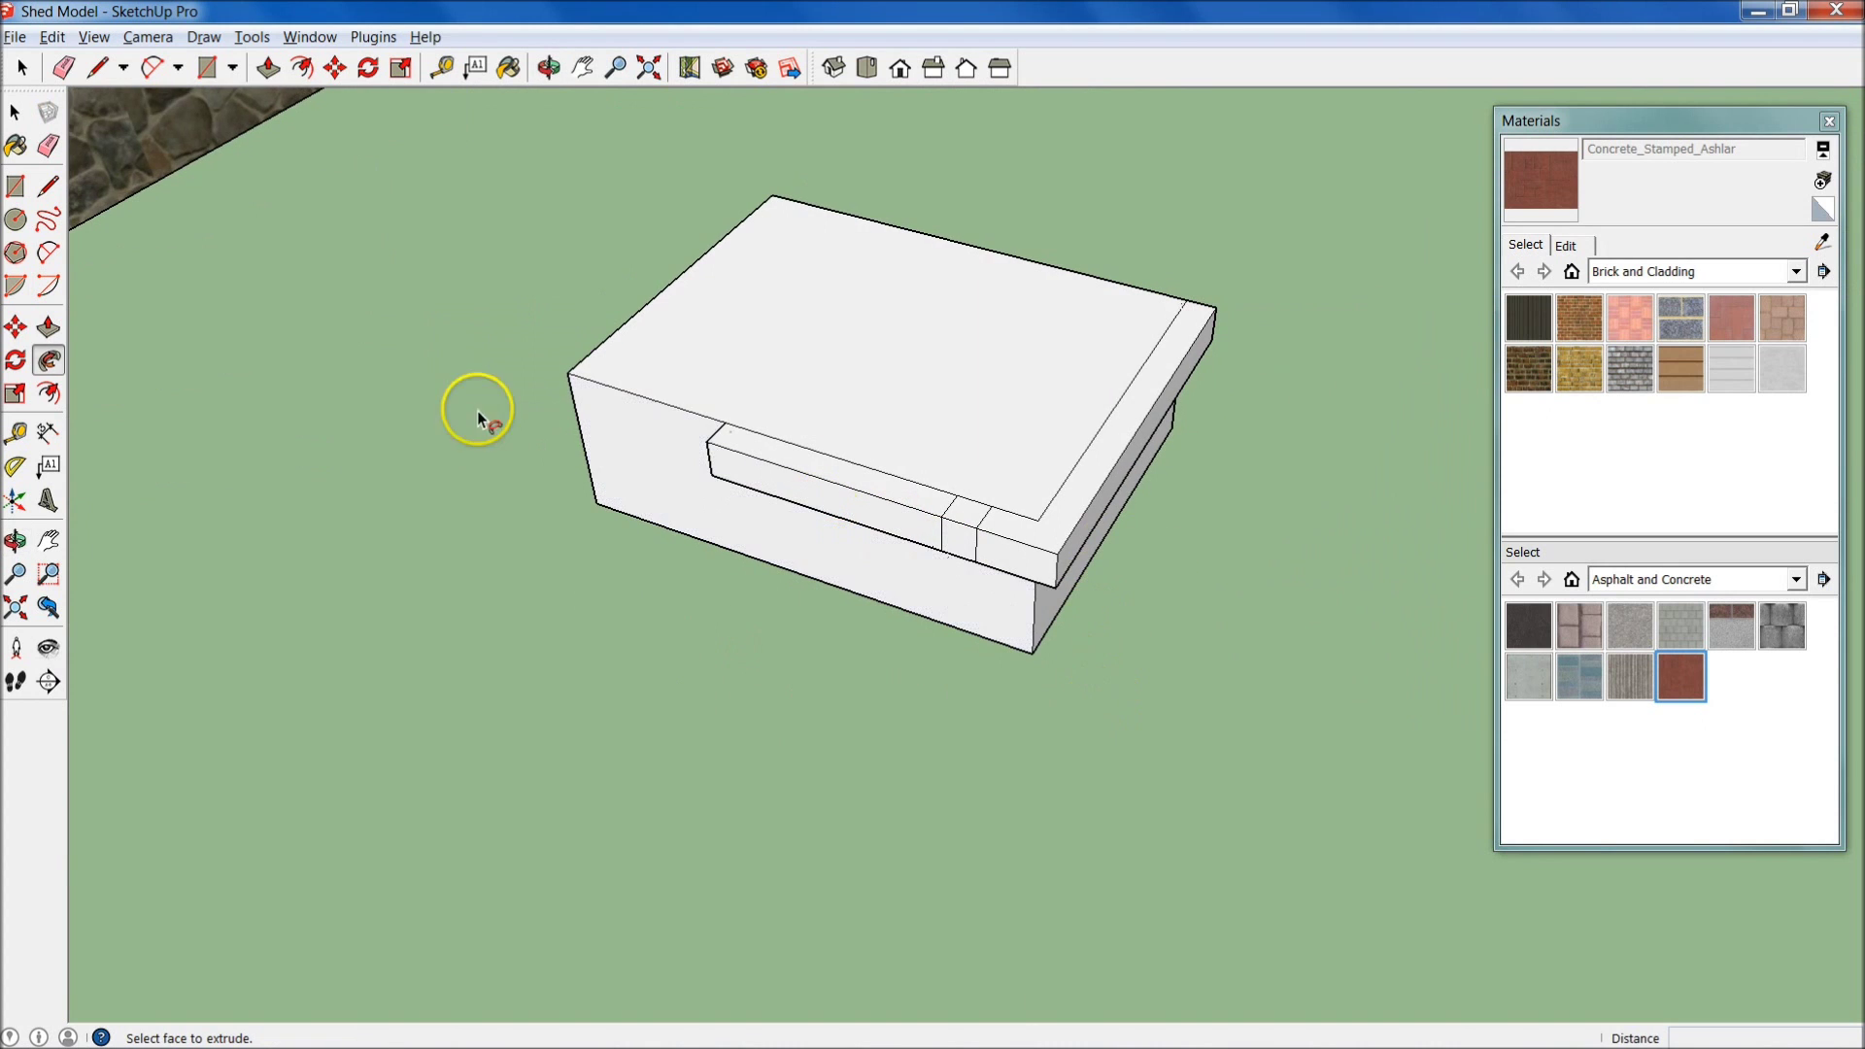
{"action": "middle_click_drag", "start_coordinate": [476, 410], "coordinate": [603, 486]}
{"action": "scroll", "coordinate": [403, 399], "scroll_direction": "down", "scroll_amount": 5}
- Inspect the notched corner, then undo the block extrusion, leaving the flat profile face
{"action": "key", "text": "space"}
{"action": "scroll", "coordinate": [1082, 505], "scroll_direction": "up", "scroll_amount": 5}
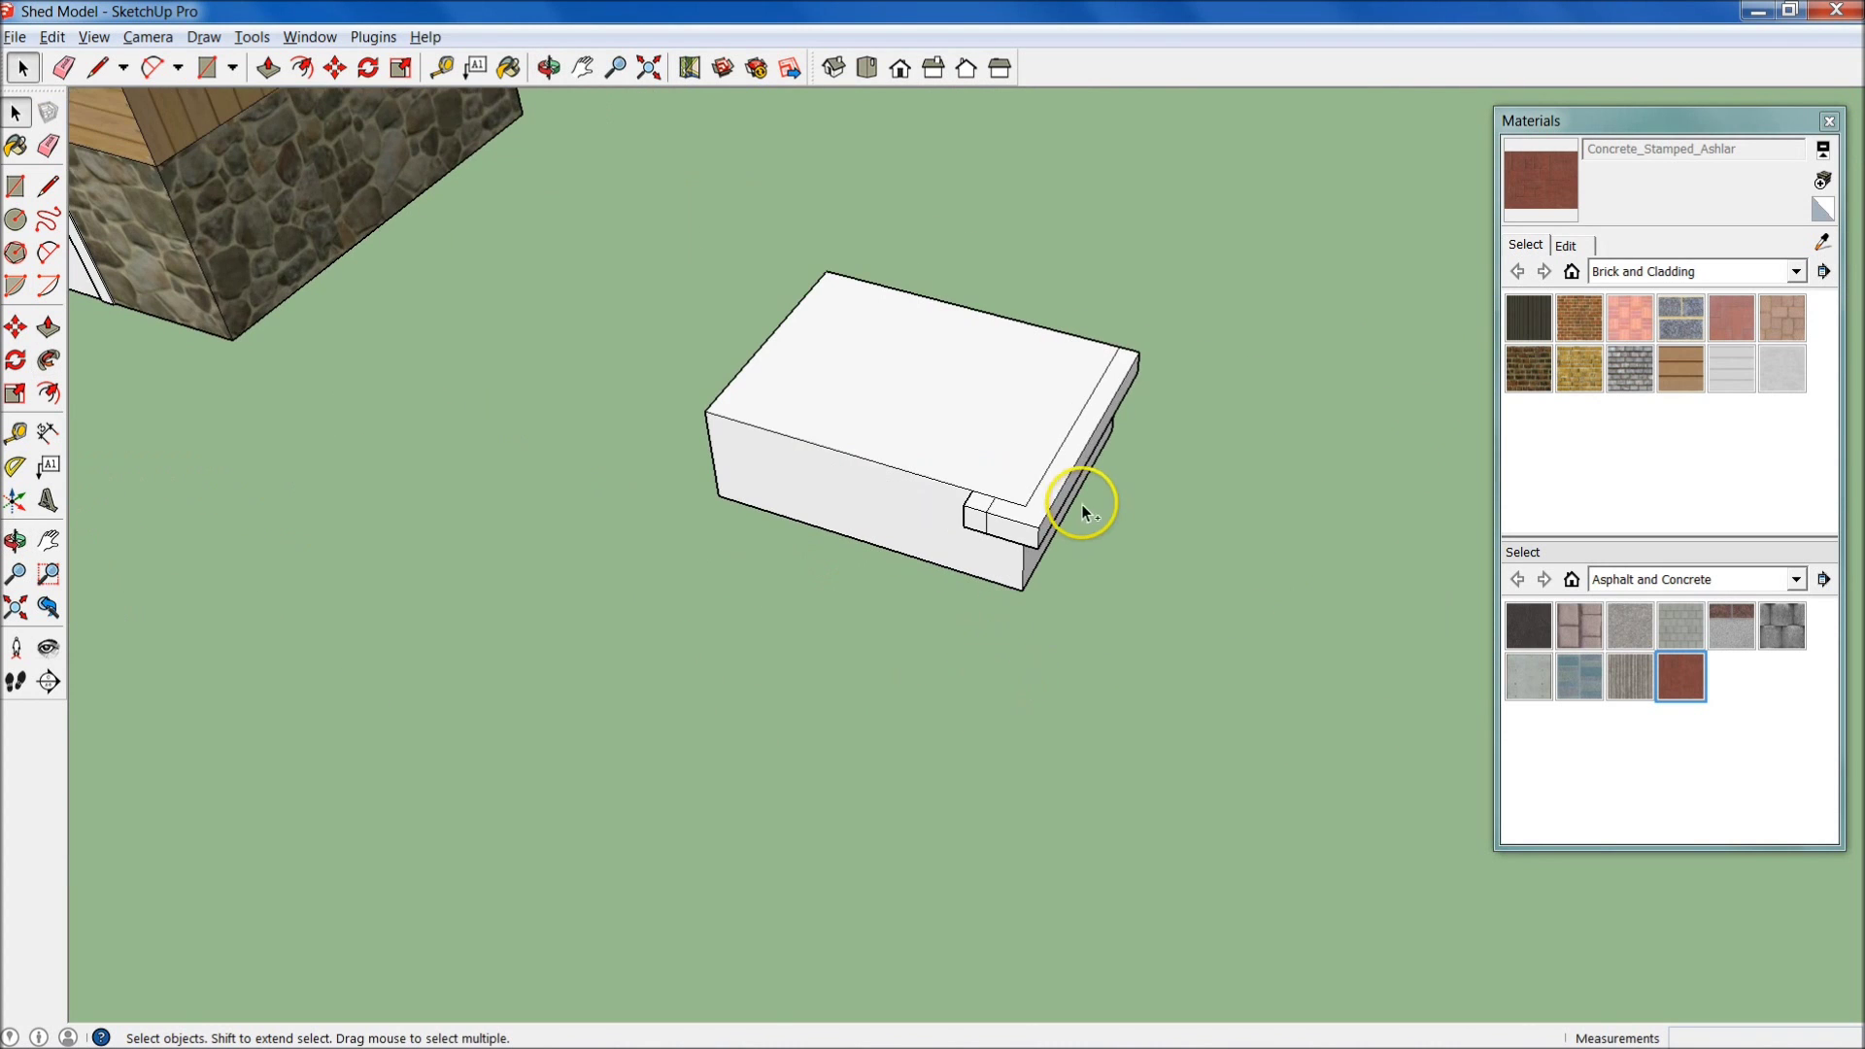
{"action": "scroll", "coordinate": [1029, 506], "scroll_direction": "up", "scroll_amount": 3}
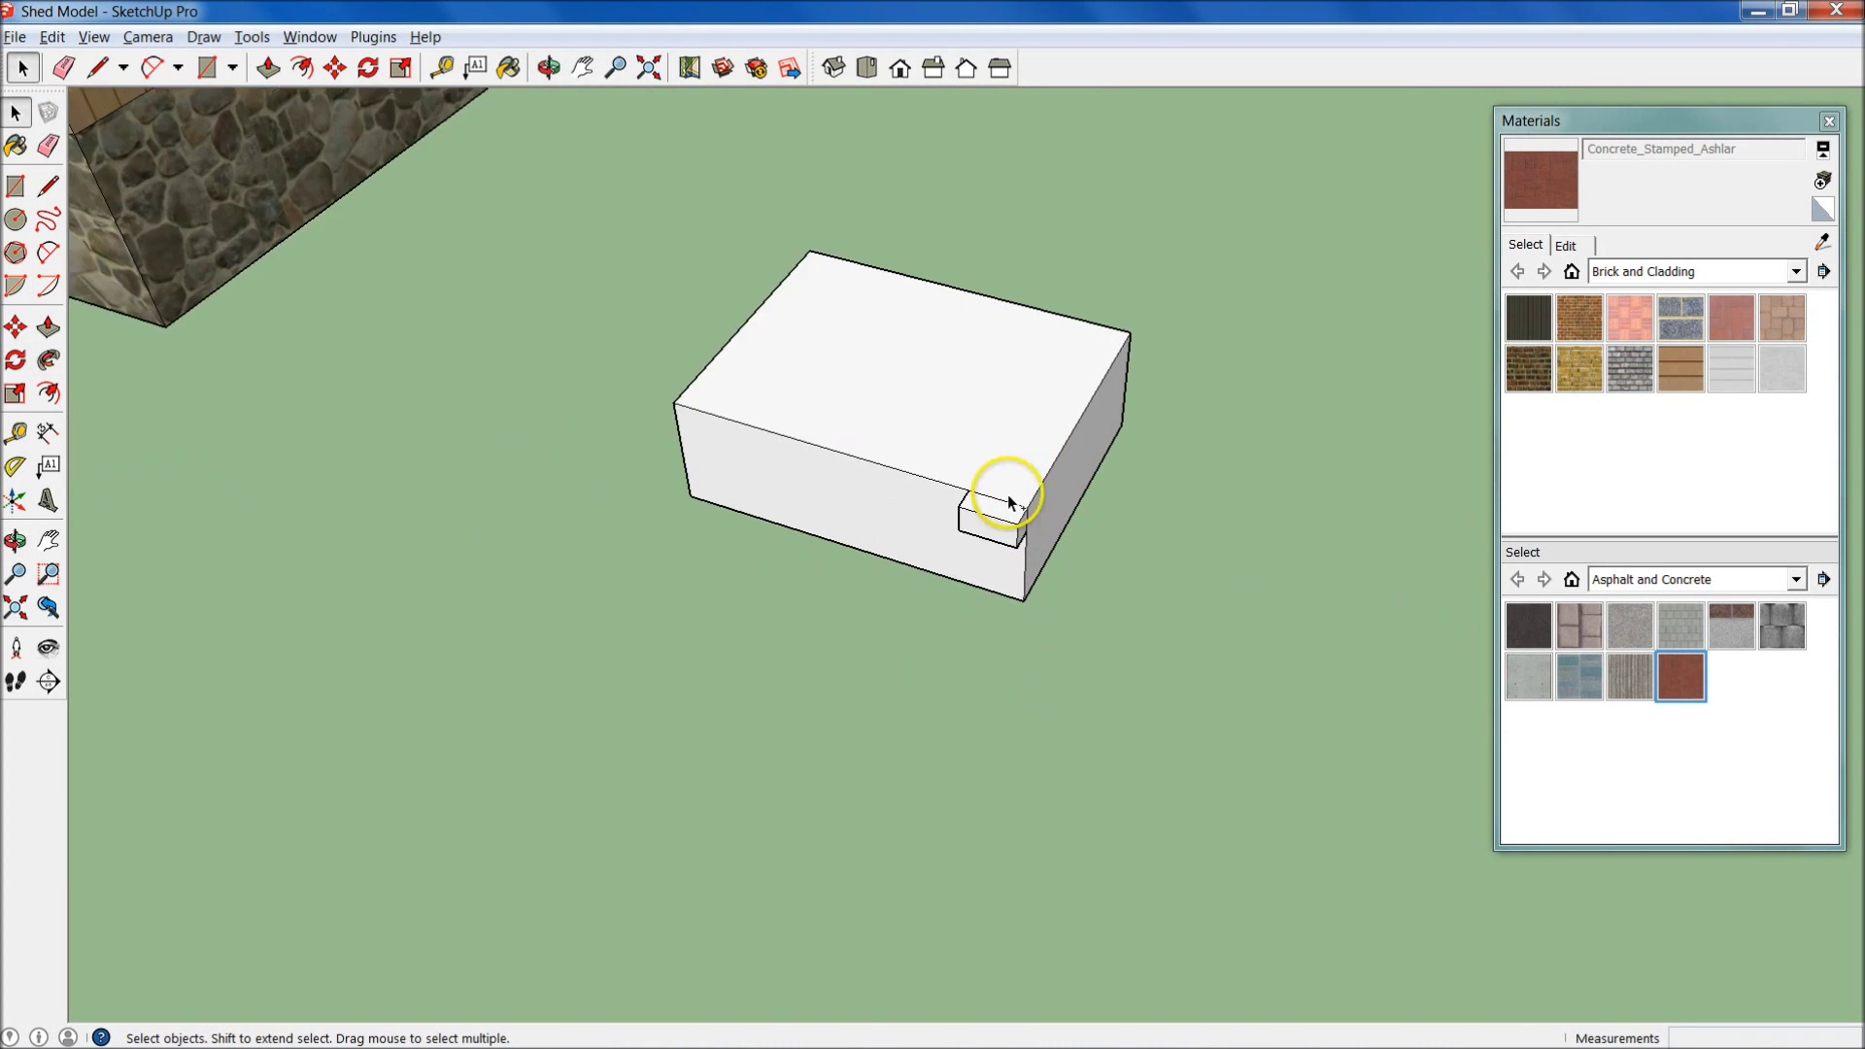
{"action": "middle_click_drag", "start_coordinate": [937, 446], "coordinate": [975, 521]}
{"action": "scroll", "coordinate": [976, 521], "scroll_direction": "down", "scroll_amount": 3}
{"action": "scroll", "coordinate": [1009, 592], "scroll_direction": "down", "scroll_amount": 1}
{"action": "scroll", "coordinate": [1046, 602], "scroll_direction": "up", "scroll_amount": 6}
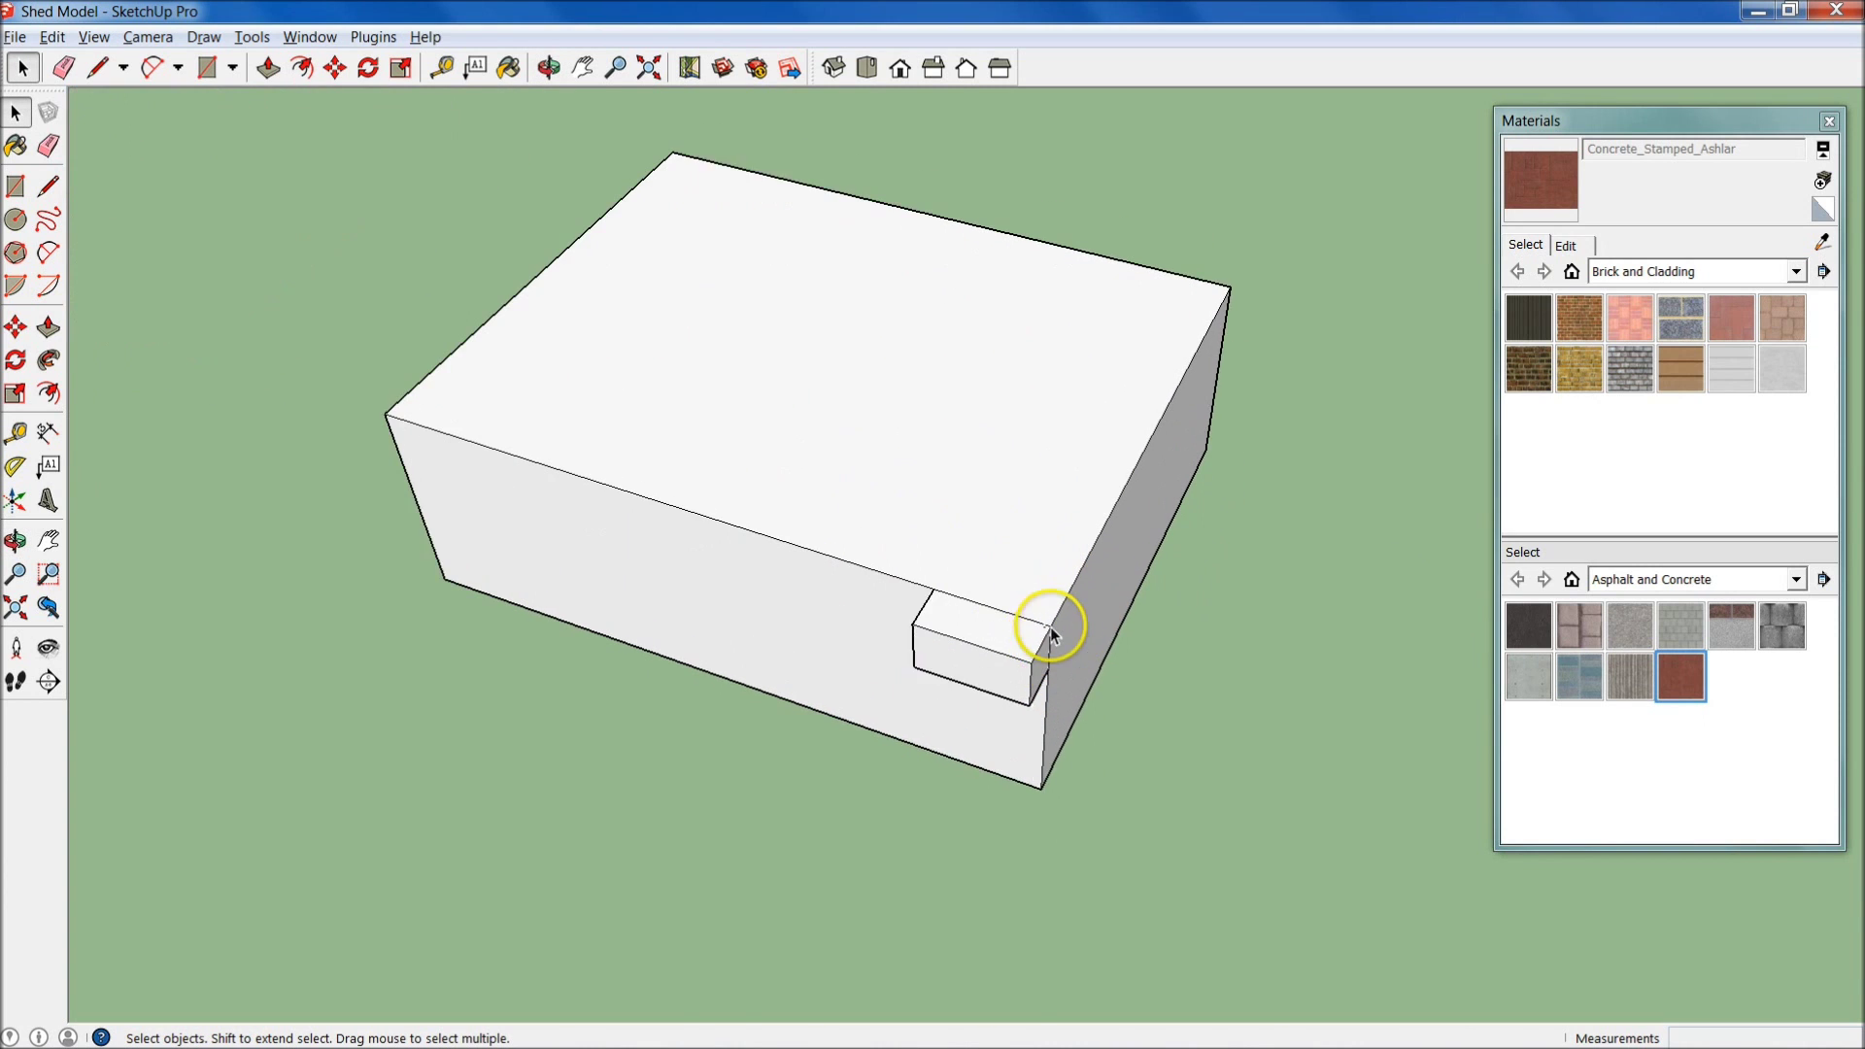
{"action": "key", "text": "ctrl+z"}
{"action": "key", "text": "e"}
{"action": "scroll", "coordinate": [1020, 700], "scroll_direction": "up", "scroll_amount": 2}
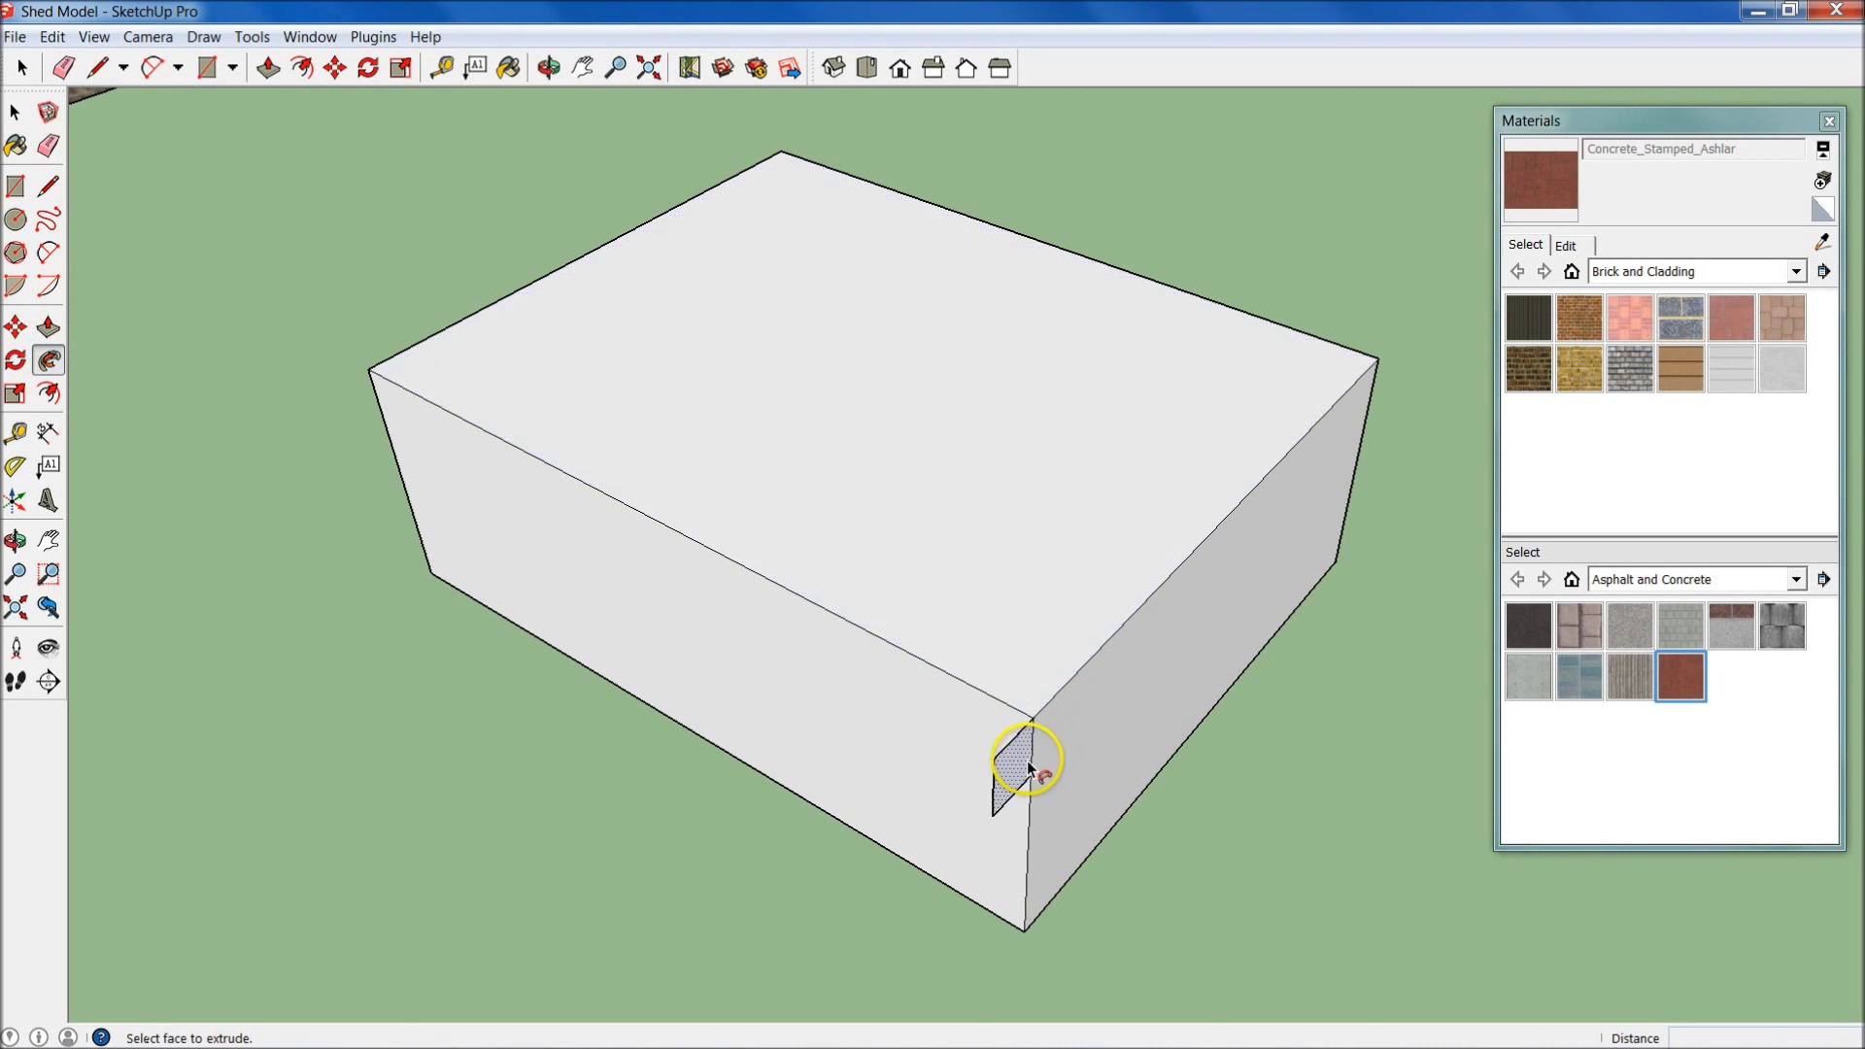
{"action": "mouse_move", "coordinate": [1020, 775]}
{"action": "left_mouse_down"}
{"action": "mouse_move", "coordinate": [954, 616]}
{"action": "mouse_move", "coordinate": [913, 583]}
{"action": "mouse_move", "coordinate": [929, 536]}
{"action": "mouse_move", "coordinate": [966, 520]}
{"action": "mouse_move", "coordinate": [937, 487]}
{"action": "mouse_move", "coordinate": [1237, 427]}
{"action": "mouse_move", "coordinate": [1035, 404]}
{"action": "left_mouse_up"}
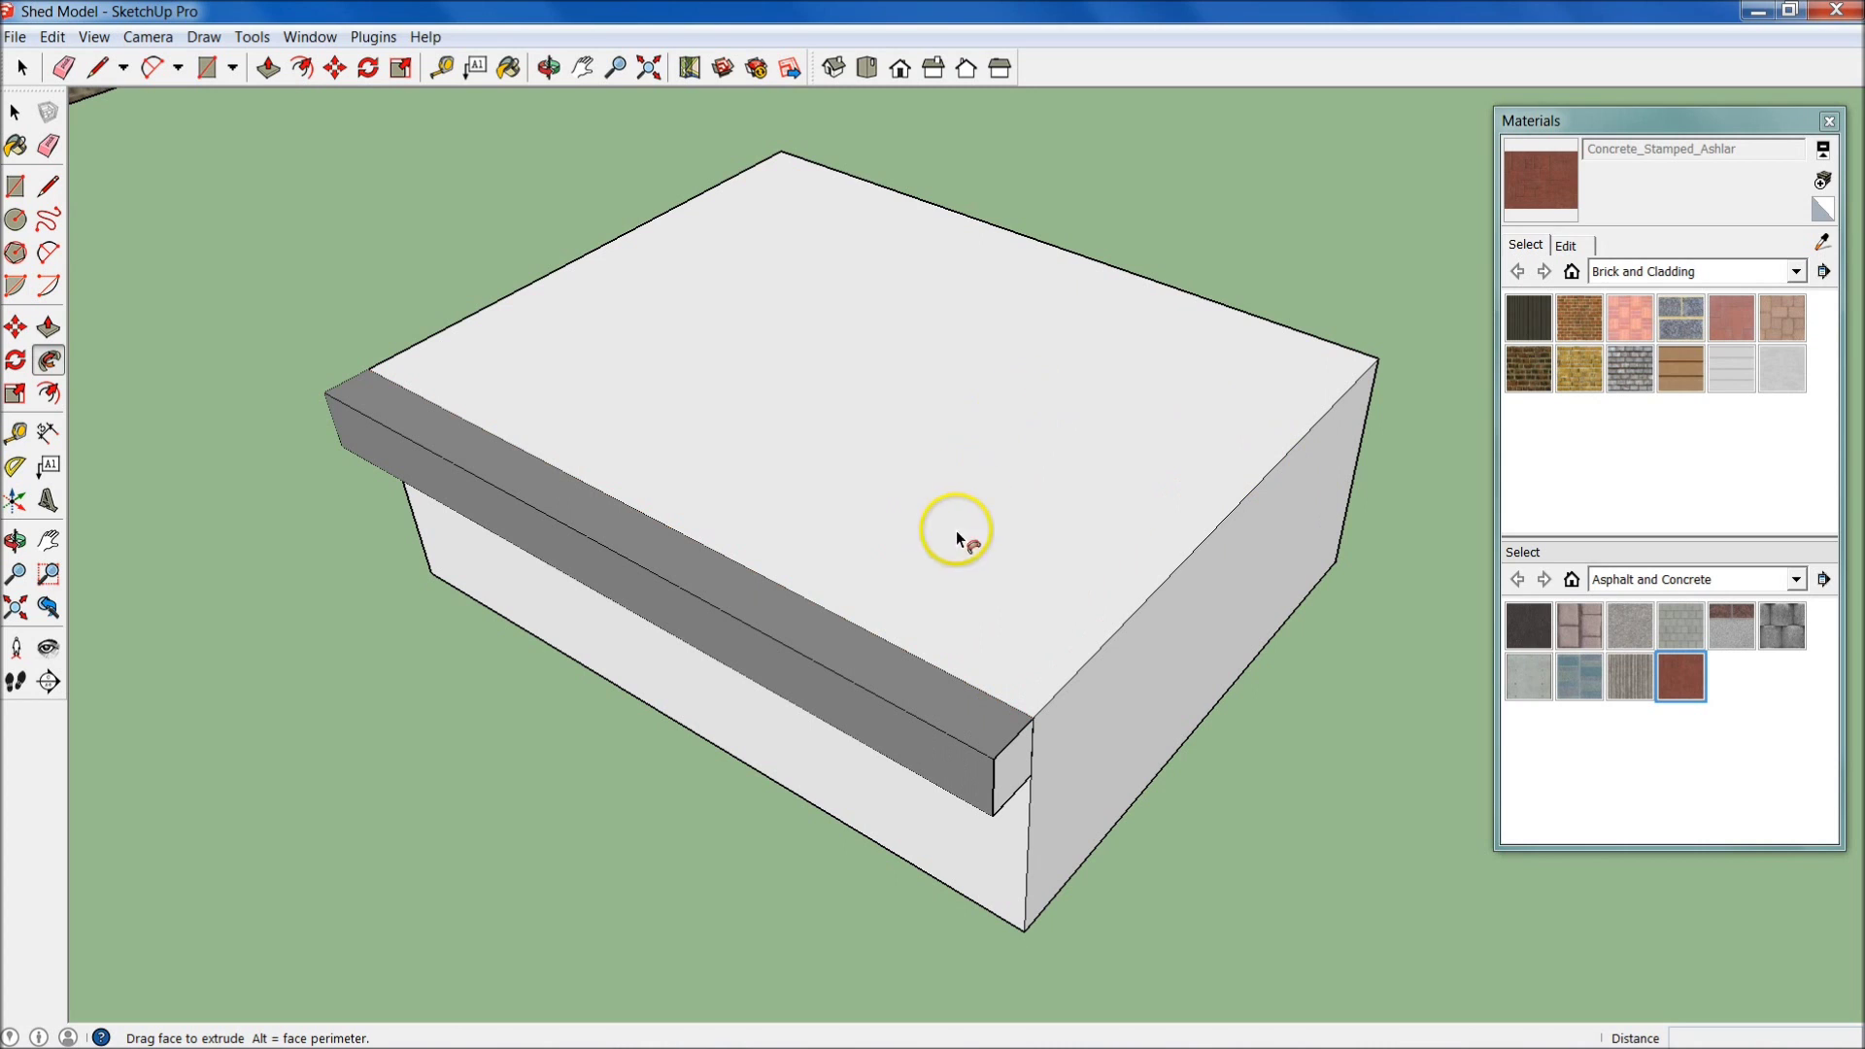
{"action": "key", "text": "alt"}
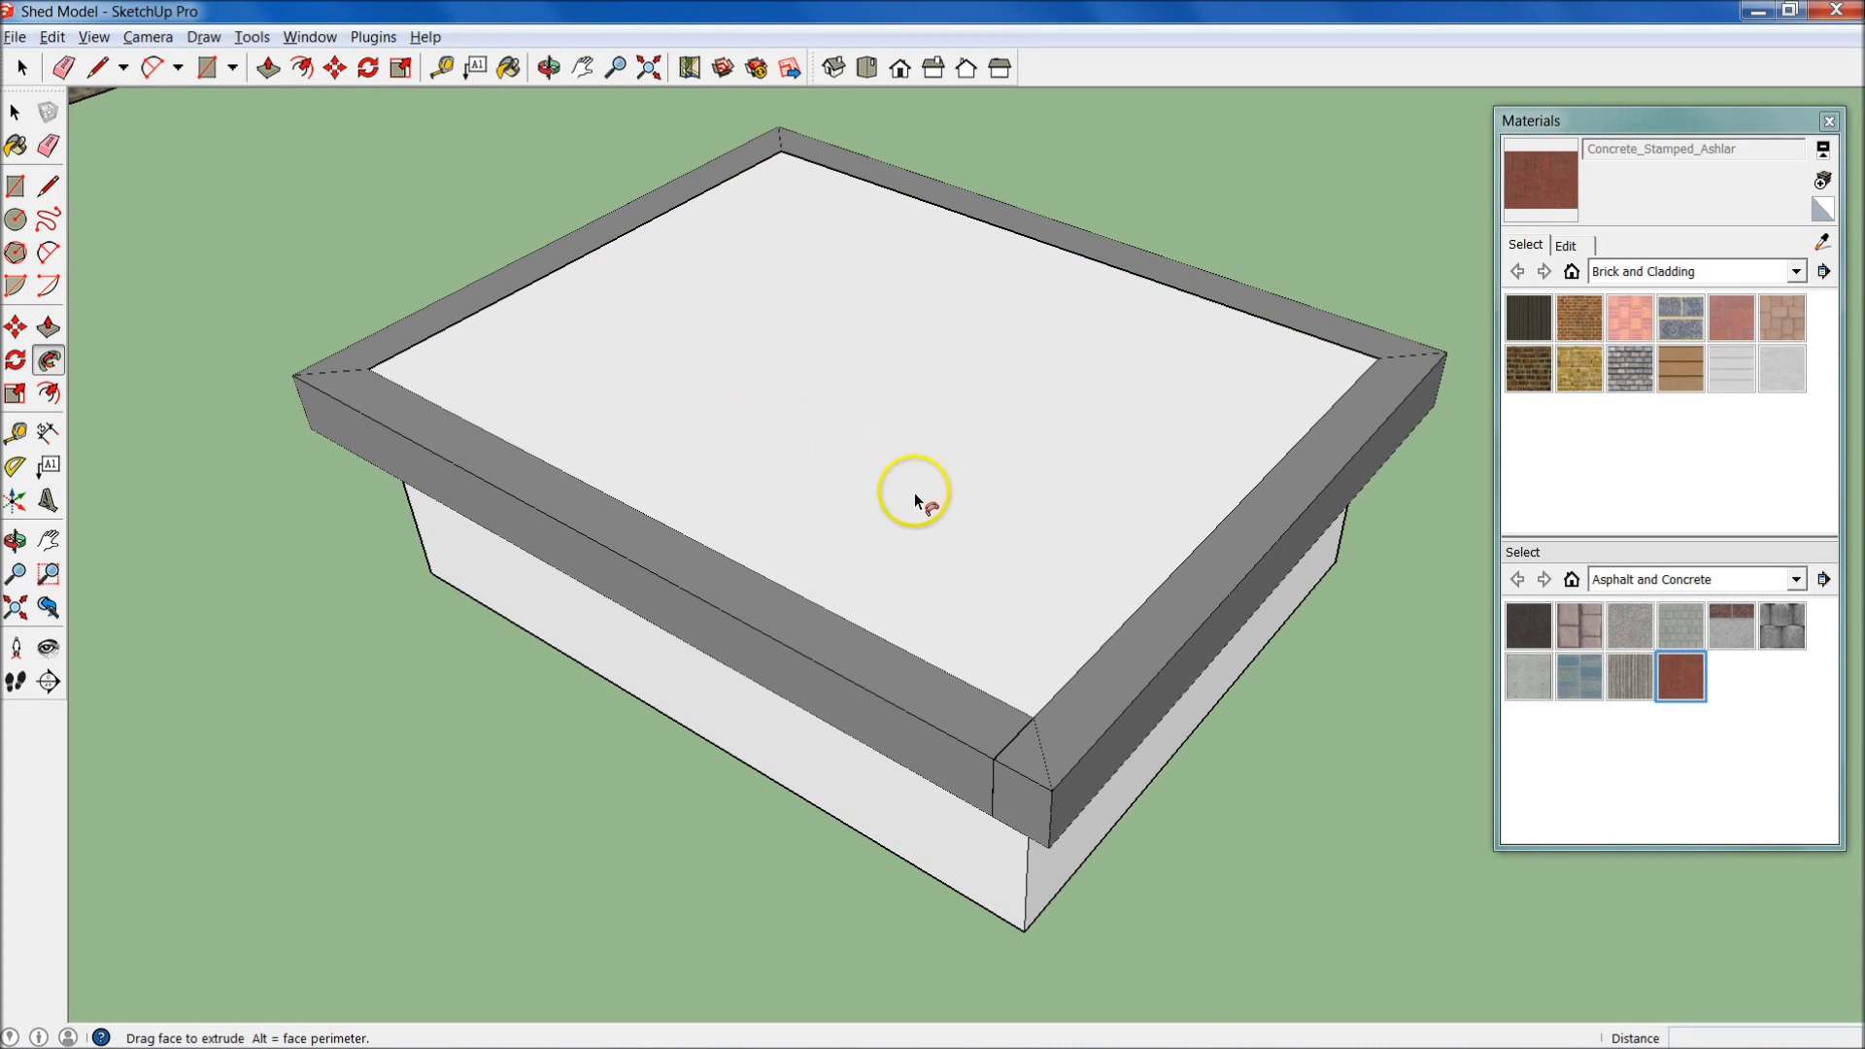
{"action": "left_click", "coordinate": [960, 446]}
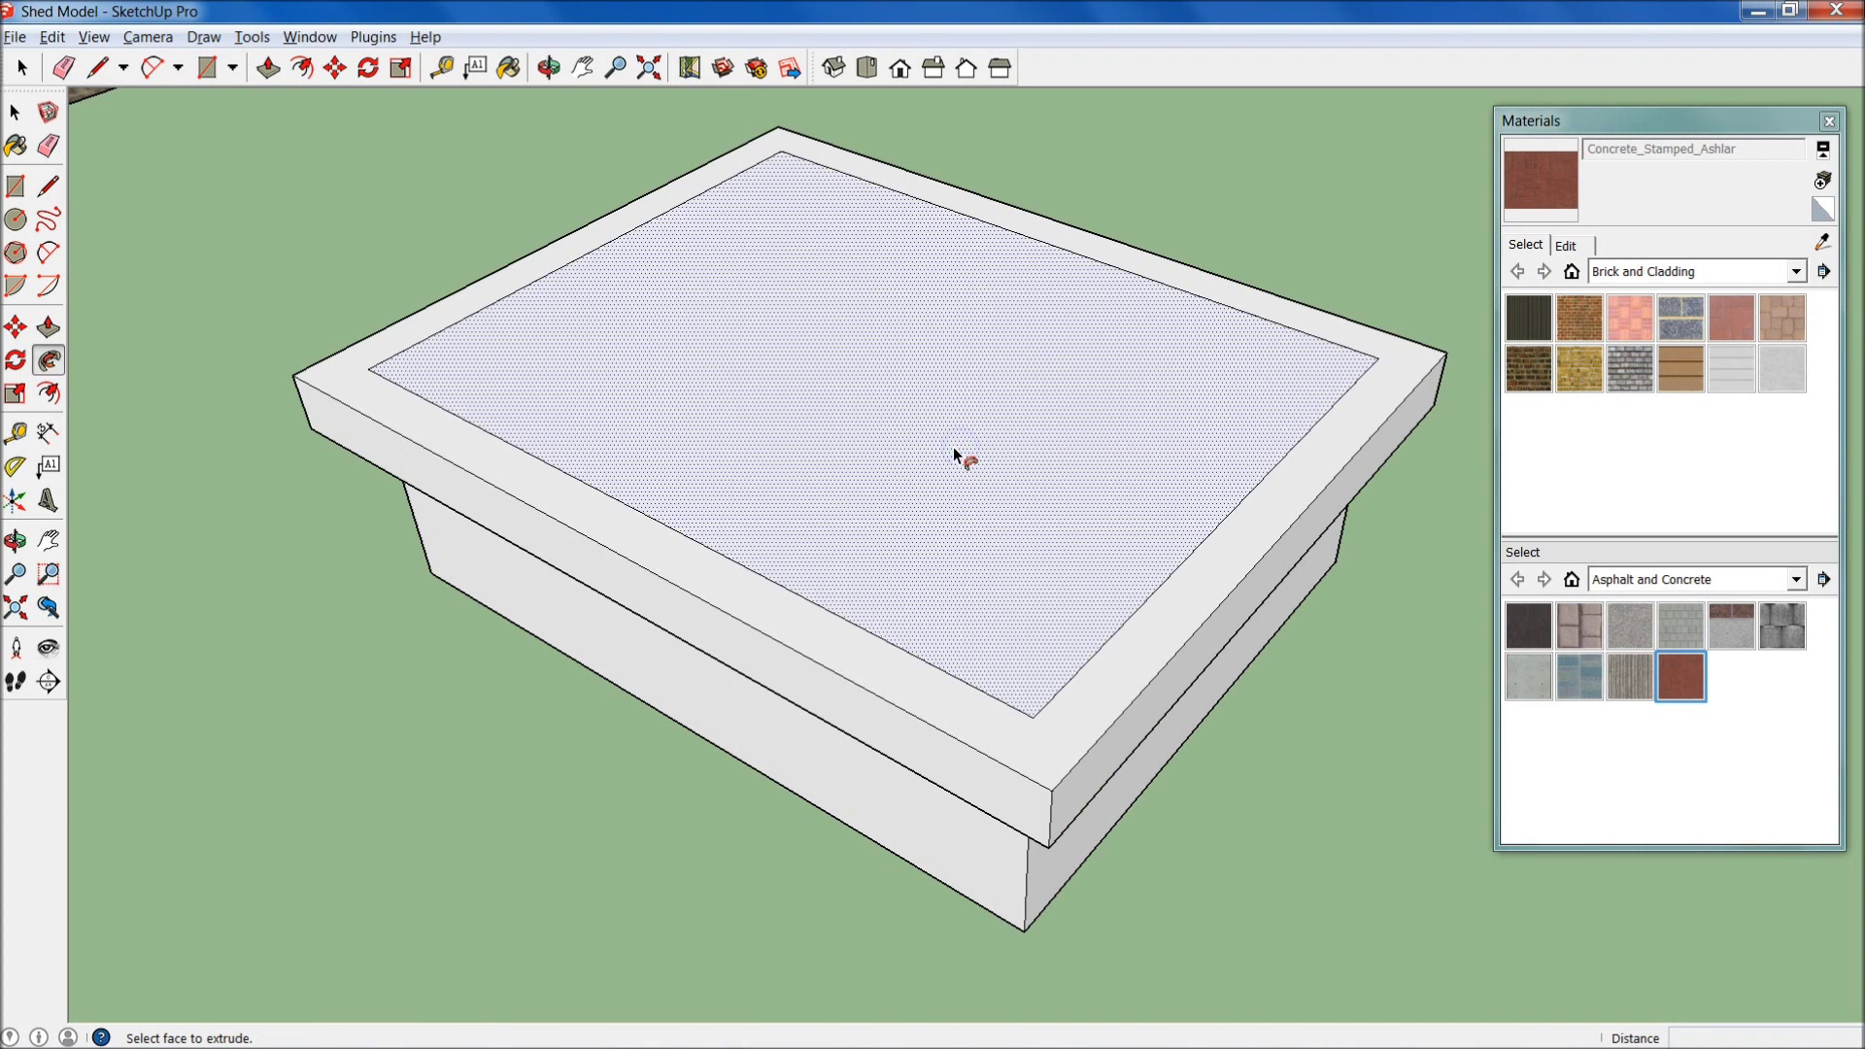
{"action": "key", "text": "o"}
{"action": "middle_click_drag", "start_coordinate": [941, 162], "coordinate": [924, 778]}
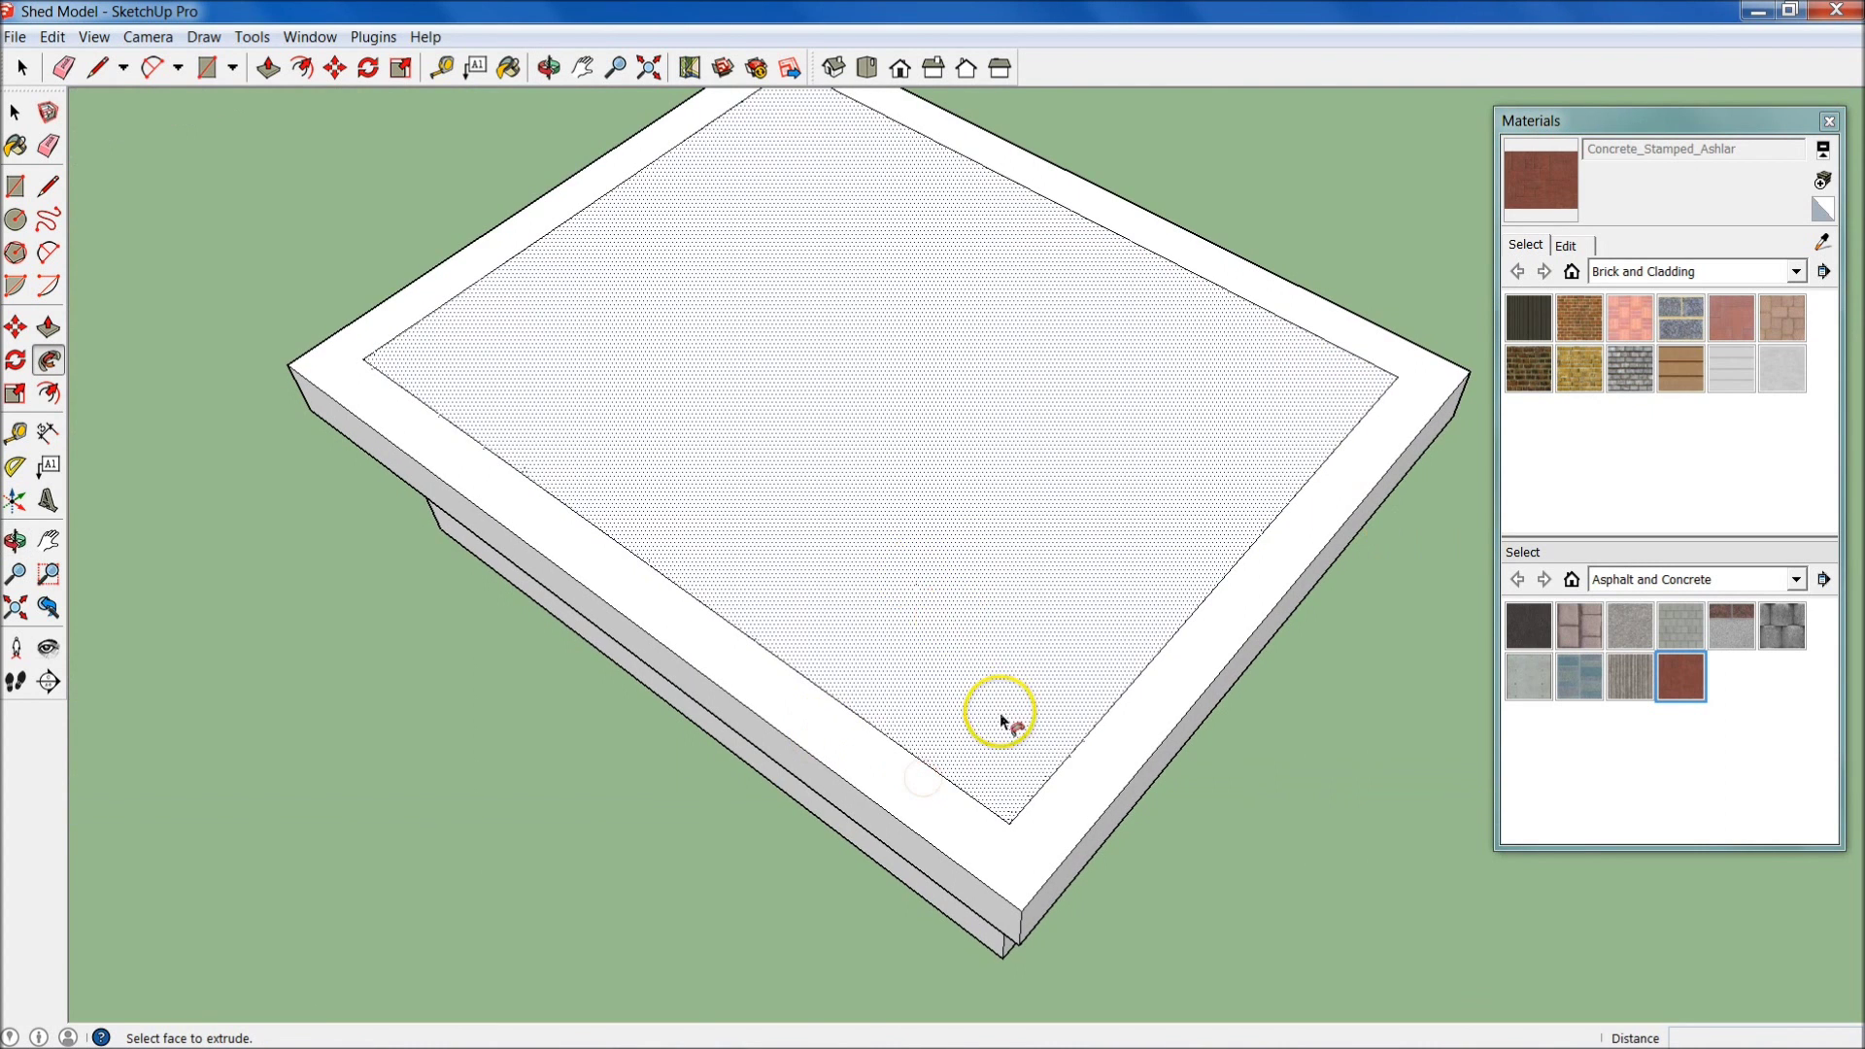
{"action": "middle_click_drag", "start_coordinate": [999, 713], "coordinate": [942, 563]}
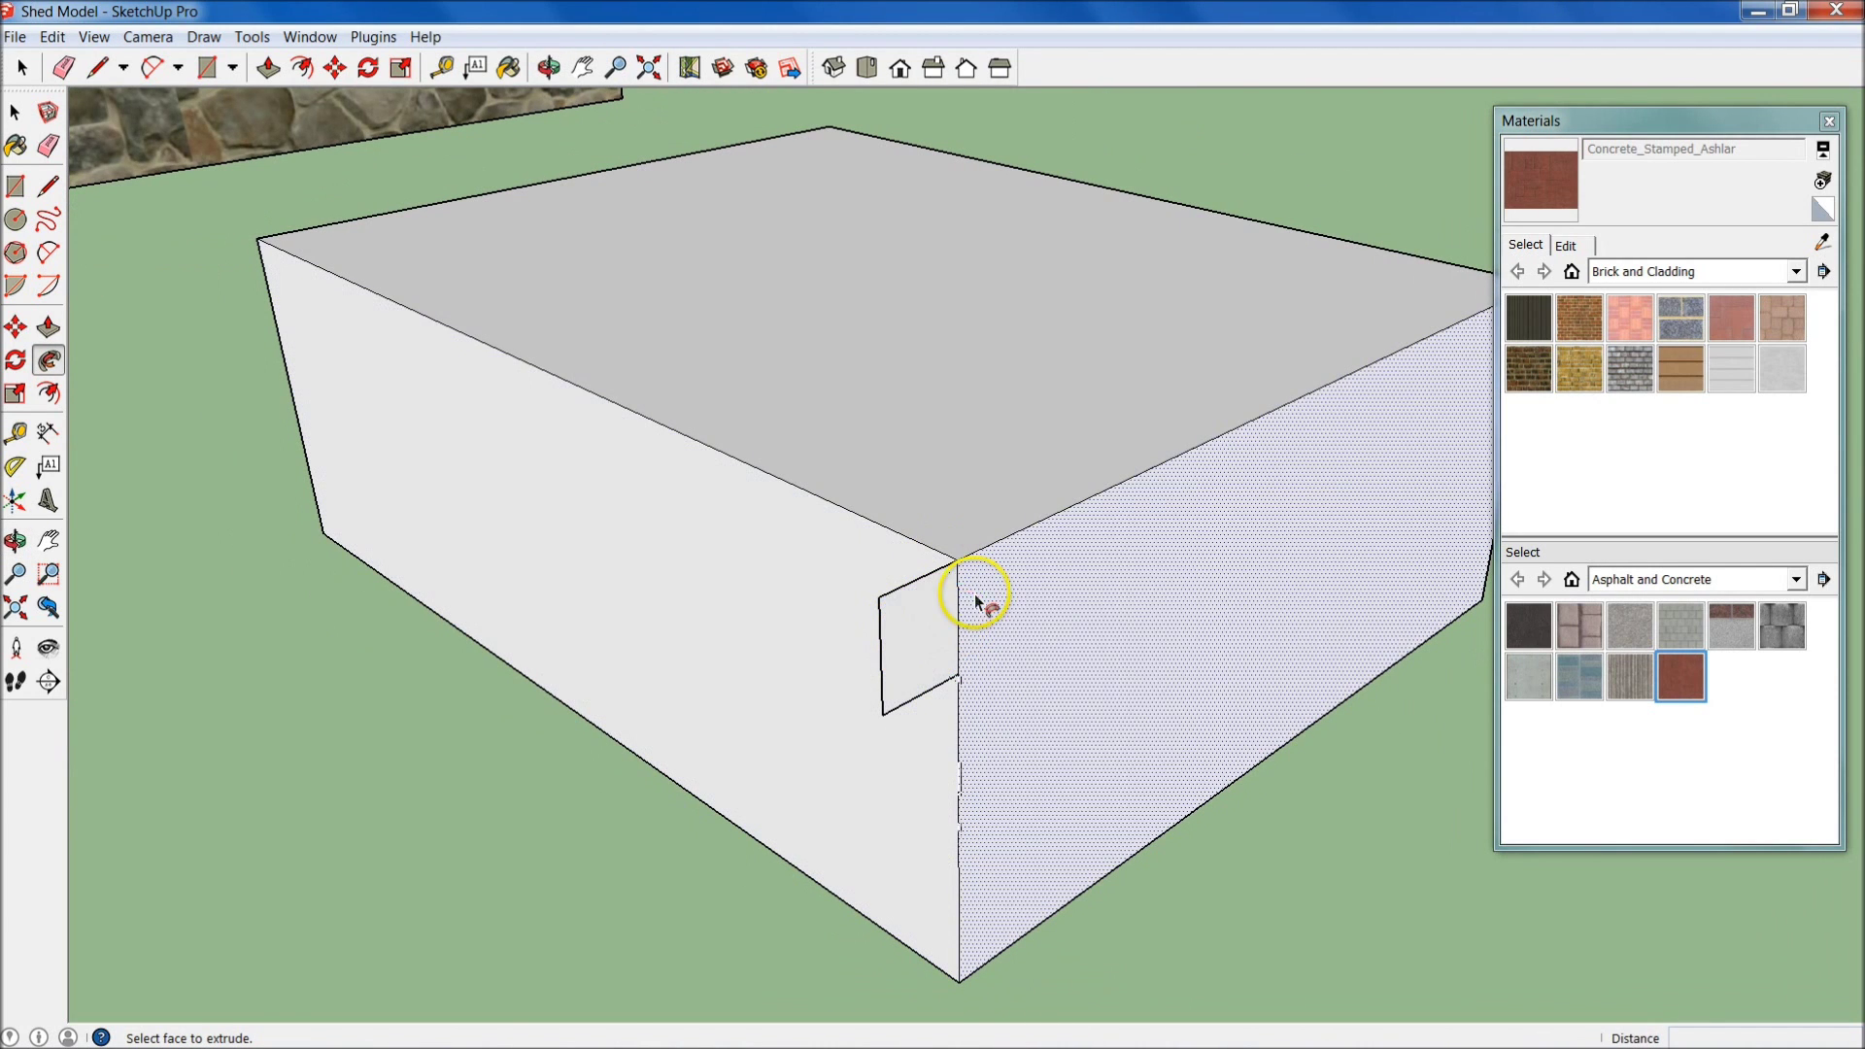
- Draw a small triangular profile at the box's front top corner
{"action": "key", "text": "q"}
{"action": "key", "text": "e"}
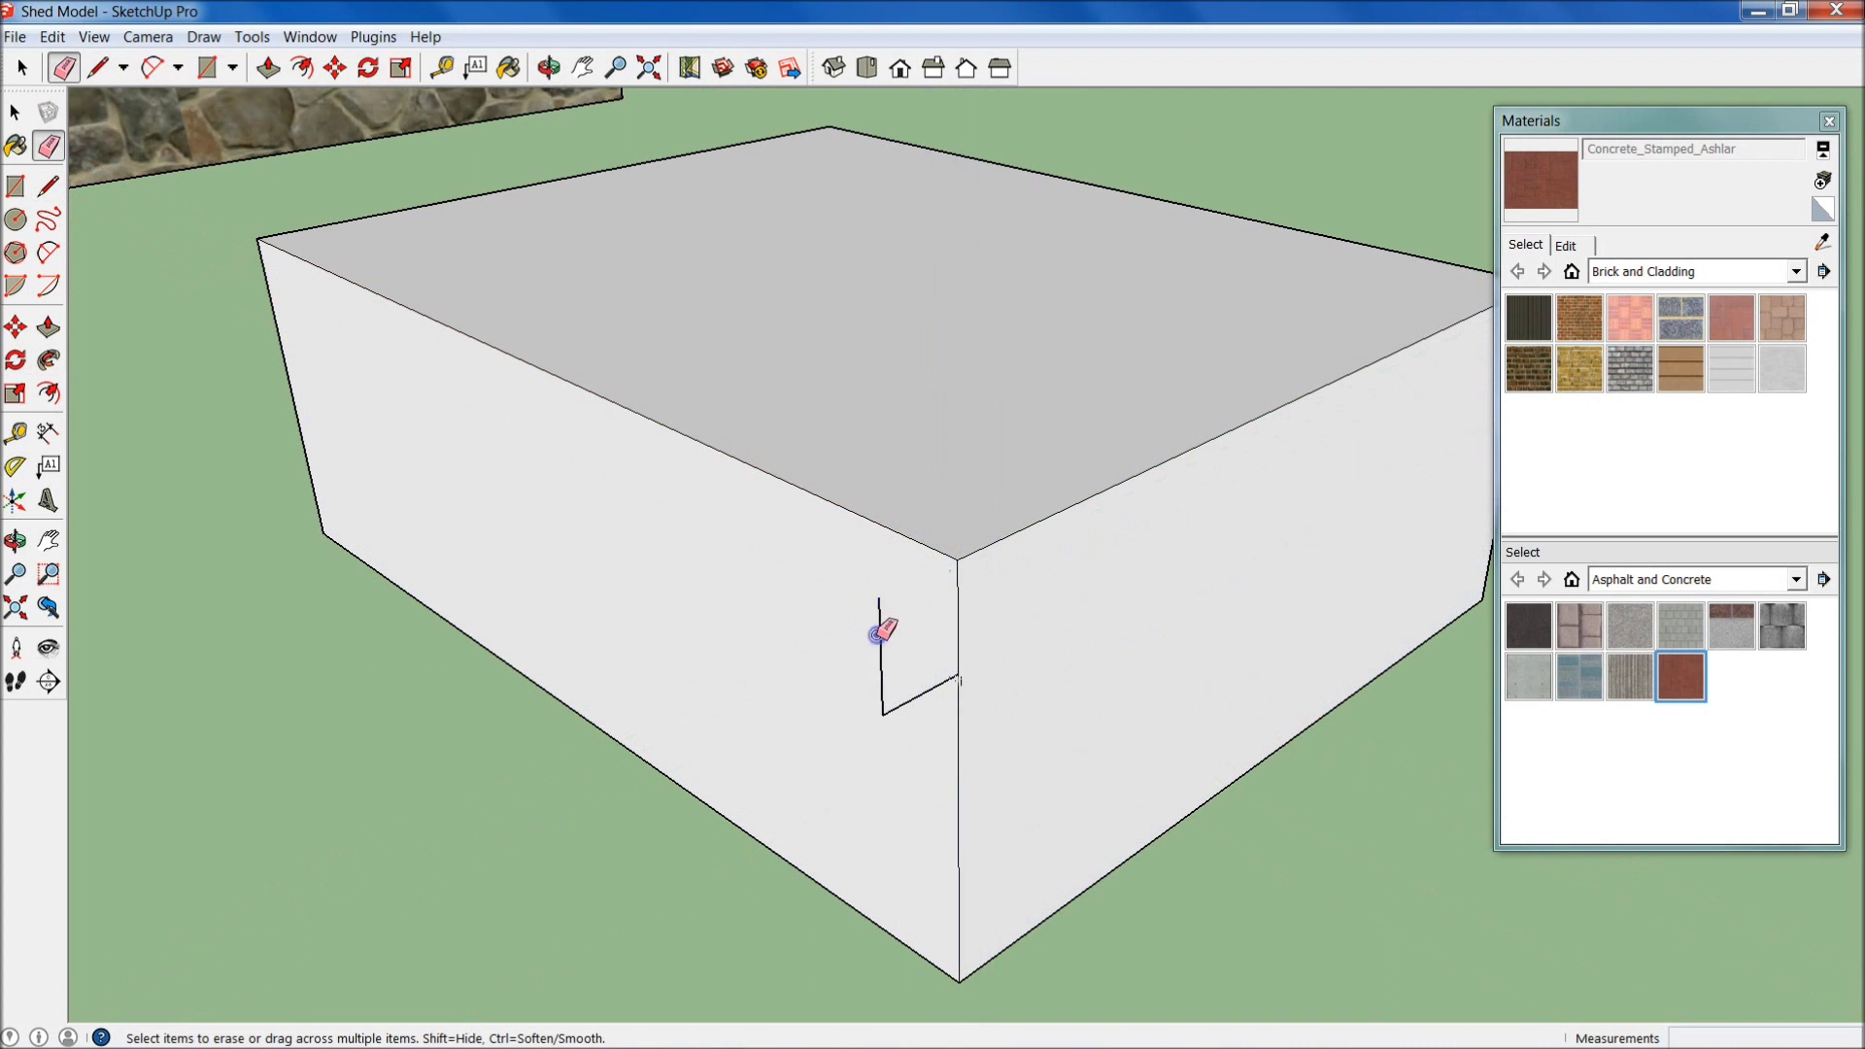
{"action": "key", "text": "l"}
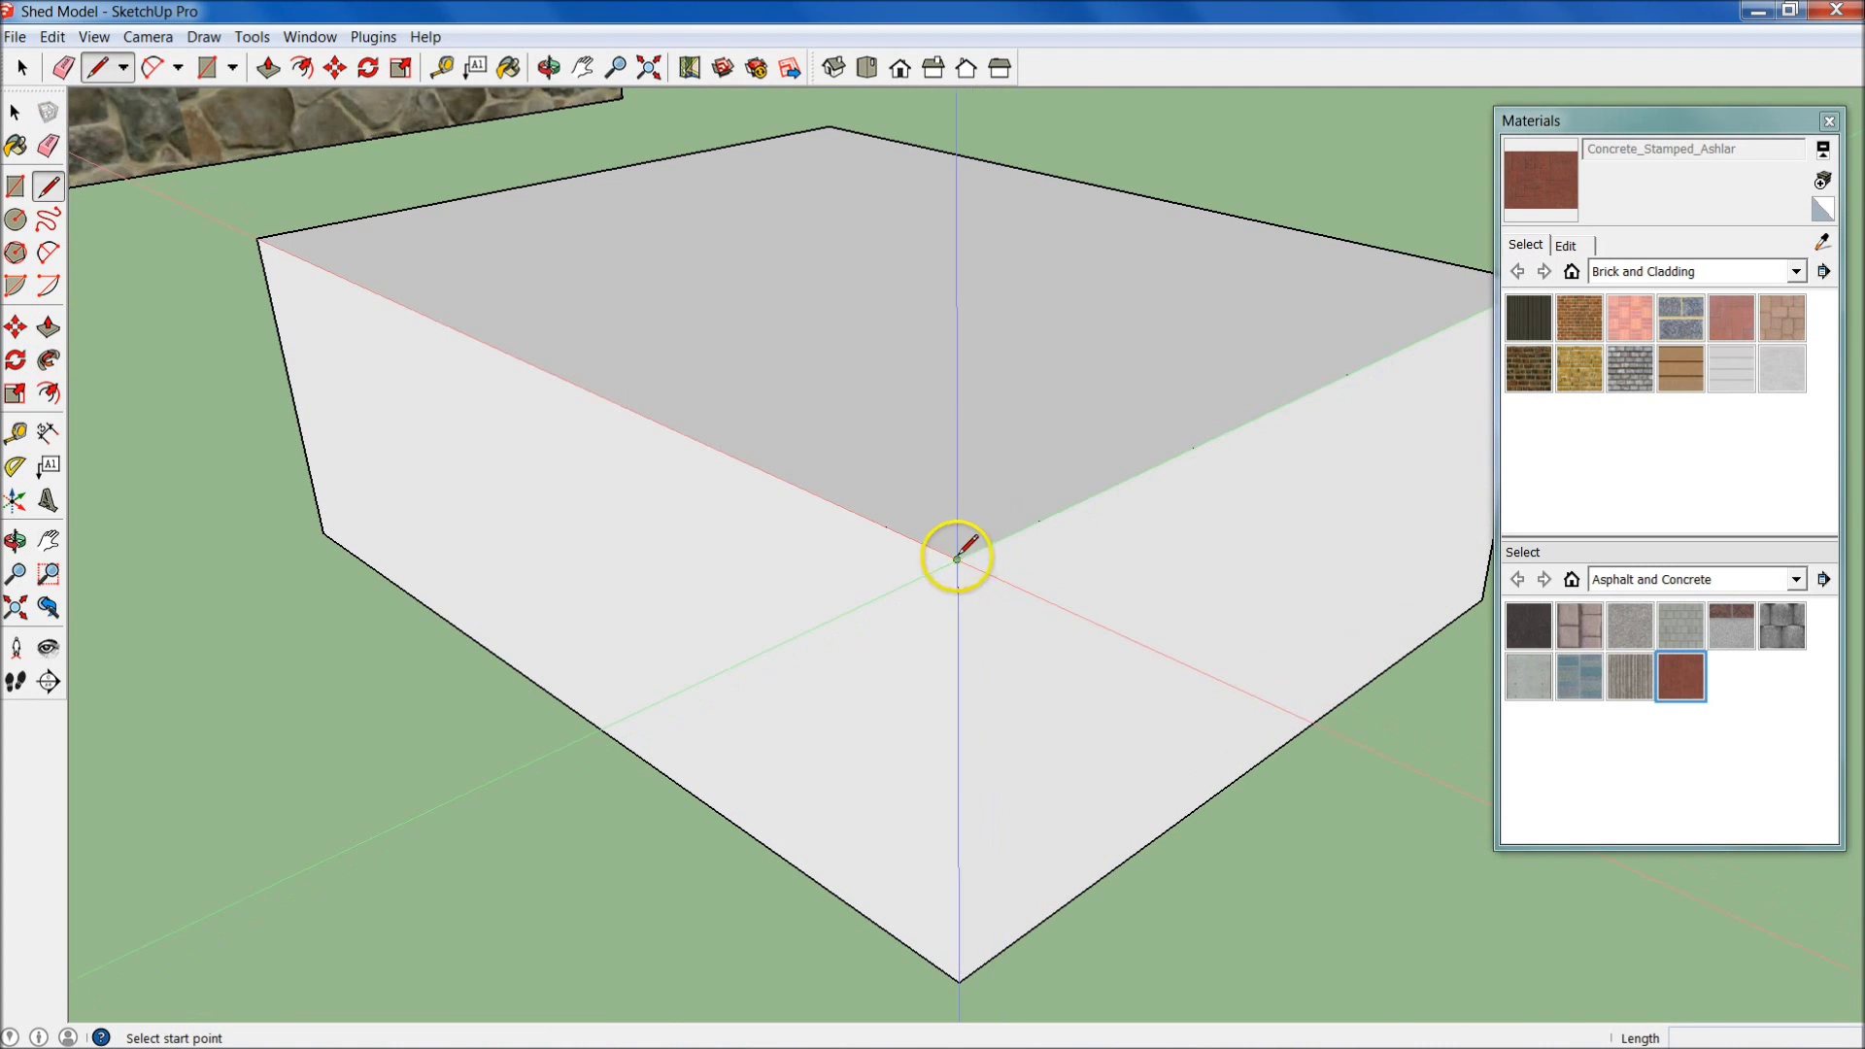
{"action": "left_click", "coordinate": [957, 560]}
{"action": "left_click", "coordinate": [1095, 495]}
{"action": "key", "text": "Escape"}
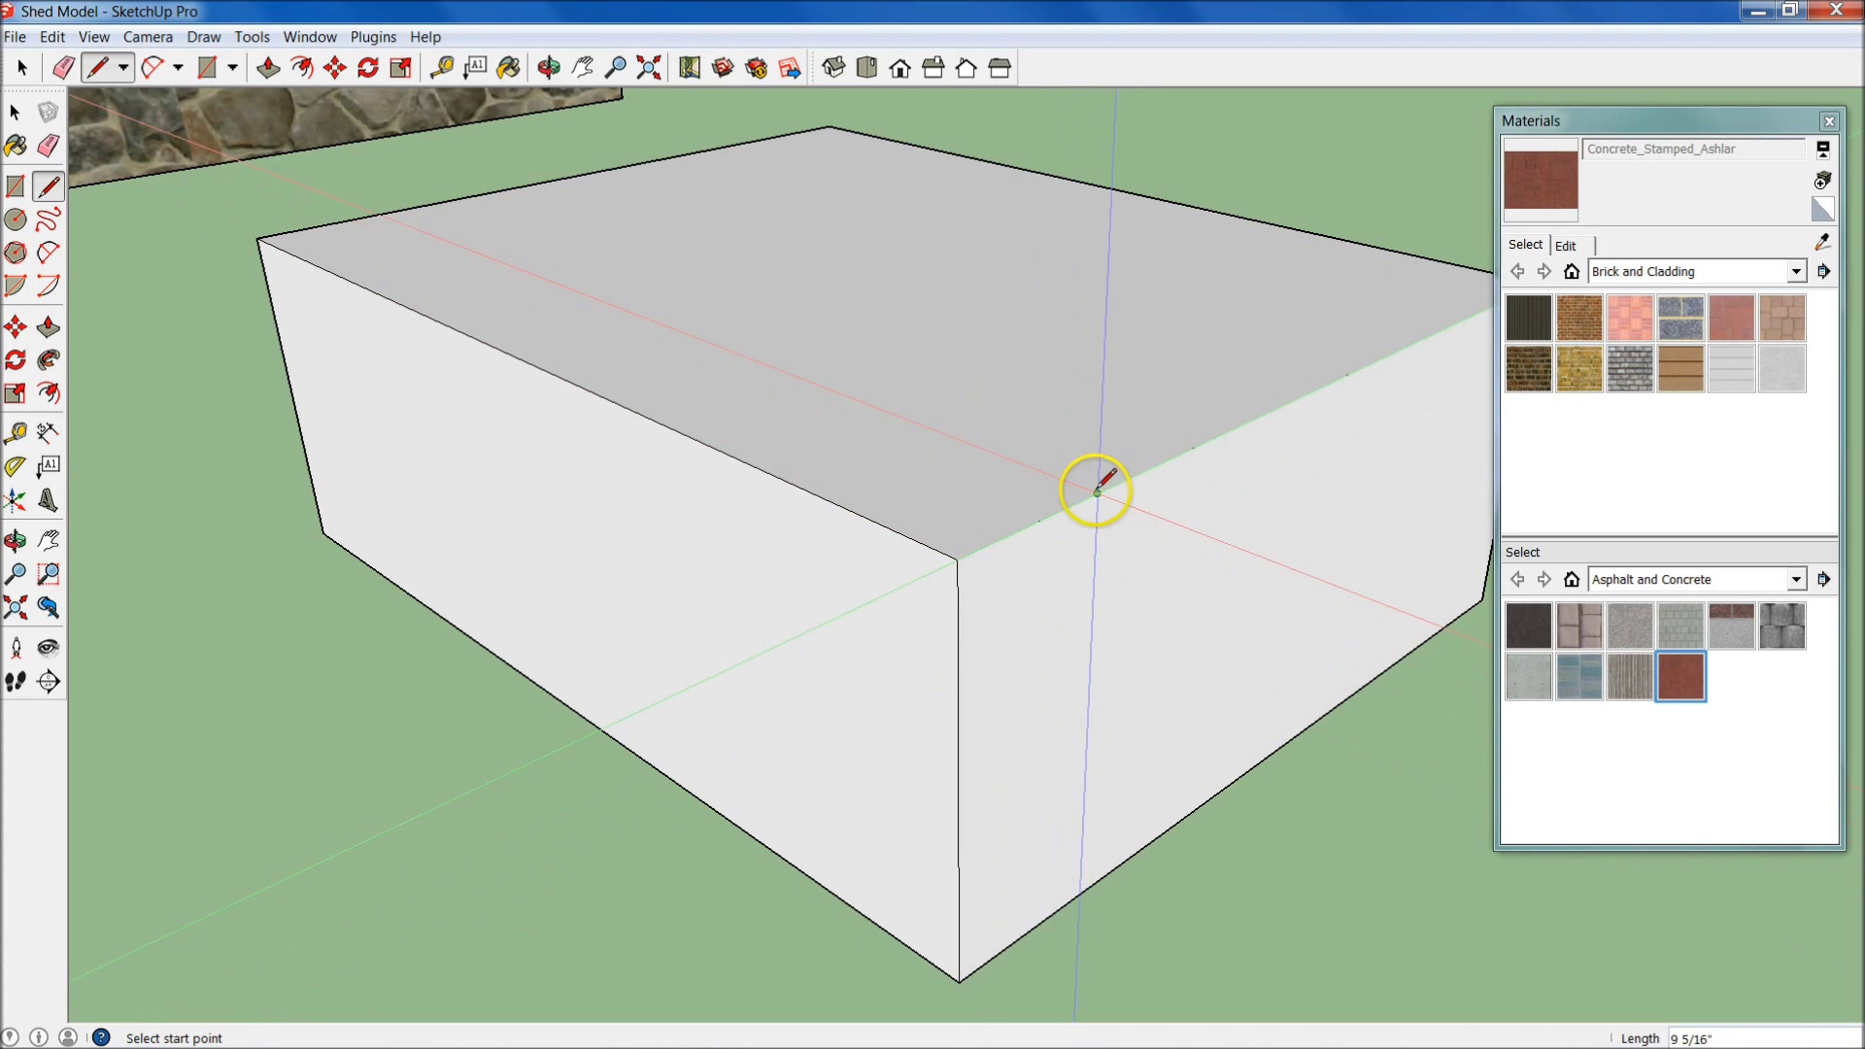
{"action": "left_click", "coordinate": [1098, 493]}
{"action": "left_click", "coordinate": [962, 705]}
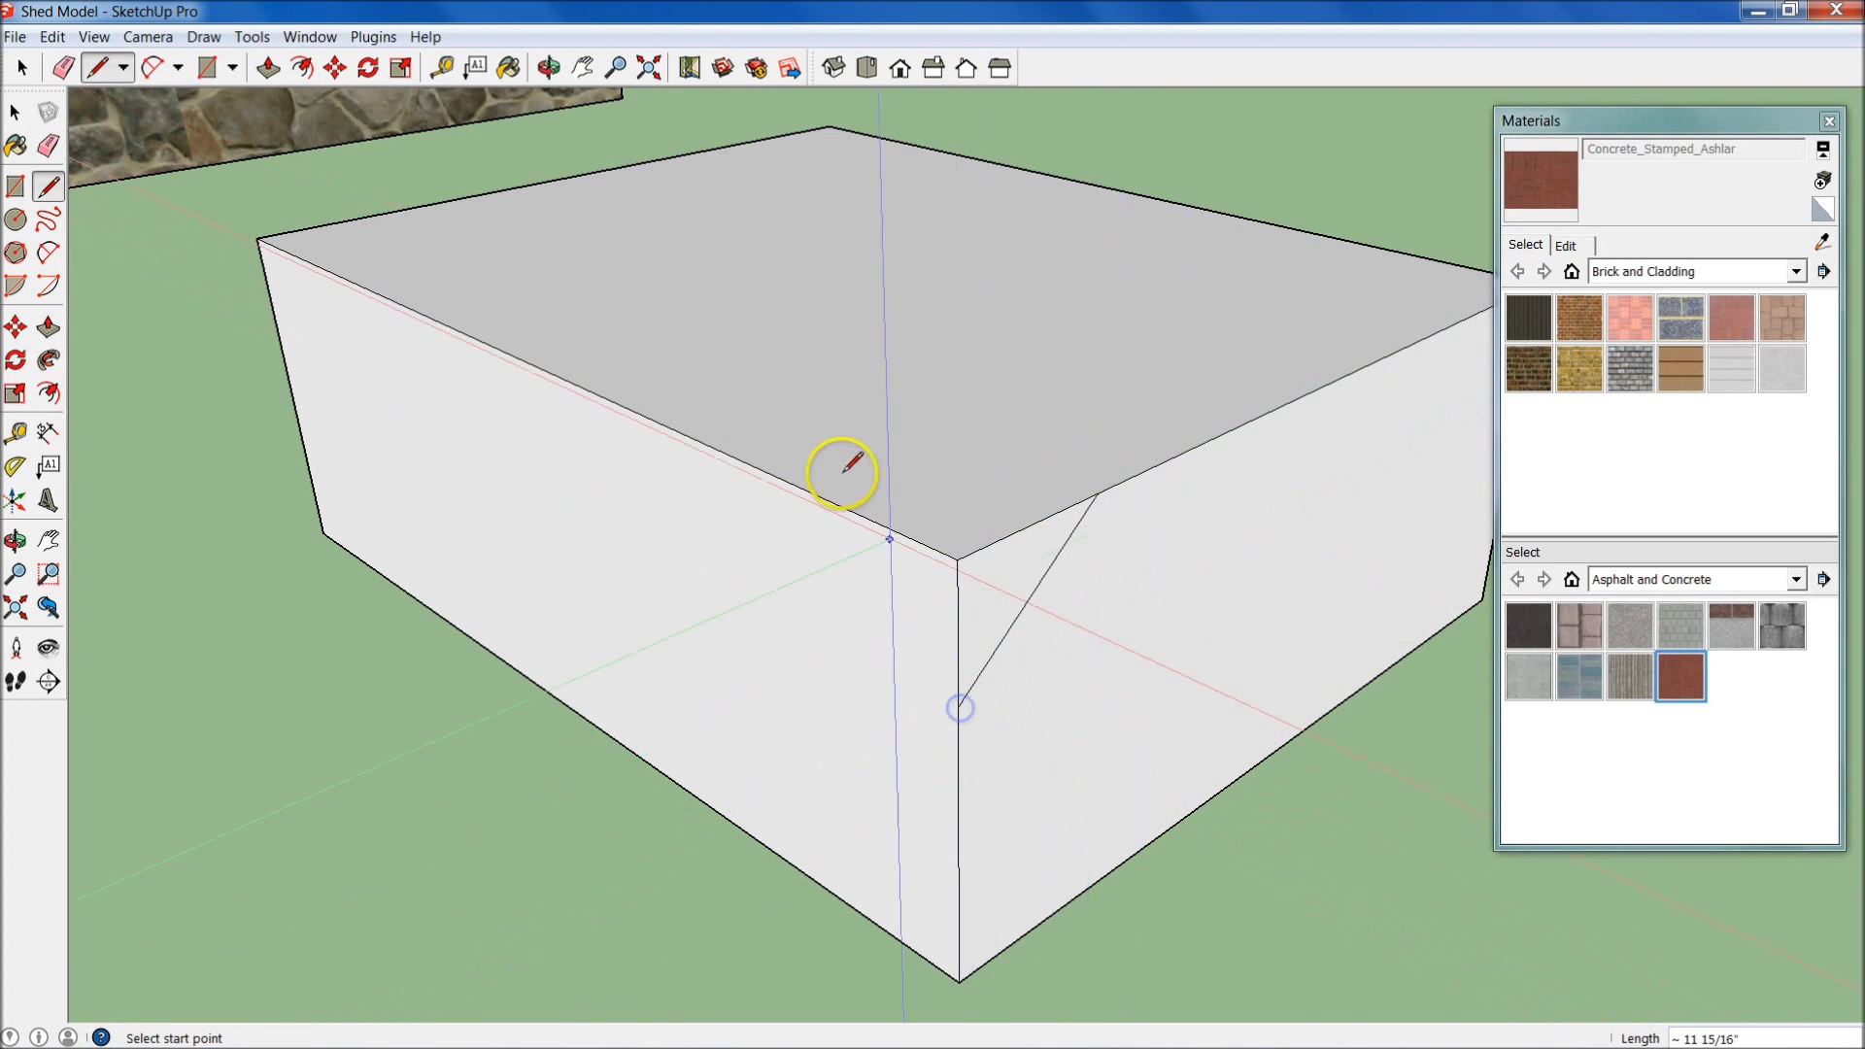
{"action": "middle_click_drag", "start_coordinate": [846, 458], "coordinate": [1051, 530]}
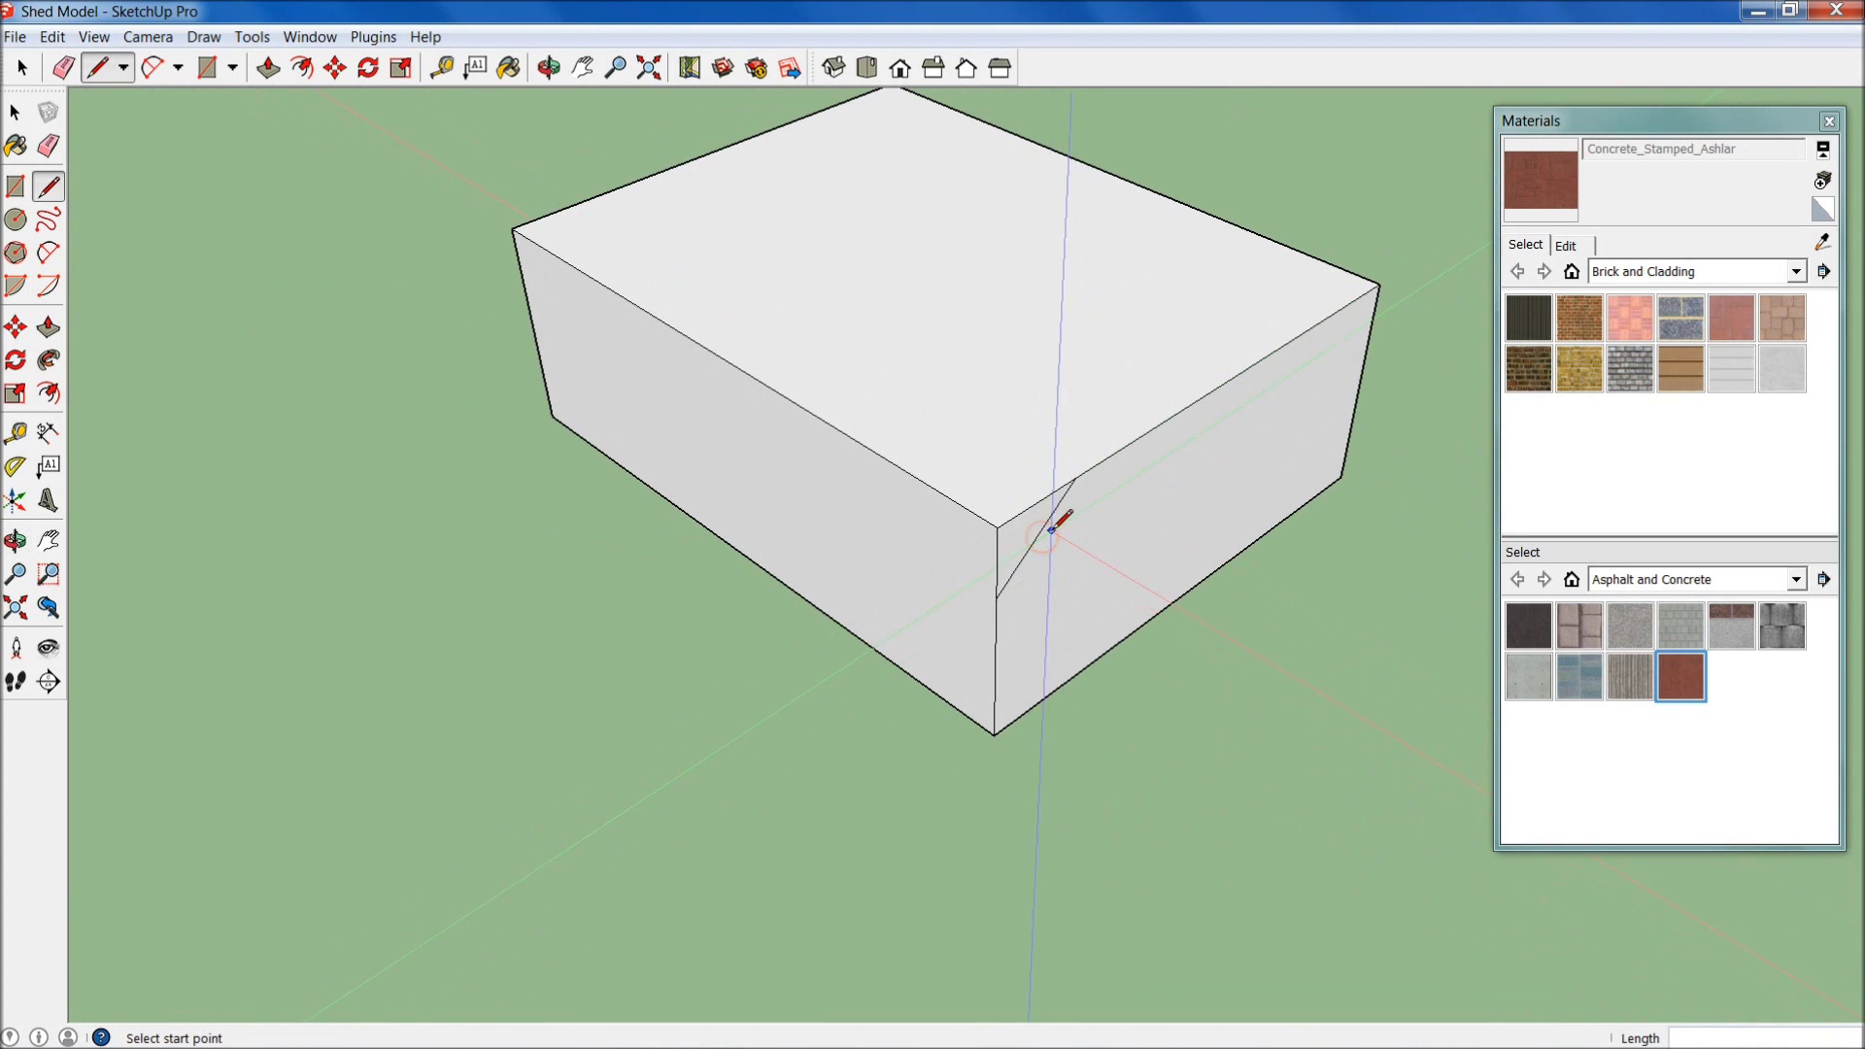
- Sweep the triangle around the top perimeter to chamfer the upper edges
{"action": "key", "text": "p"}
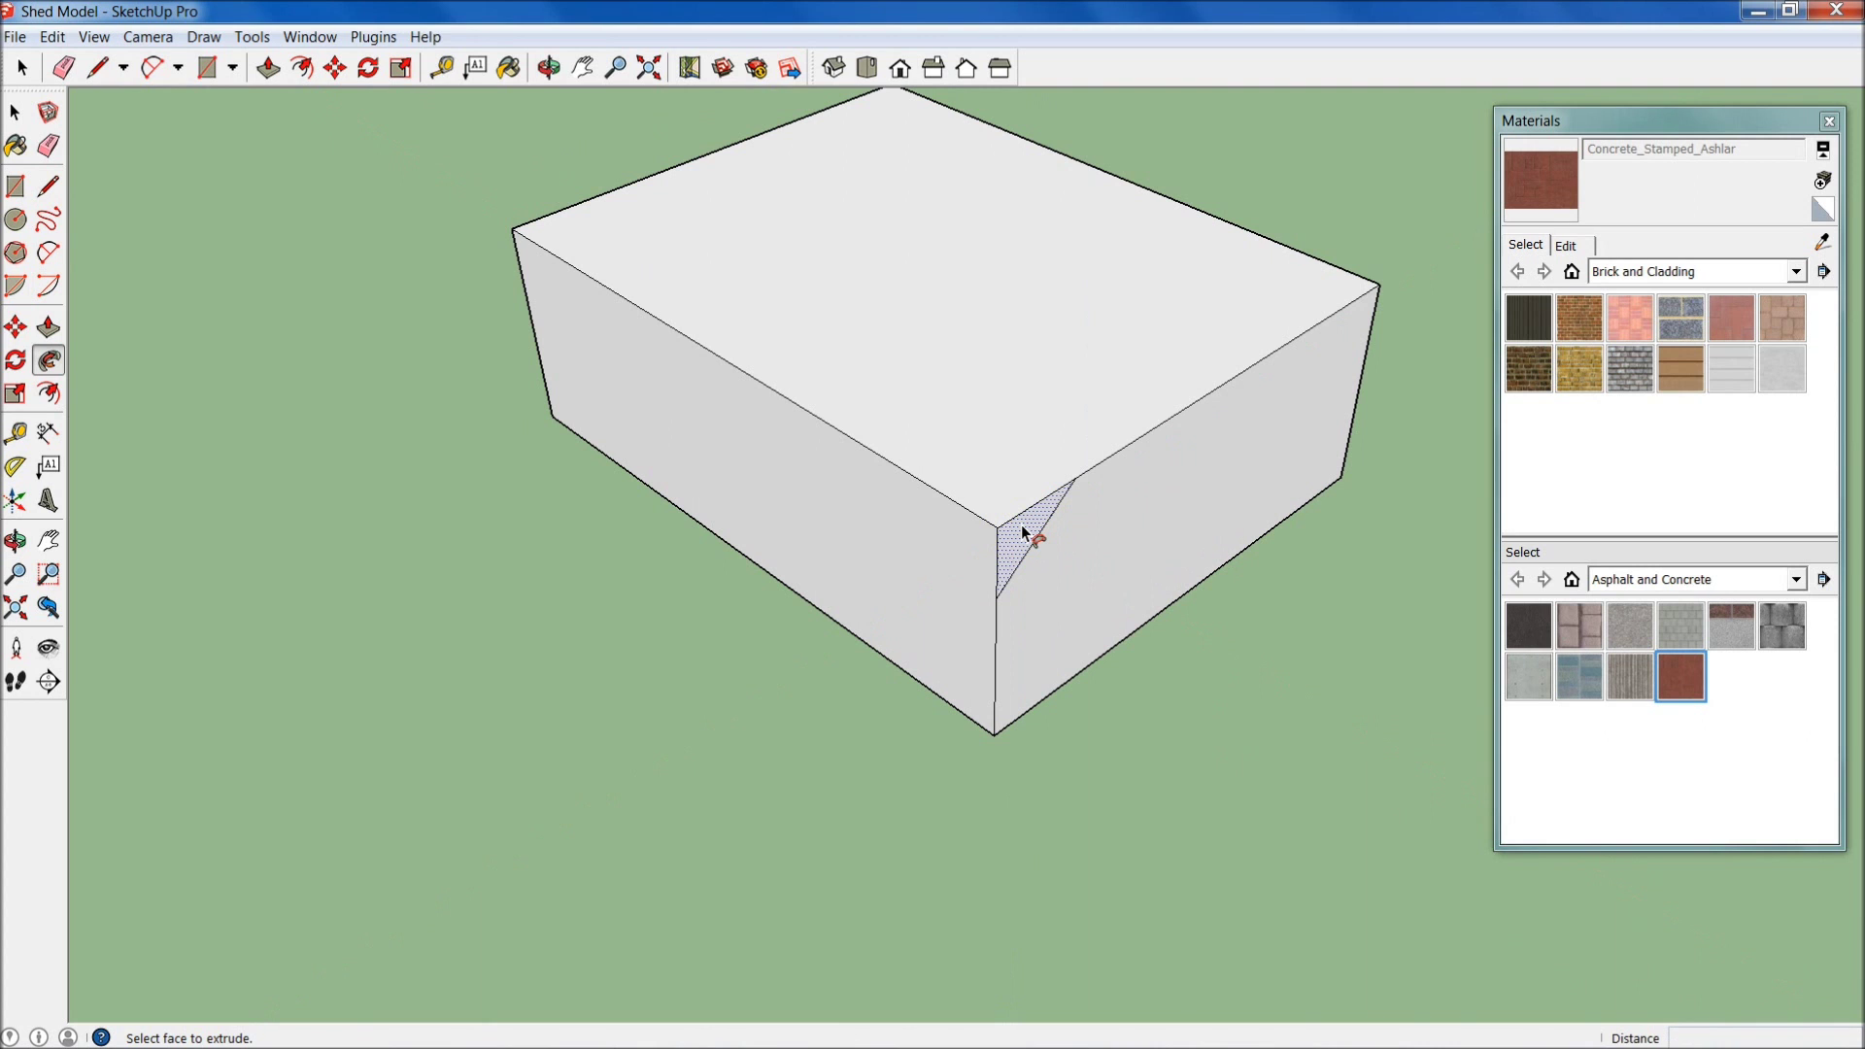
{"action": "left_click", "coordinate": [1000, 496]}
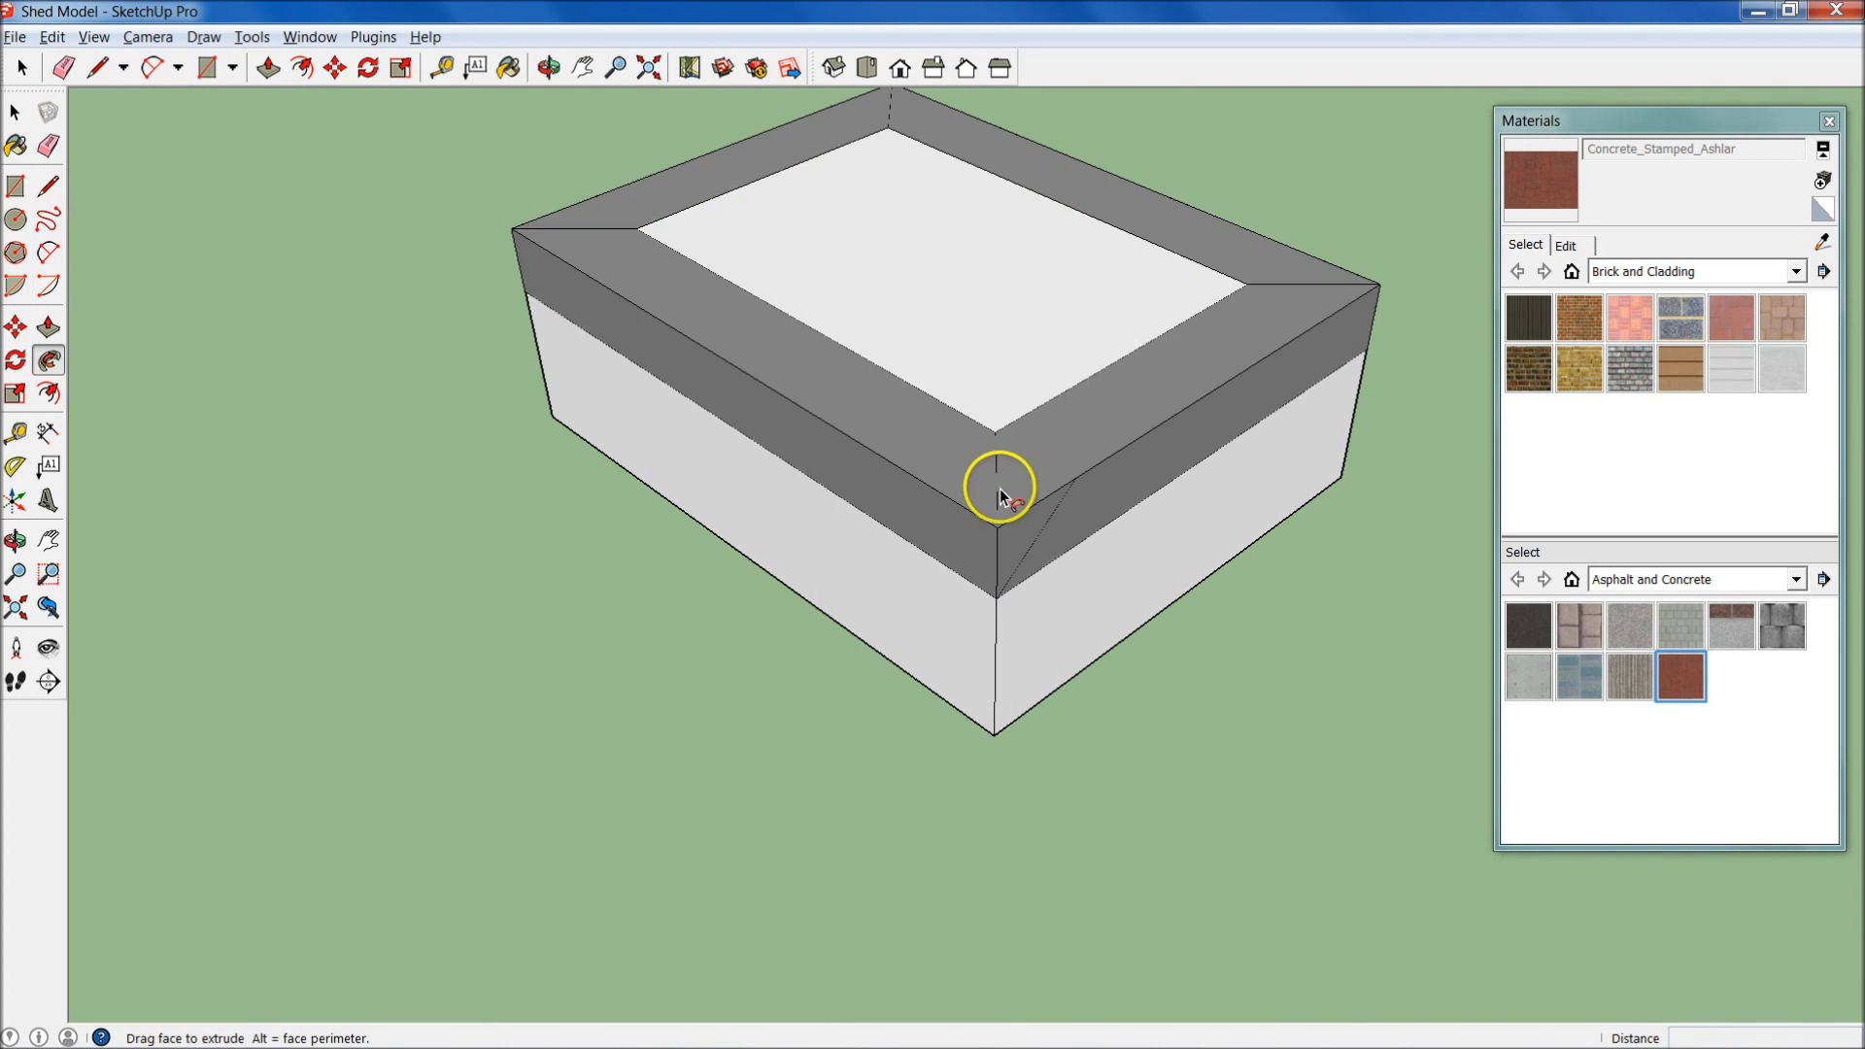
{"action": "left_click", "coordinate": [948, 264]}
{"action": "middle_click_drag", "start_coordinate": [921, 579], "coordinate": [893, 641]}
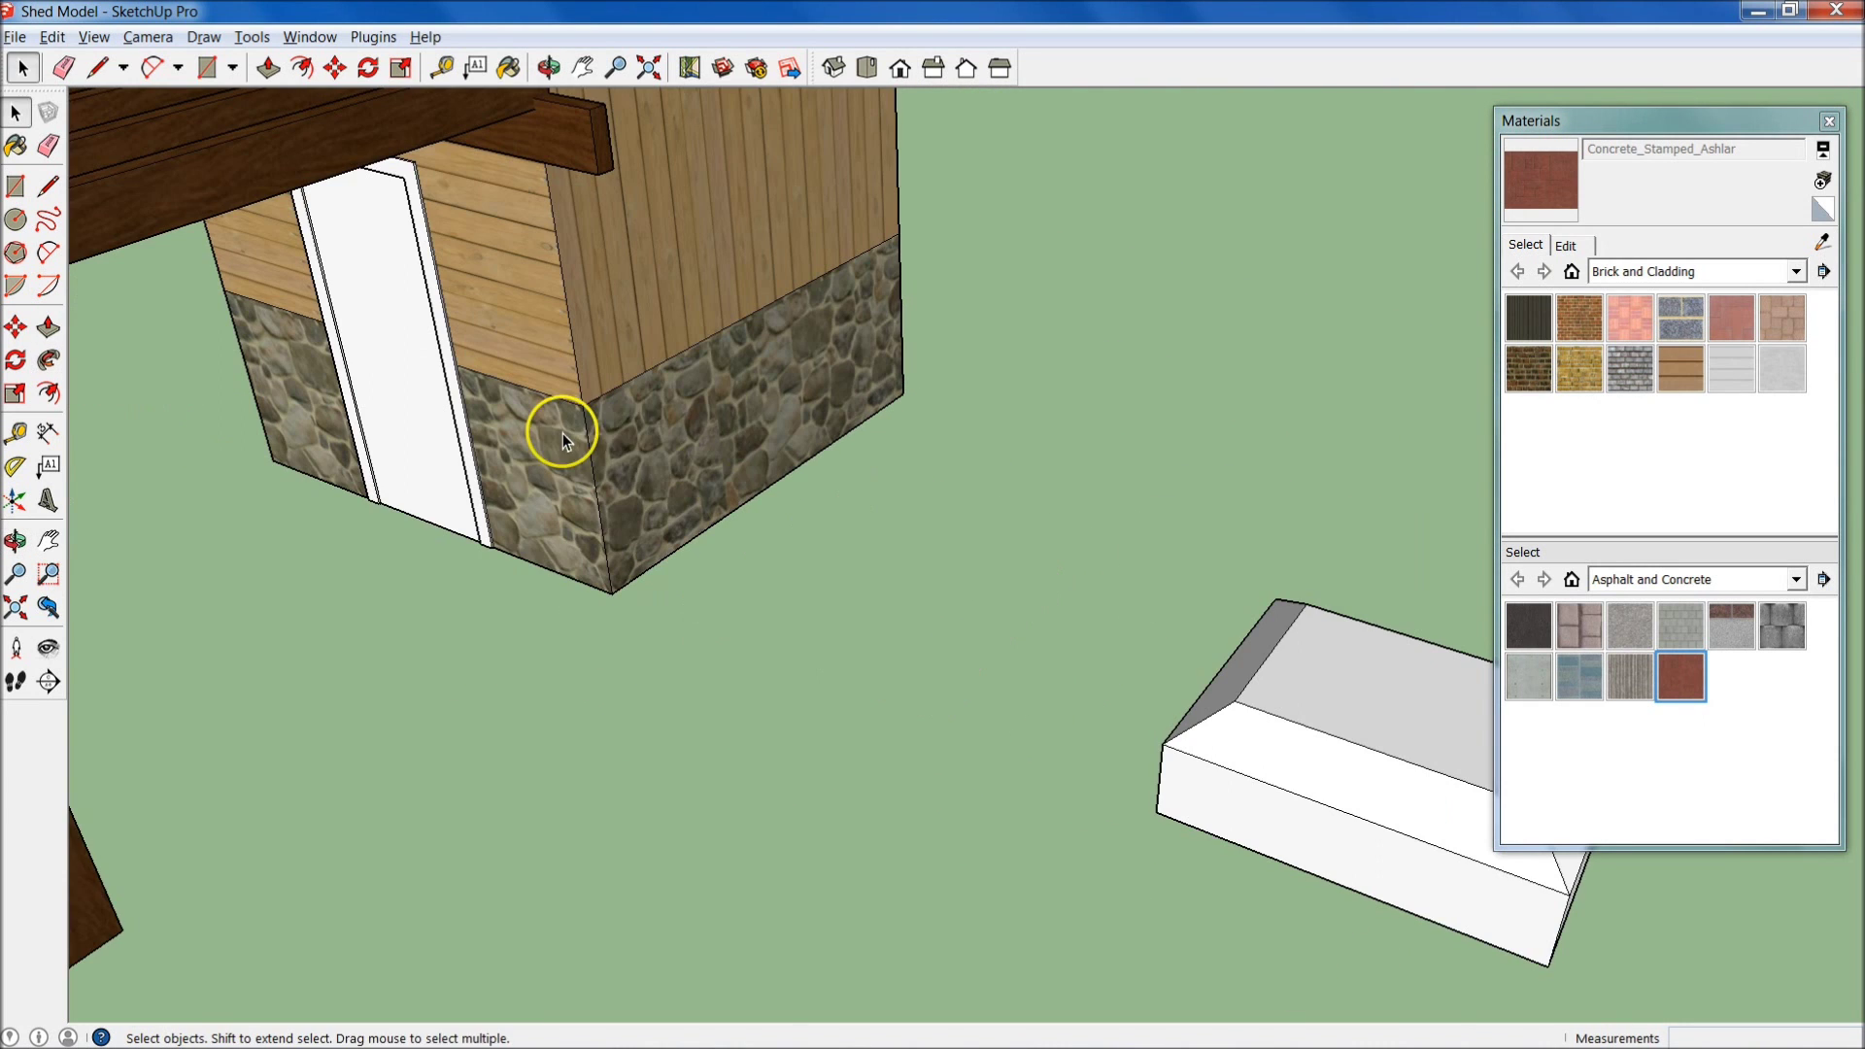
- Close the Materials panel and zoom in on the stone wall beside the shed door
{"action": "middle_click_drag", "start_coordinate": [720, 470], "coordinate": [720, 490]}
{"action": "left_click", "coordinate": [1830, 122]}
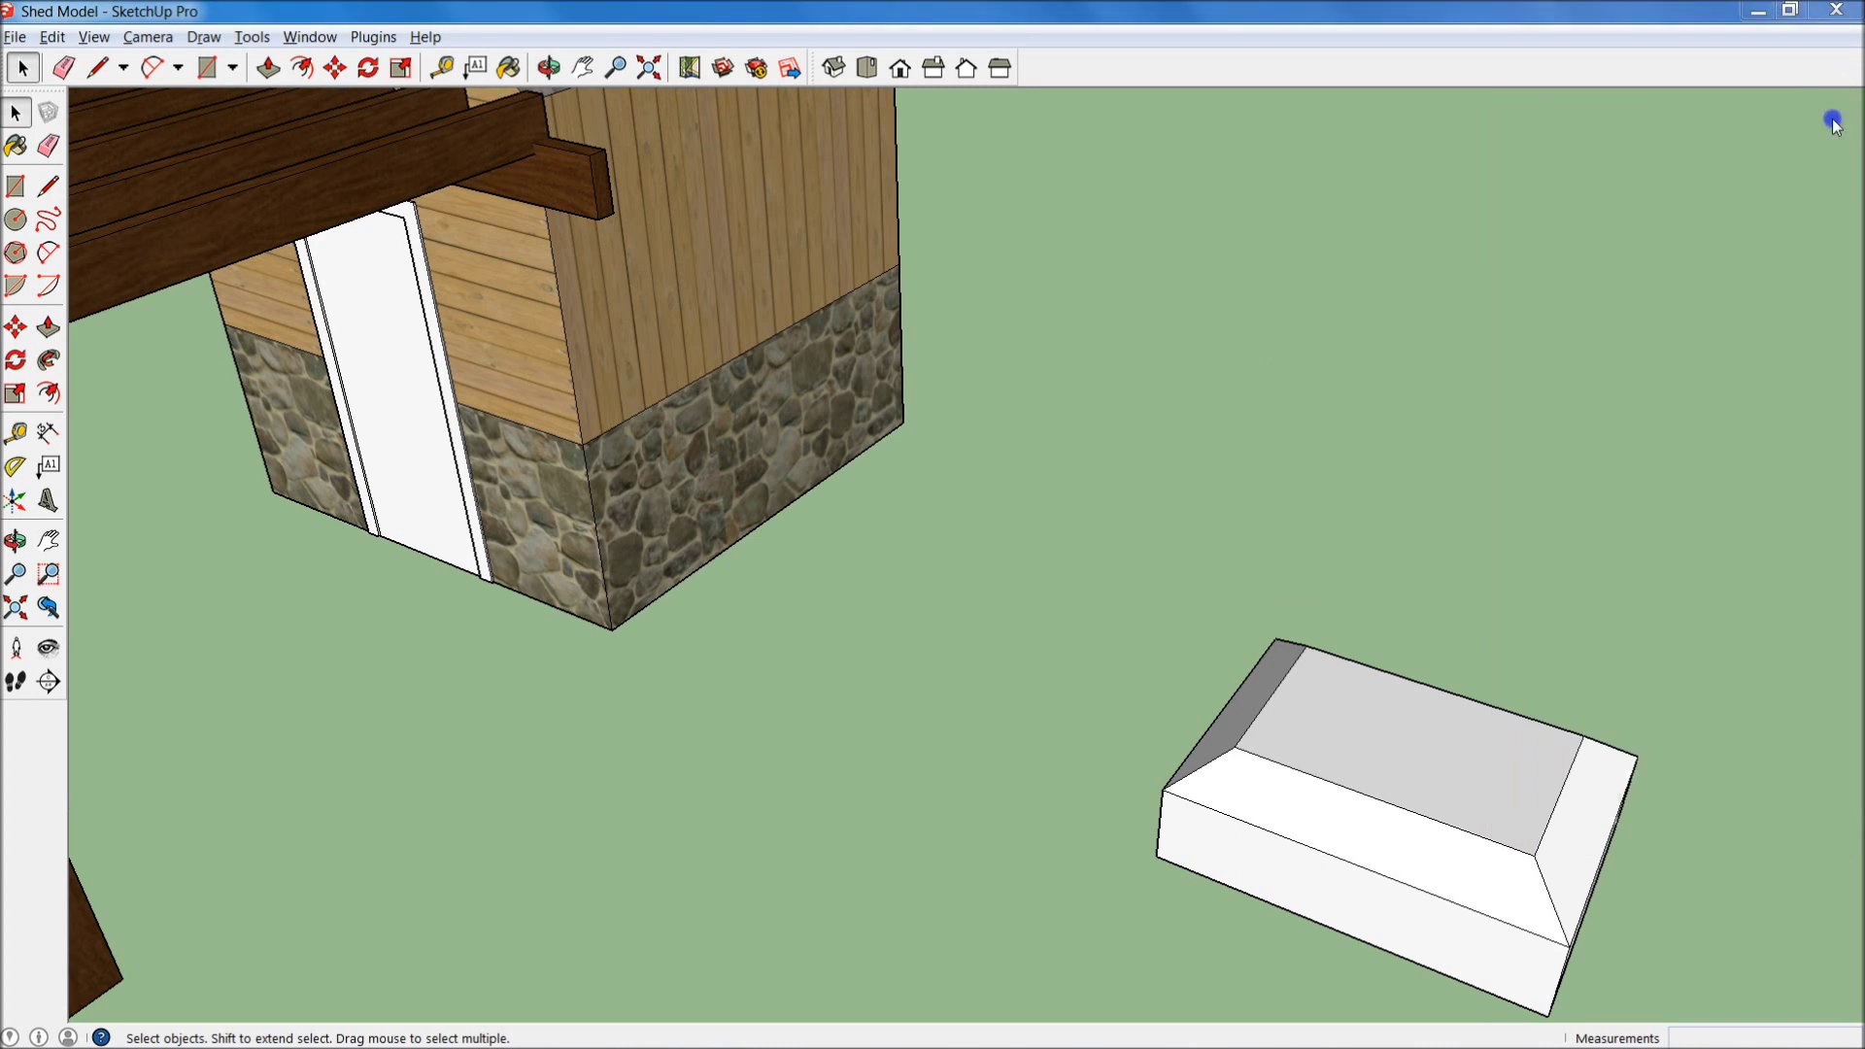
{"action": "middle_click_drag", "start_coordinate": [1263, 457], "coordinate": [1340, 371]}
{"action": "scroll", "coordinate": [743, 377], "scroll_direction": "up", "scroll_amount": 2}
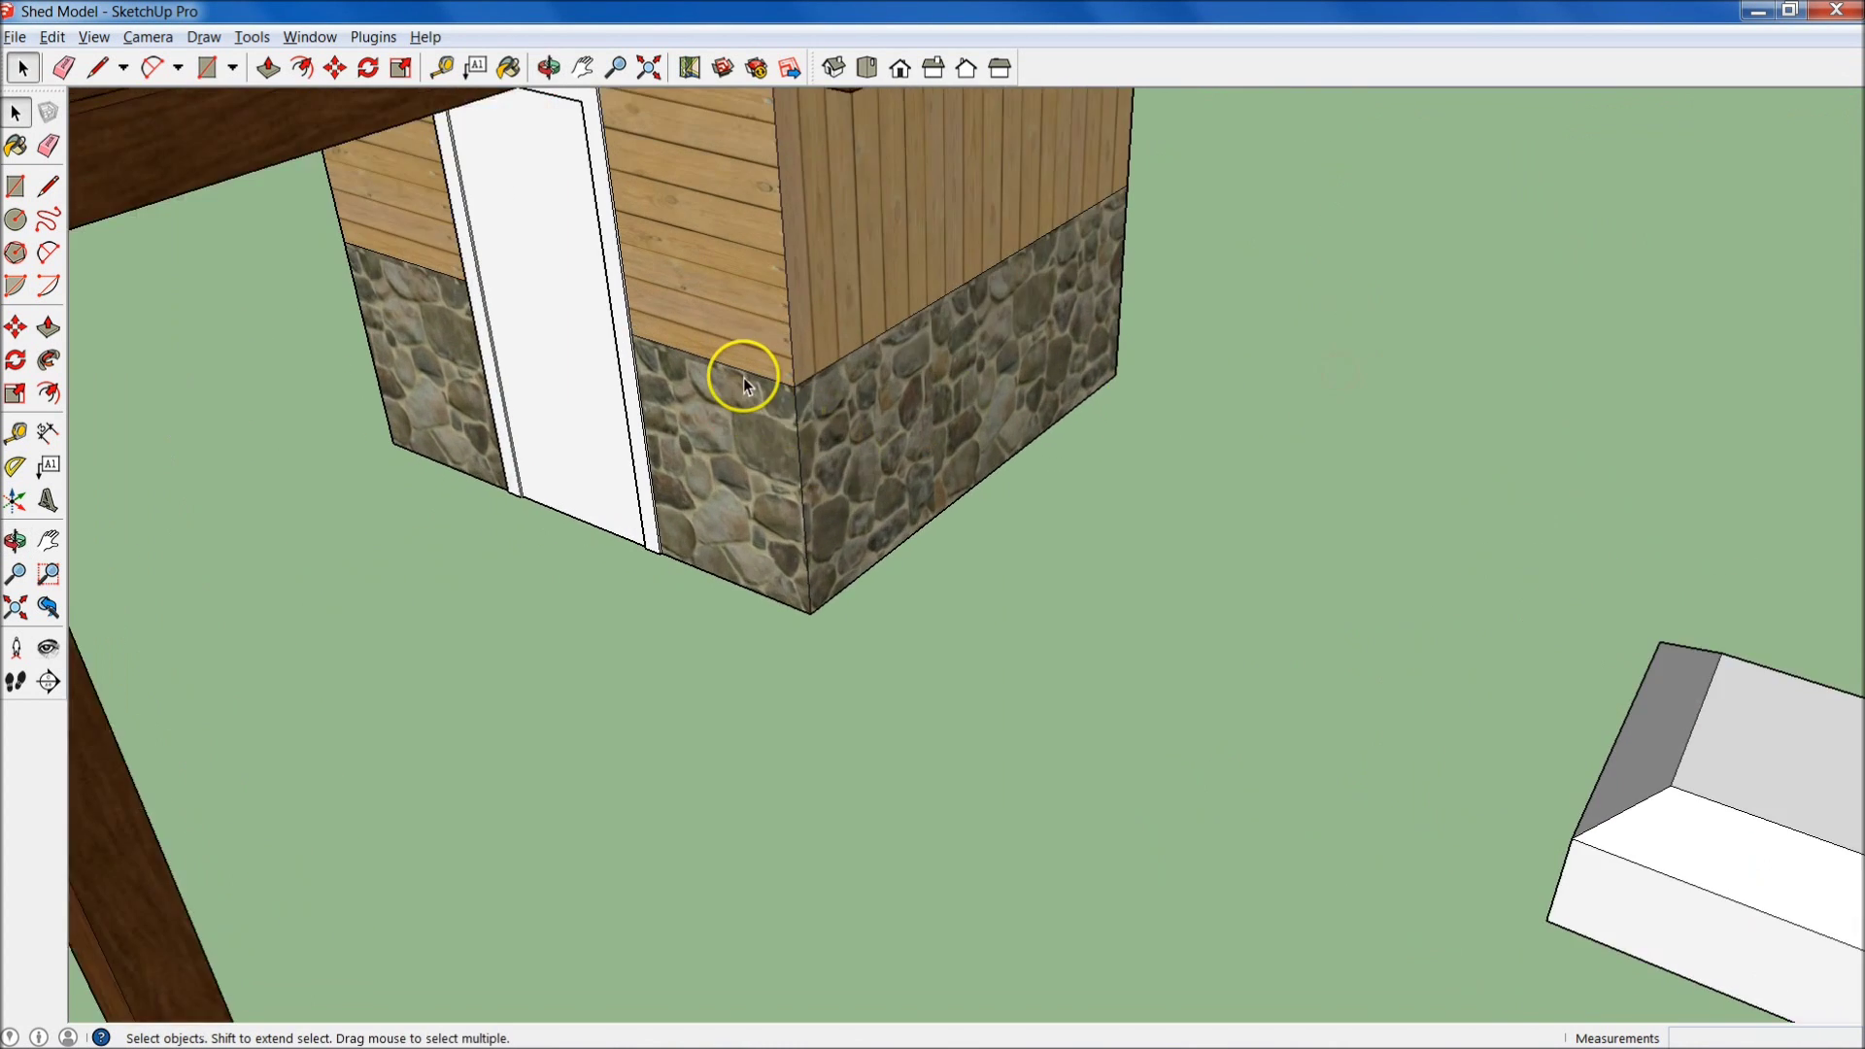
{"action": "middle_click_drag", "start_coordinate": [743, 377], "coordinate": [855, 494]}
{"action": "scroll", "coordinate": [733, 482], "scroll_direction": "up", "scroll_amount": 3}
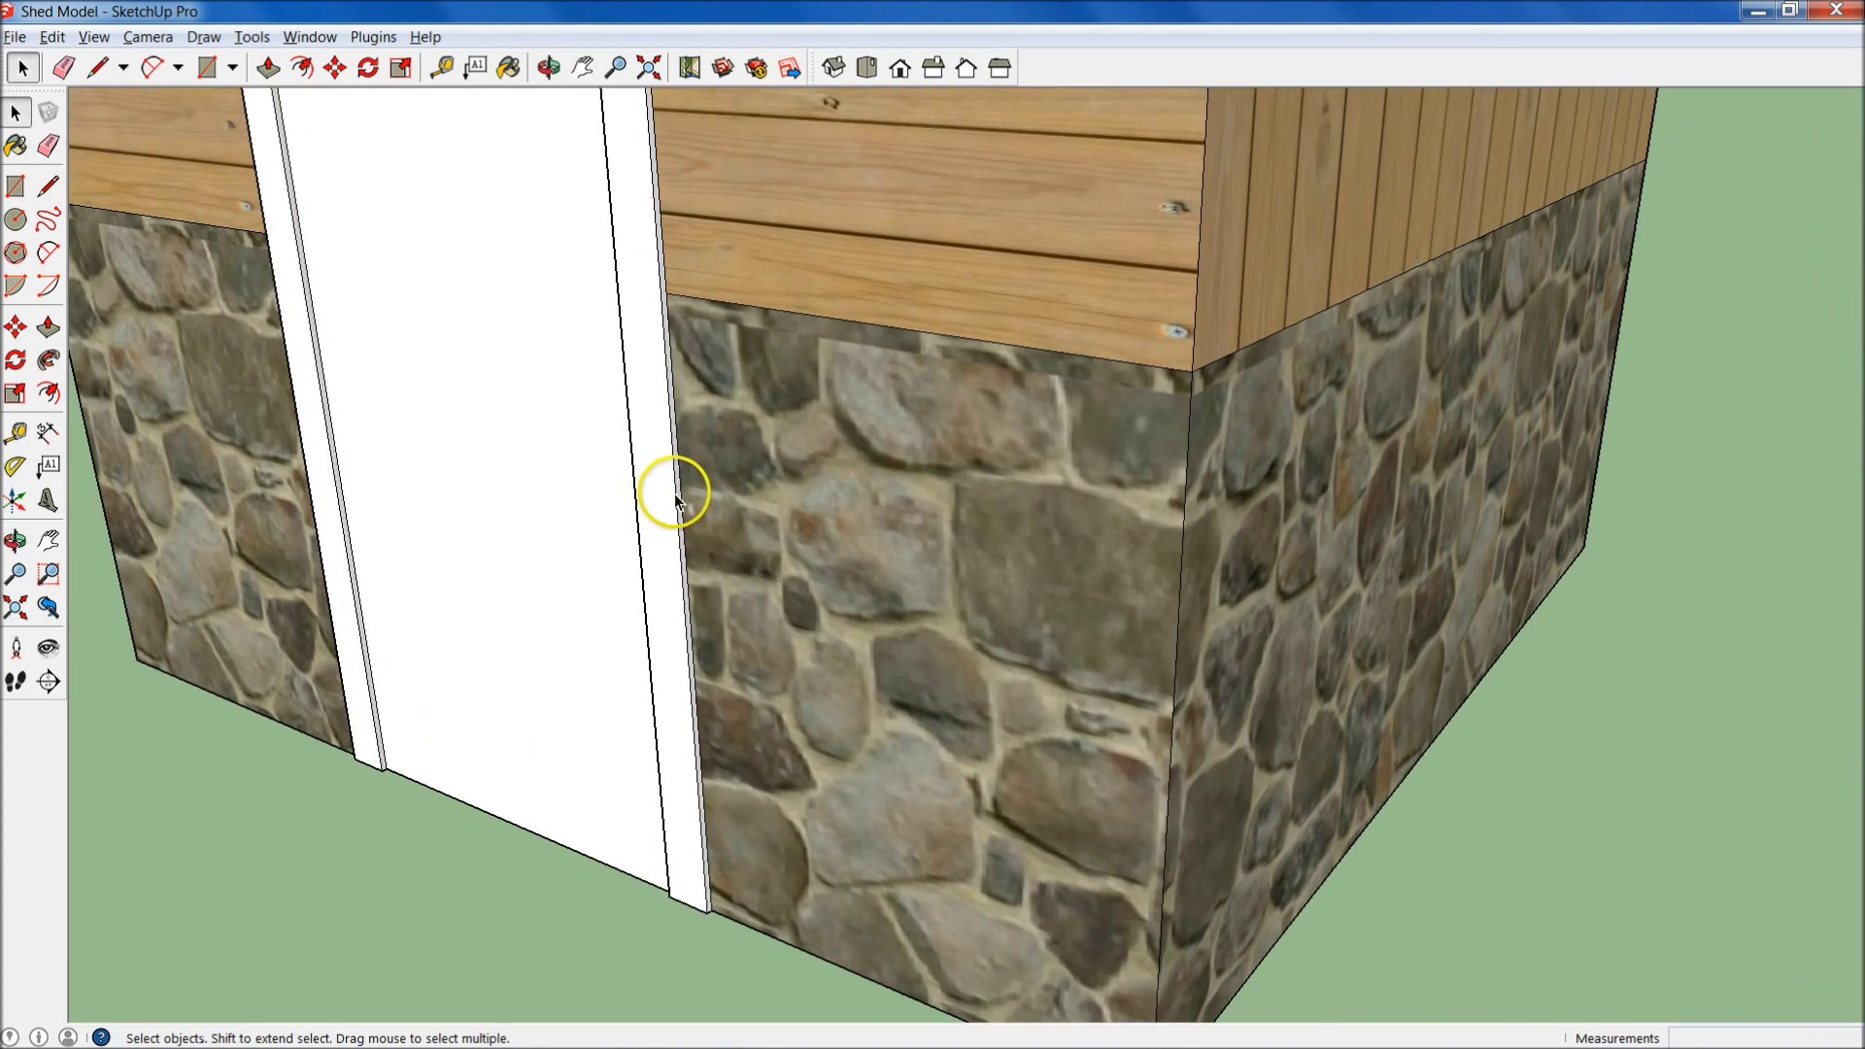
{"action": "middle_click_drag", "start_coordinate": [658, 529], "coordinate": [627, 440]}
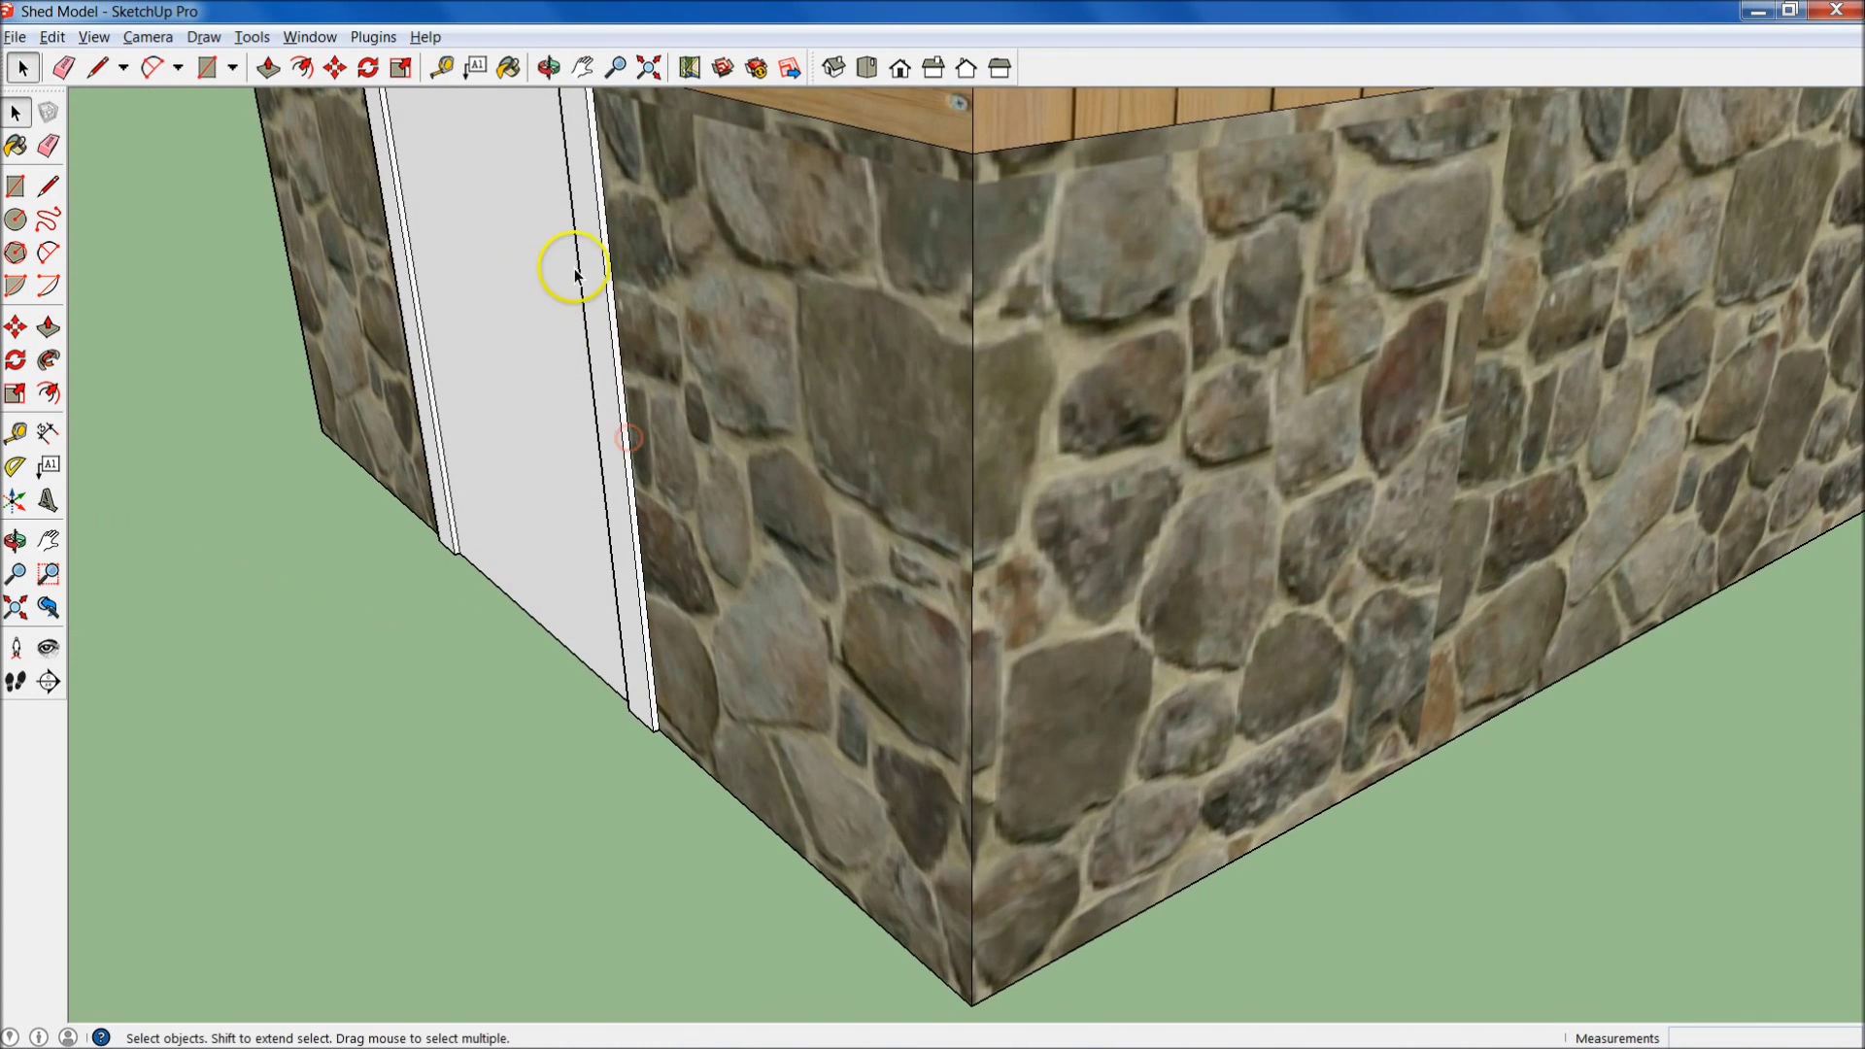
{"action": "scroll", "coordinate": [639, 326], "scroll_direction": "down", "scroll_amount": 3}
{"action": "scroll", "coordinate": [780, 346], "scroll_direction": "down", "scroll_amount": 3}
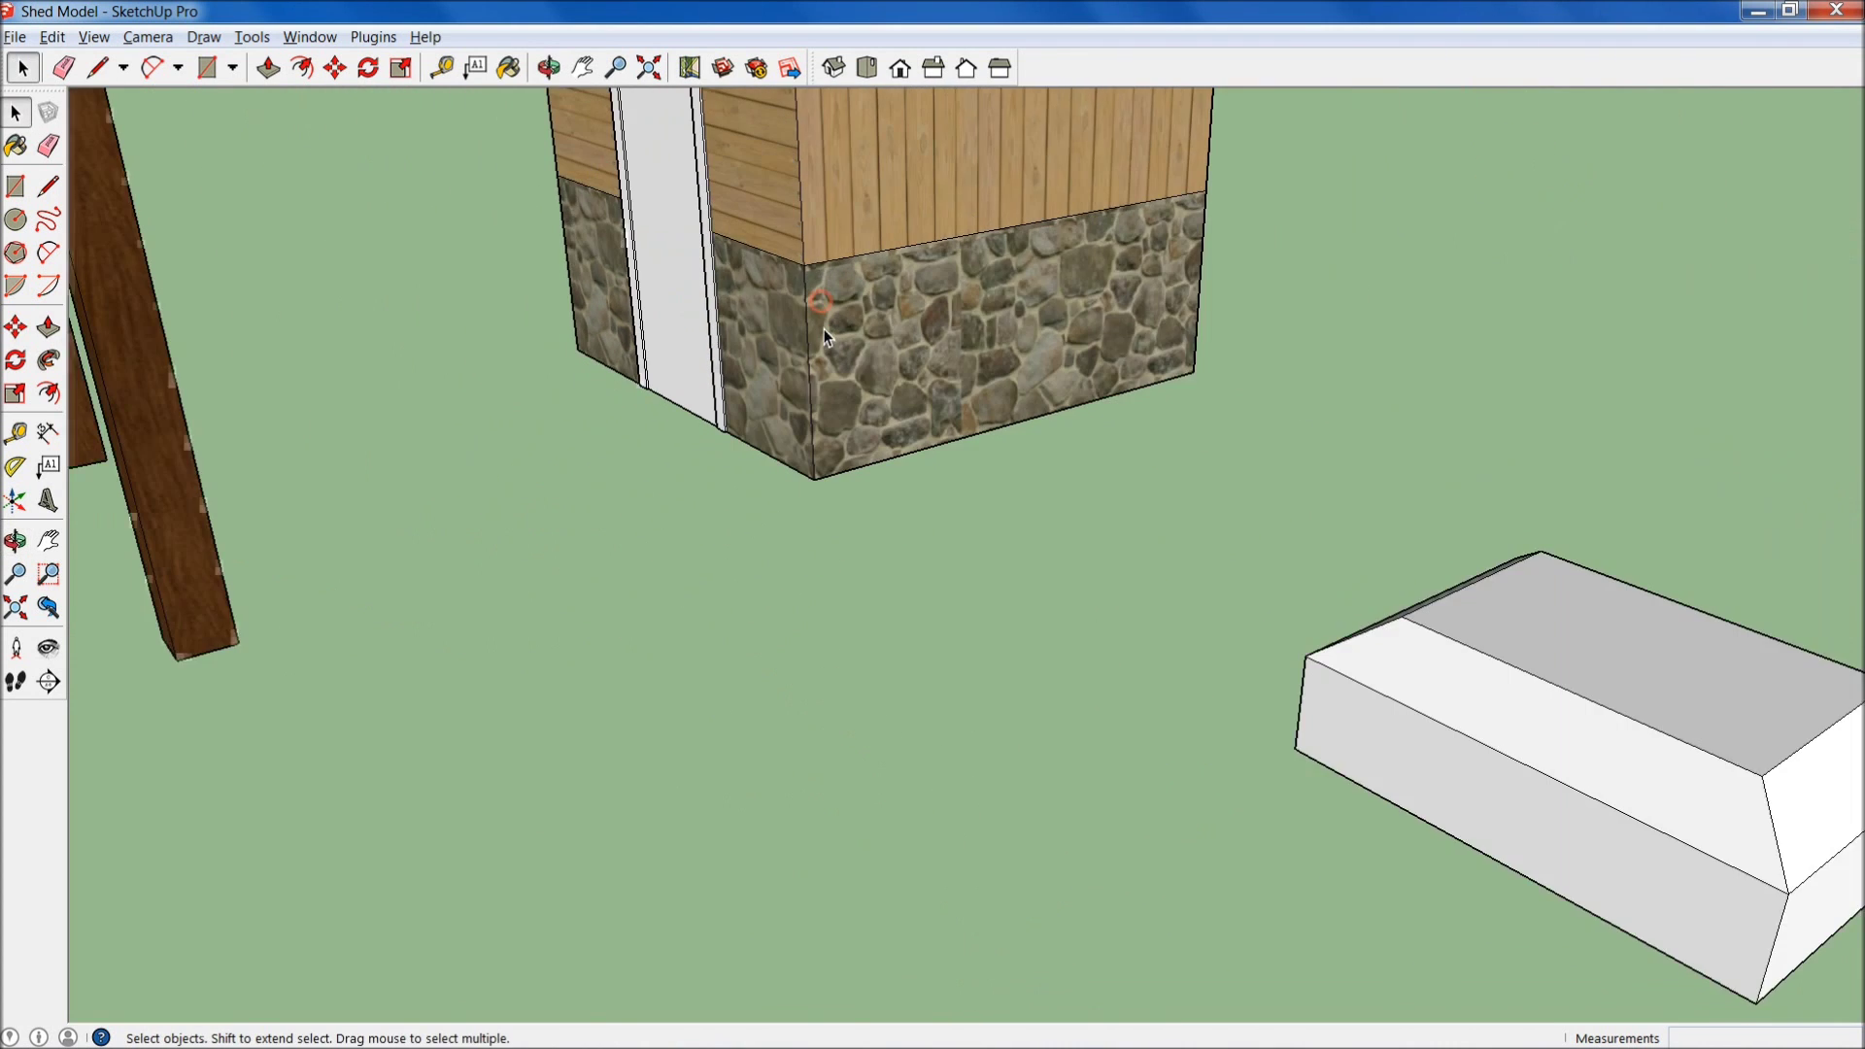
{"action": "scroll", "coordinate": [746, 256], "scroll_direction": "up", "scroll_amount": 3}
{"action": "middle_click_drag", "start_coordinate": [748, 258], "coordinate": [784, 306]}
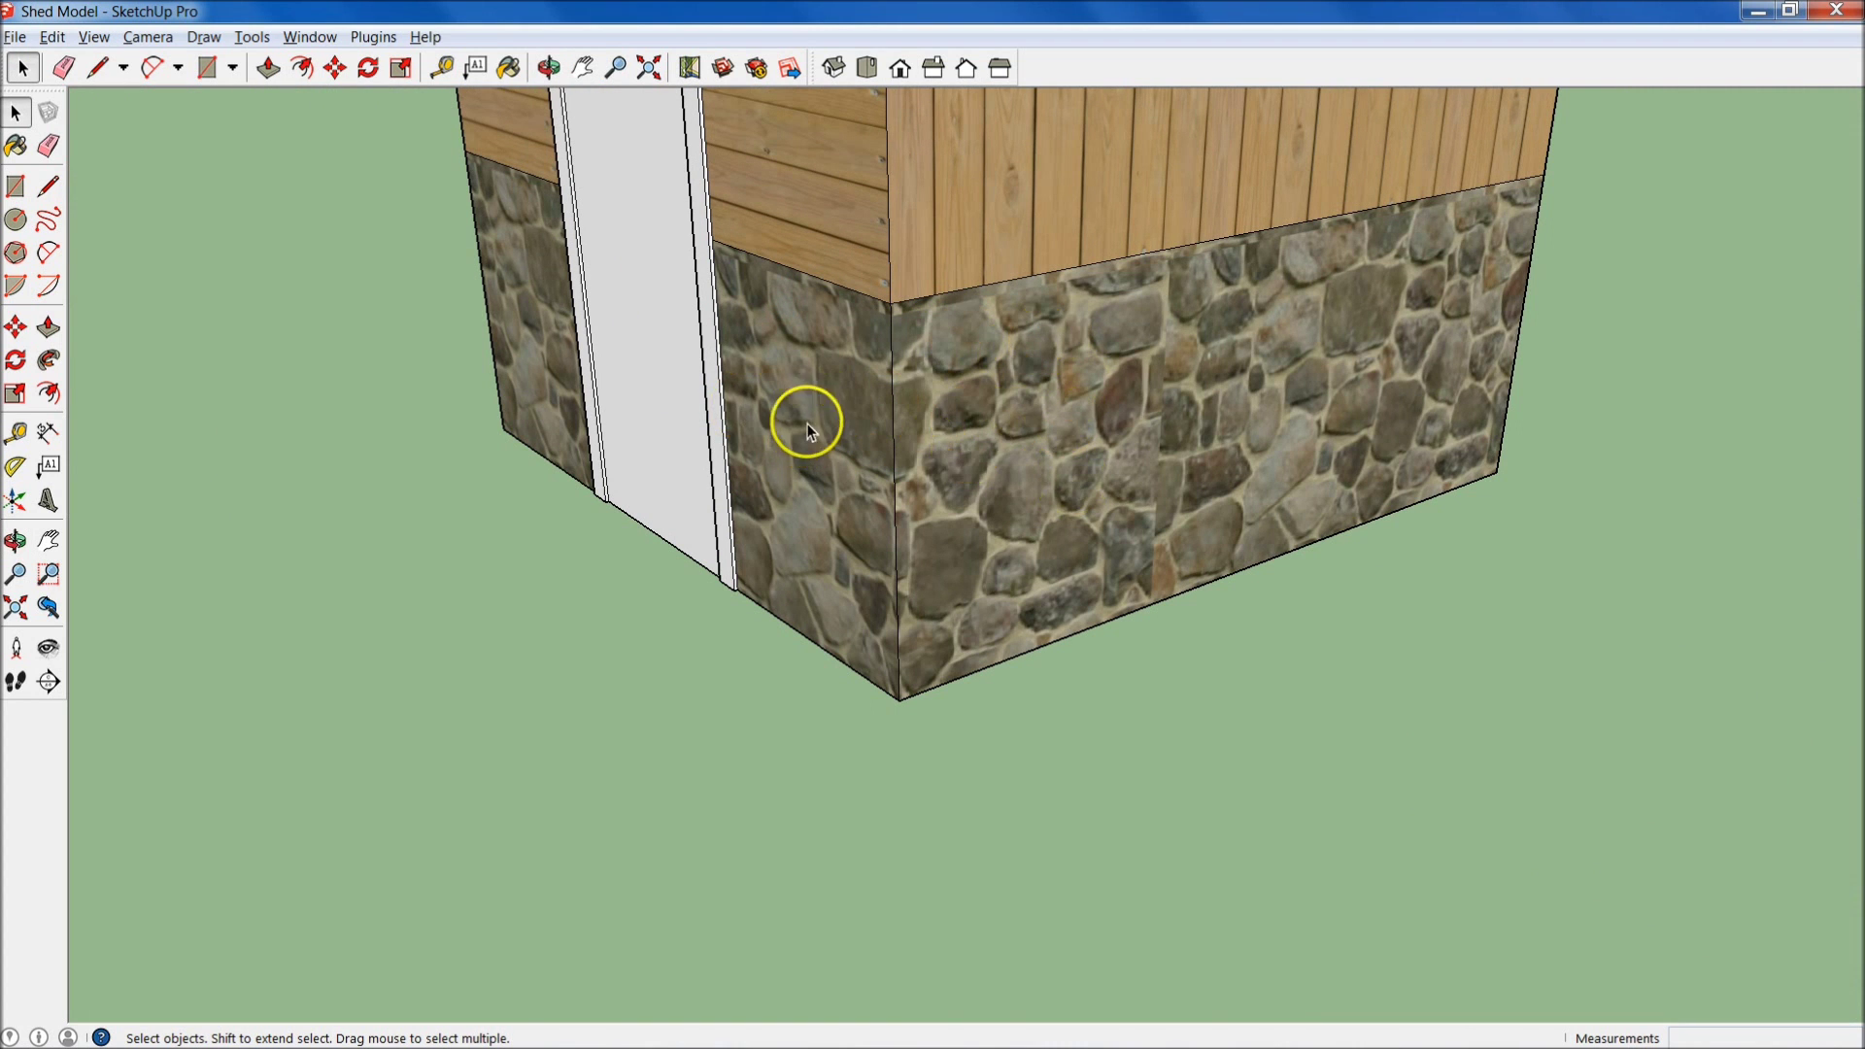
{"action": "scroll", "coordinate": [720, 413], "scroll_direction": "up", "scroll_amount": 5}
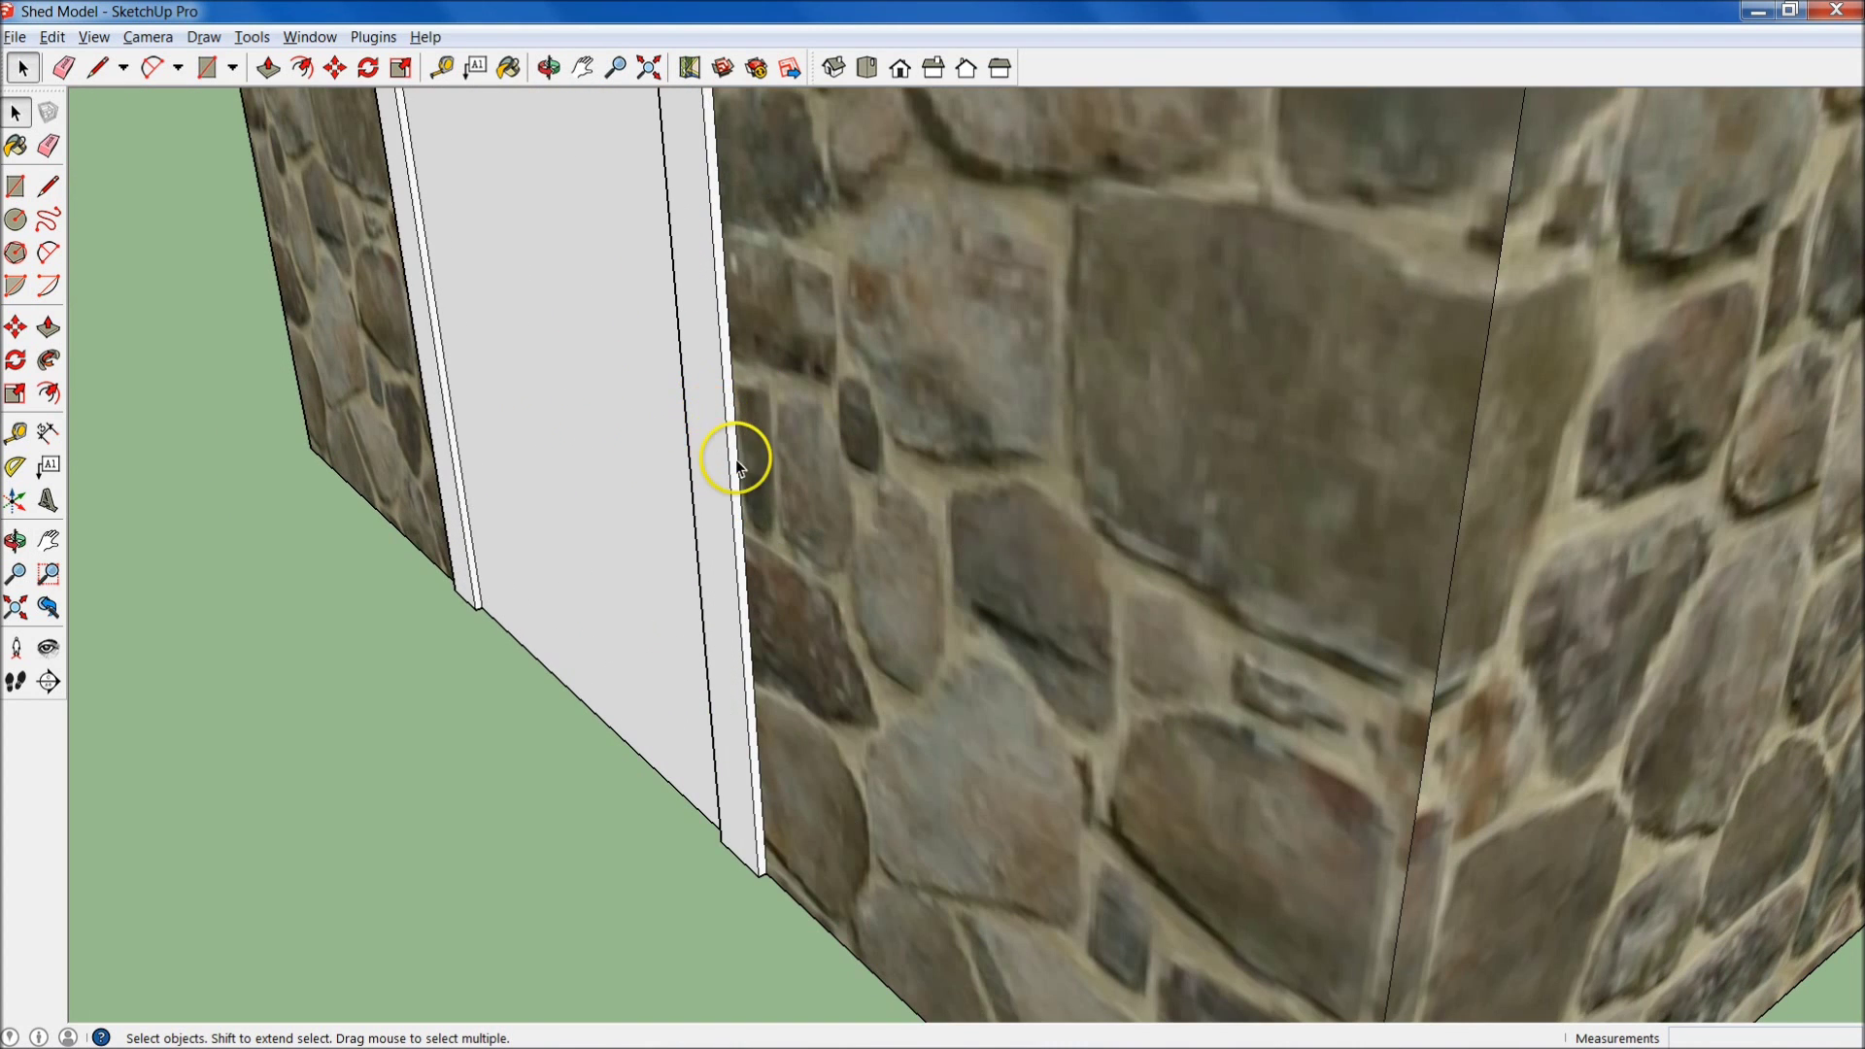
{"action": "scroll", "coordinate": [737, 459], "scroll_direction": "down", "scroll_amount": 5}
- Draw a 4' tall upright rectangular face from the door's bottom corner
{"action": "middle_click_drag", "start_coordinate": [709, 375], "coordinate": [738, 383]}
{"action": "key", "text": "l"}
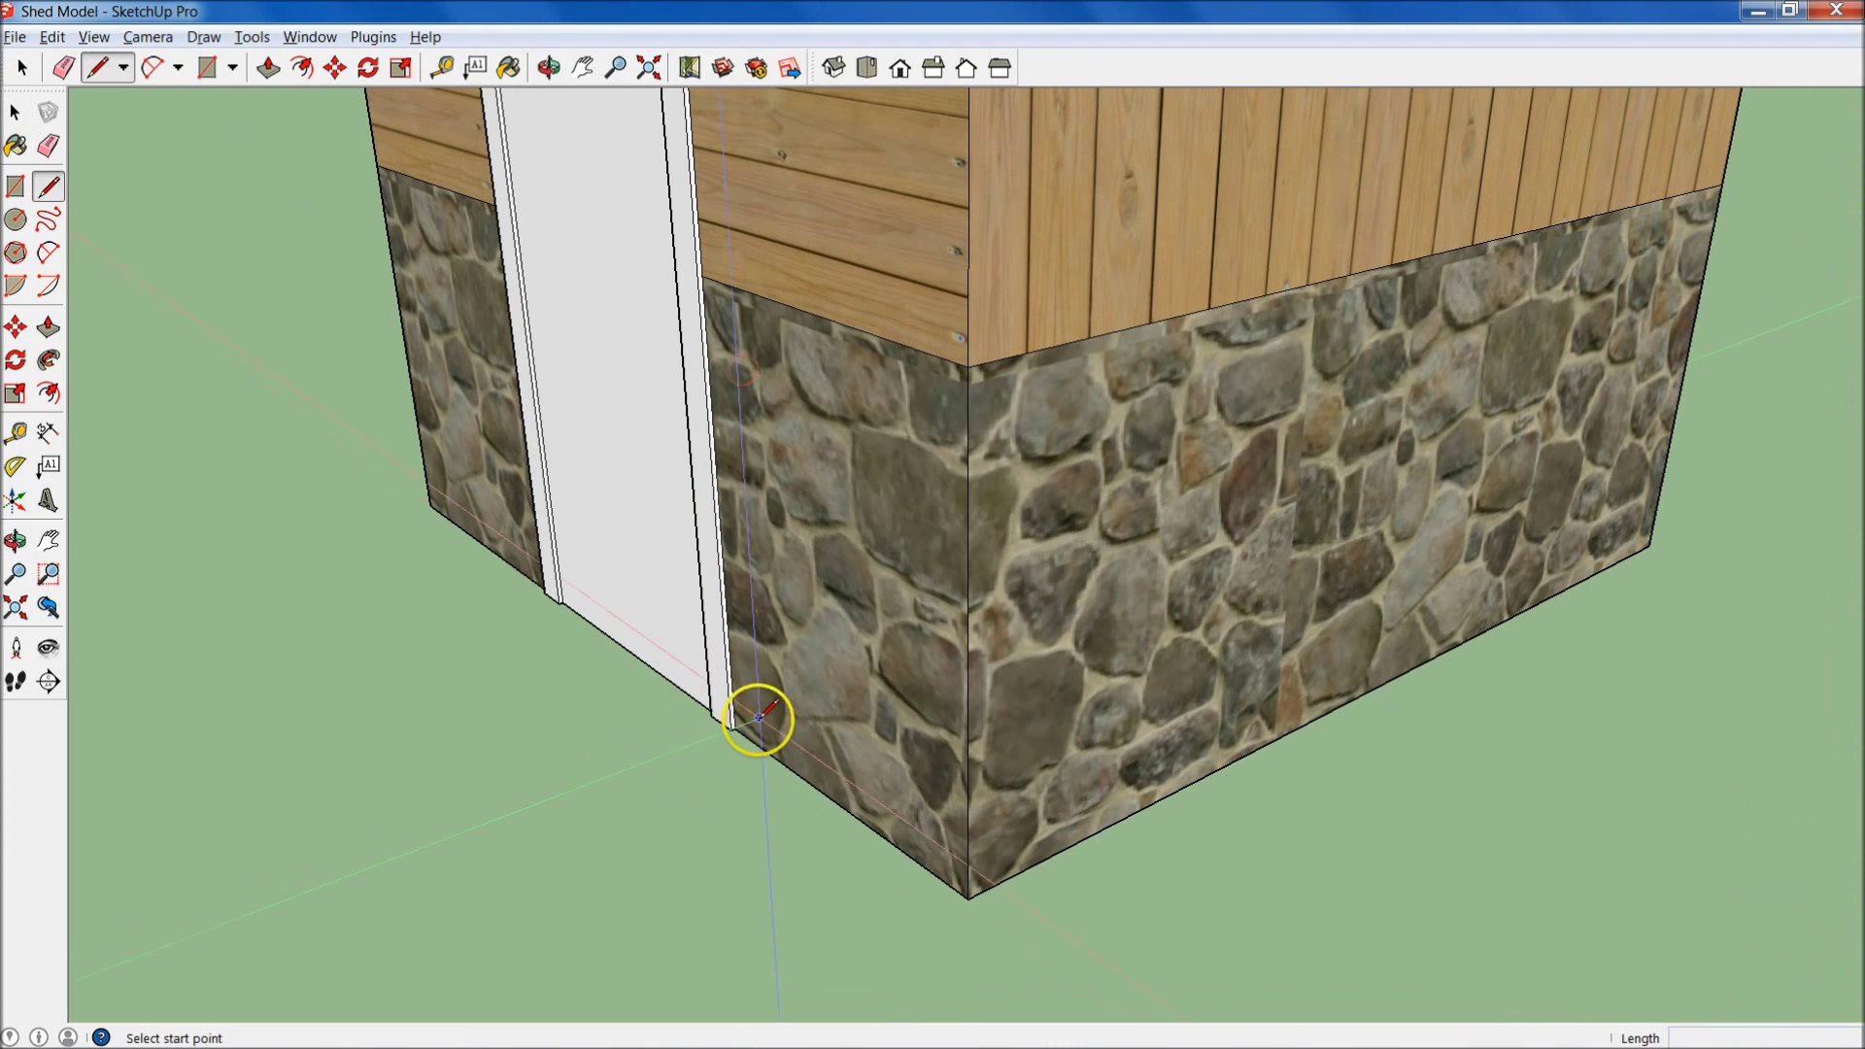
{"action": "left_click", "coordinate": [735, 728]}
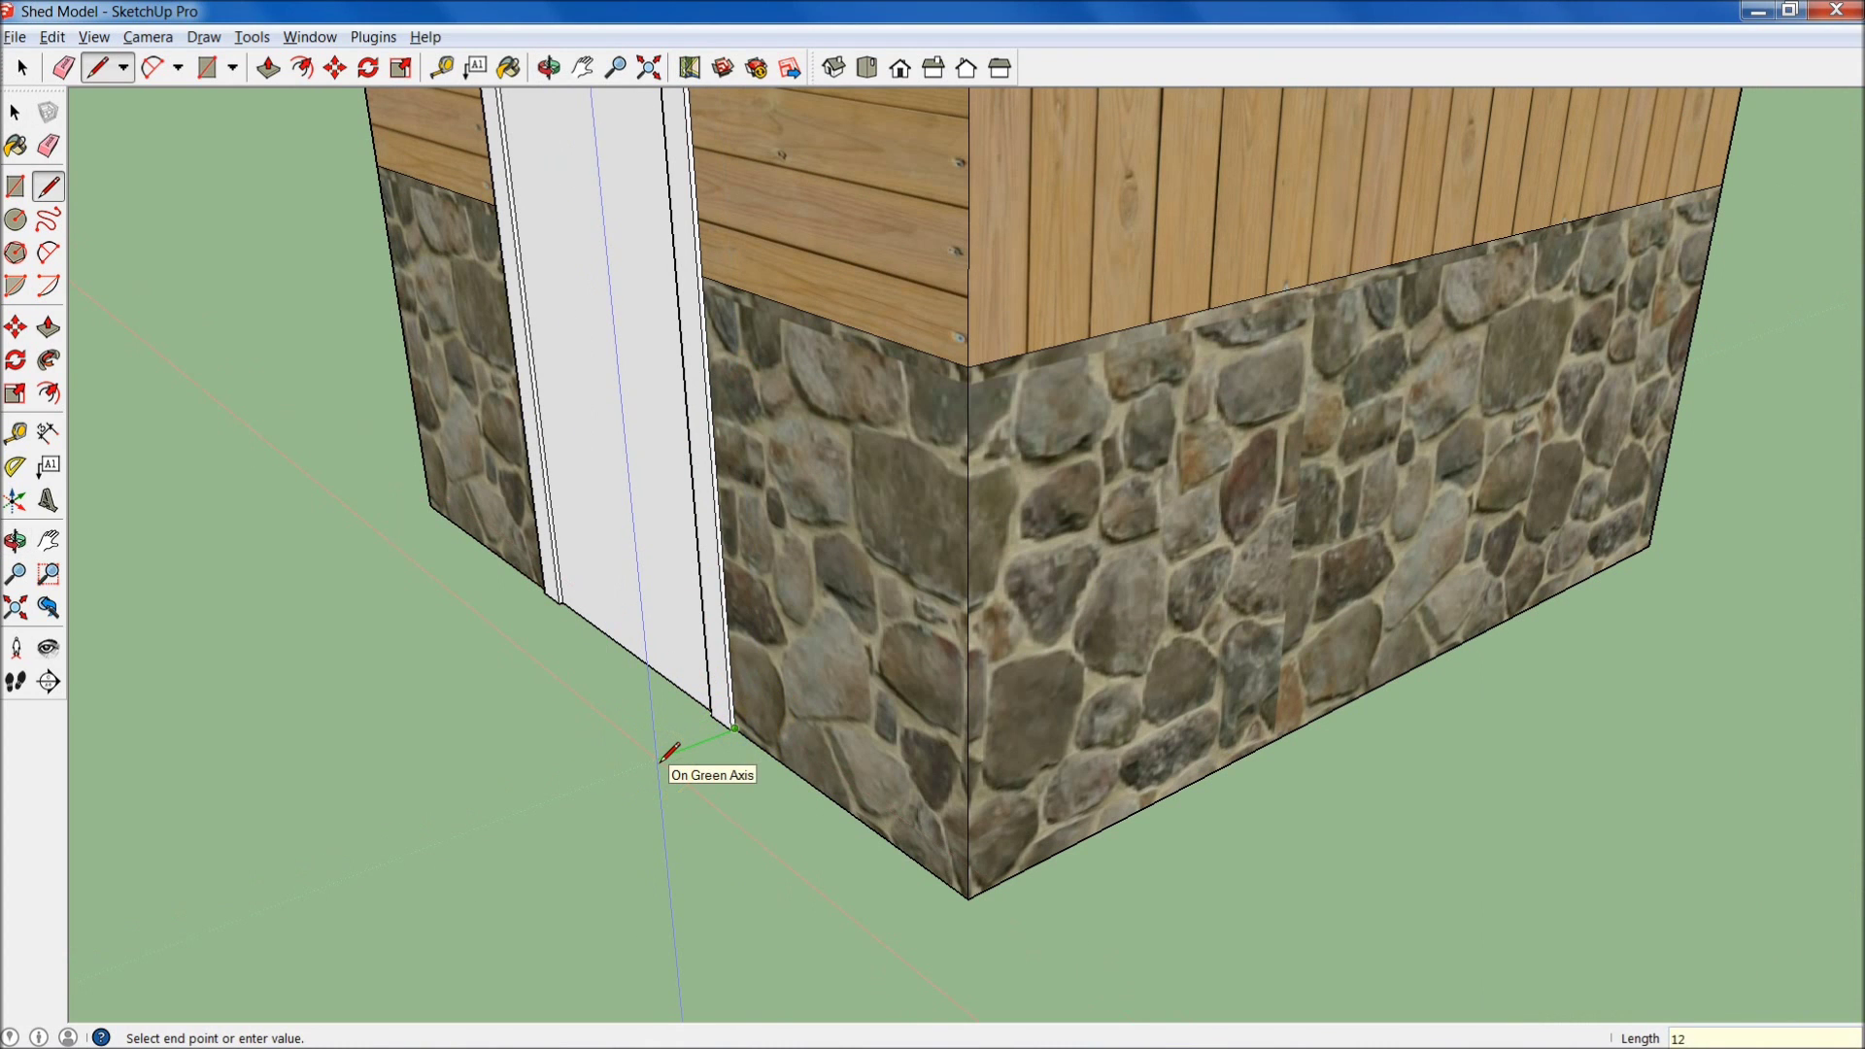
{"action": "left_click", "coordinate": [632, 768]}
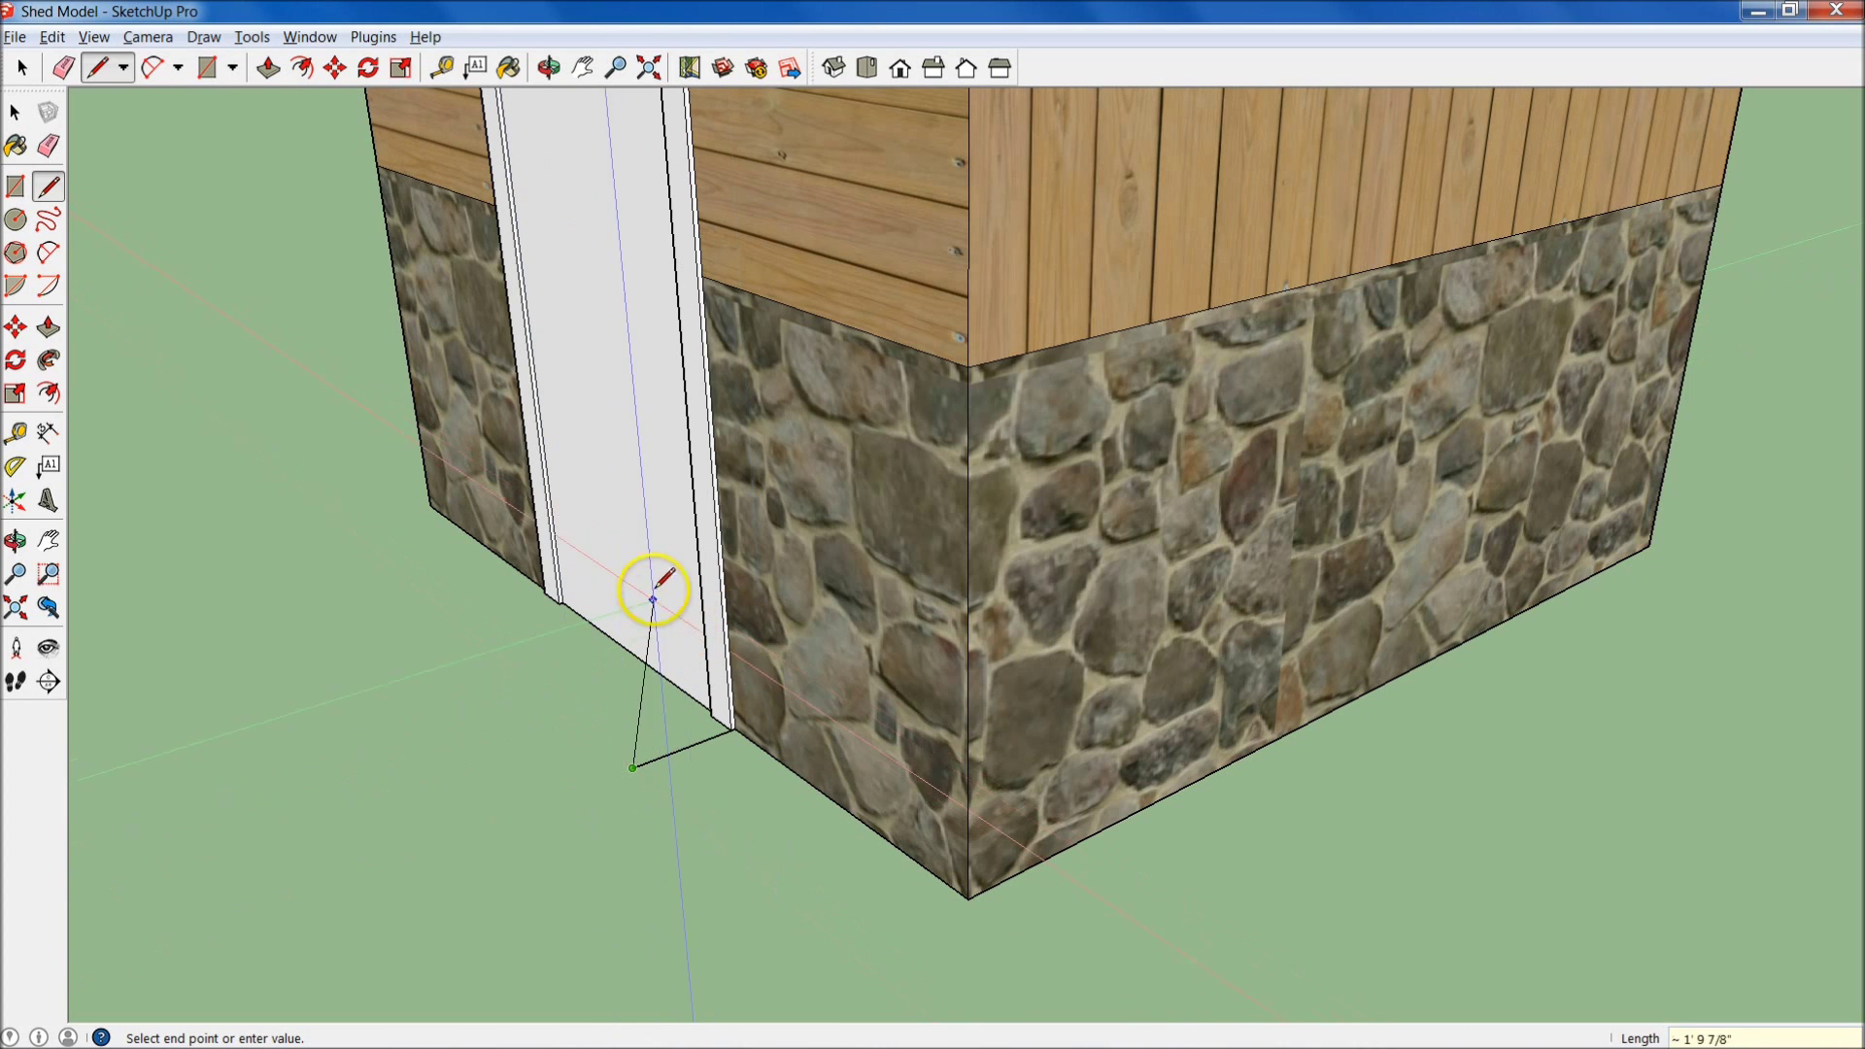
{"action": "key", "text": "shift"}
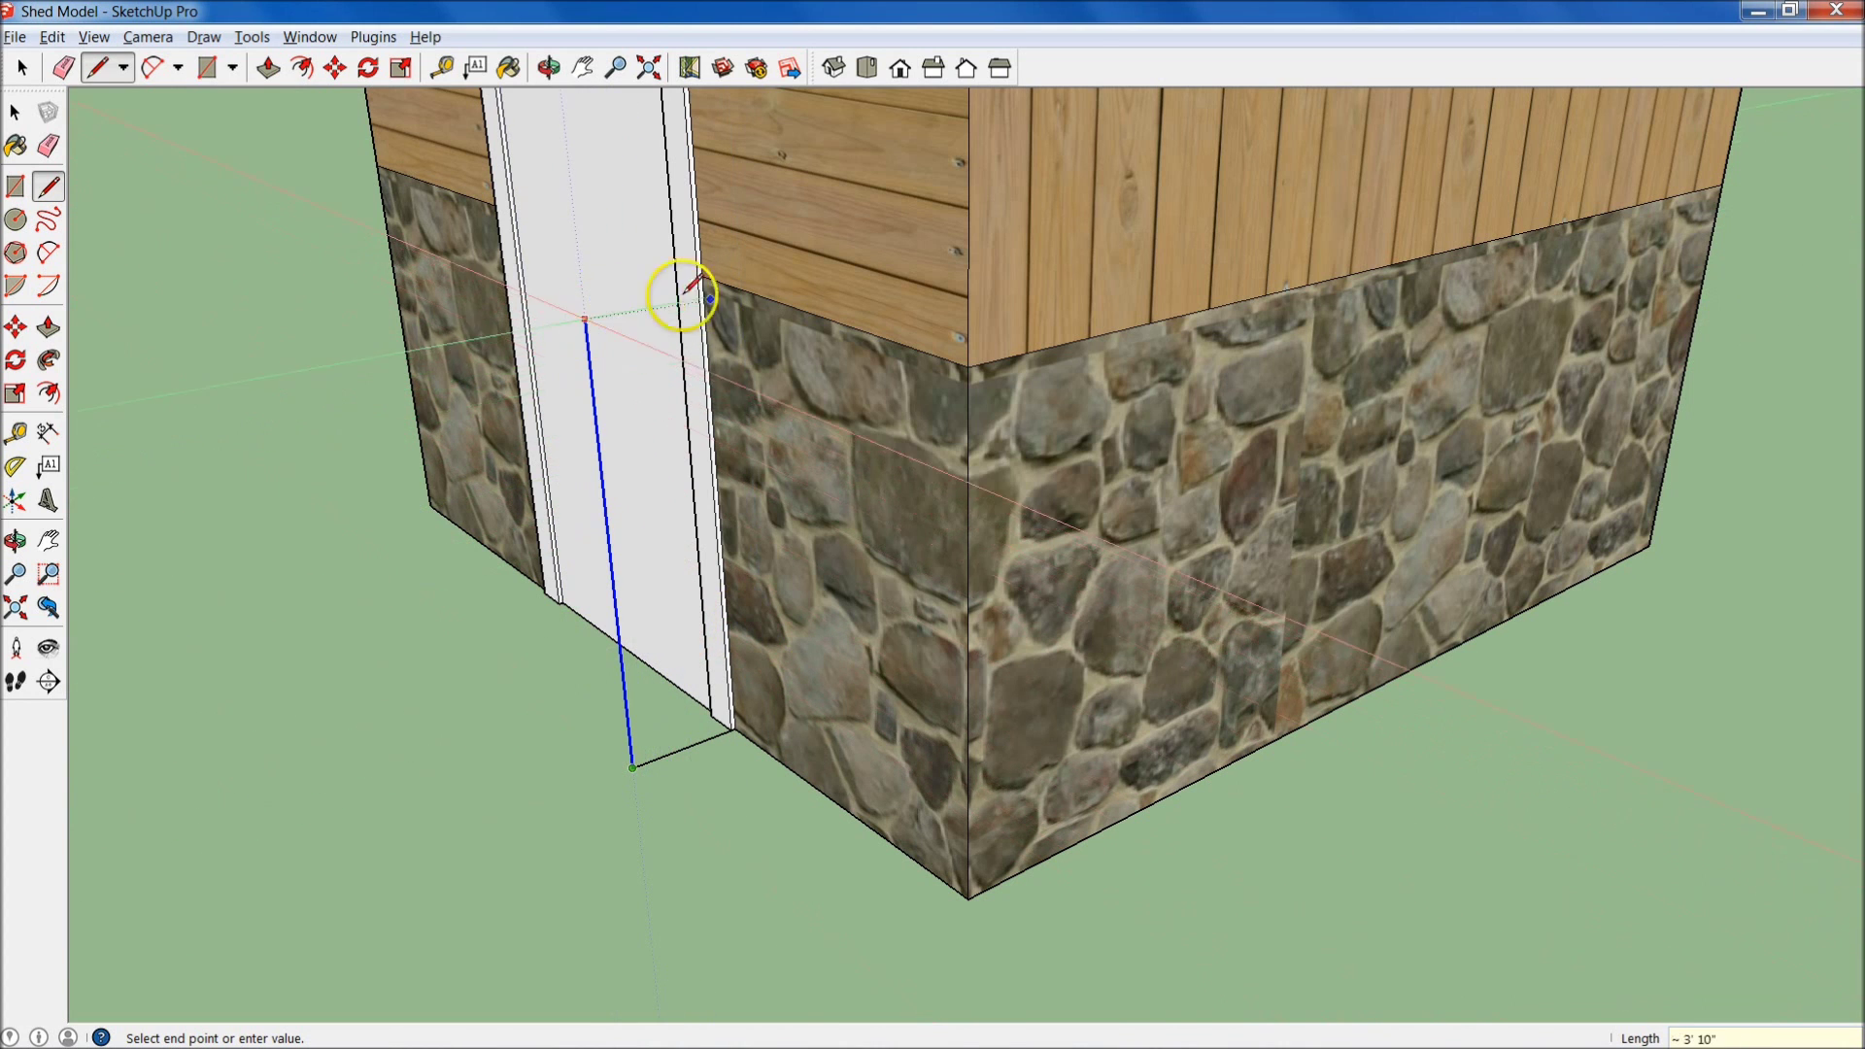
{"action": "left_click", "coordinate": [968, 367]}
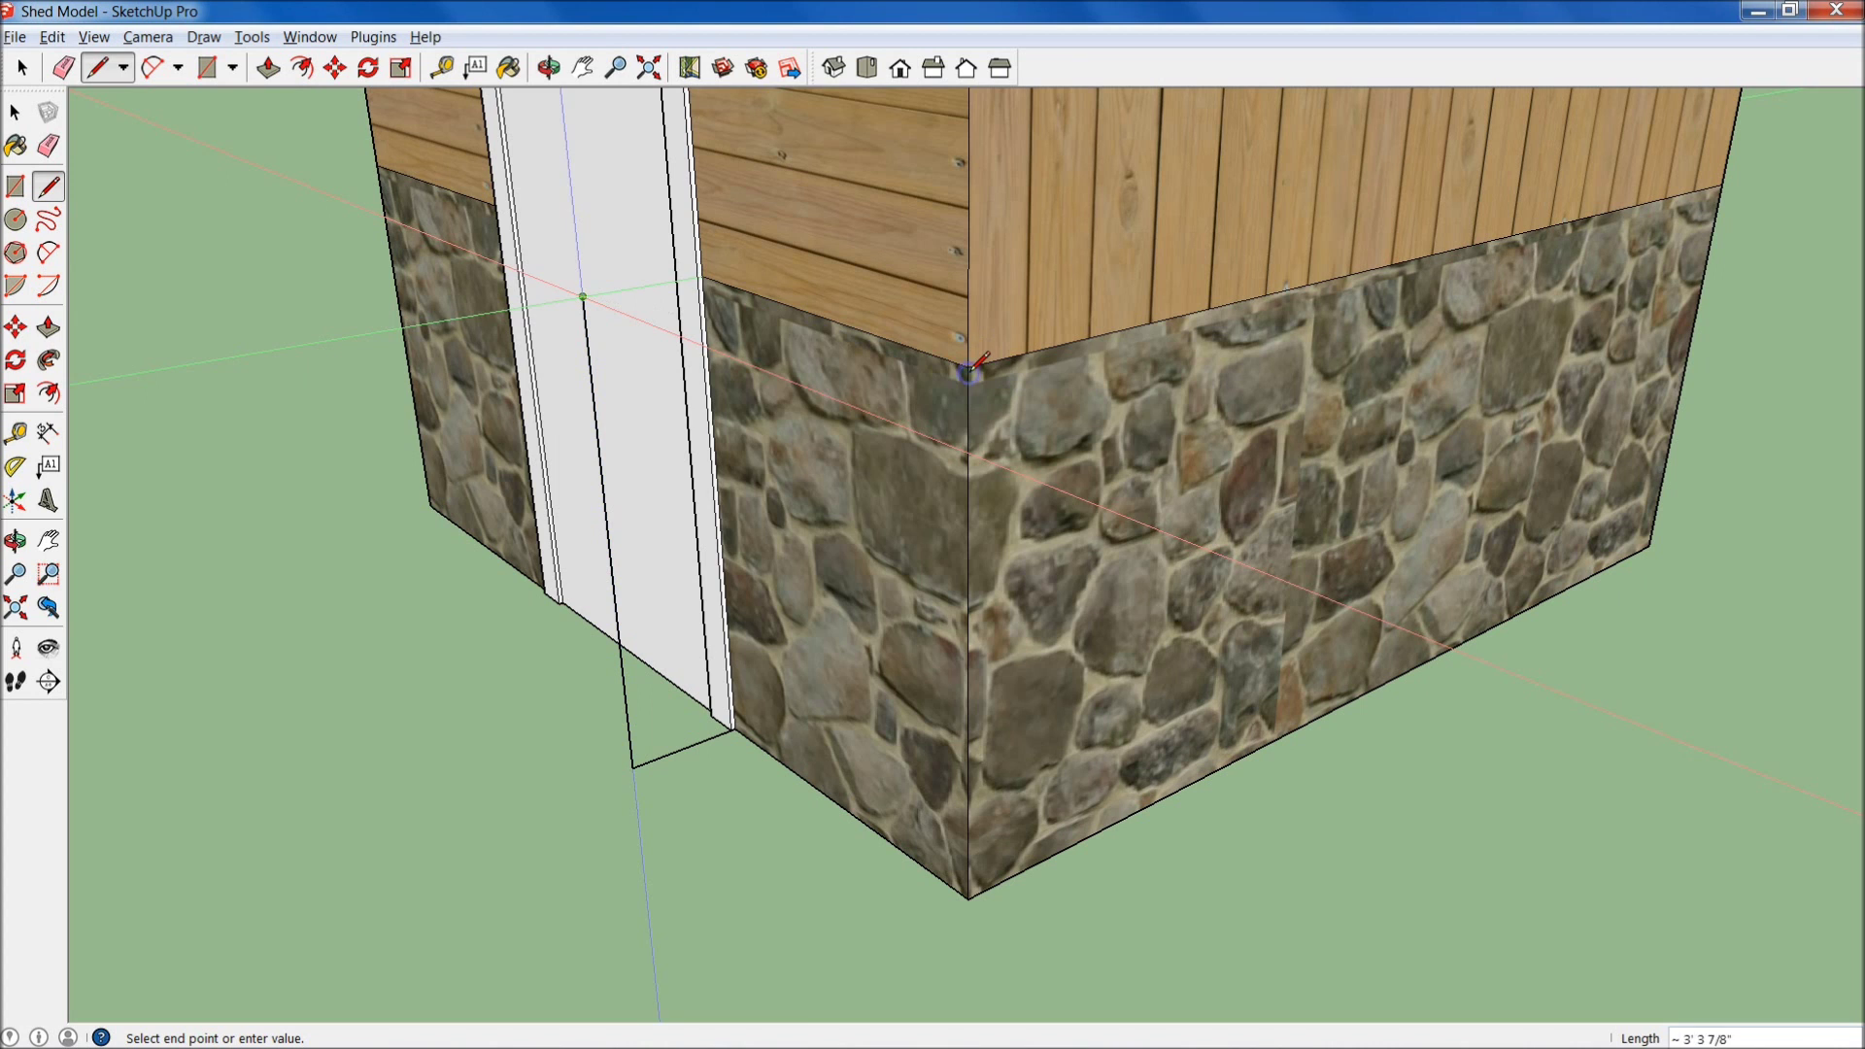
{"action": "left_click", "coordinate": [702, 277]}
- Orbit around the door and stone wall to inspect the new face
{"action": "middle_click_drag", "start_coordinate": [720, 574], "coordinate": [667, 608]}
{"action": "scroll", "coordinate": [666, 608], "scroll_direction": "up", "scroll_amount": 3}
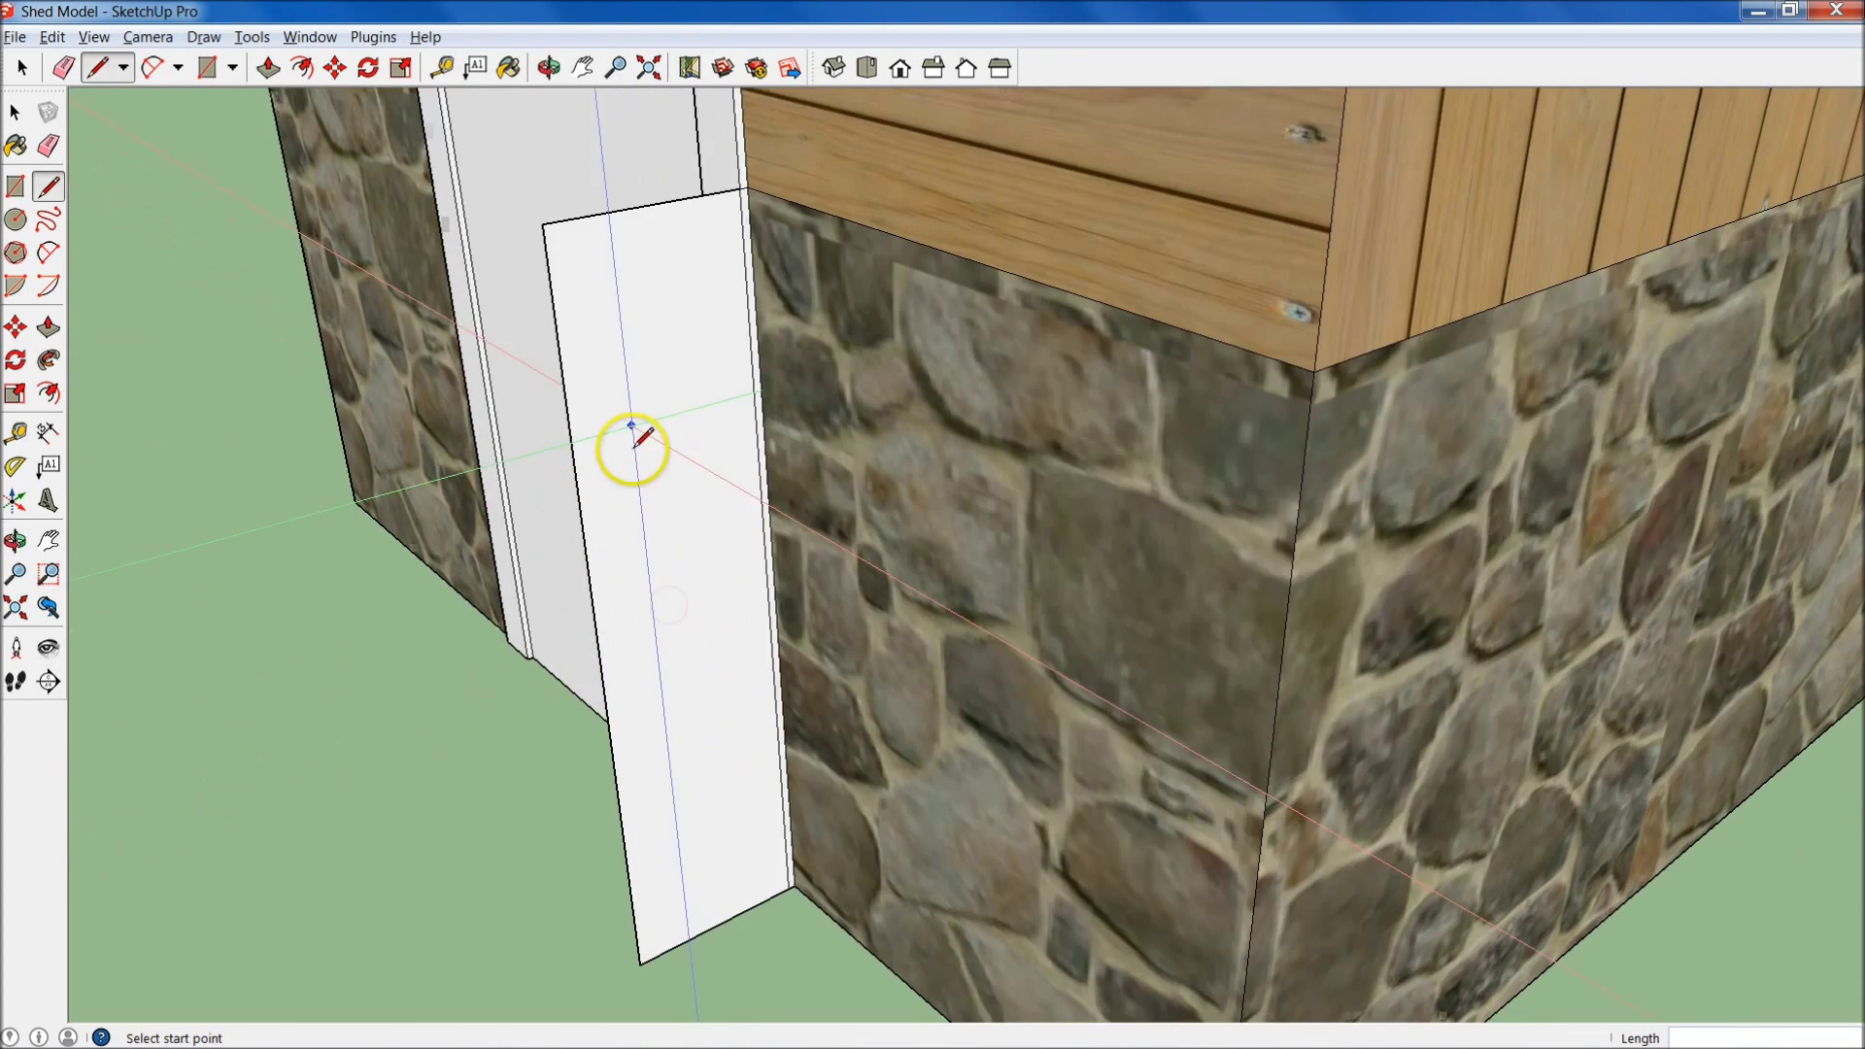
{"action": "middle_click_drag", "start_coordinate": [633, 449], "coordinate": [725, 446]}
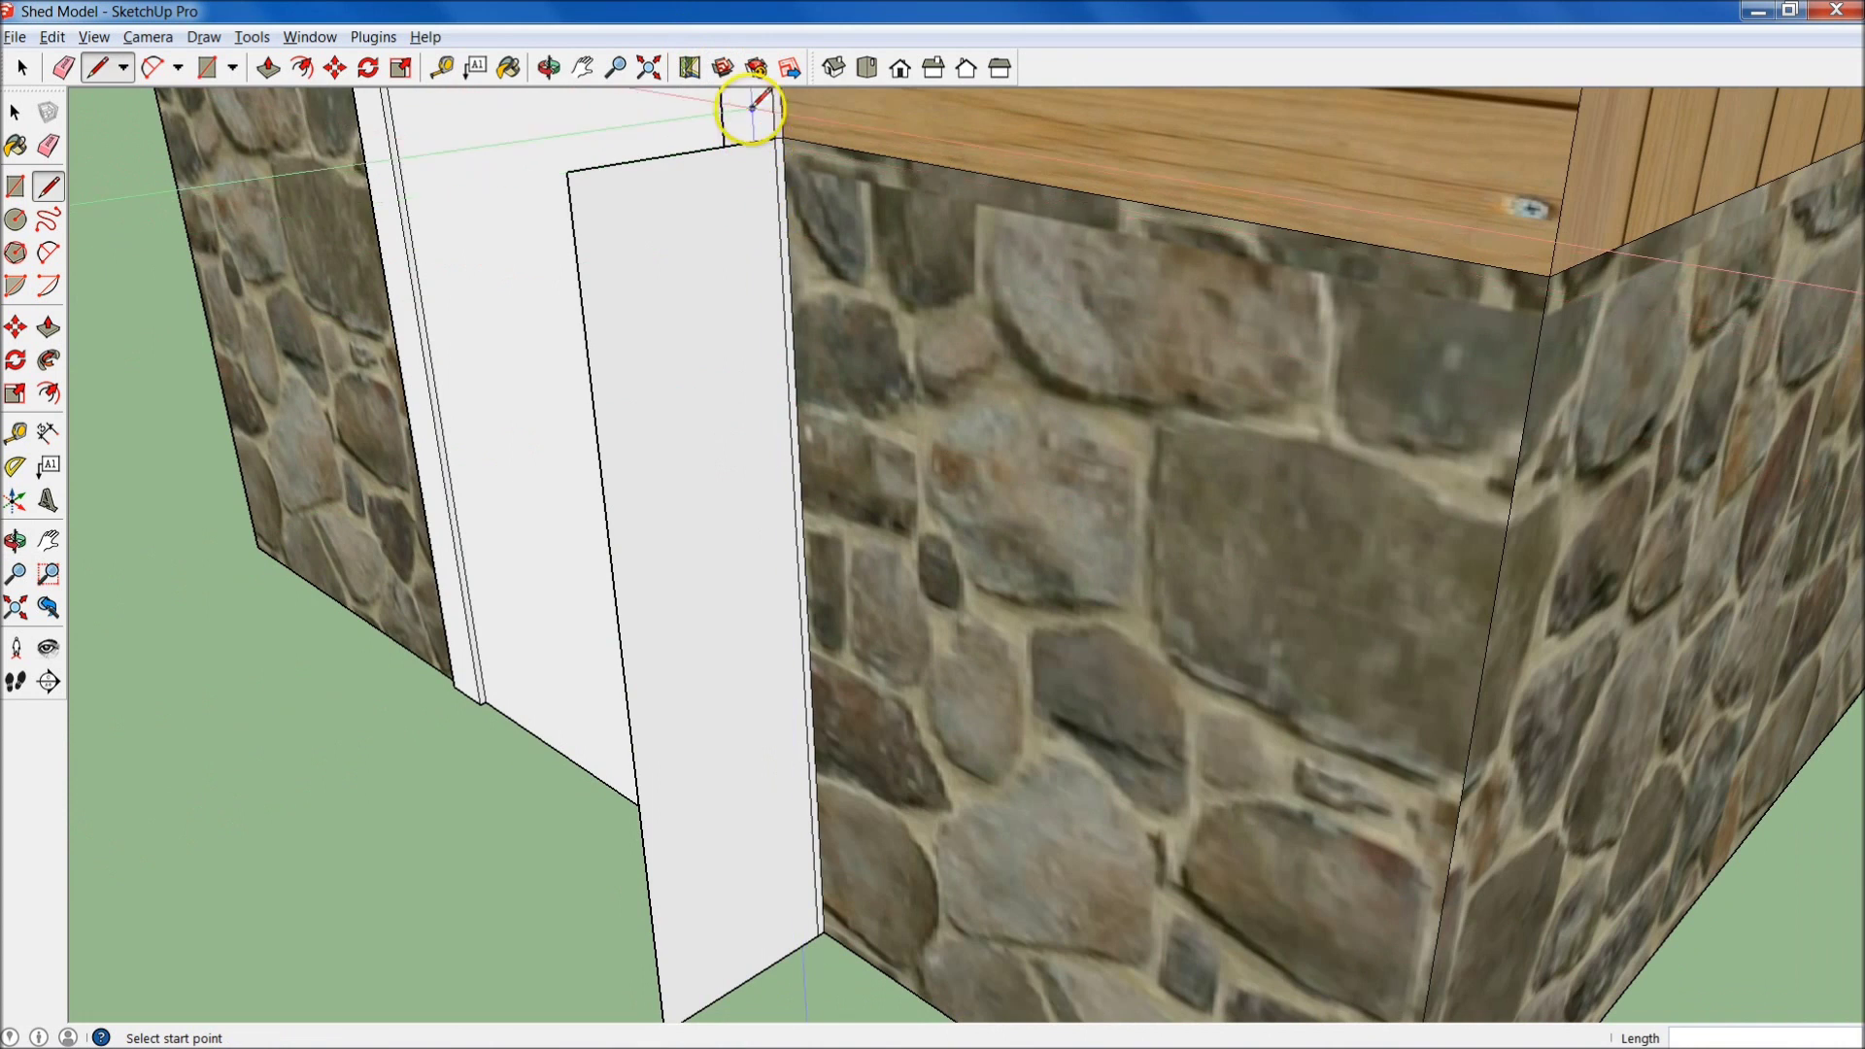
{"action": "middle_click_drag", "start_coordinate": [752, 107], "coordinate": [1040, 379]}
{"action": "scroll", "coordinate": [1041, 379], "scroll_direction": "up", "scroll_amount": 4}
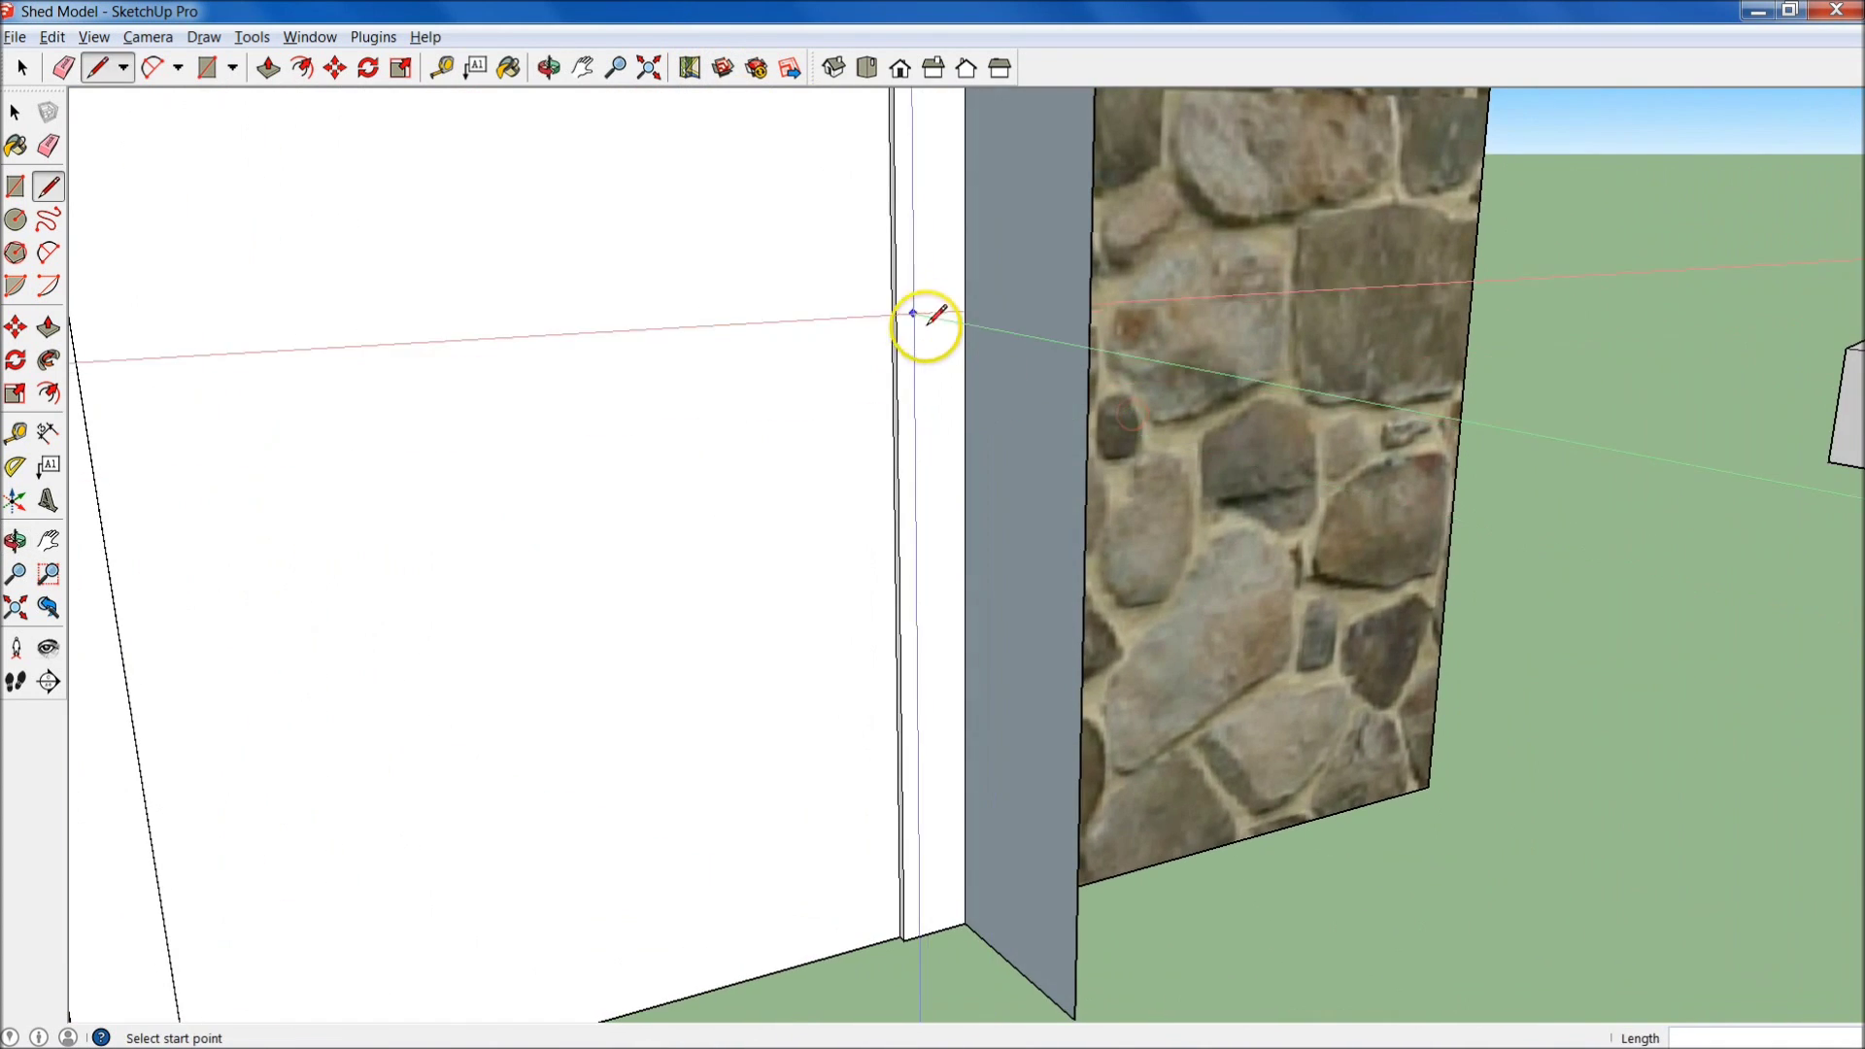
{"action": "middle_click_drag", "start_coordinate": [926, 327], "coordinate": [191, 549]}
{"action": "middle_click_drag", "start_coordinate": [662, 636], "coordinate": [795, 516], "text": "shift"}
{"action": "scroll", "coordinate": [1003, 545], "scroll_direction": "down", "scroll_amount": 3}
{"action": "middle_click_drag", "start_coordinate": [1004, 535], "coordinate": [981, 574], "text": "shift"}
- Try sweeping the door-side face along the wall base with Follow Me, then undo it
{"action": "key", "text": "shift+f"}
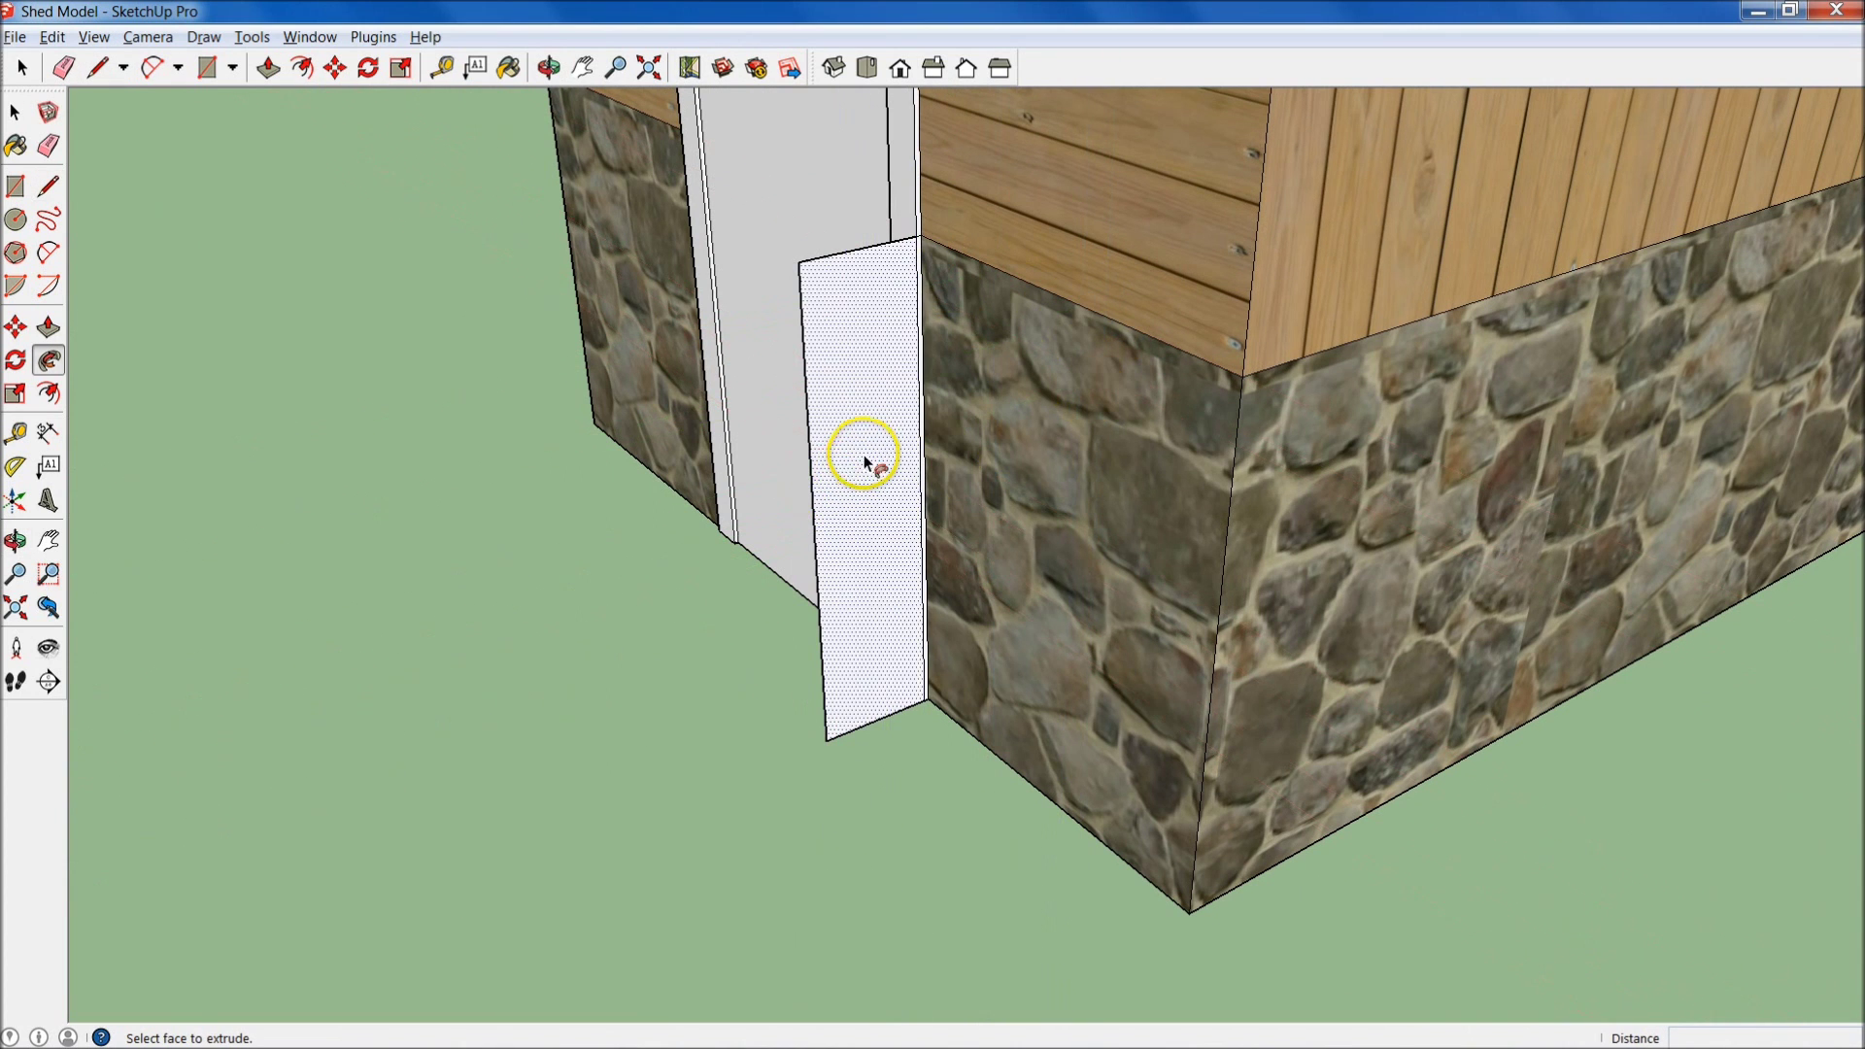
{"action": "mouse_move", "coordinate": [891, 691]}
{"action": "left_mouse_down"}
{"action": "mouse_move", "coordinate": [999, 779]}
{"action": "mouse_move", "coordinate": [1212, 882]}
{"action": "mouse_move", "coordinate": [1545, 470]}
{"action": "mouse_move", "coordinate": [1233, 766]}
{"action": "mouse_move", "coordinate": [1370, 784]}
{"action": "mouse_move", "coordinate": [1509, 556]}
{"action": "left_mouse_up"}
{"action": "middle_click_drag", "start_coordinate": [1380, 456], "coordinate": [1079, 544]}
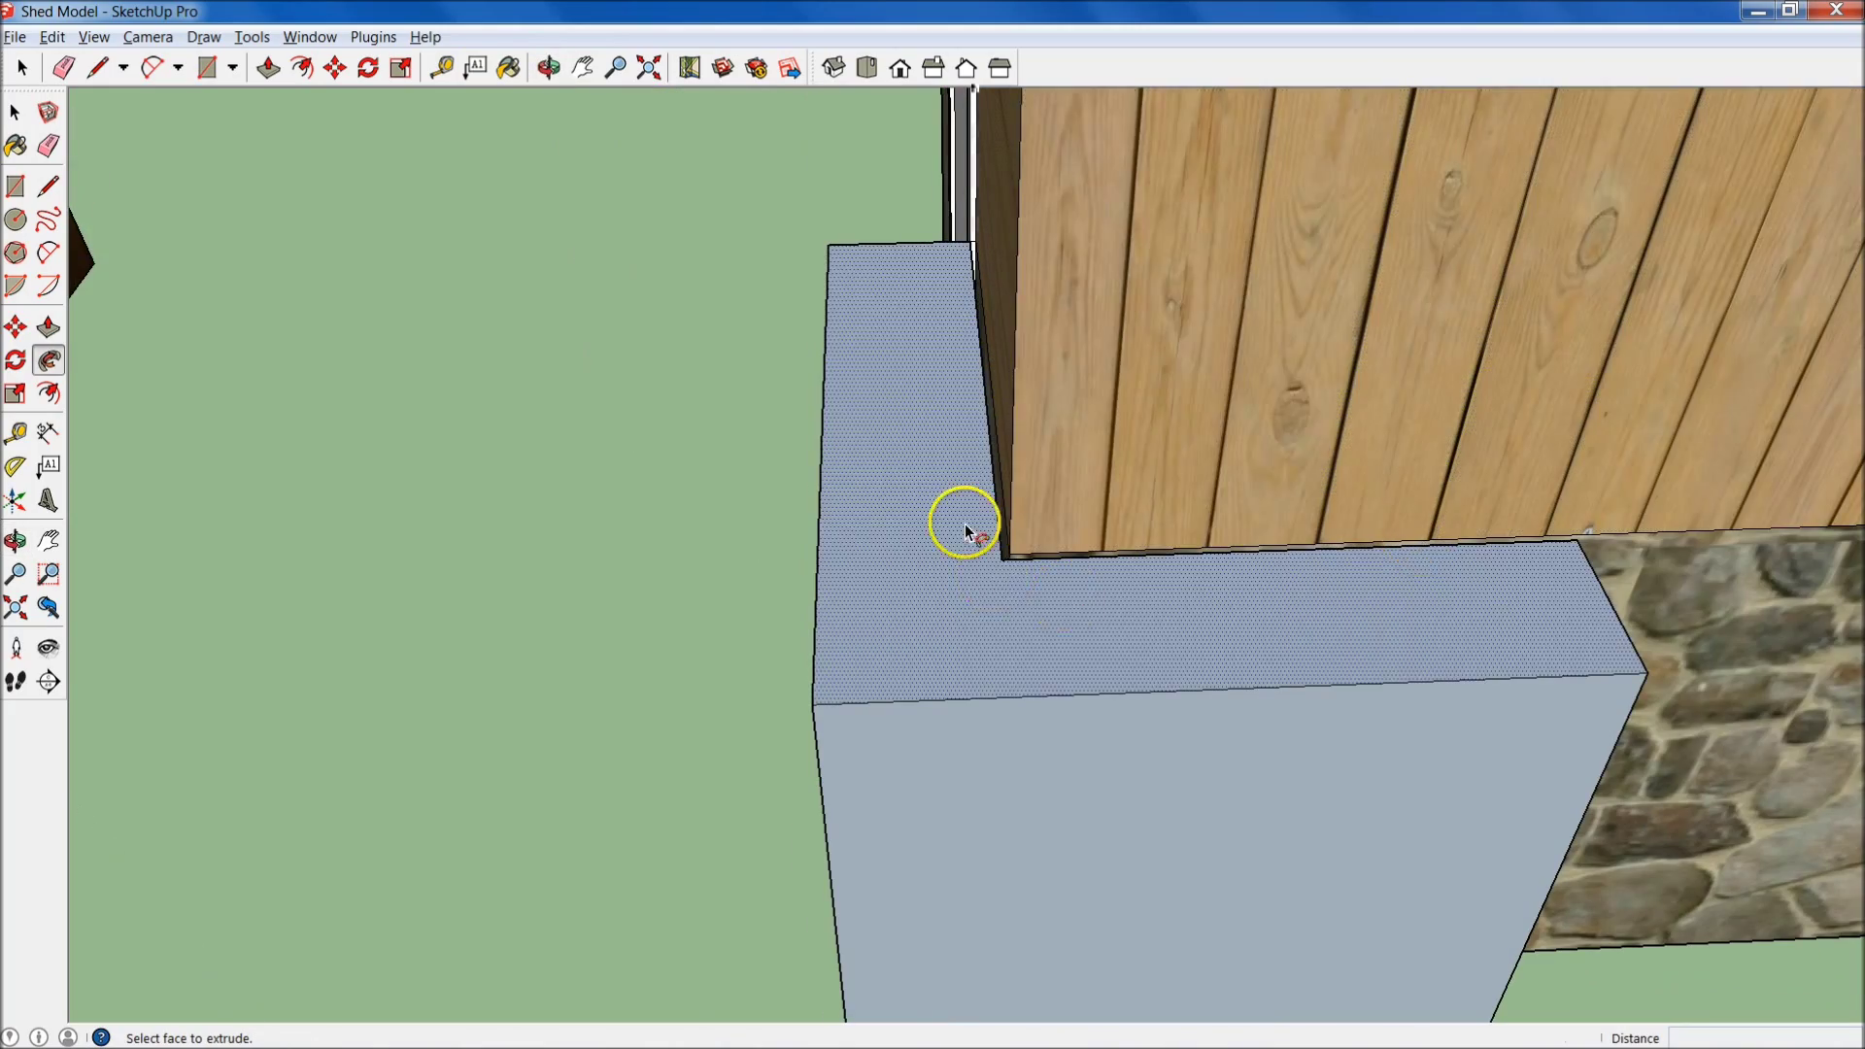
{"action": "key", "text": "ctrl+z"}
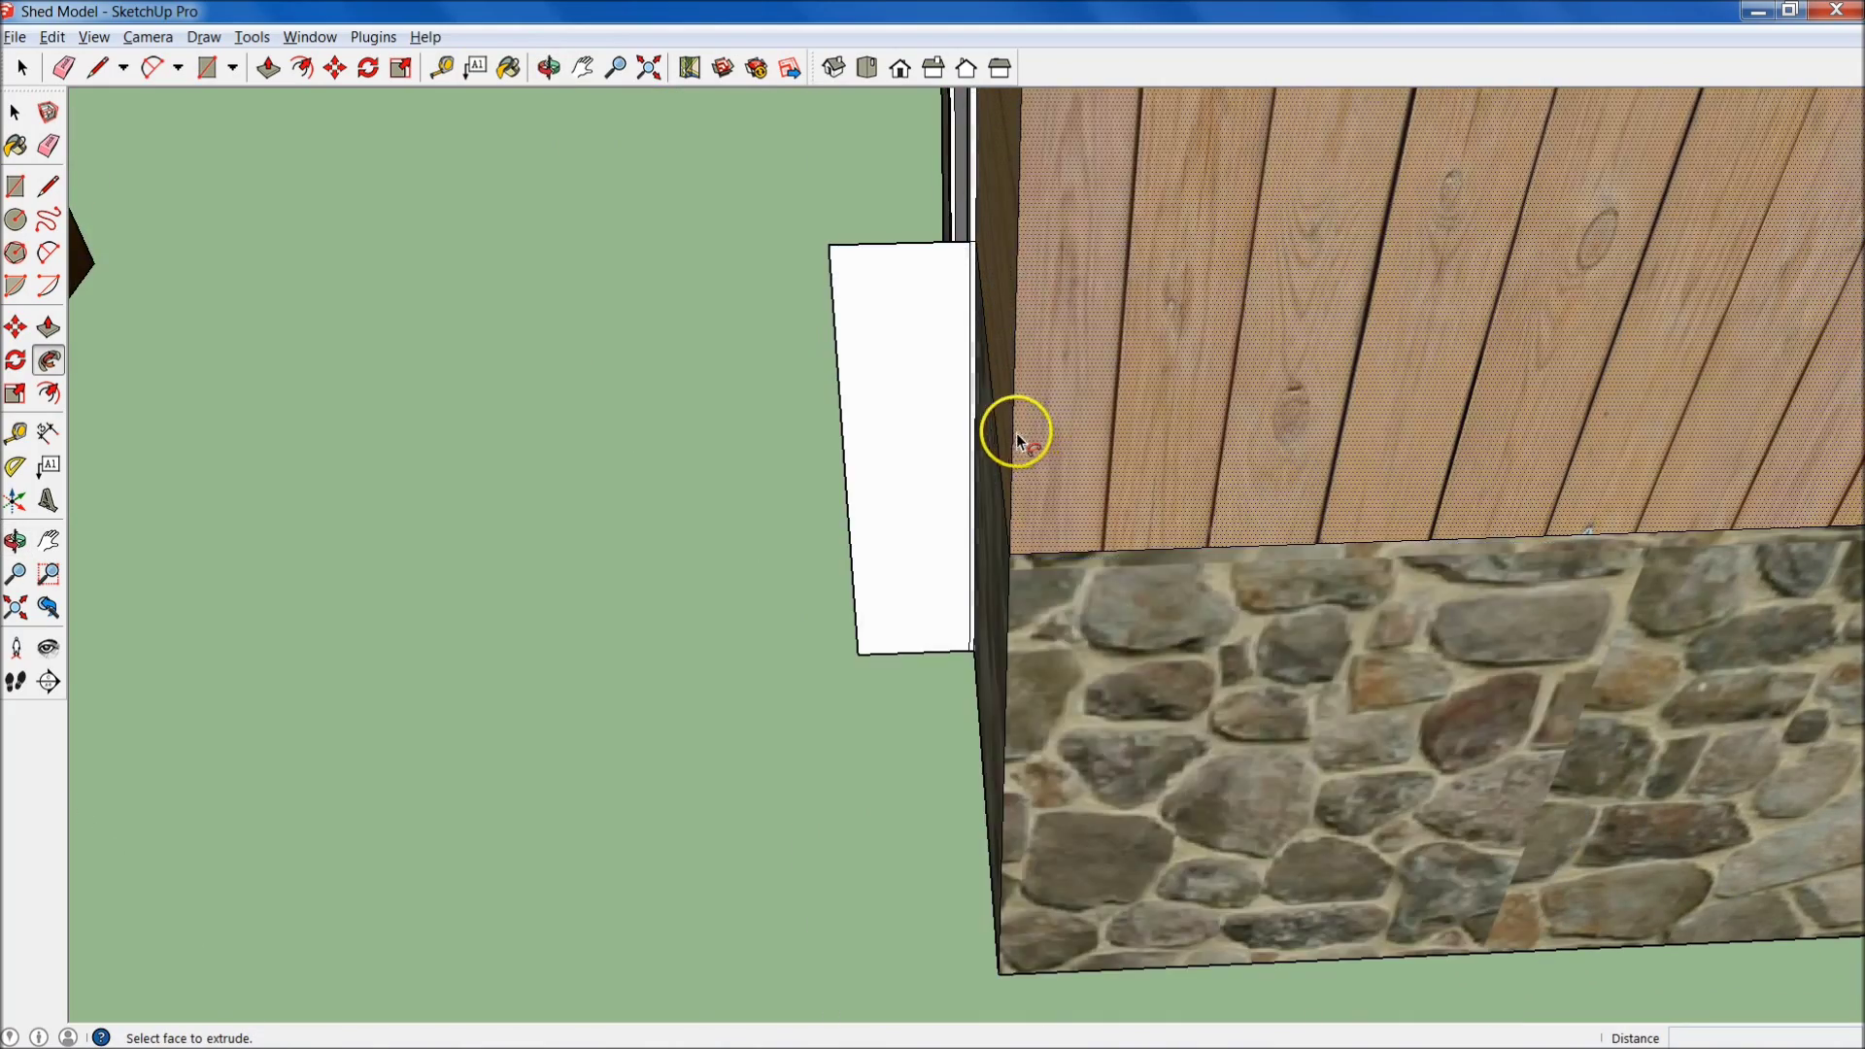
- Recess the thin door jamb face by 1/2 inch with Push/Pull
{"action": "middle_click_drag", "start_coordinate": [1016, 433], "coordinate": [1103, 729]}
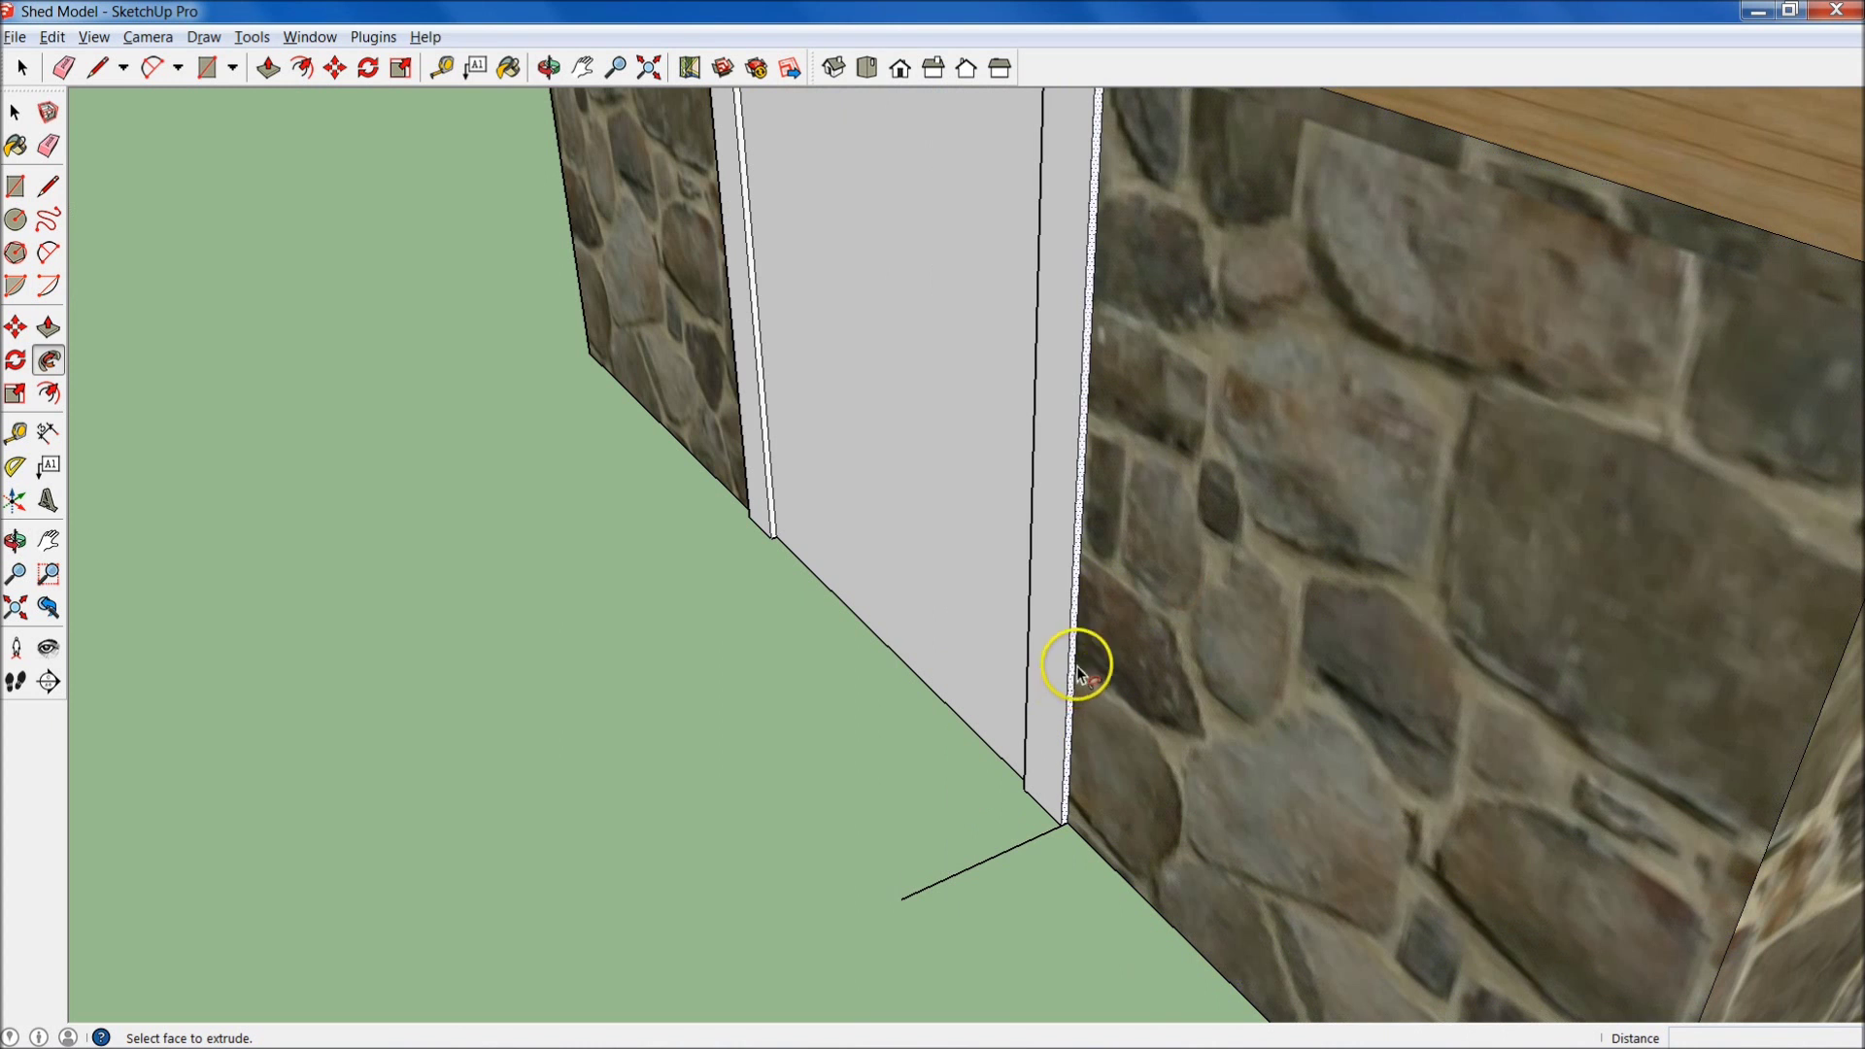
{"action": "key", "text": "p"}
{"action": "left_click_drag", "start_coordinate": [1069, 661], "coordinate": [1069, 812]}
- Draw a 4' vertical line up from the jamb corner and close the outline into a face
{"action": "key", "text": "l"}
{"action": "left_click", "coordinate": [1066, 821]}
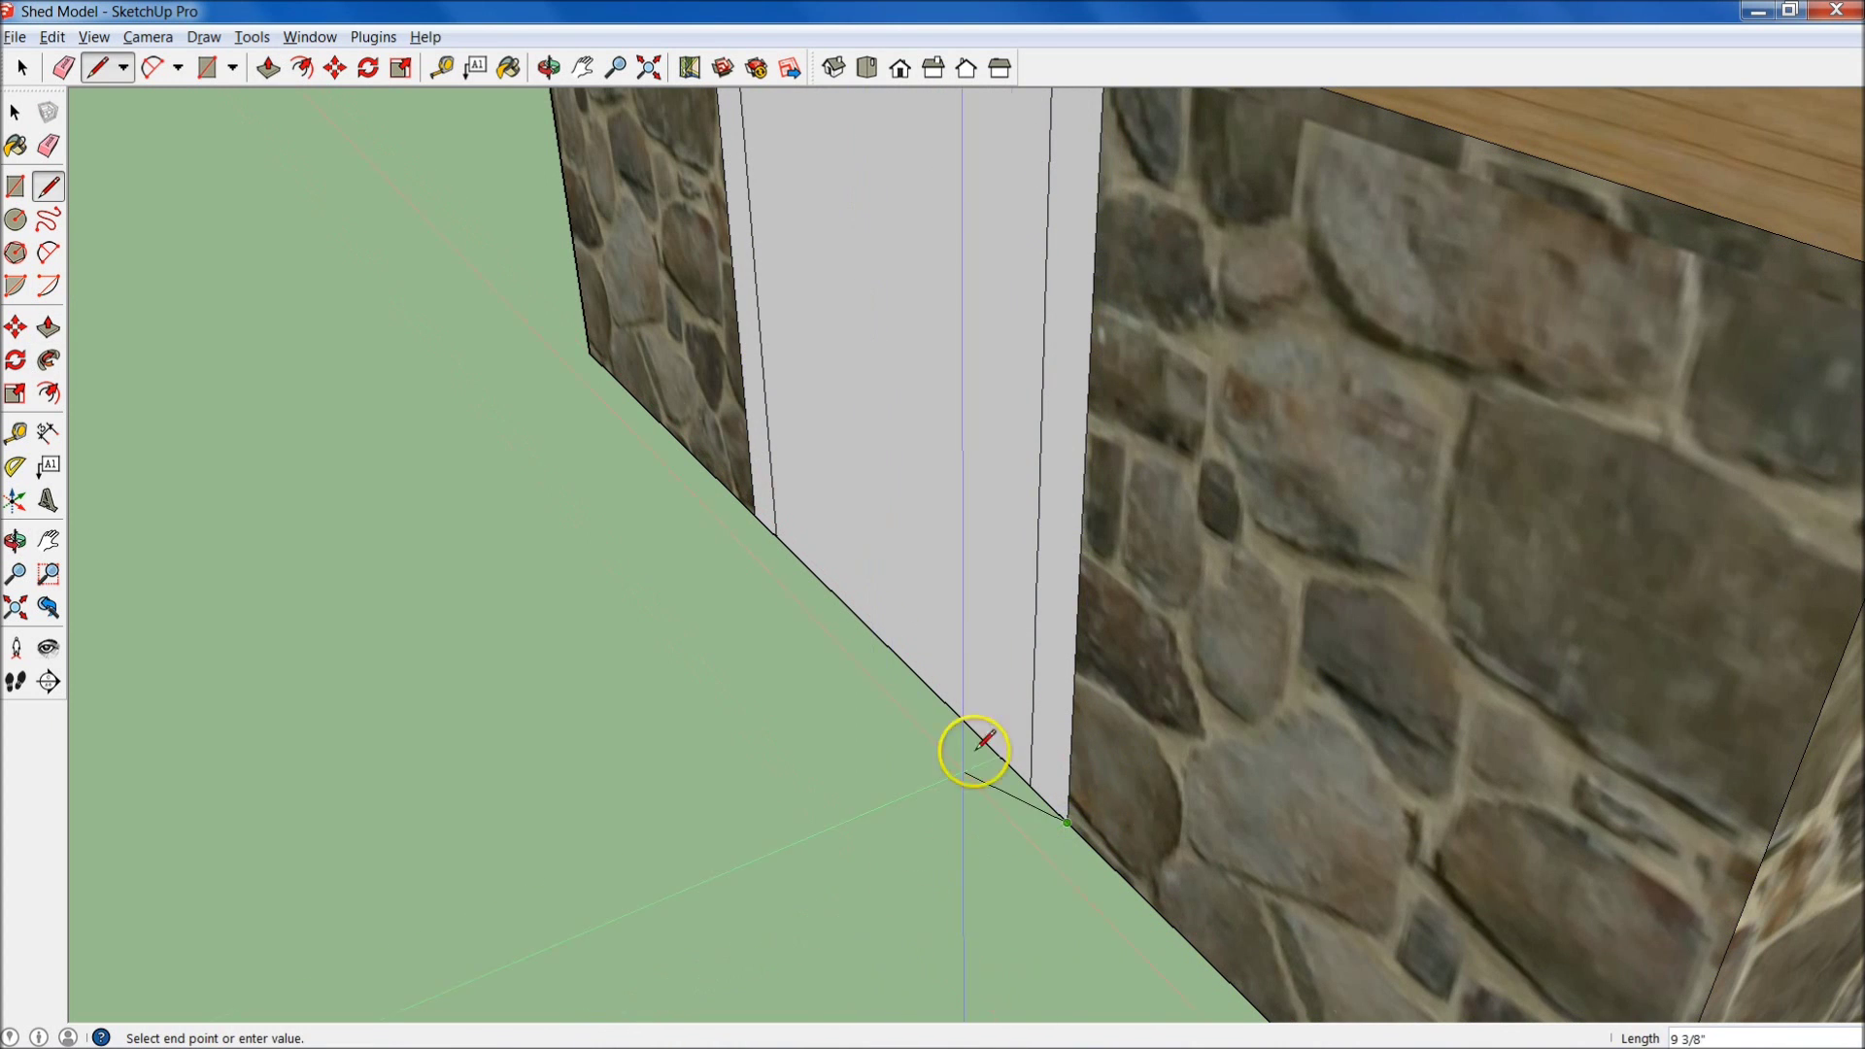
{"action": "middle_click_drag", "start_coordinate": [976, 750], "coordinate": [777, 693]}
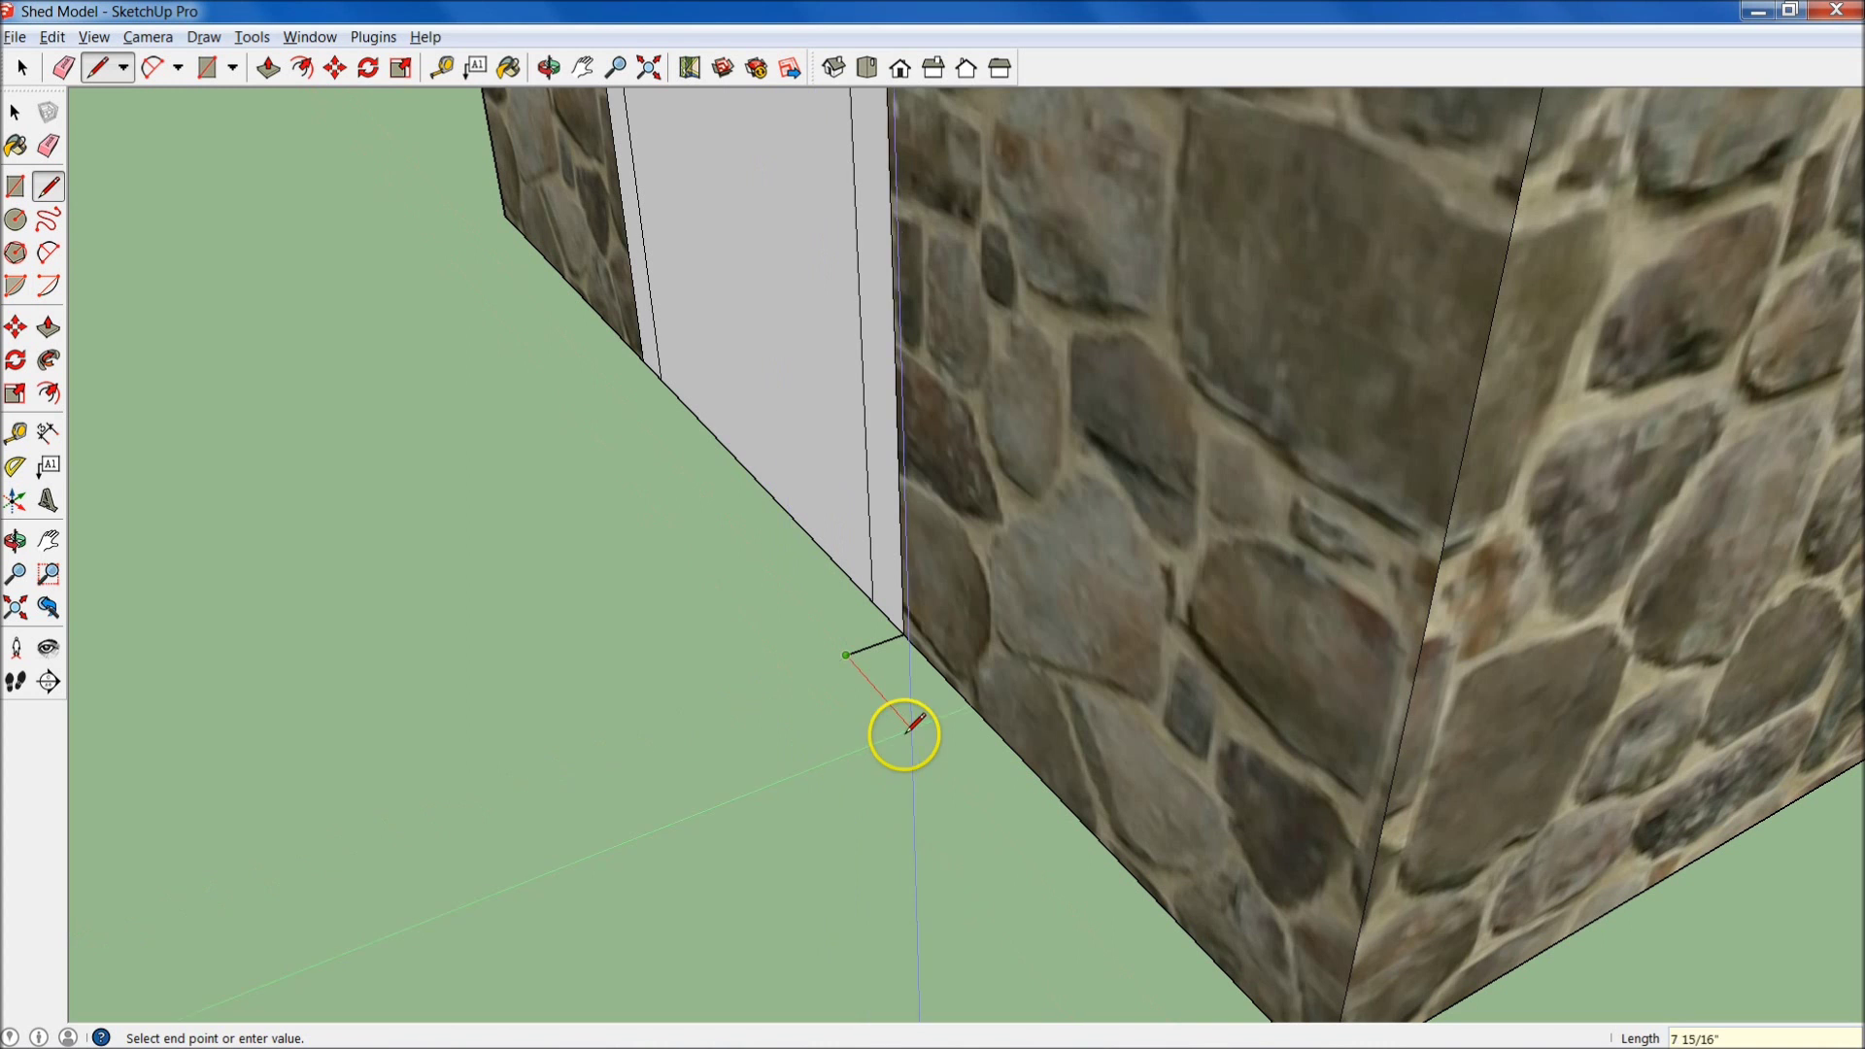
{"action": "middle_click_drag", "start_coordinate": [846, 416], "coordinate": [866, 556]}
{"action": "scroll", "coordinate": [866, 556], "scroll_direction": "down", "scroll_amount": 1}
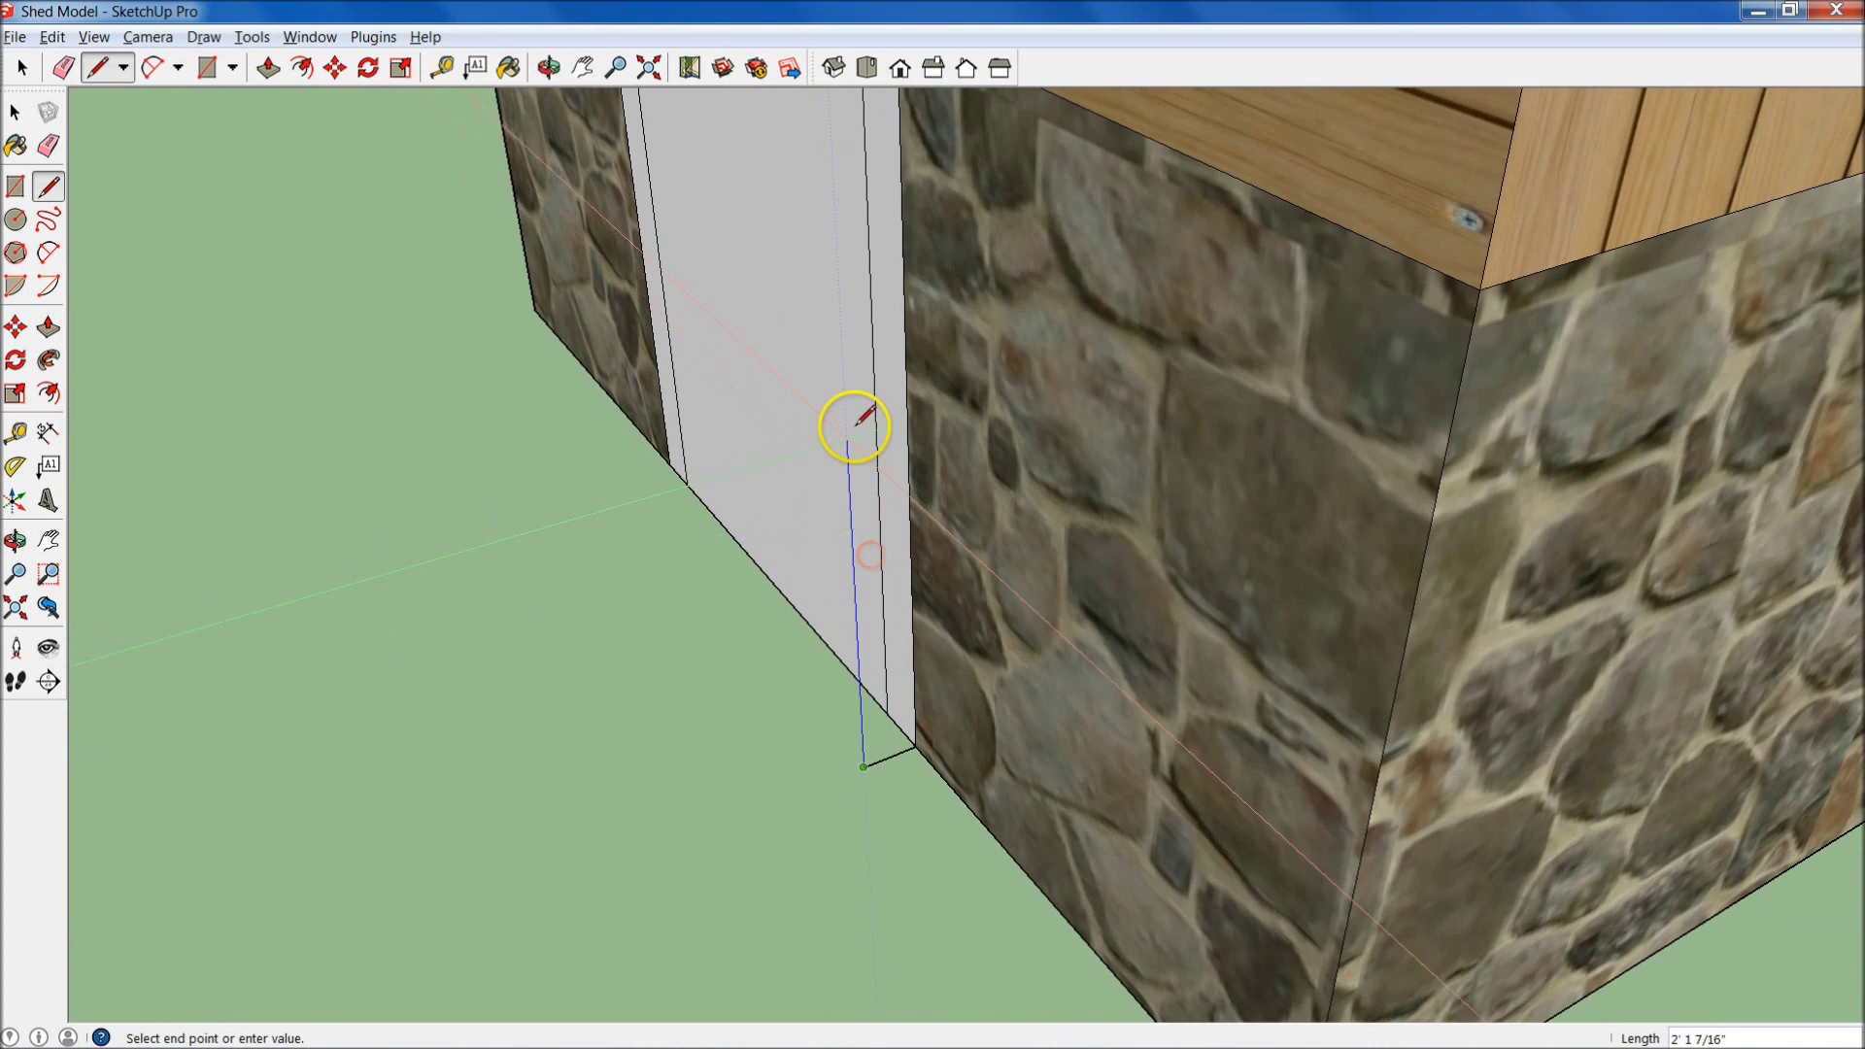
{"action": "scroll", "coordinate": [859, 426], "scroll_direction": "down", "scroll_amount": 4}
{"action": "left_click", "coordinate": [879, 228]}
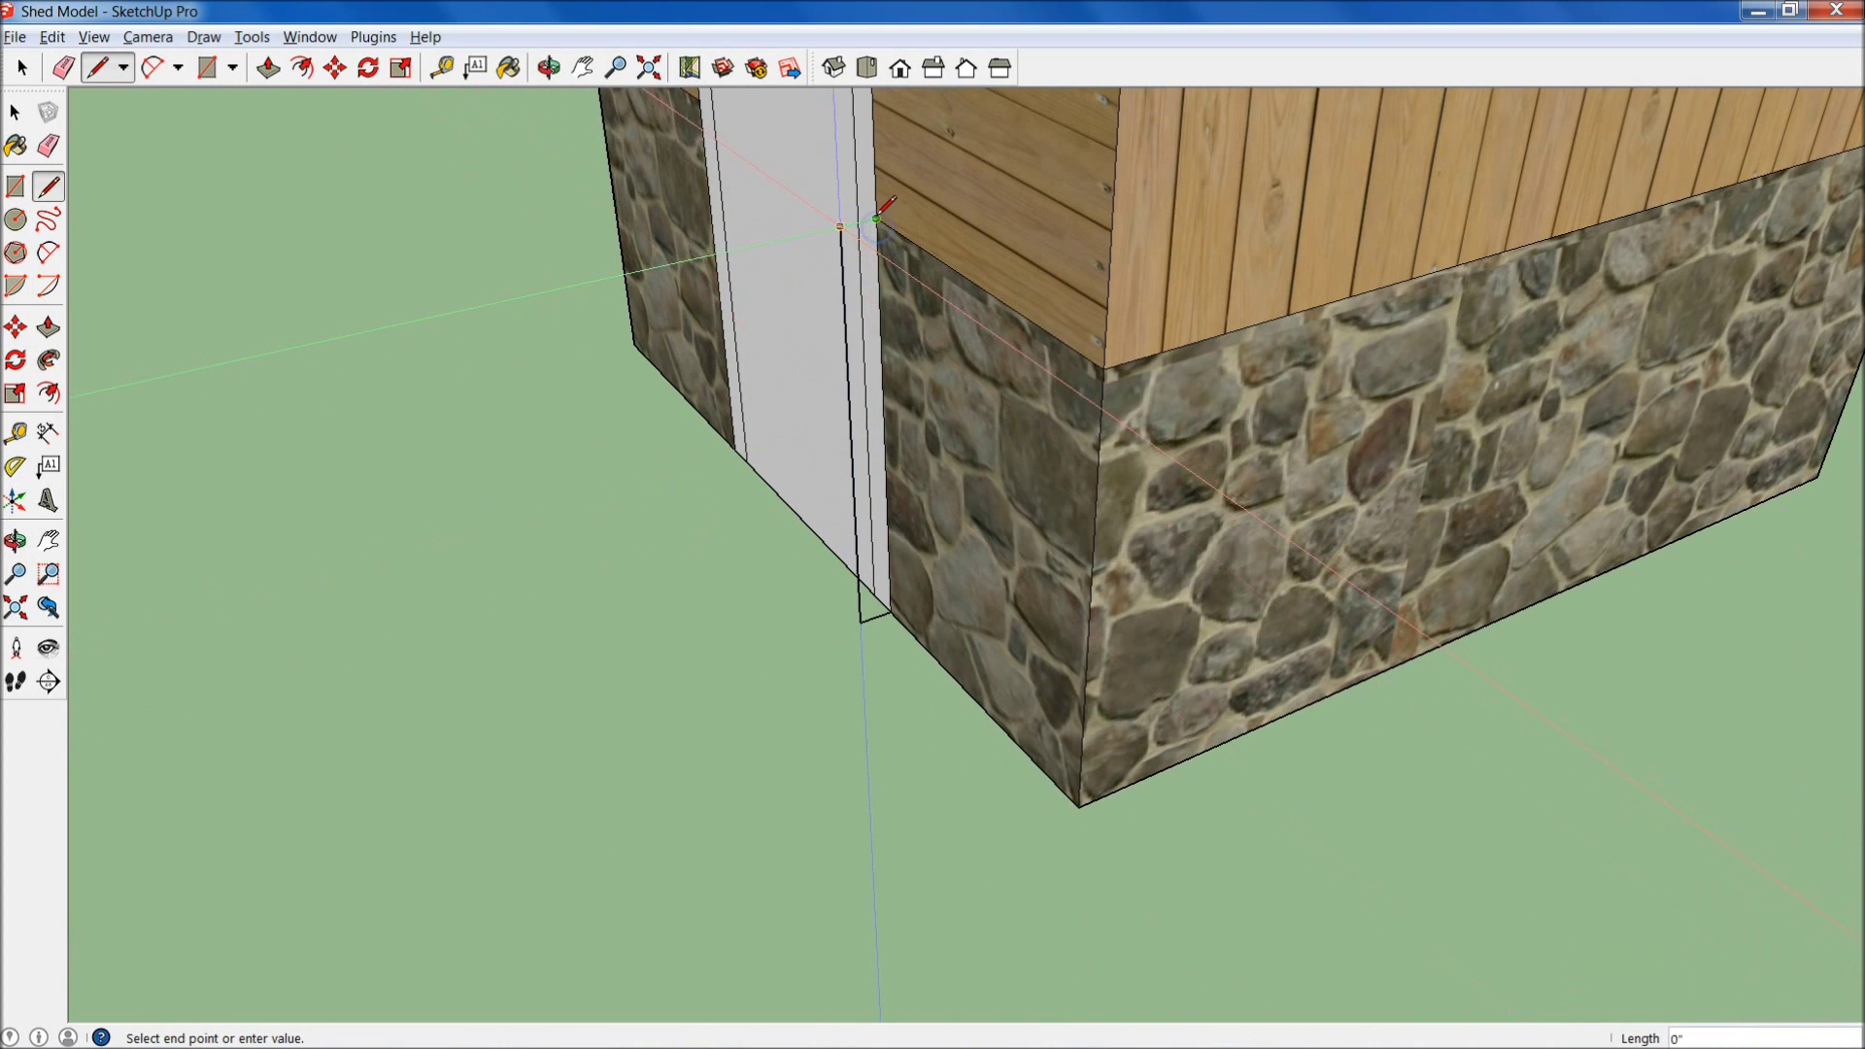
{"action": "left_click", "coordinate": [876, 219]}
{"action": "scroll", "coordinate": [878, 525], "scroll_direction": "up", "scroll_amount": 3}
- Look up at the shed's underside and start a Follow Me sweep from the bottom face, then cancel it
{"action": "scroll", "coordinate": [894, 555], "scroll_direction": "down", "scroll_amount": 4}
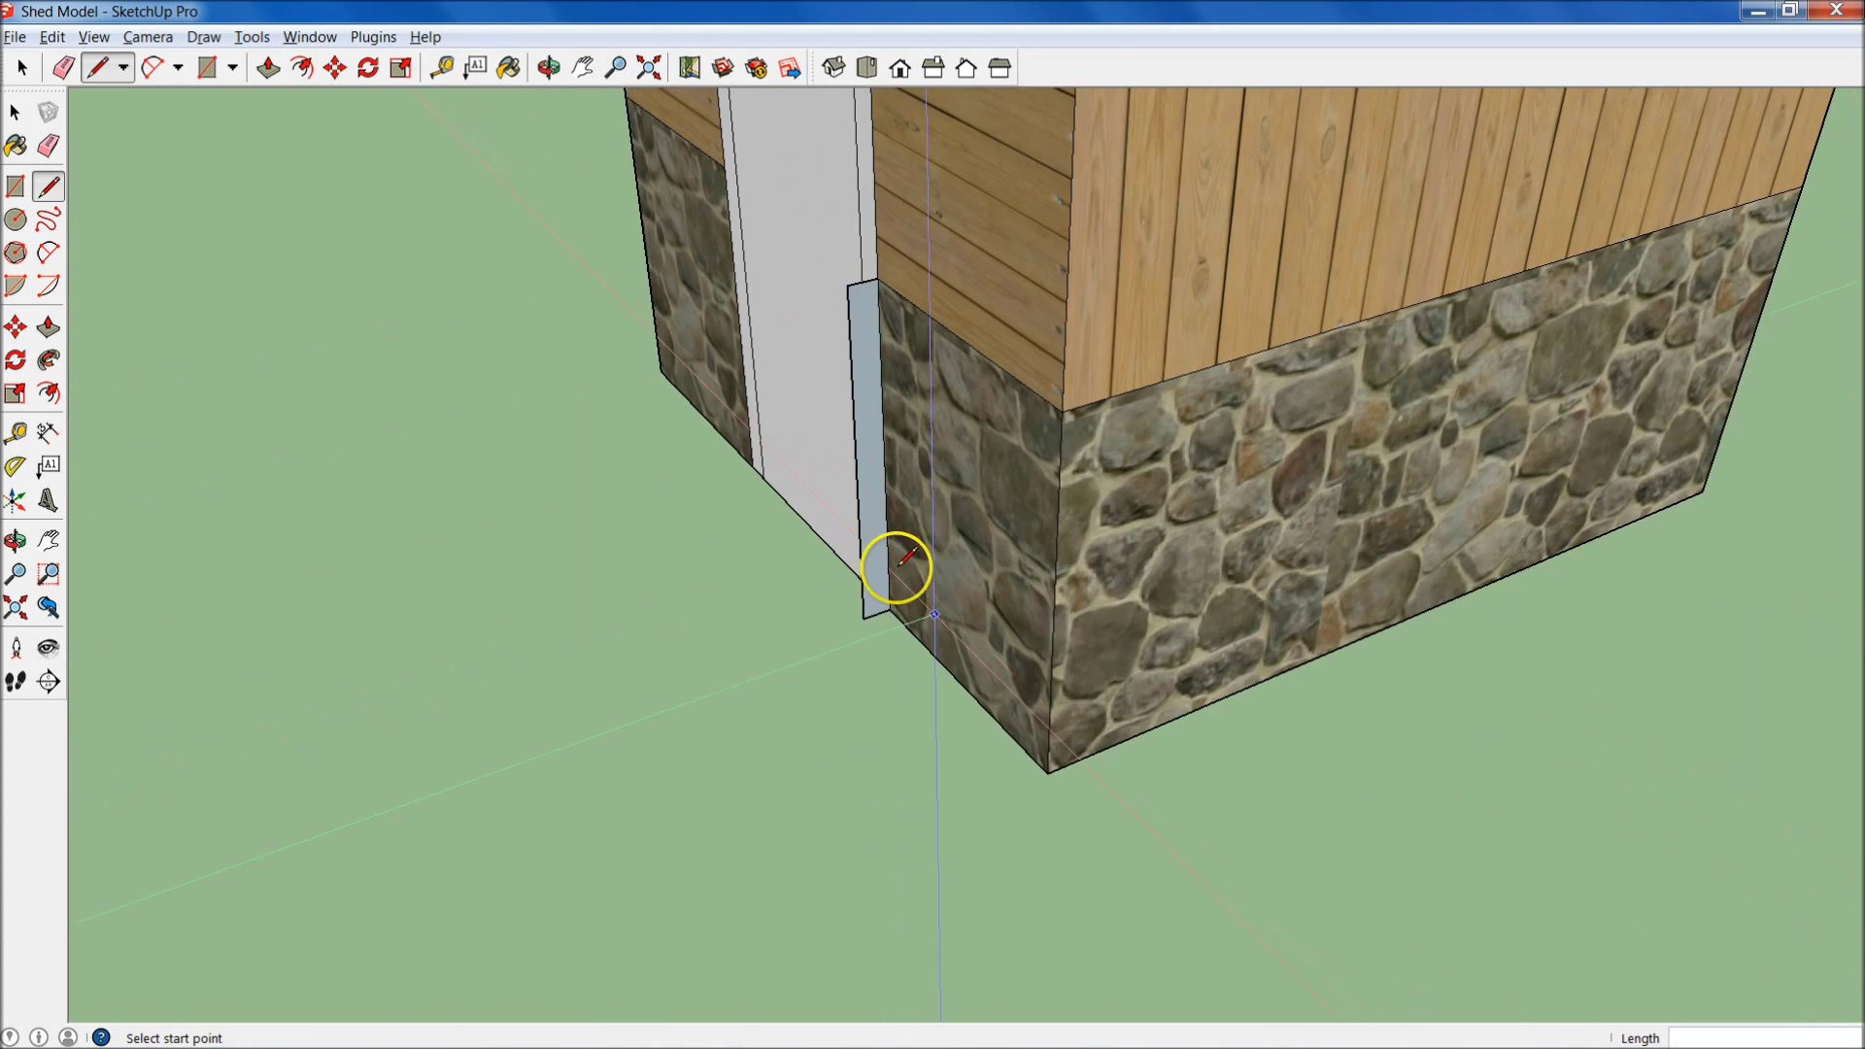
{"action": "middle_click_drag", "start_coordinate": [895, 567], "coordinate": [883, 408]}
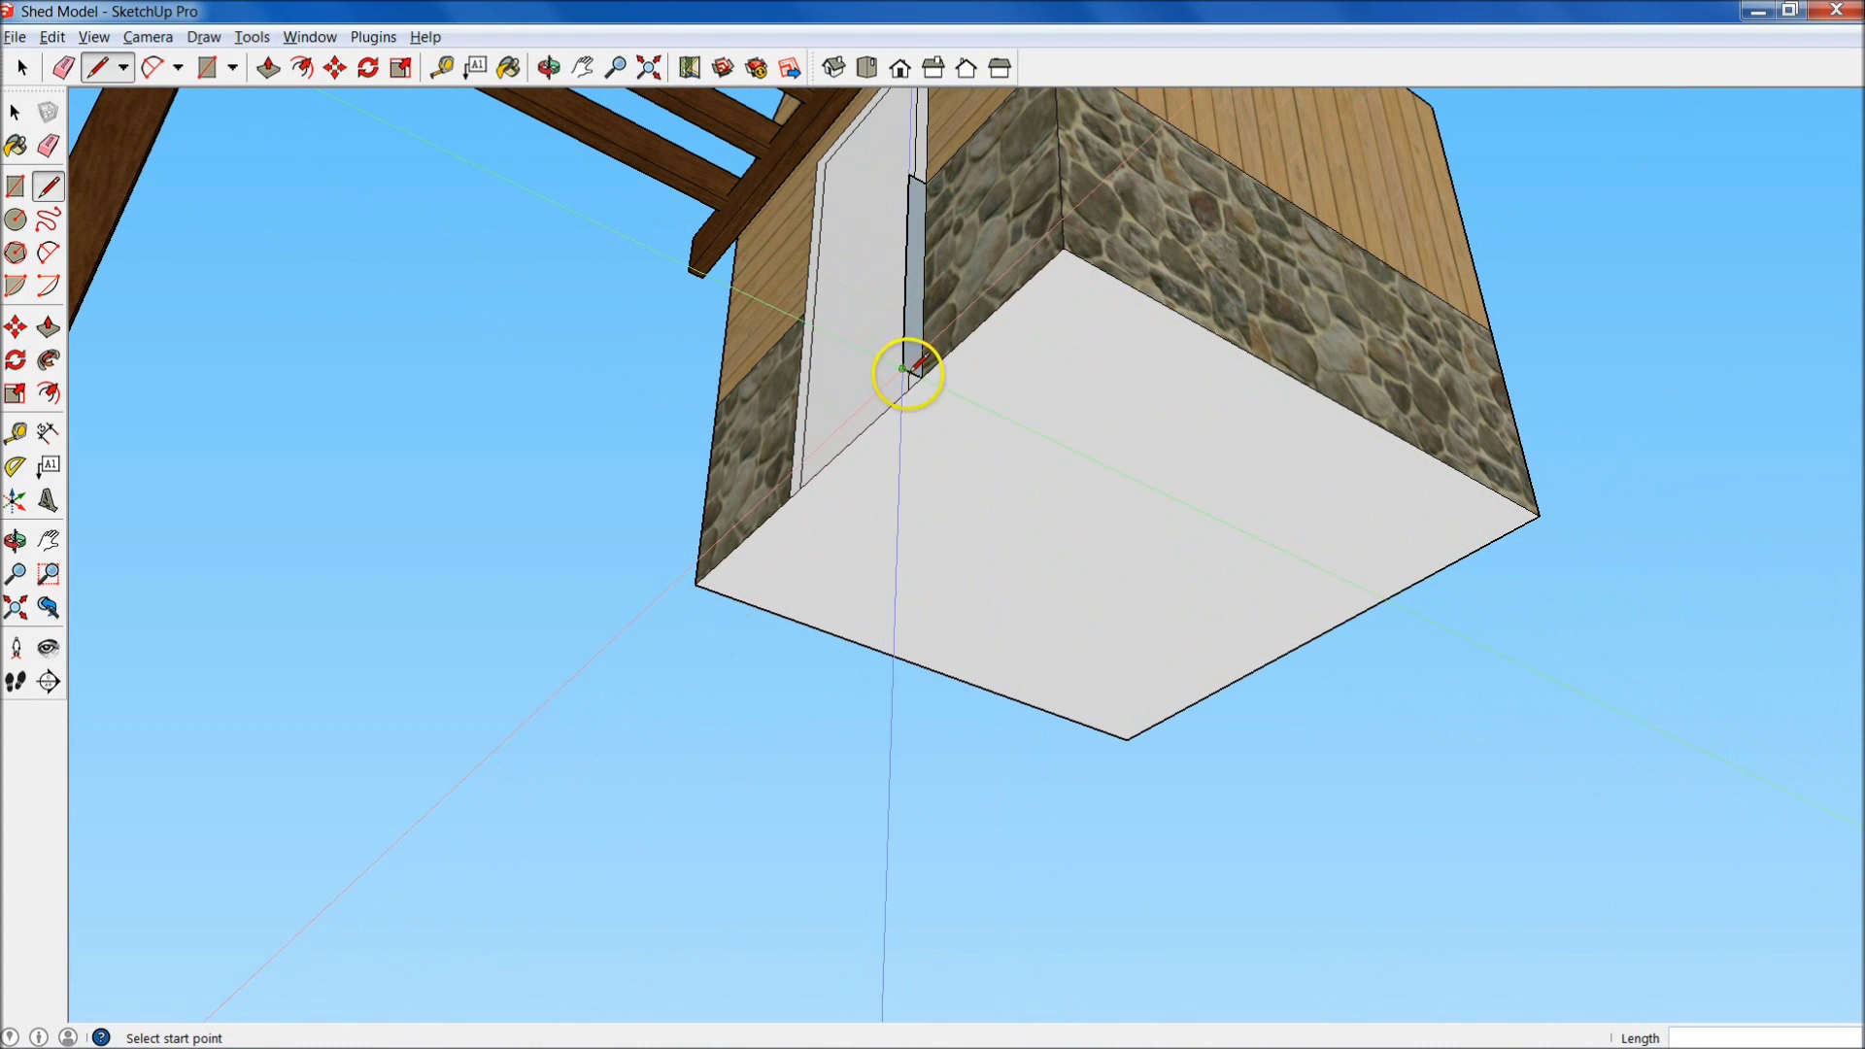
{"action": "left_click", "coordinate": [47, 360]}
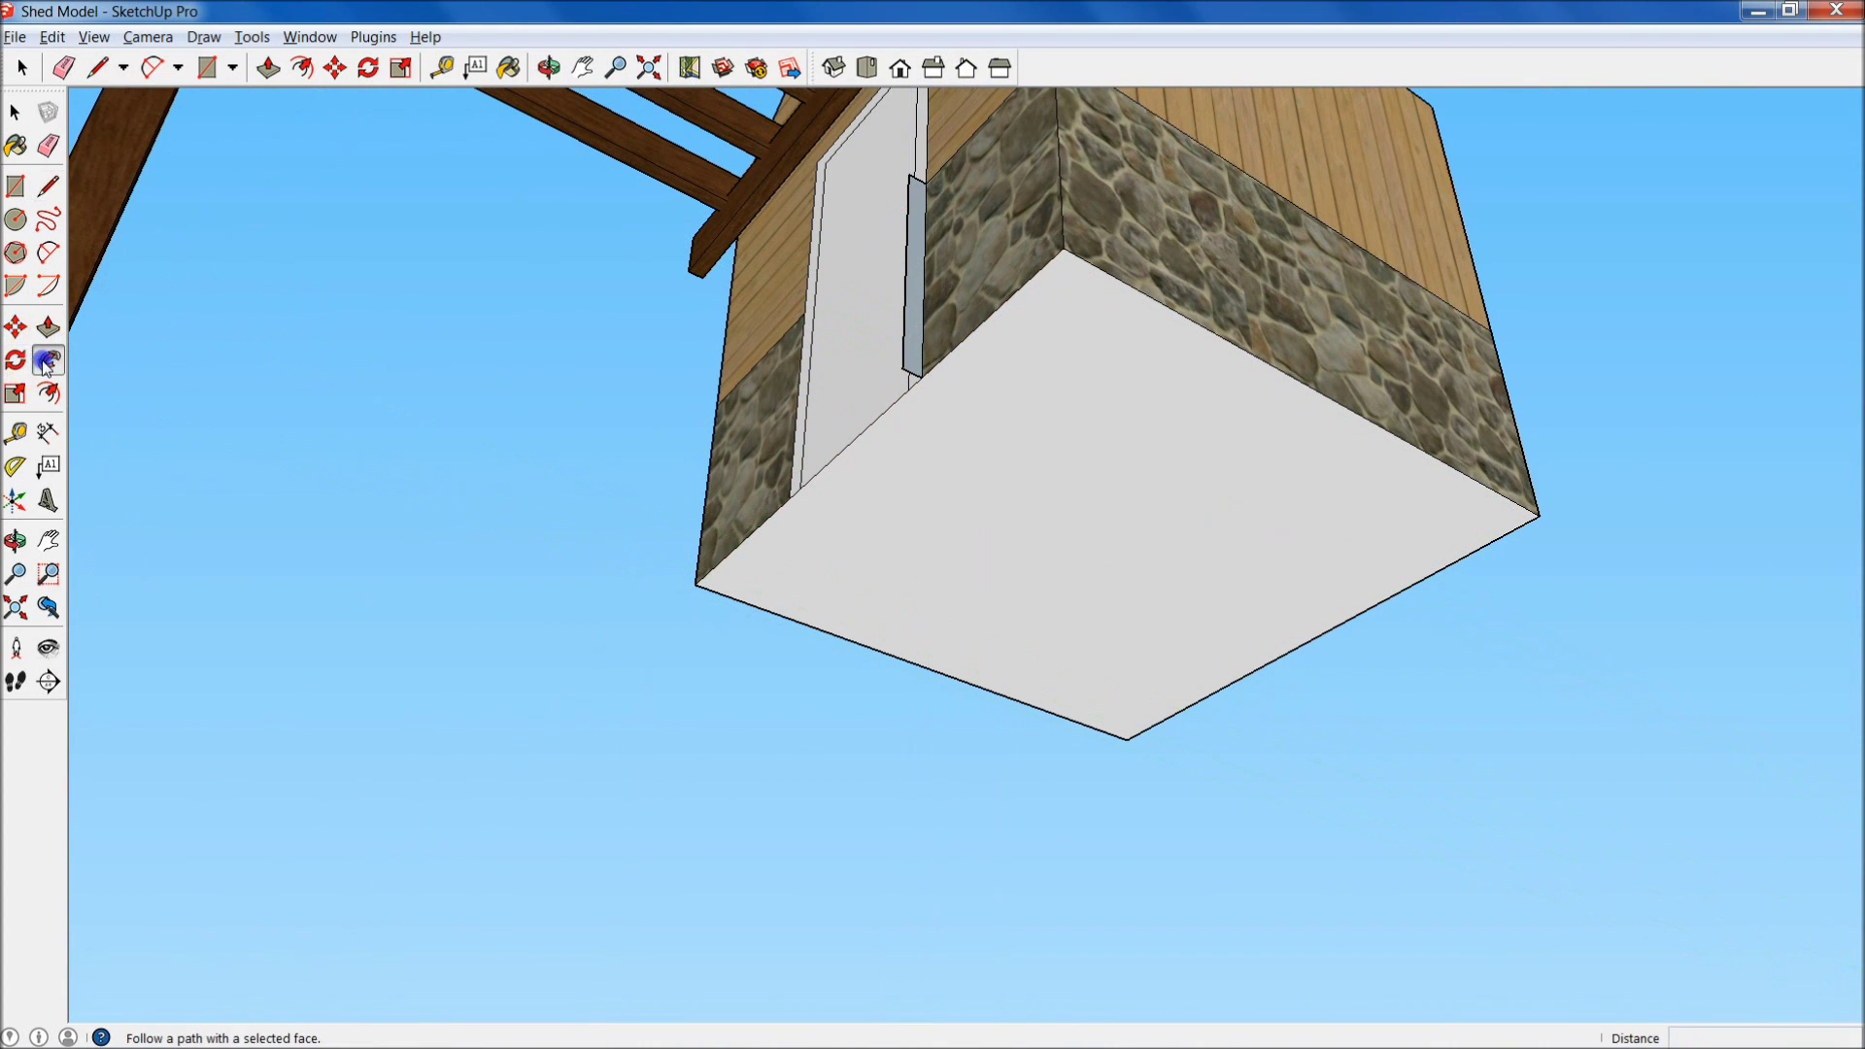
{"action": "left_click", "coordinate": [946, 366]}
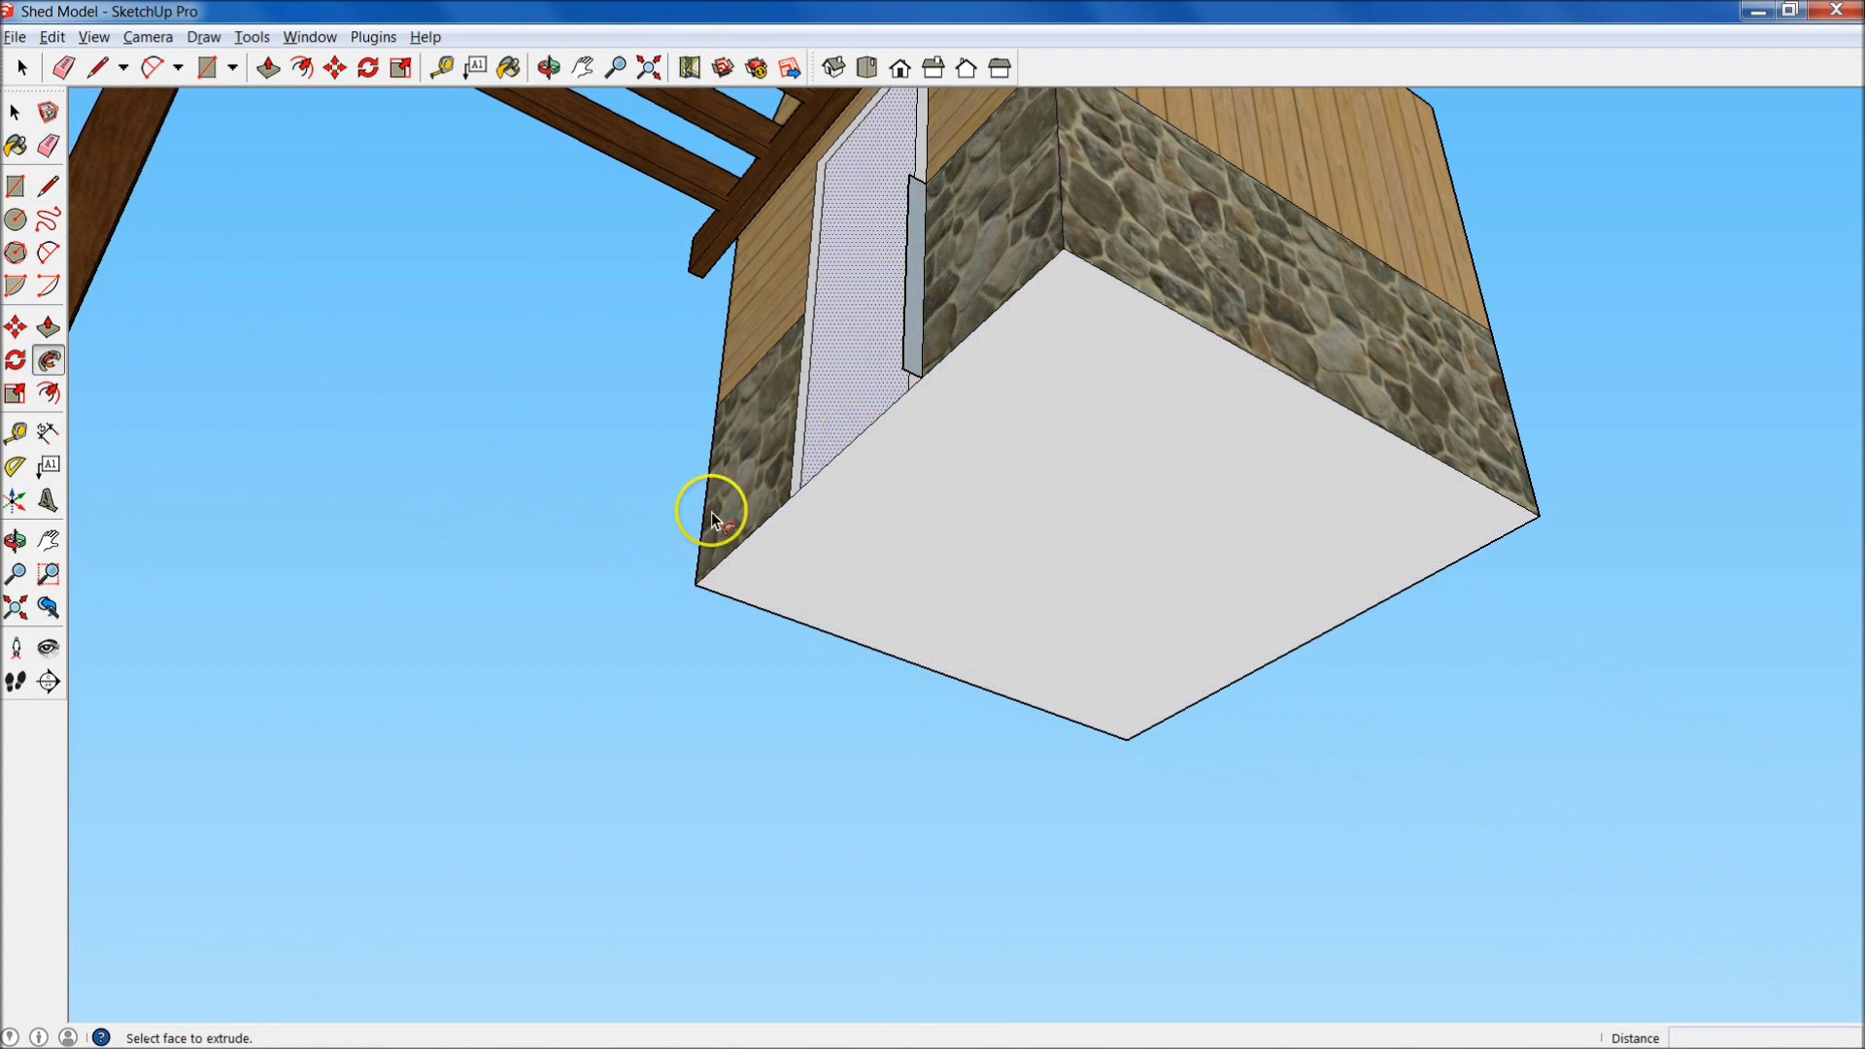
{"action": "key", "text": "space"}
{"action": "left_click", "coordinate": [553, 508]}
- Sweep the profile strip along the base's bottom face as a trial rim, then undo it
{"action": "left_click", "coordinate": [1108, 544]}
{"action": "left_click", "coordinate": [48, 360]}
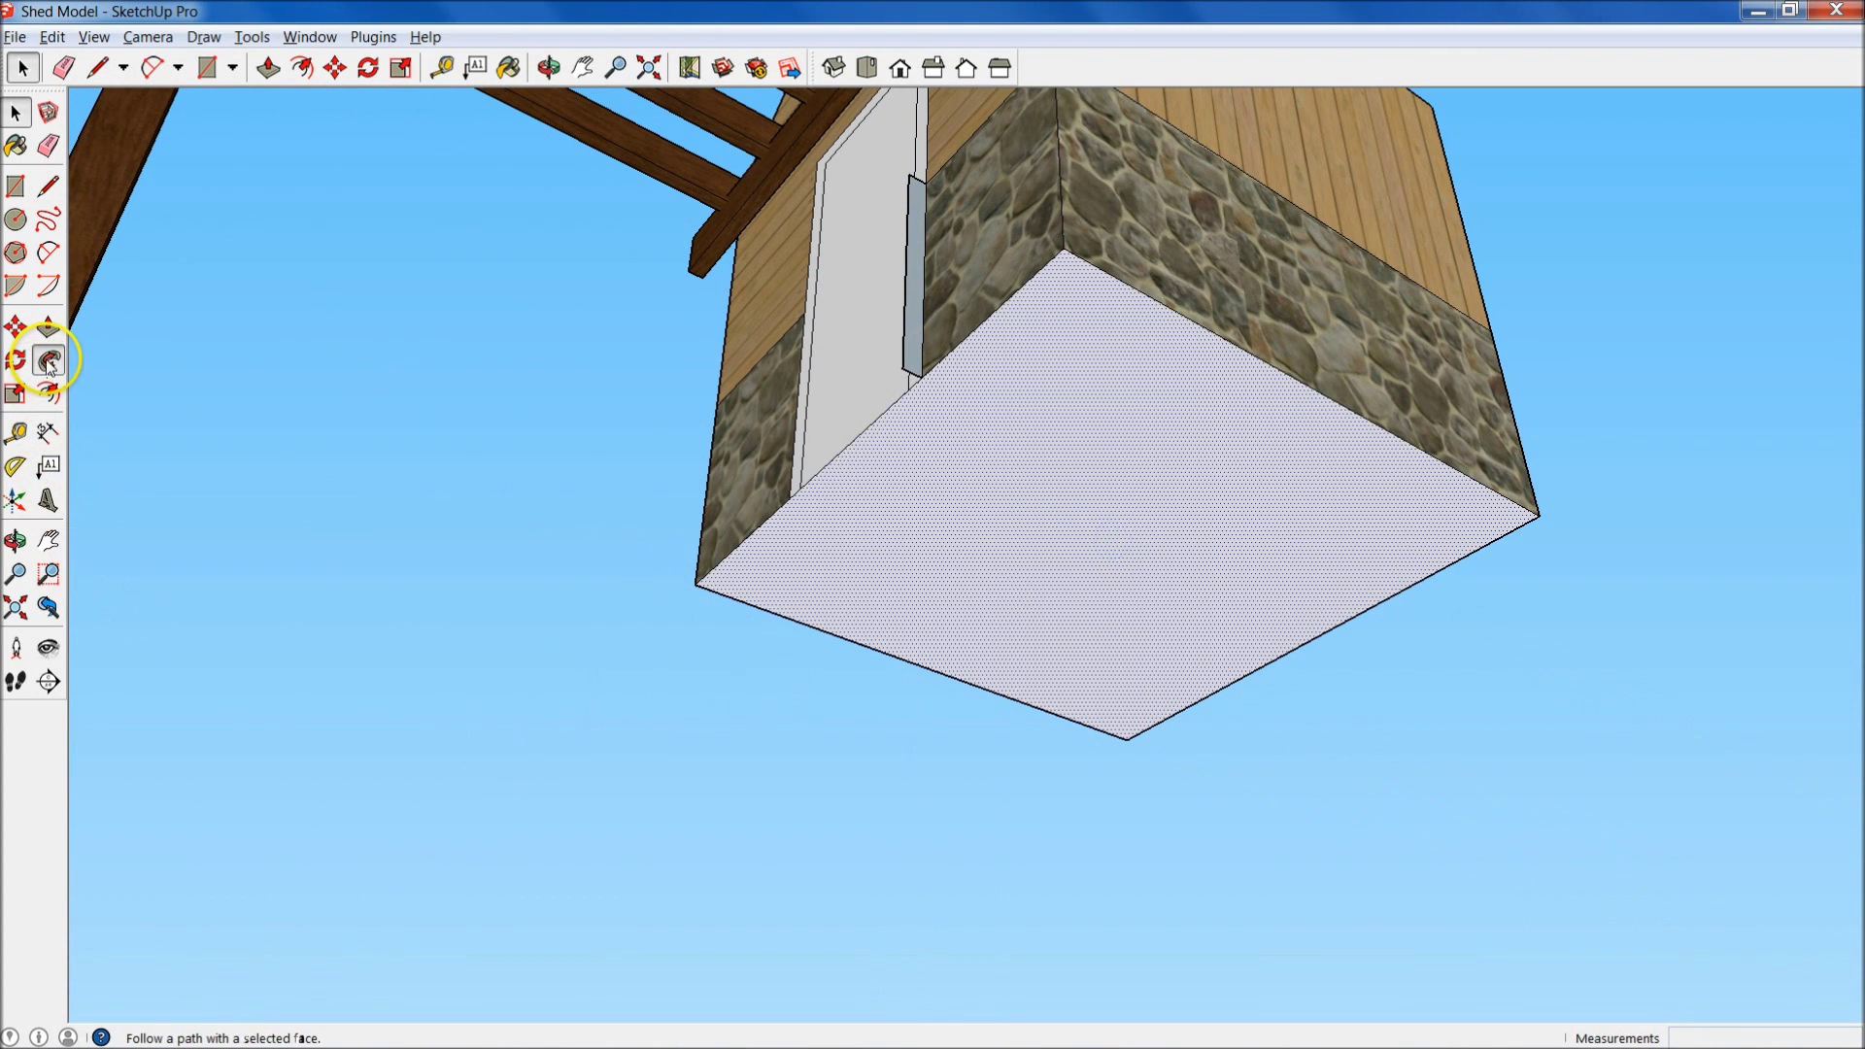
{"action": "left_click", "coordinate": [919, 260]}
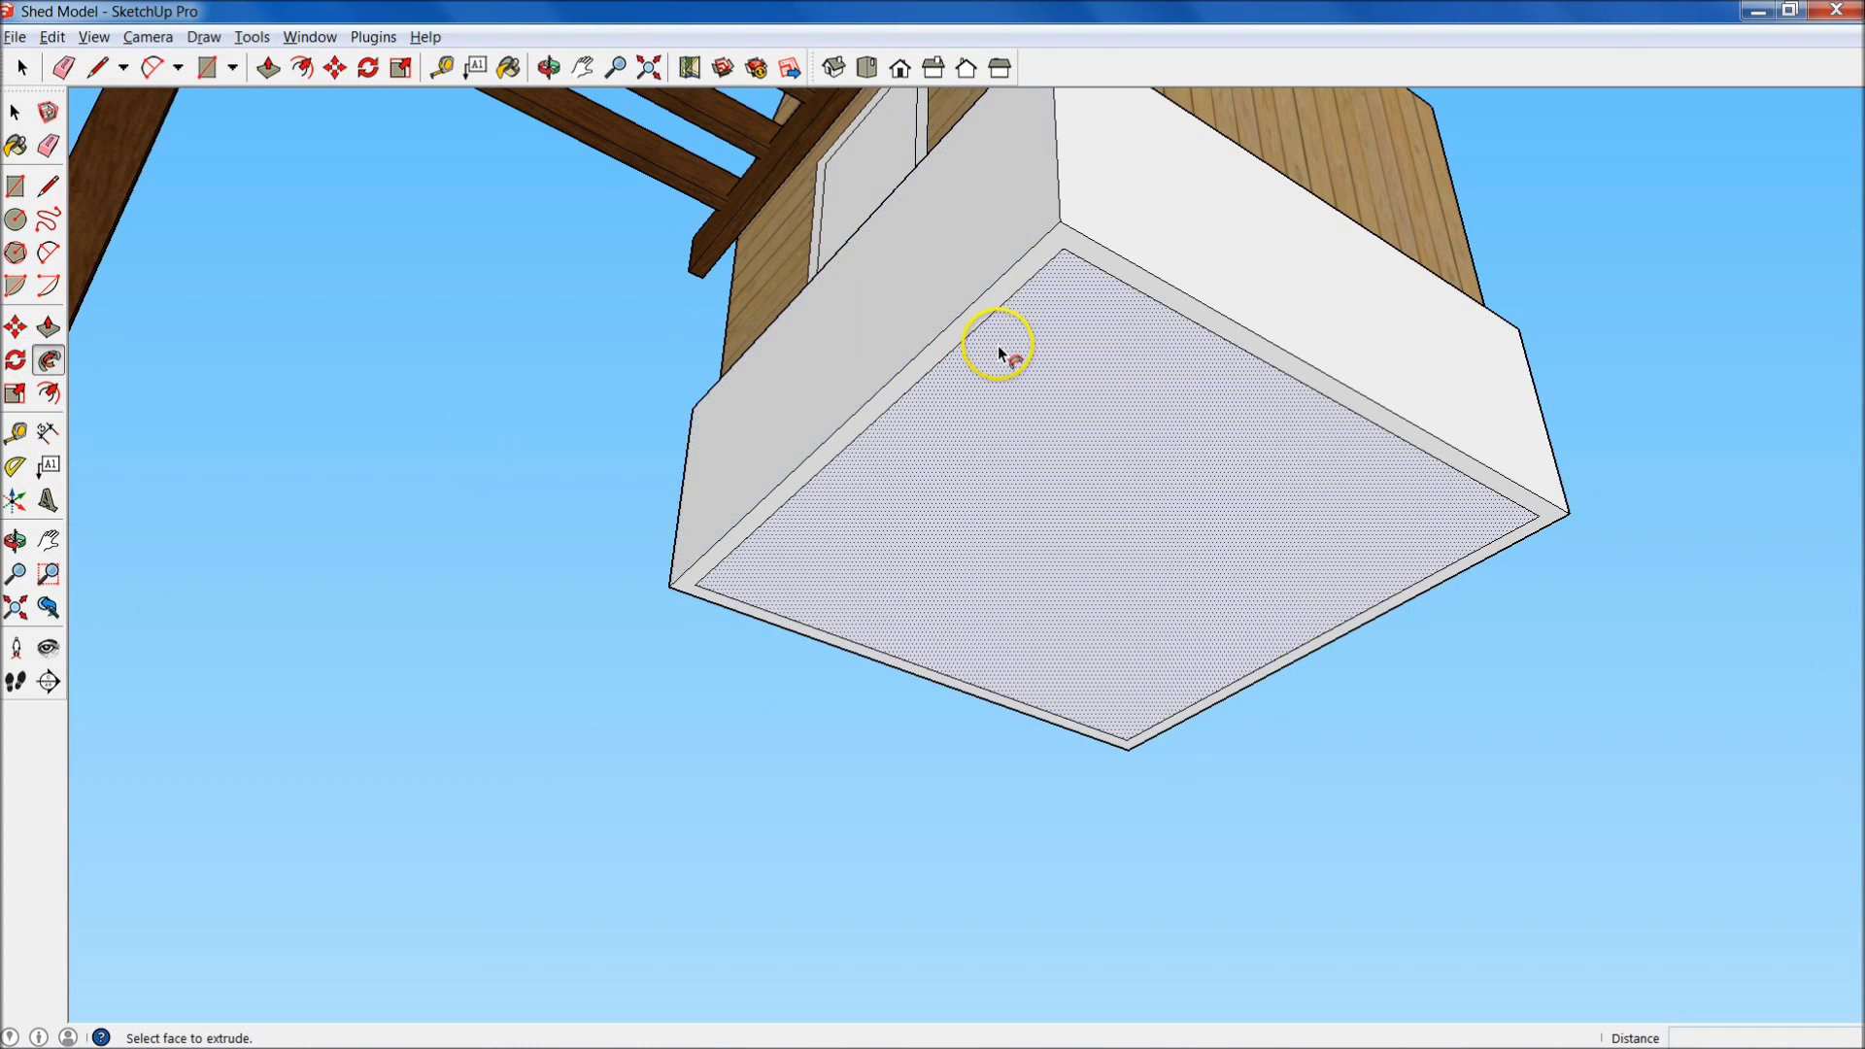
{"action": "key", "text": "ctrl+z"}
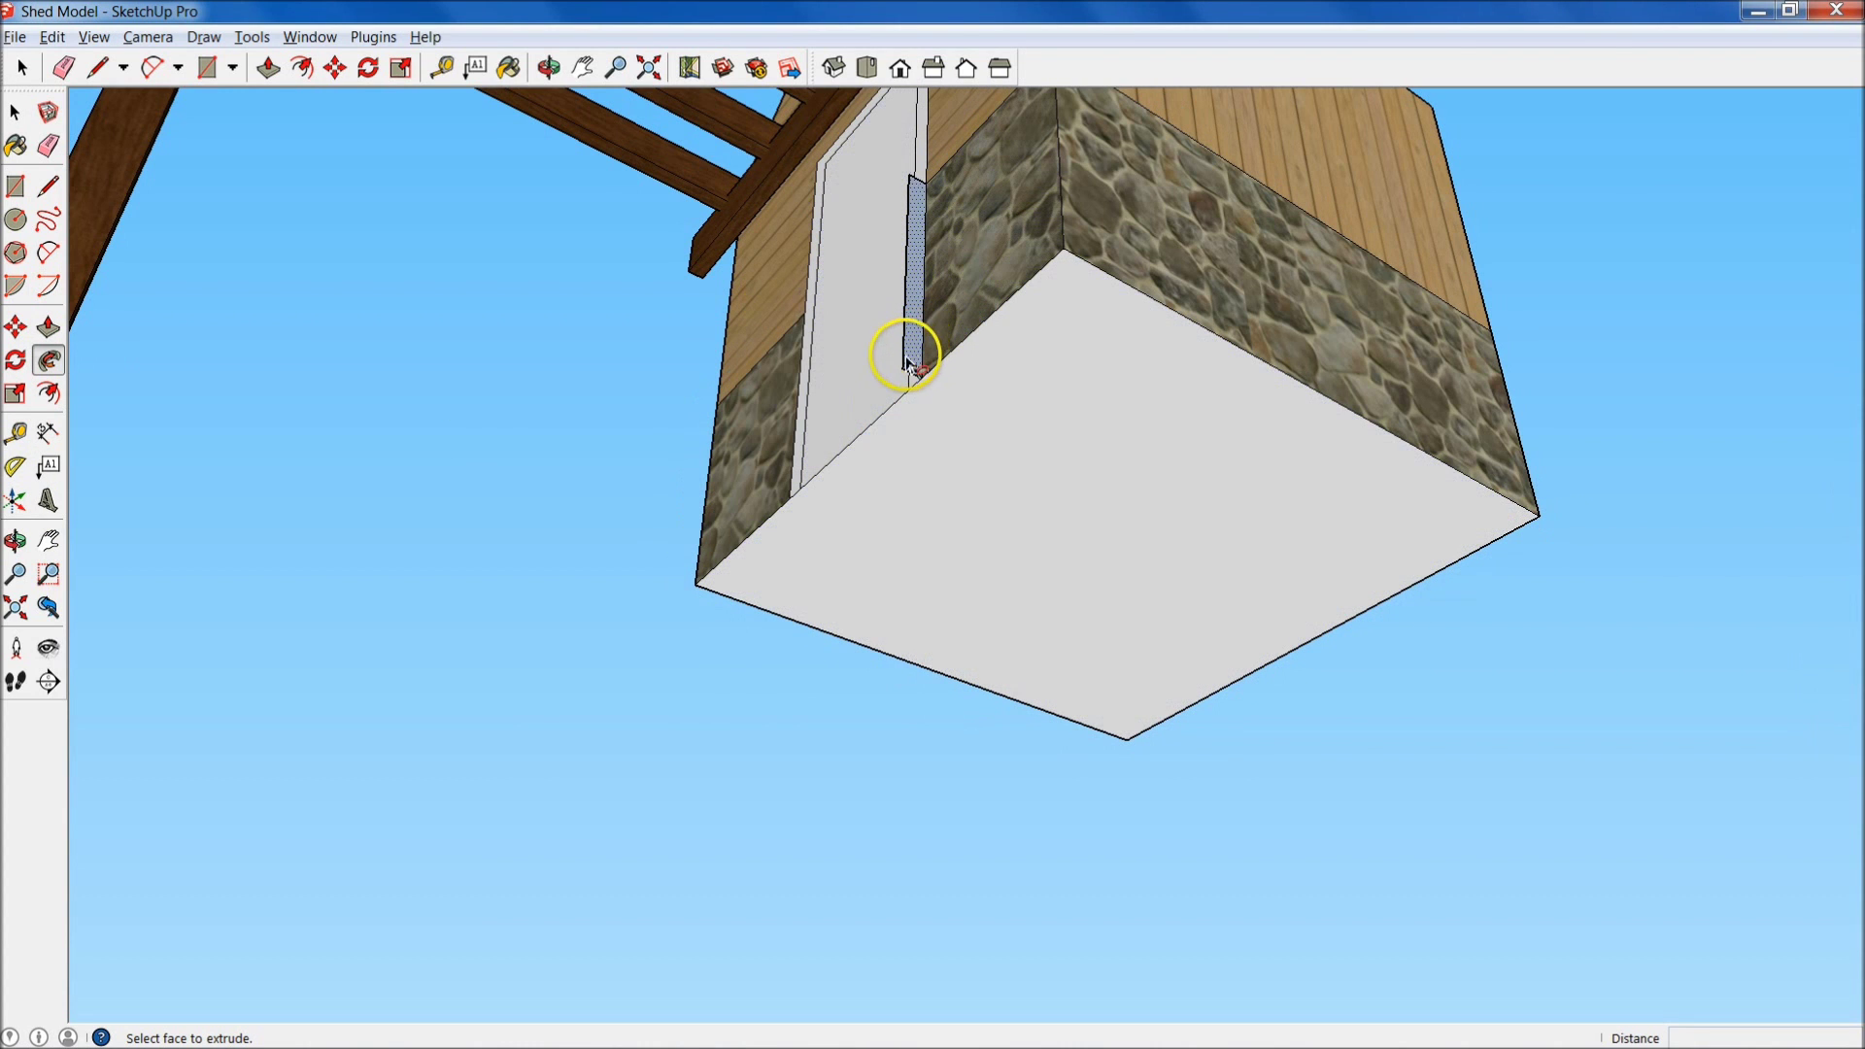
{"action": "left_click", "coordinate": [49, 359]}
{"action": "mouse_move", "coordinate": [915, 365]}
{"action": "left_mouse_down"}
{"action": "mouse_move", "coordinate": [1058, 266]}
{"action": "mouse_move", "coordinate": [1120, 253]}
{"action": "mouse_move", "coordinate": [1422, 416]}
{"action": "mouse_move", "coordinate": [1538, 512]}
{"action": "left_mouse_up"}
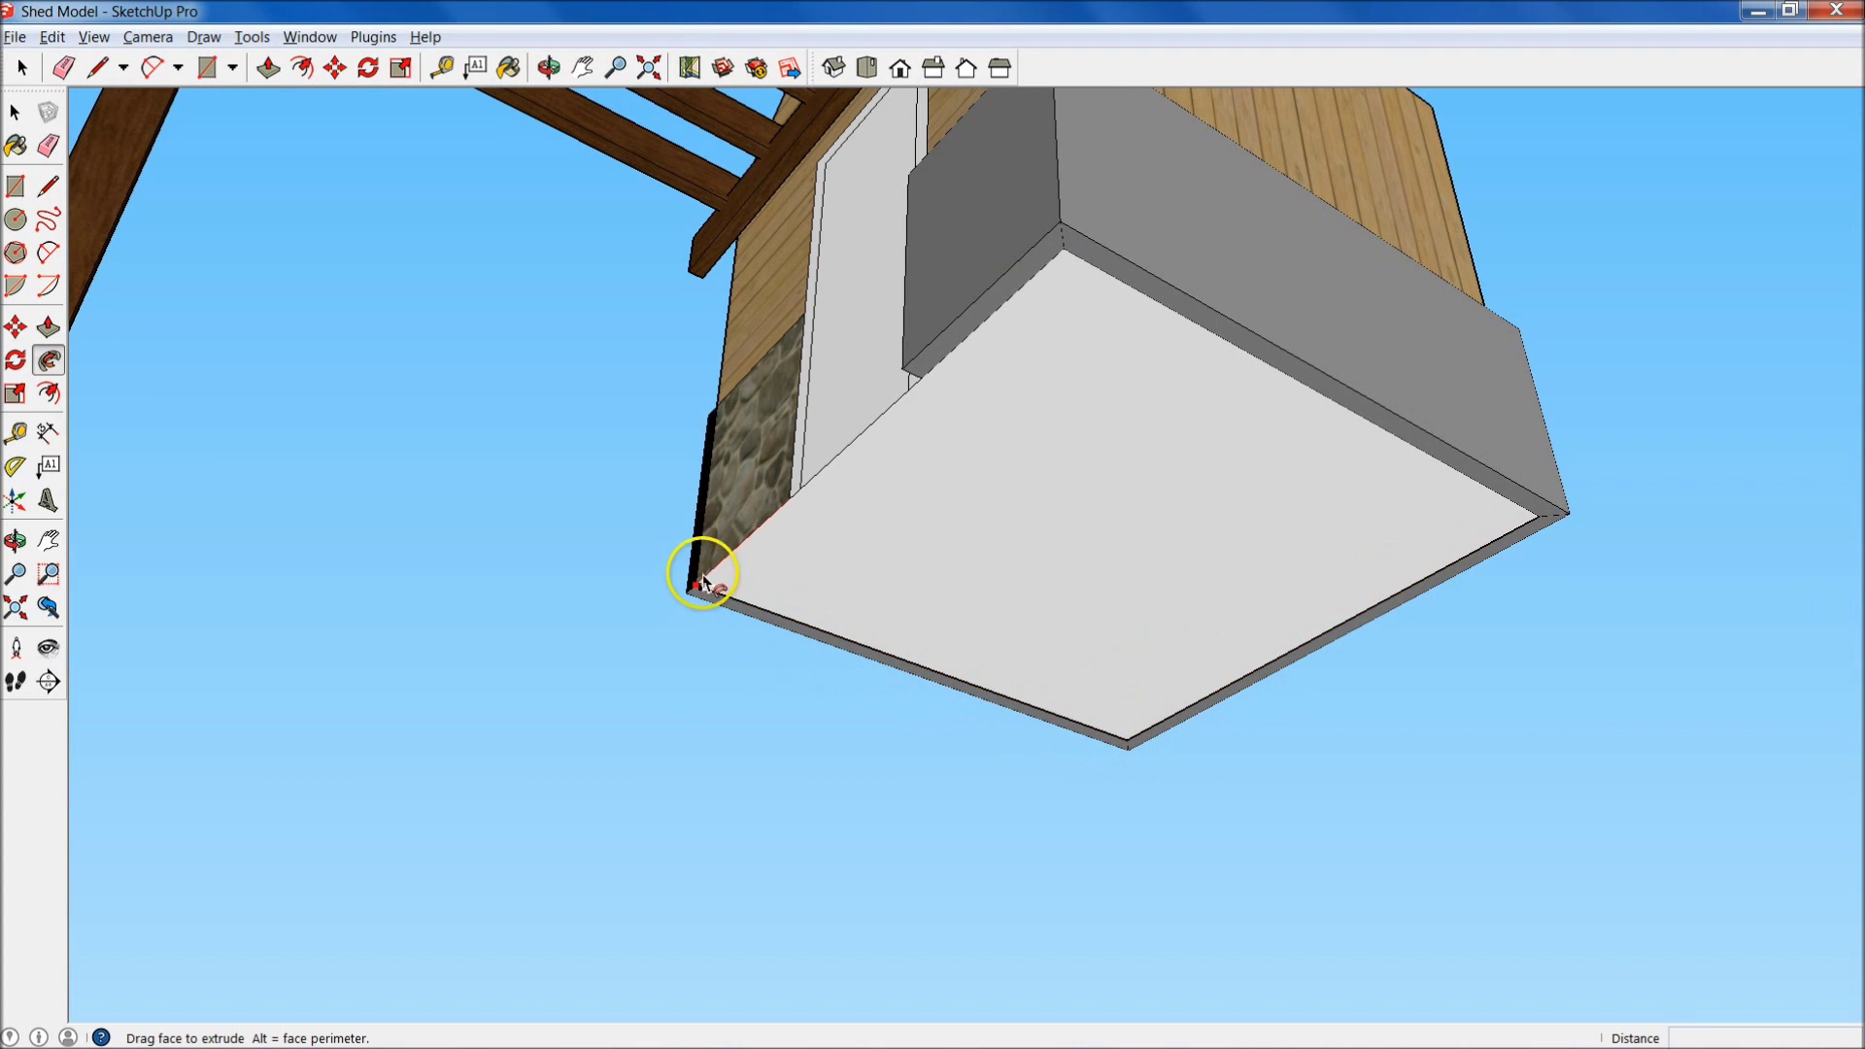
{"action": "mouse_move", "coordinate": [704, 584]}
{"action": "left_mouse_down"}
{"action": "mouse_move", "coordinate": [744, 552]}
{"action": "mouse_move", "coordinate": [651, 580]}
{"action": "left_mouse_up"}
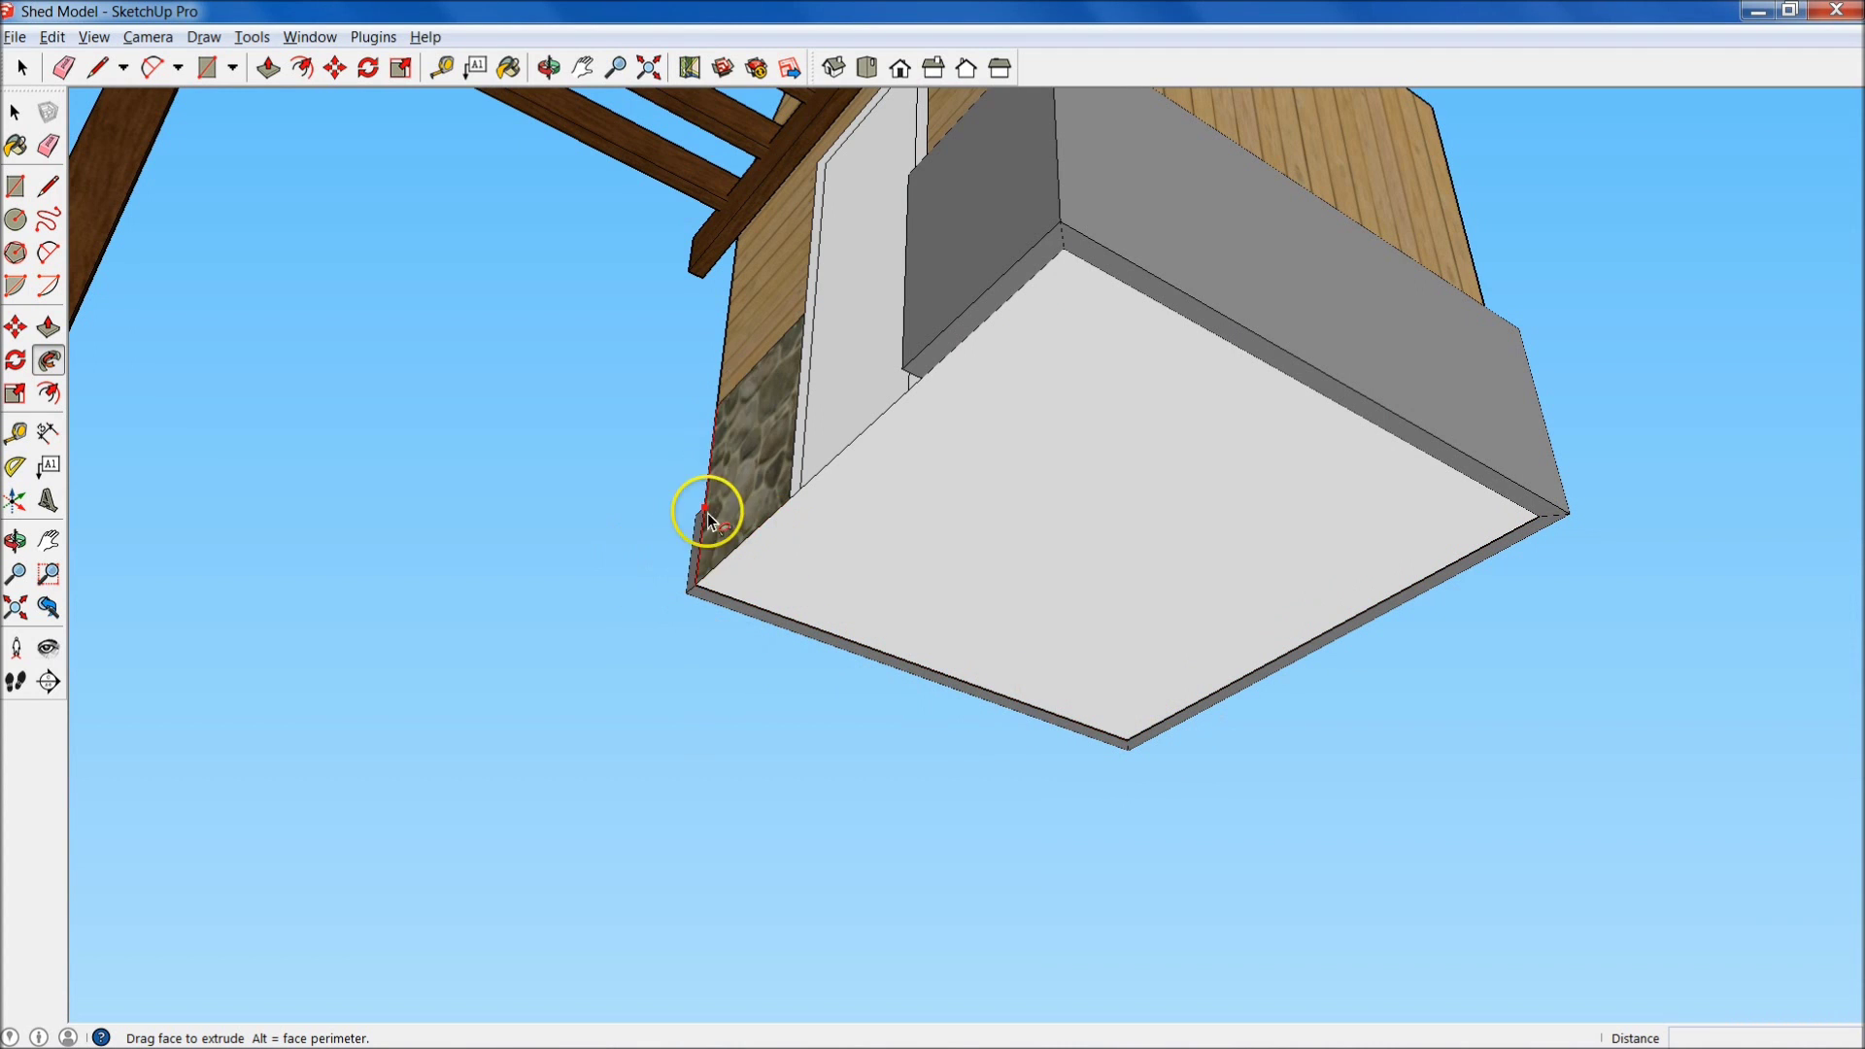
{"action": "left_click_drag", "start_coordinate": [711, 559], "coordinate": [787, 508]}
{"action": "middle_click_drag", "start_coordinate": [1312, 360], "coordinate": [1032, 286]}
{"action": "scroll", "coordinate": [938, 413], "scroll_direction": "up", "scroll_amount": 3}
{"action": "key", "text": "l"}
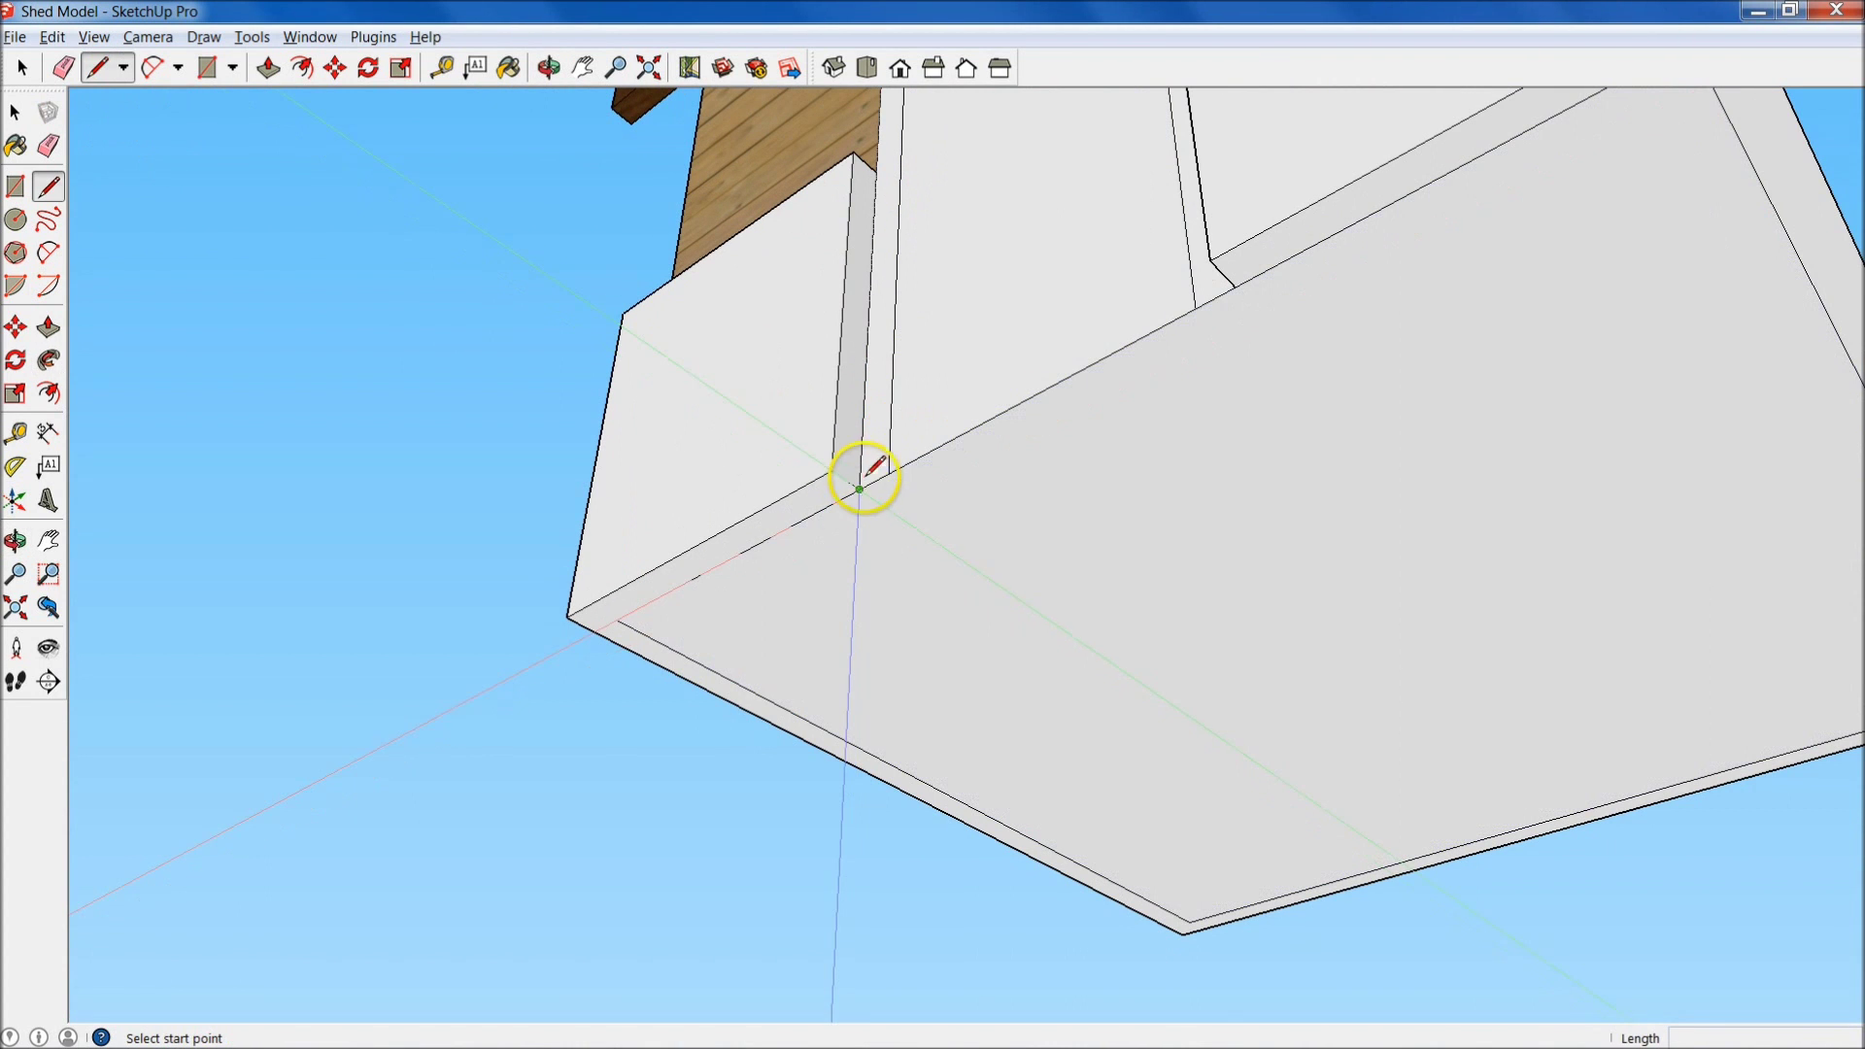
{"action": "key", "text": "space"}
{"action": "left_click", "coordinate": [857, 431]}
{"action": "key", "text": "Delete"}
{"action": "key", "text": "l"}
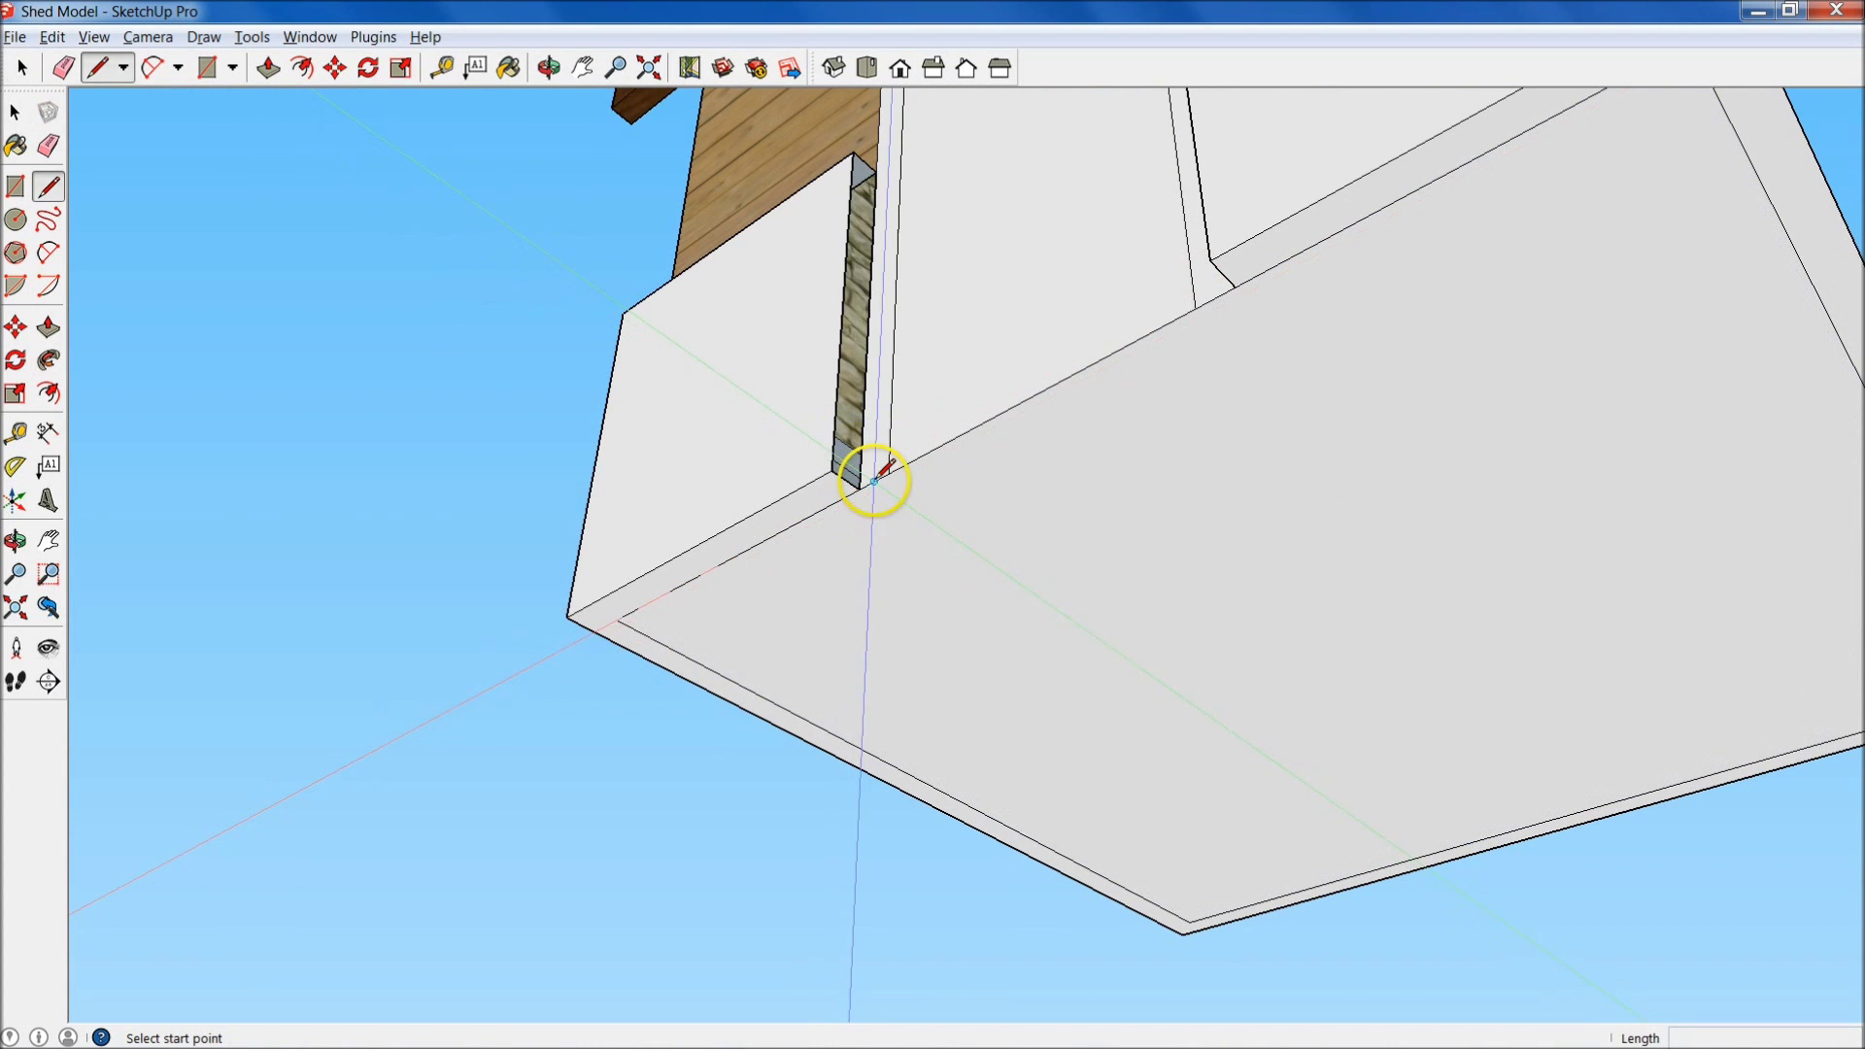
{"action": "left_click", "coordinate": [860, 486]}
{"action": "left_click", "coordinate": [879, 173]}
{"action": "scroll", "coordinate": [879, 173], "scroll_direction": "down", "scroll_amount": 5}
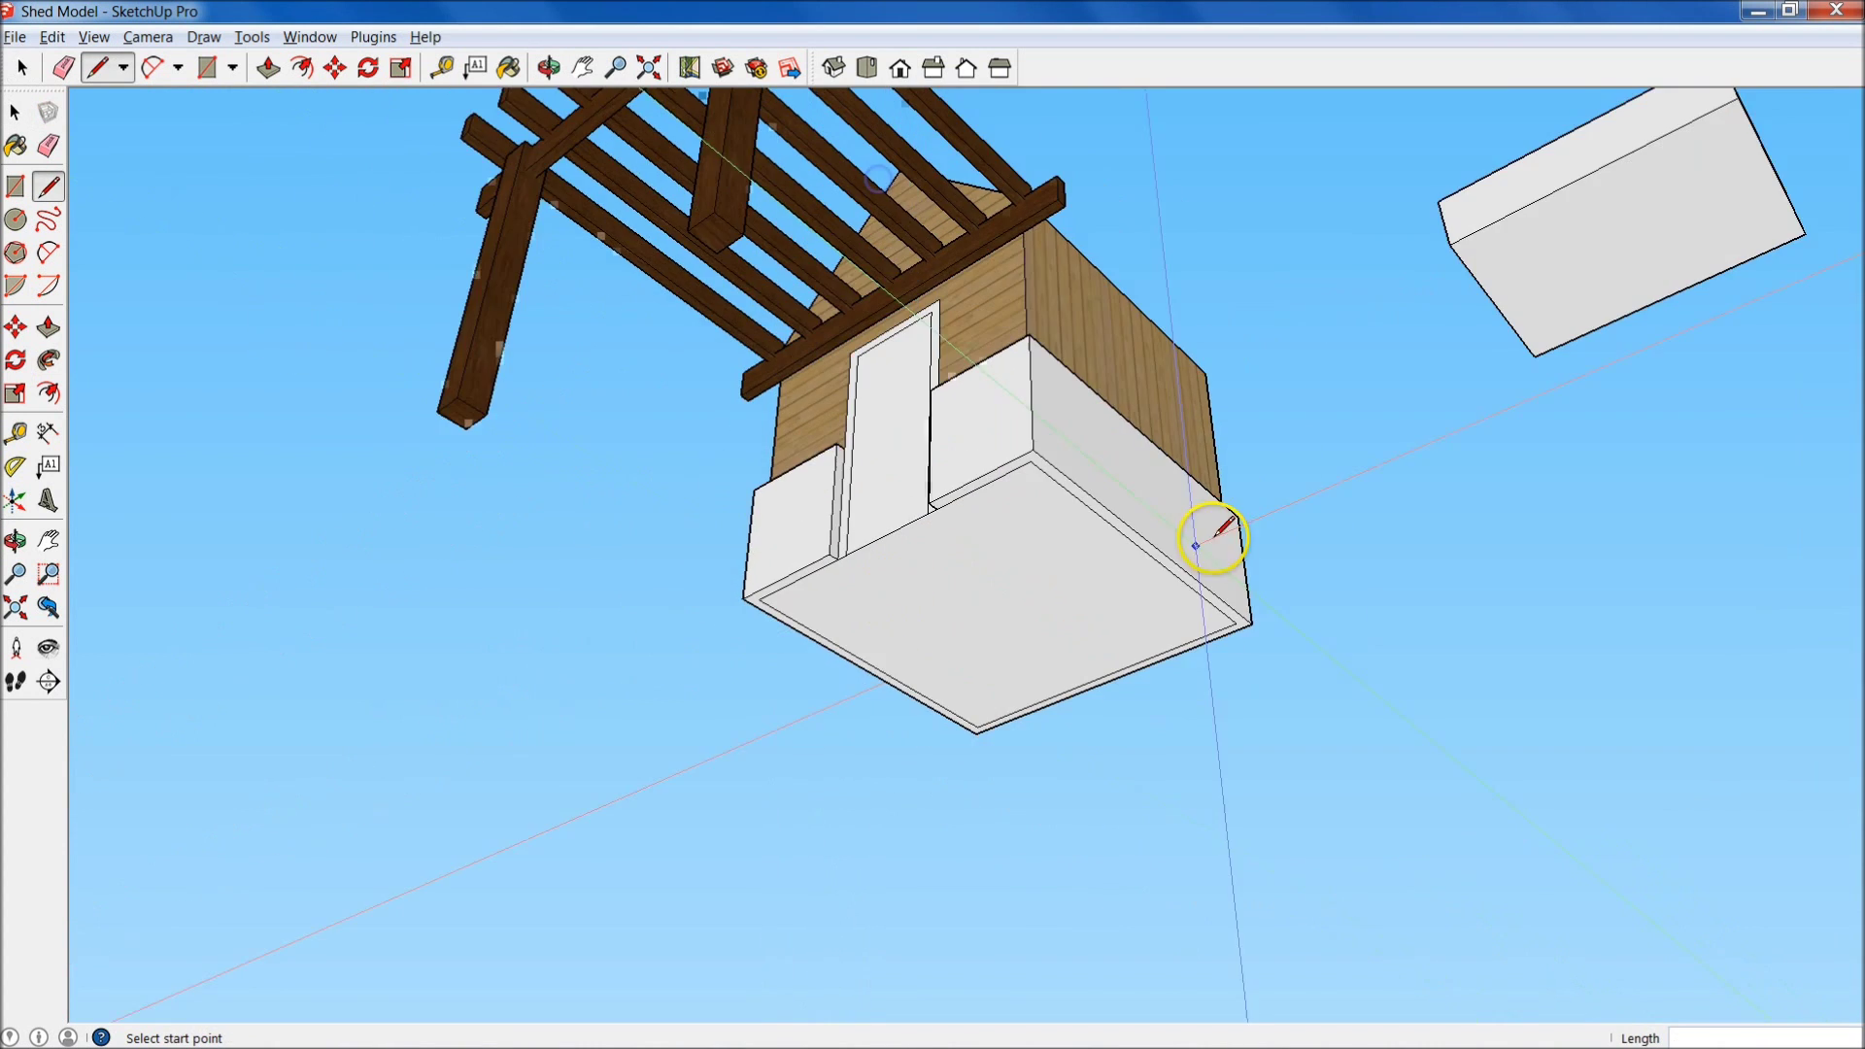
{"action": "middle_click_drag", "start_coordinate": [1207, 529], "coordinate": [1205, 311]}
{"action": "scroll", "coordinate": [1007, 334], "scroll_direction": "up", "scroll_amount": 3}
{"action": "key", "text": "p"}
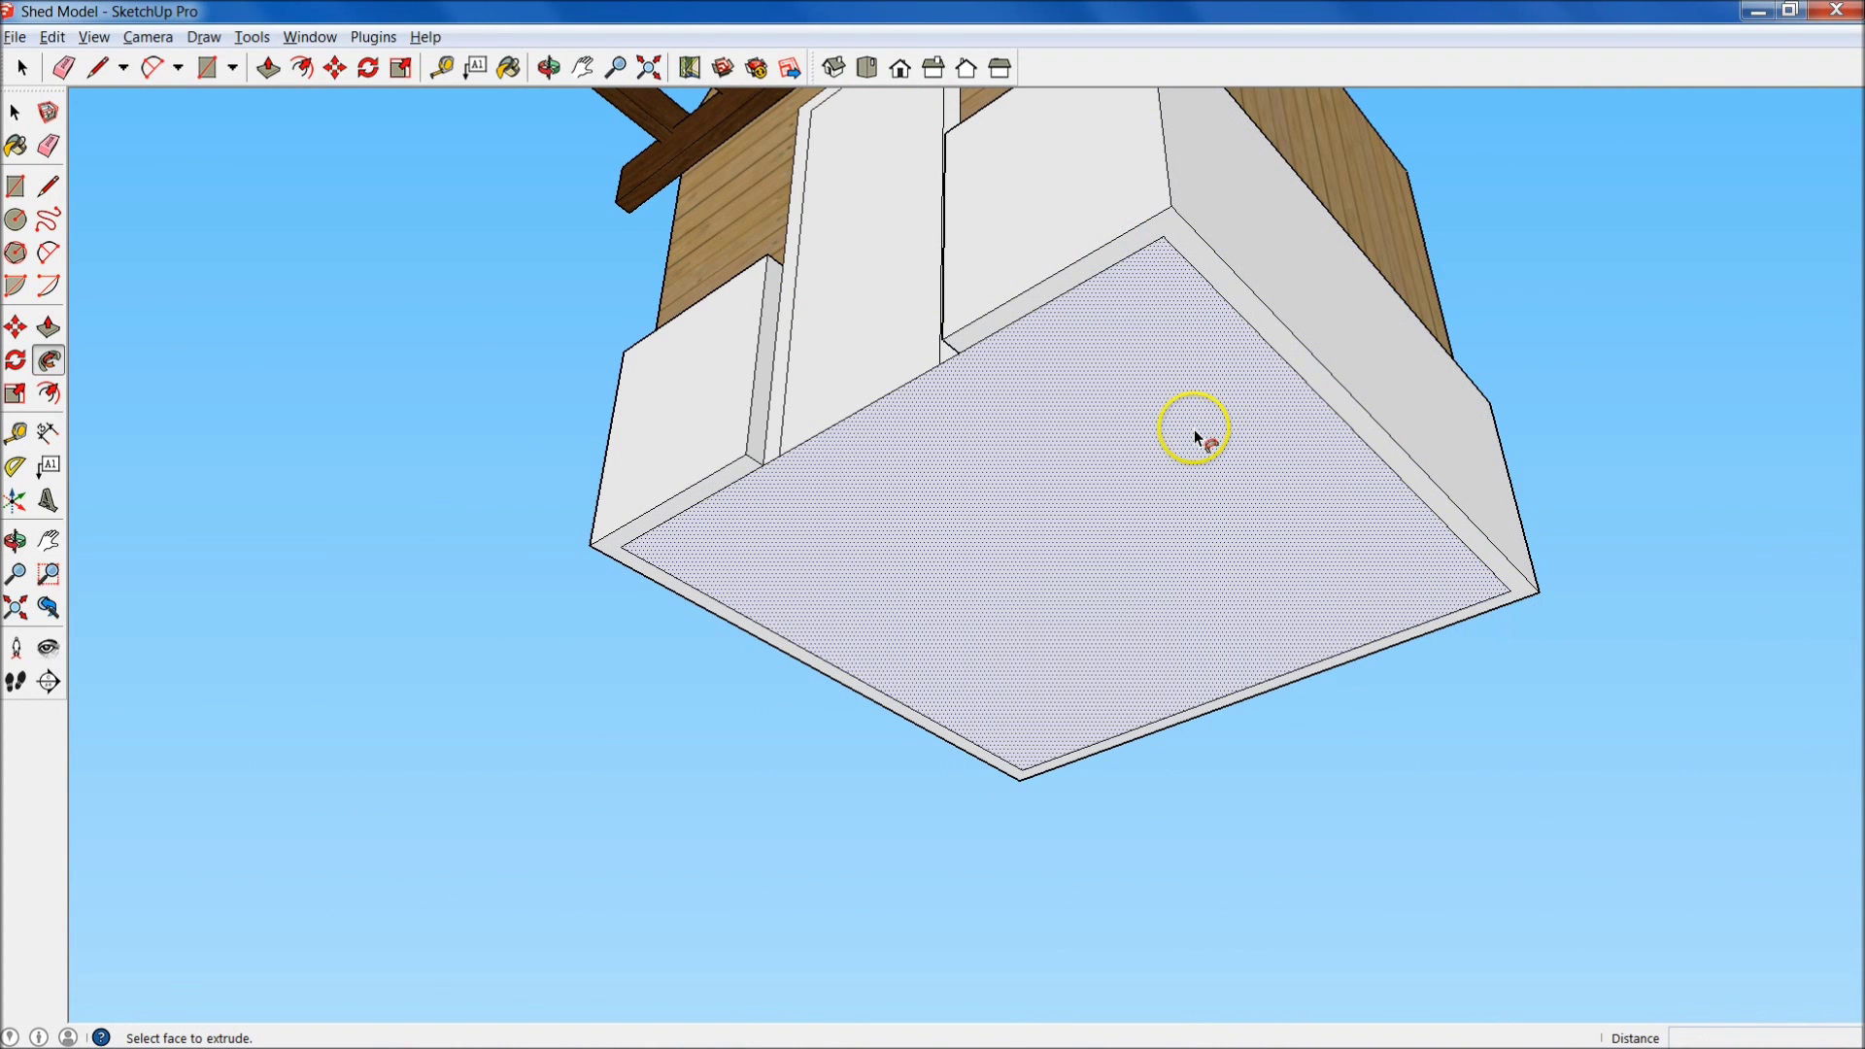
{"action": "key", "text": "ctrl+z"}
{"action": "key", "text": "space"}
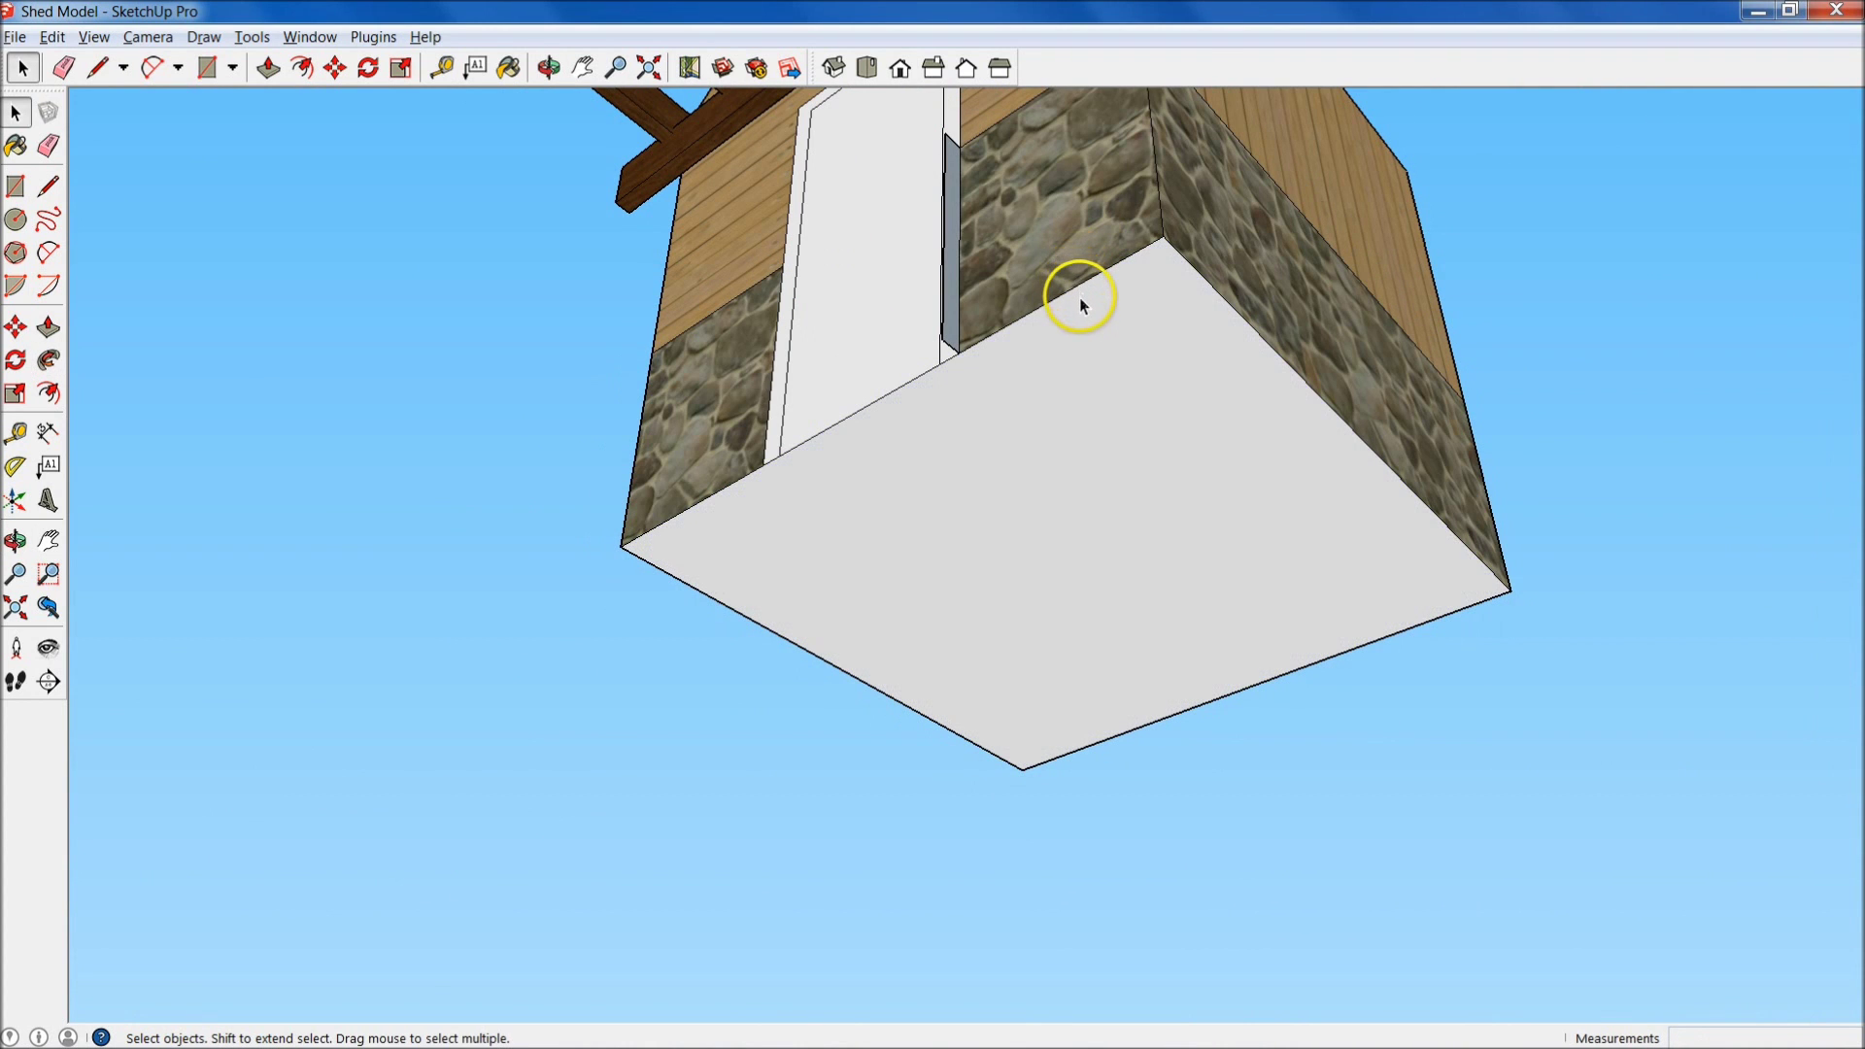
{"action": "left_click", "coordinate": [1075, 295]}
{"action": "left_click", "coordinate": [1197, 428]}
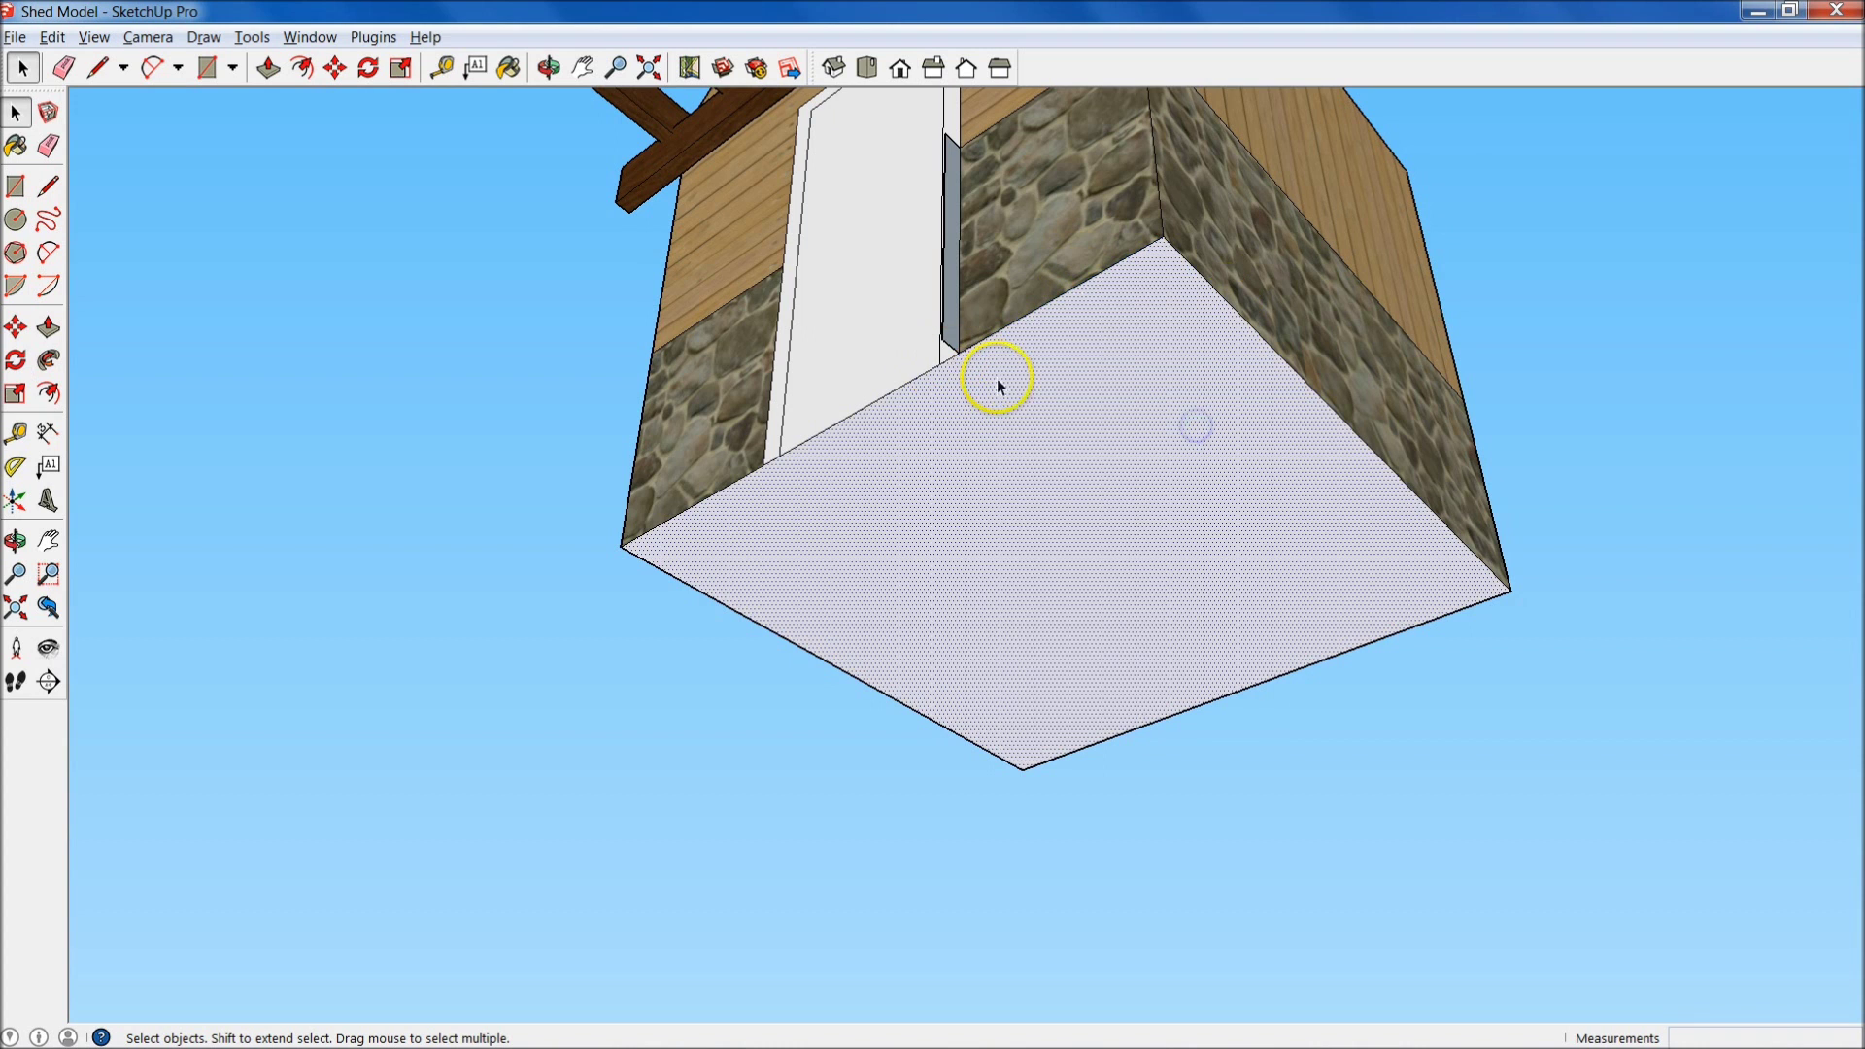
{"action": "left_click", "coordinate": [1092, 286]}
{"action": "left_click", "coordinate": [1203, 277], "text": "shift"}
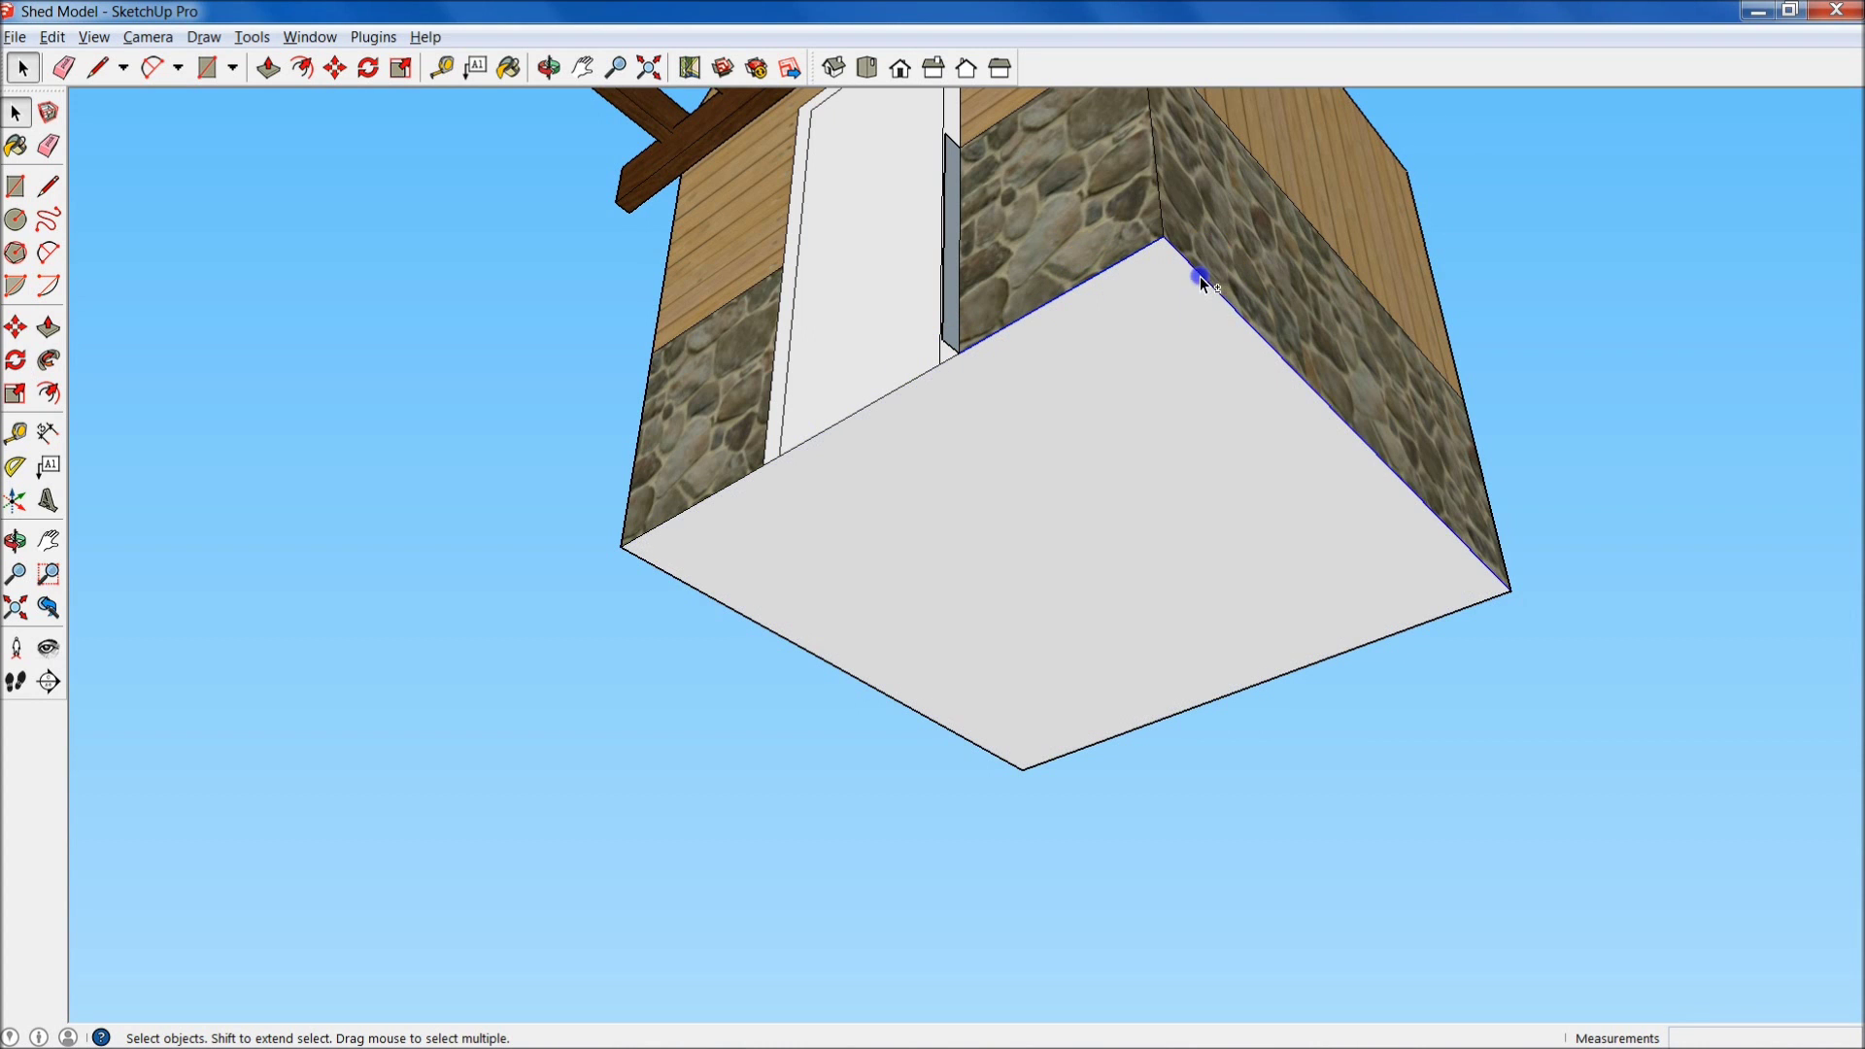
{"action": "left_click", "coordinate": [1416, 629], "text": "shift"}
{"action": "left_click", "coordinate": [825, 662], "text": "shift"}
{"action": "left_click", "coordinate": [691, 507], "text": "shift"}
{"action": "left_click", "coordinate": [47, 360]}
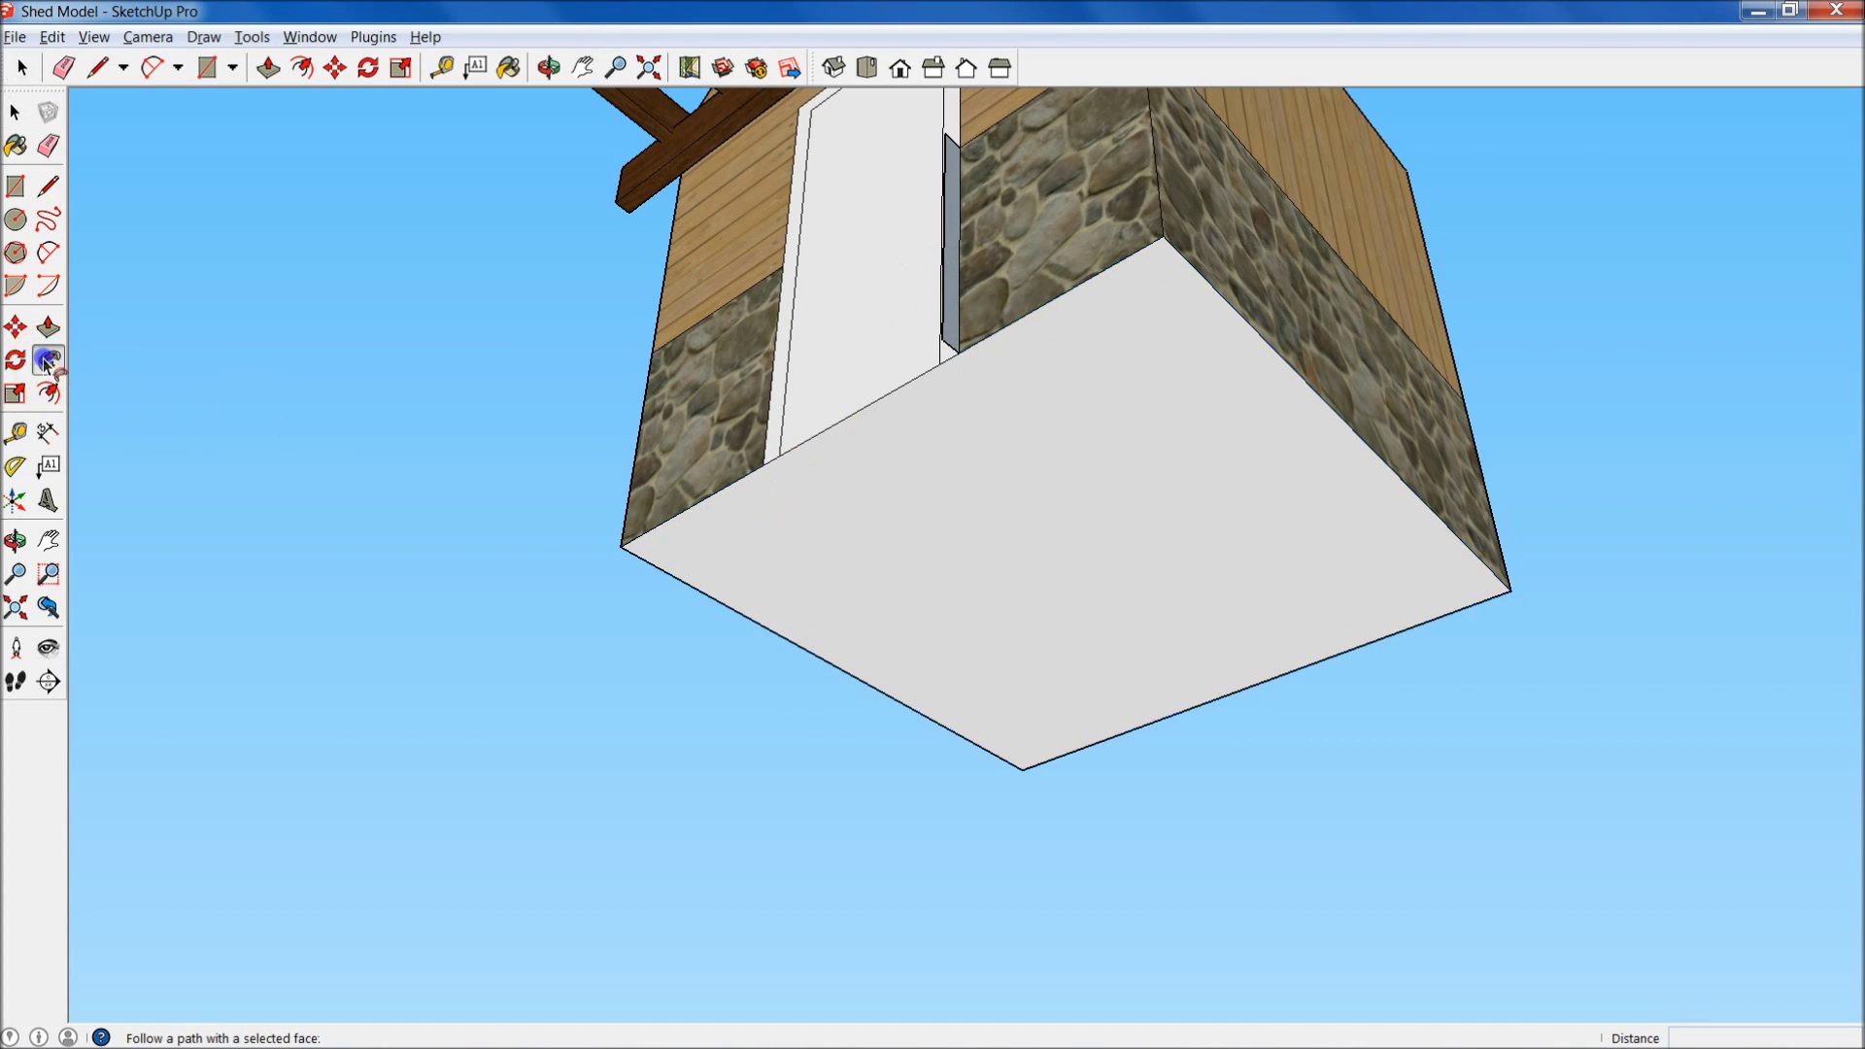
{"action": "left_click", "coordinate": [960, 272]}
{"action": "middle_click_drag", "start_coordinate": [960, 277], "coordinate": [1047, 483]}
{"action": "scroll", "coordinate": [1210, 346], "scroll_direction": "down", "scroll_amount": 1}
{"action": "scroll", "coordinate": [1187, 396], "scroll_direction": "up", "scroll_amount": 2}
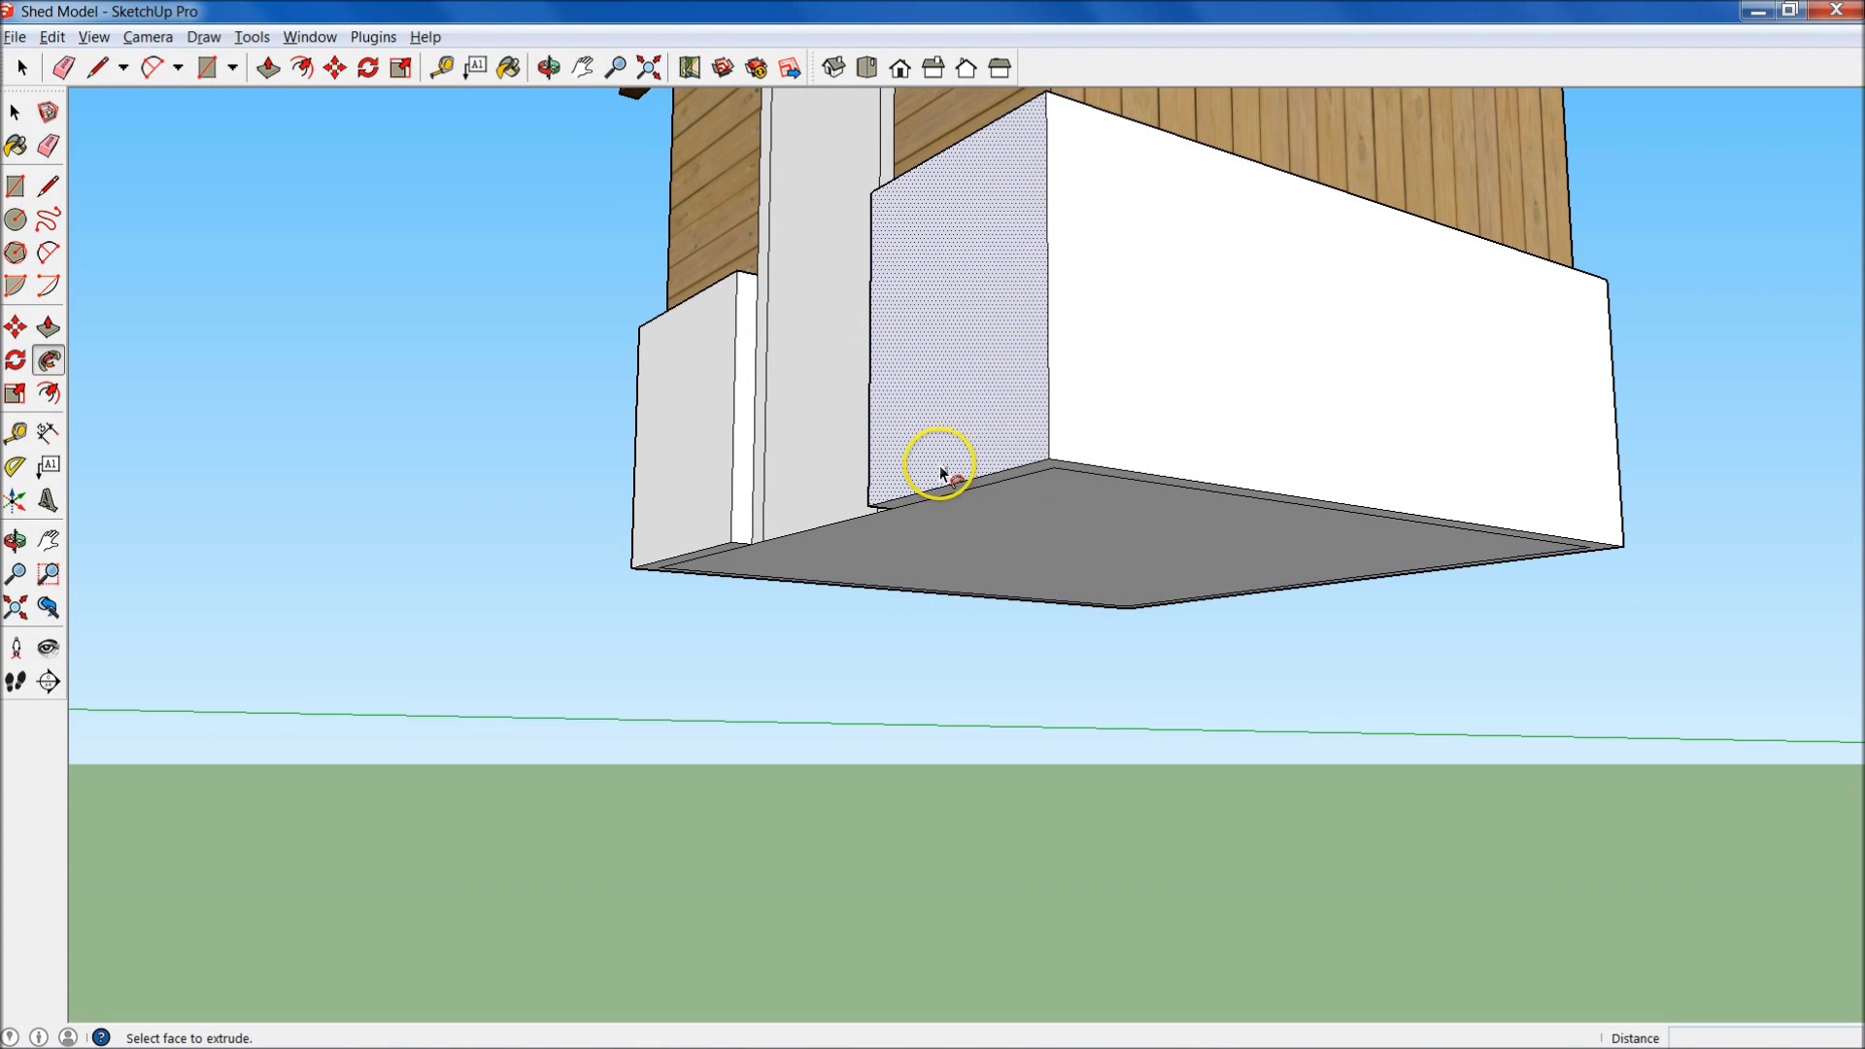
{"action": "key", "text": "ctrl+z"}
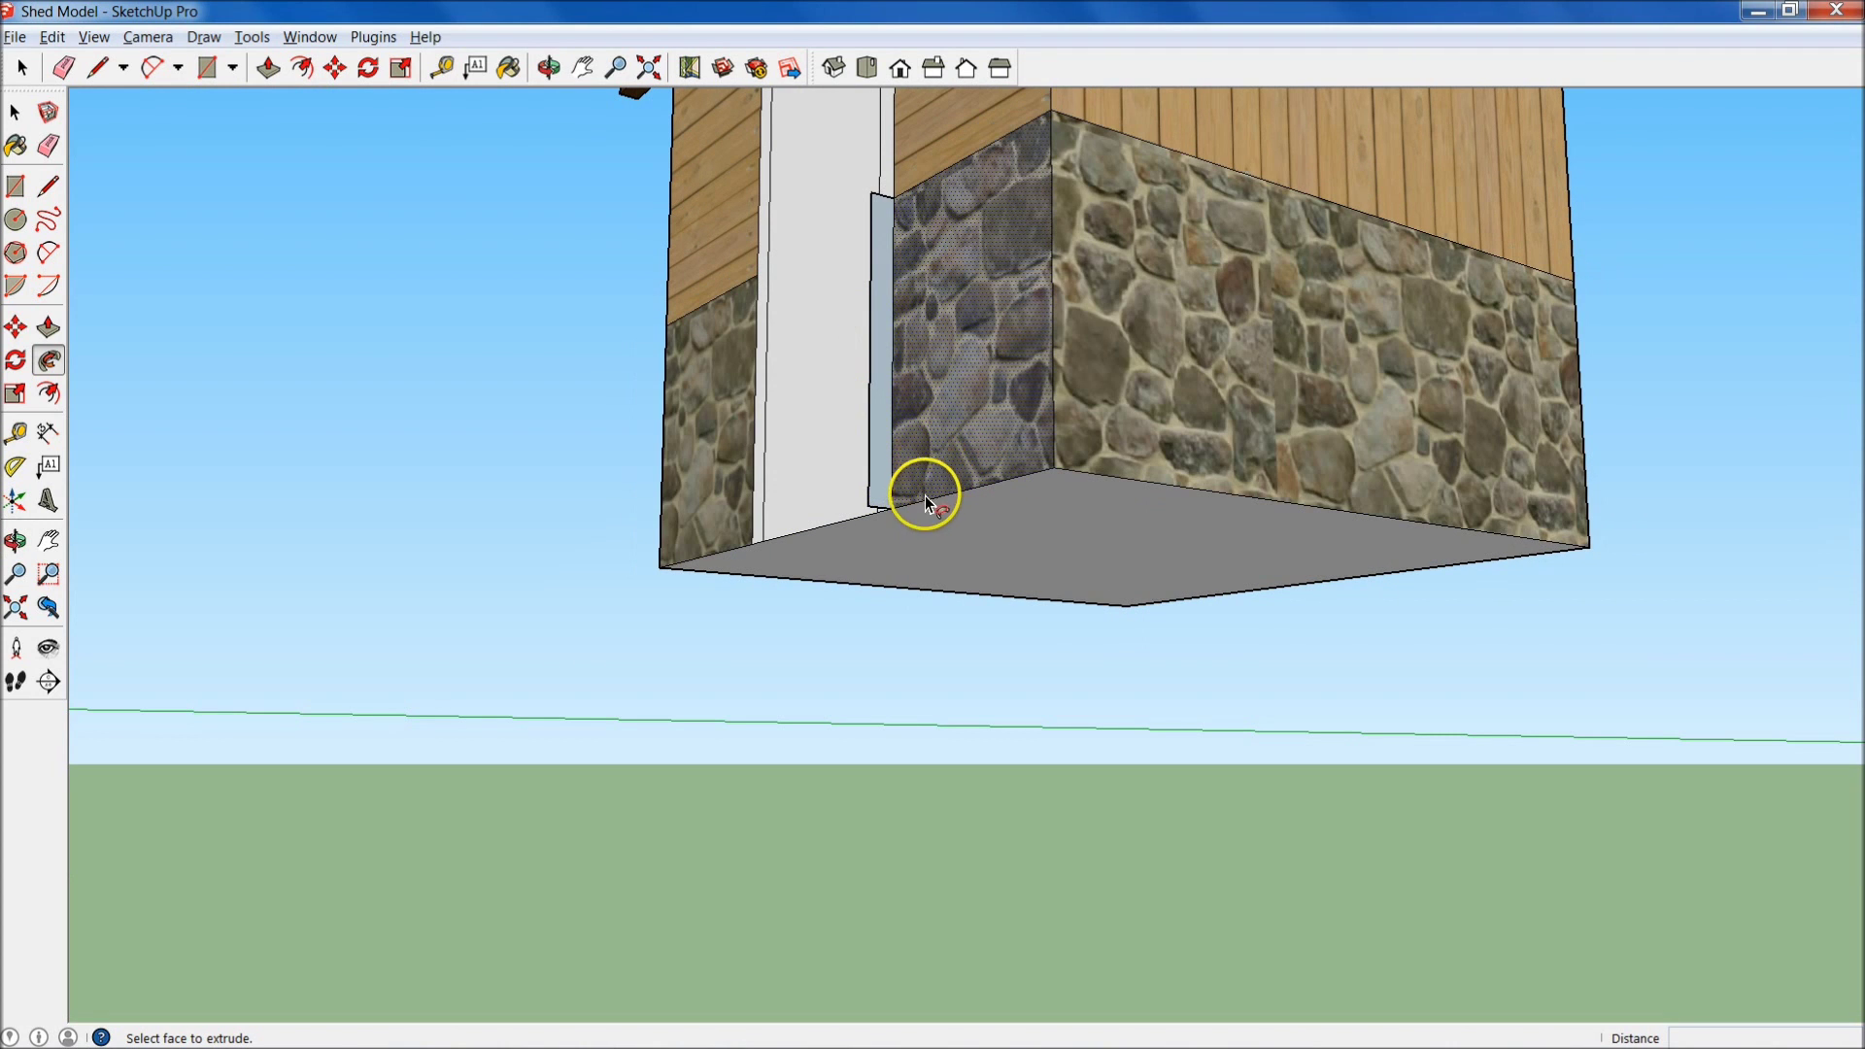
- Sample Cobble_Stone from the stone wall and paint the narrow strip's side face beside the door
{"action": "key", "text": "b"}
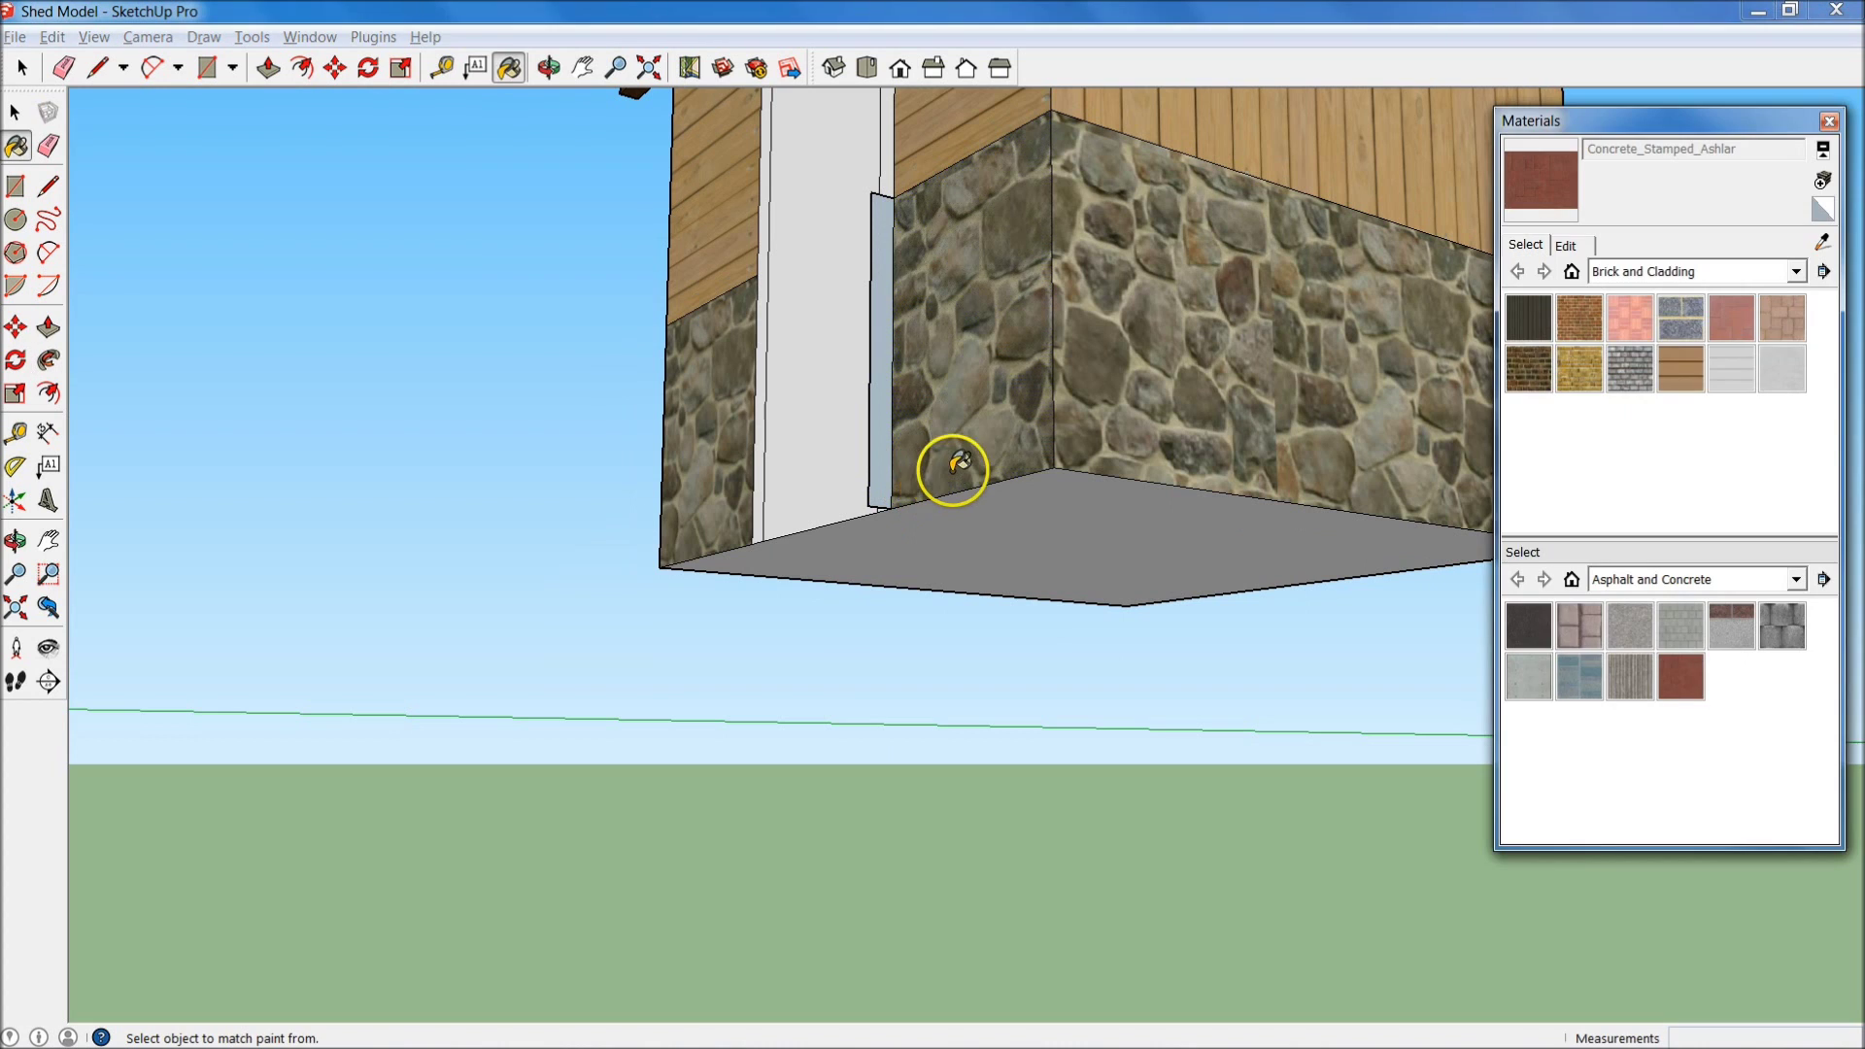
{"action": "left_click", "coordinate": [1142, 354], "text": "alt"}
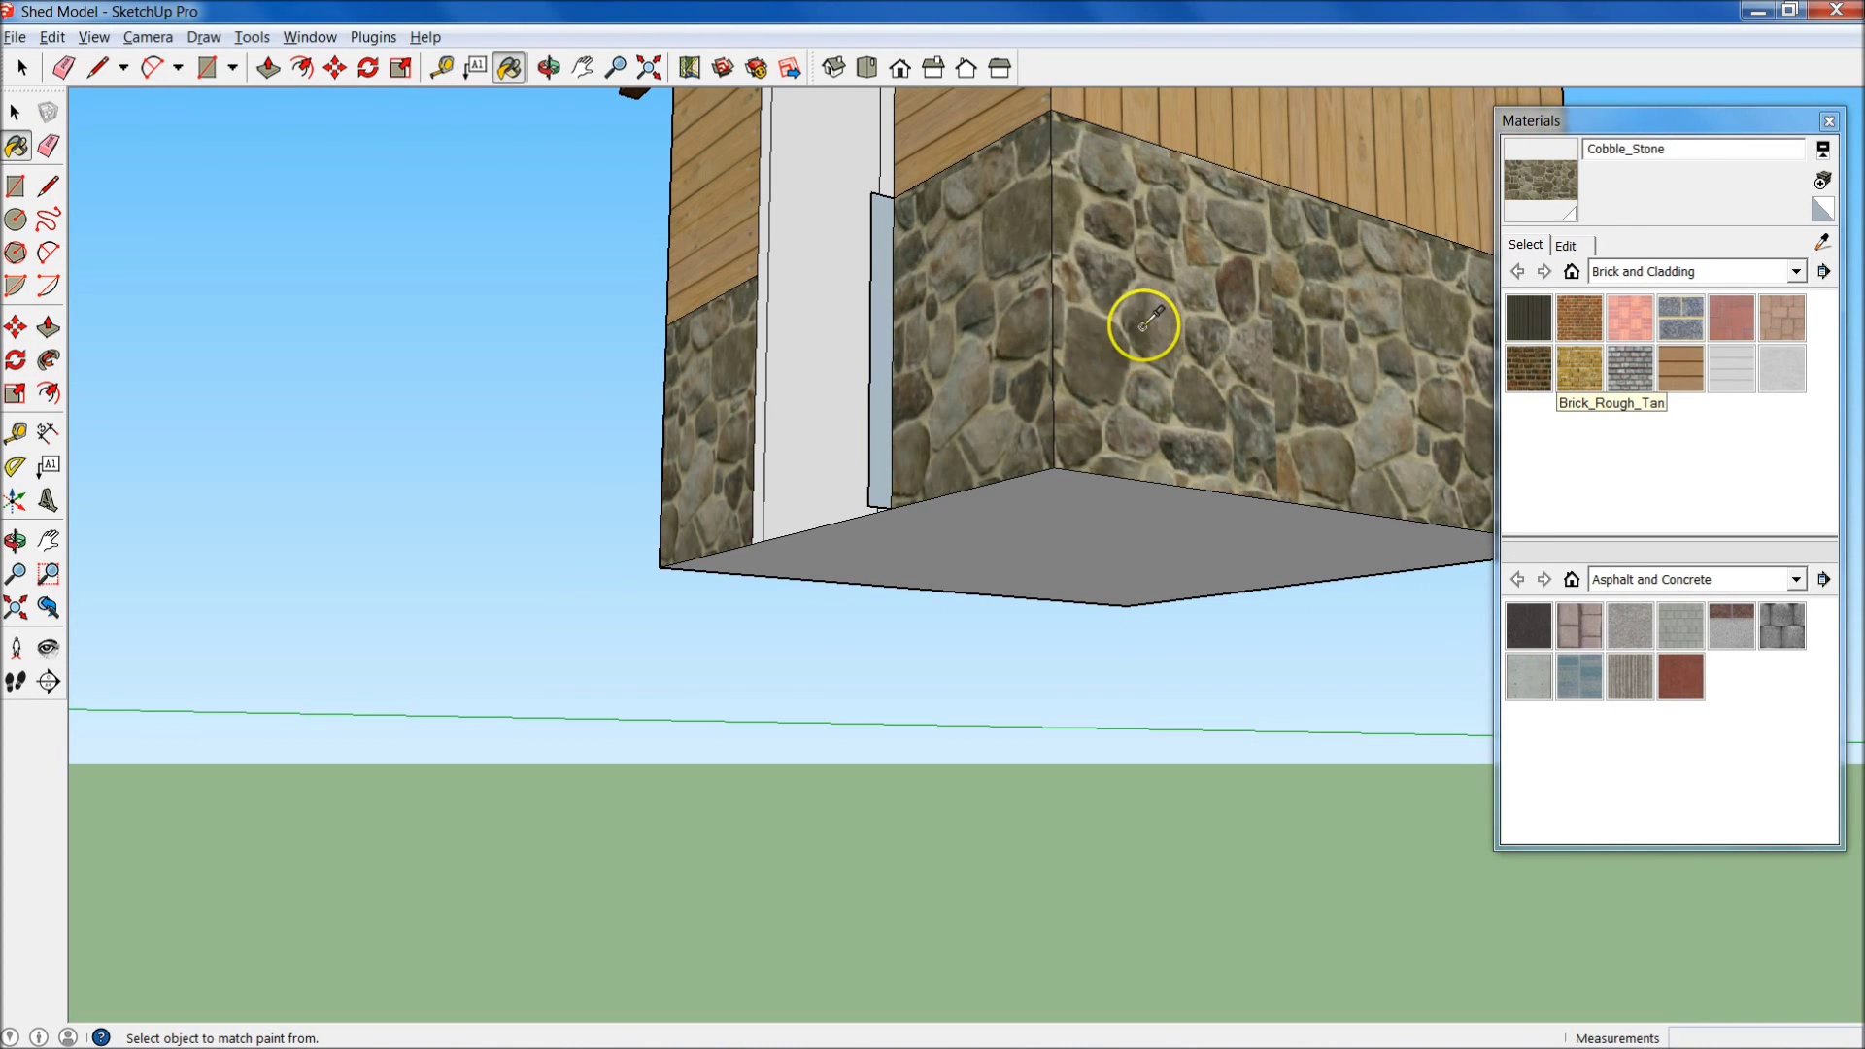
{"action": "scroll", "coordinate": [742, 479], "scroll_direction": "up", "scroll_amount": 5}
{"action": "mouse_move", "coordinate": [741, 479]}
{"action": "middle_mouse_down"}
{"action": "mouse_move", "coordinate": [1419, 463]}
{"action": "mouse_move", "coordinate": [778, 551]}
{"action": "mouse_move", "coordinate": [879, 529]}
{"action": "middle_mouse_up"}
{"action": "left_click", "coordinate": [839, 312]}
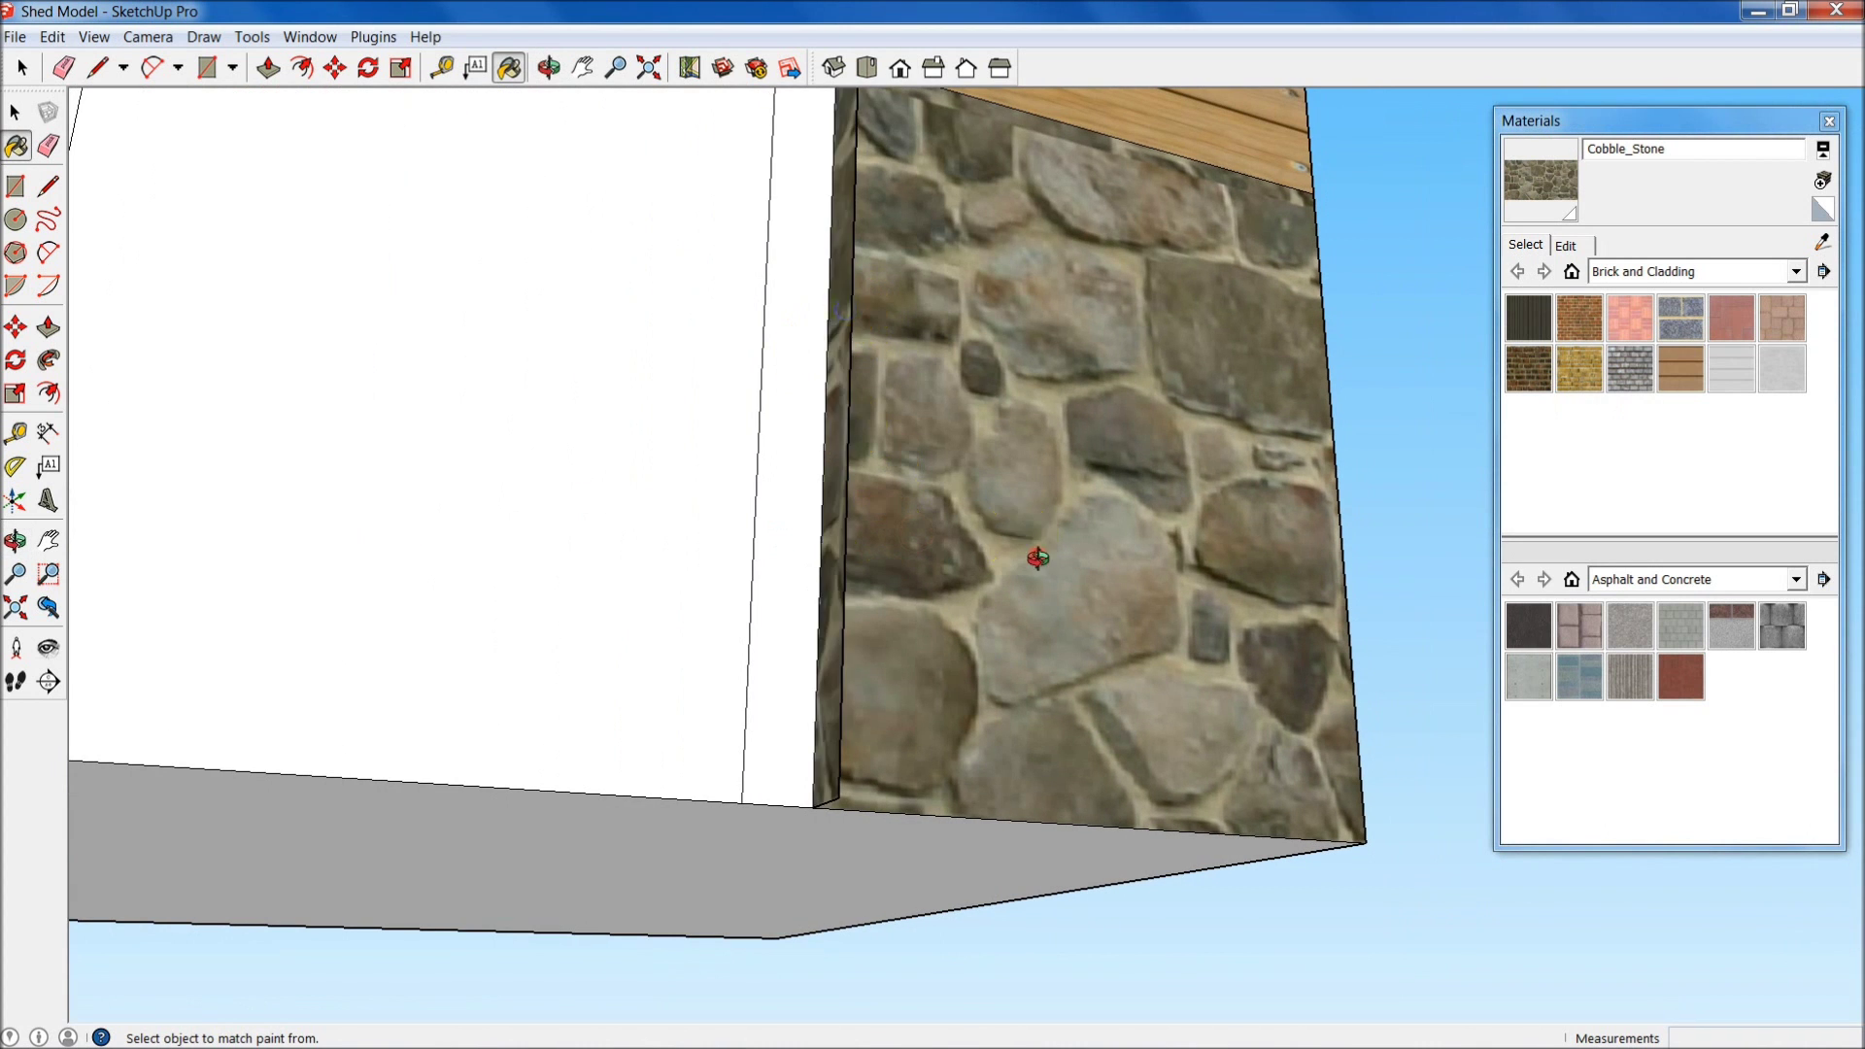
{"action": "mouse_move", "coordinate": [1037, 553]}
{"action": "middle_mouse_down"}
{"action": "mouse_move", "coordinate": [368, 819]}
{"action": "mouse_move", "coordinate": [729, 720]}
{"action": "mouse_move", "coordinate": [1179, 430]}
{"action": "mouse_move", "coordinate": [800, 366]}
{"action": "mouse_move", "coordinate": [787, 530]}
{"action": "mouse_move", "coordinate": [820, 528]}
{"action": "middle_mouse_up"}
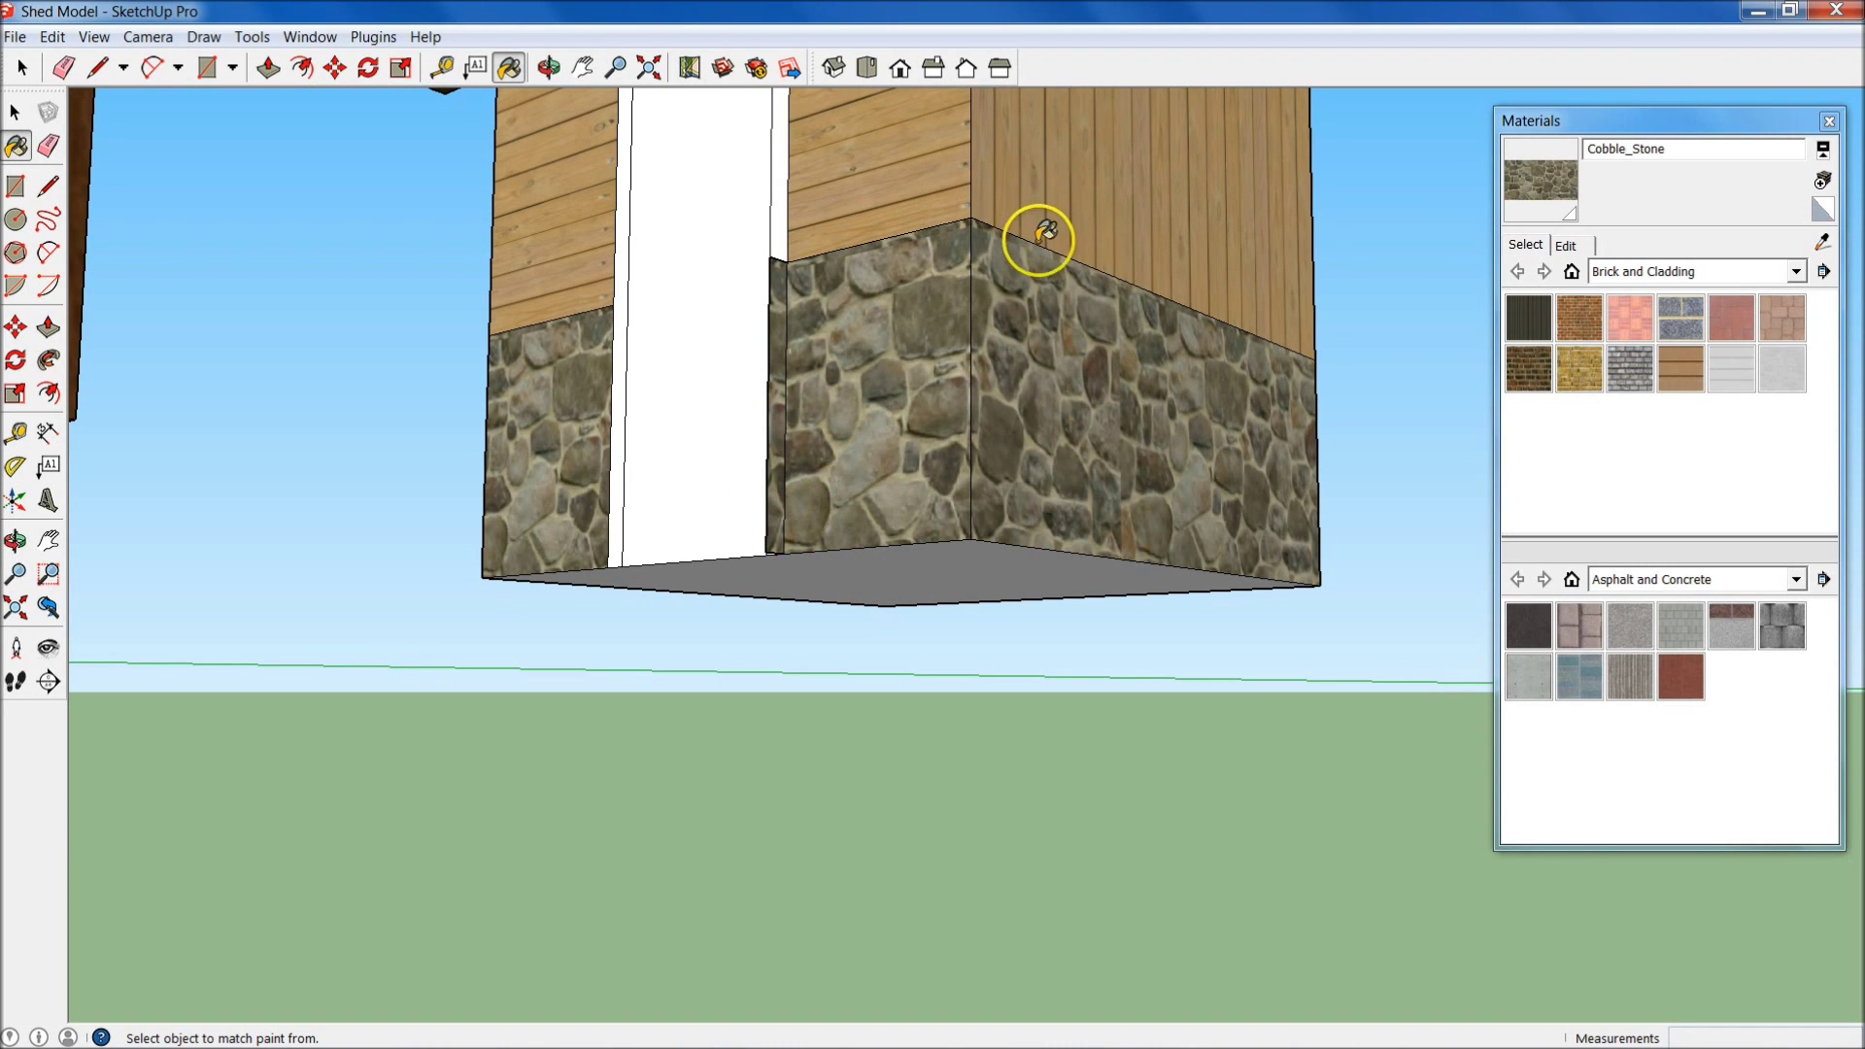
{"action": "scroll", "coordinate": [894, 502], "scroll_direction": "up", "scroll_amount": 2}
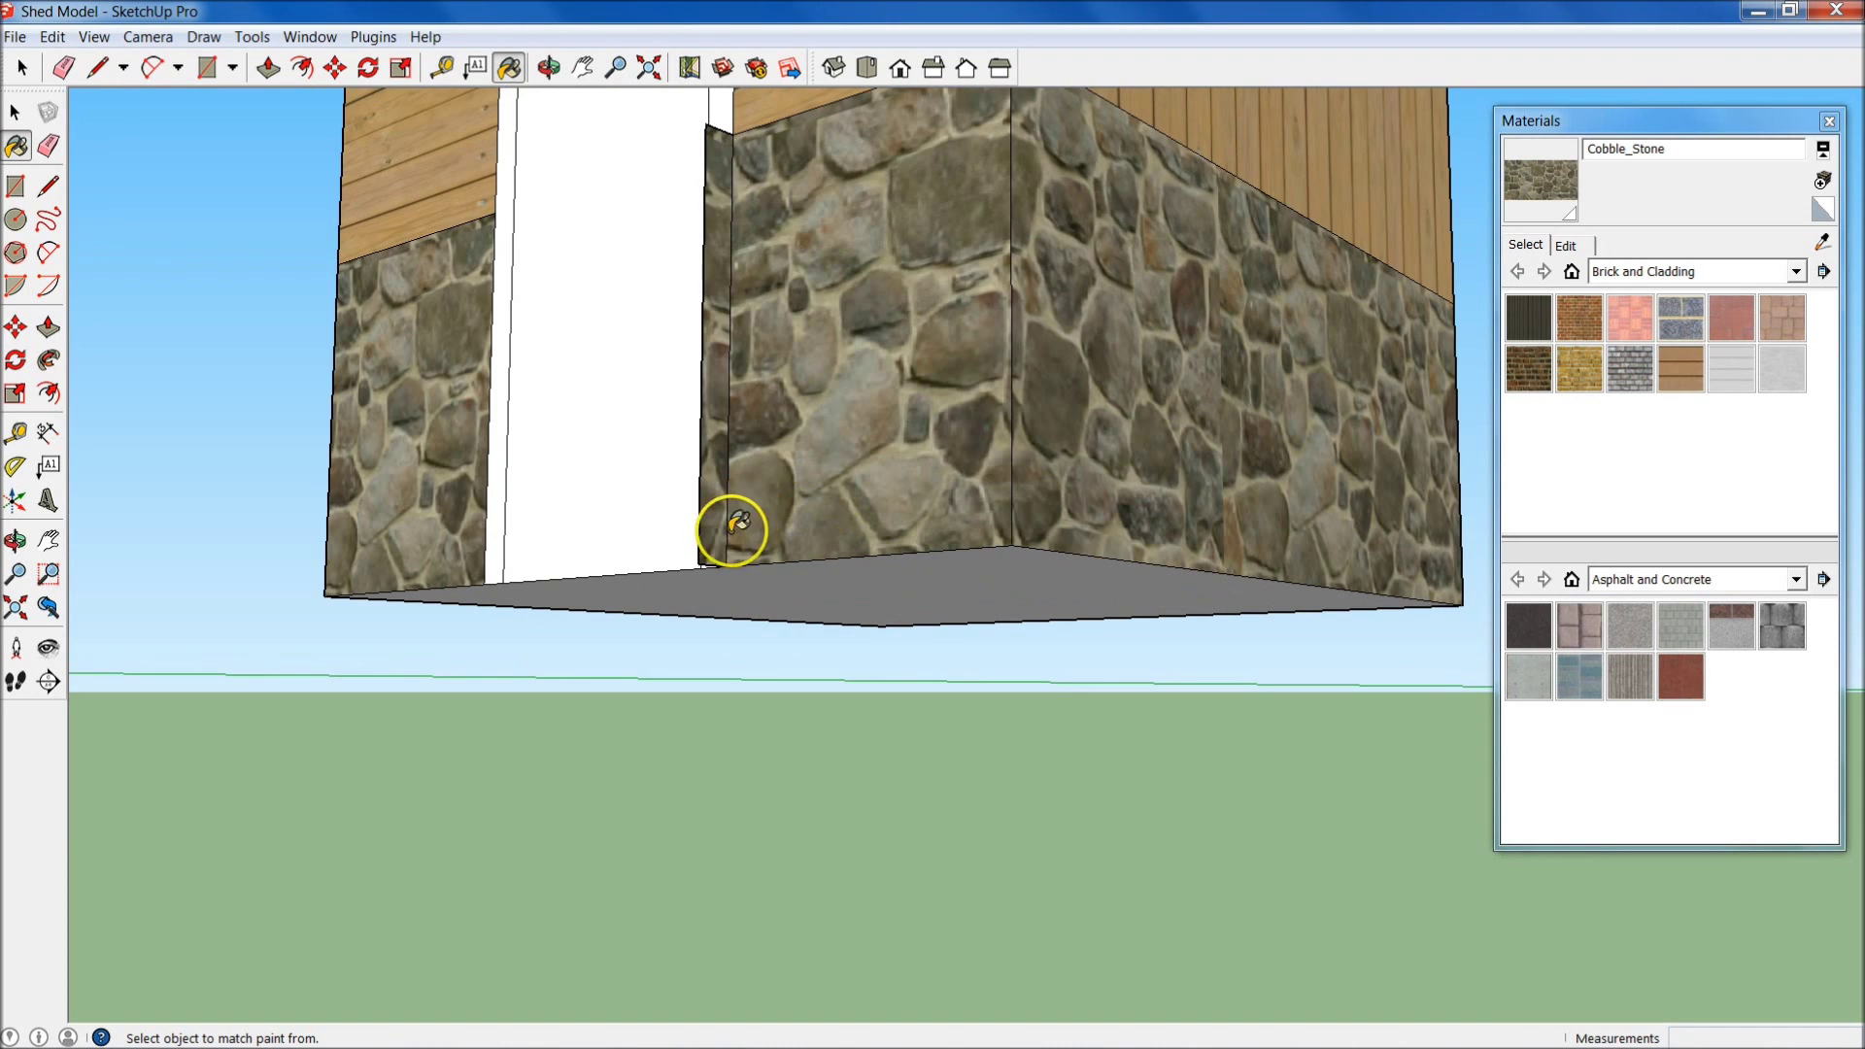
{"action": "middle_click_drag", "start_coordinate": [709, 458], "coordinate": [803, 457]}
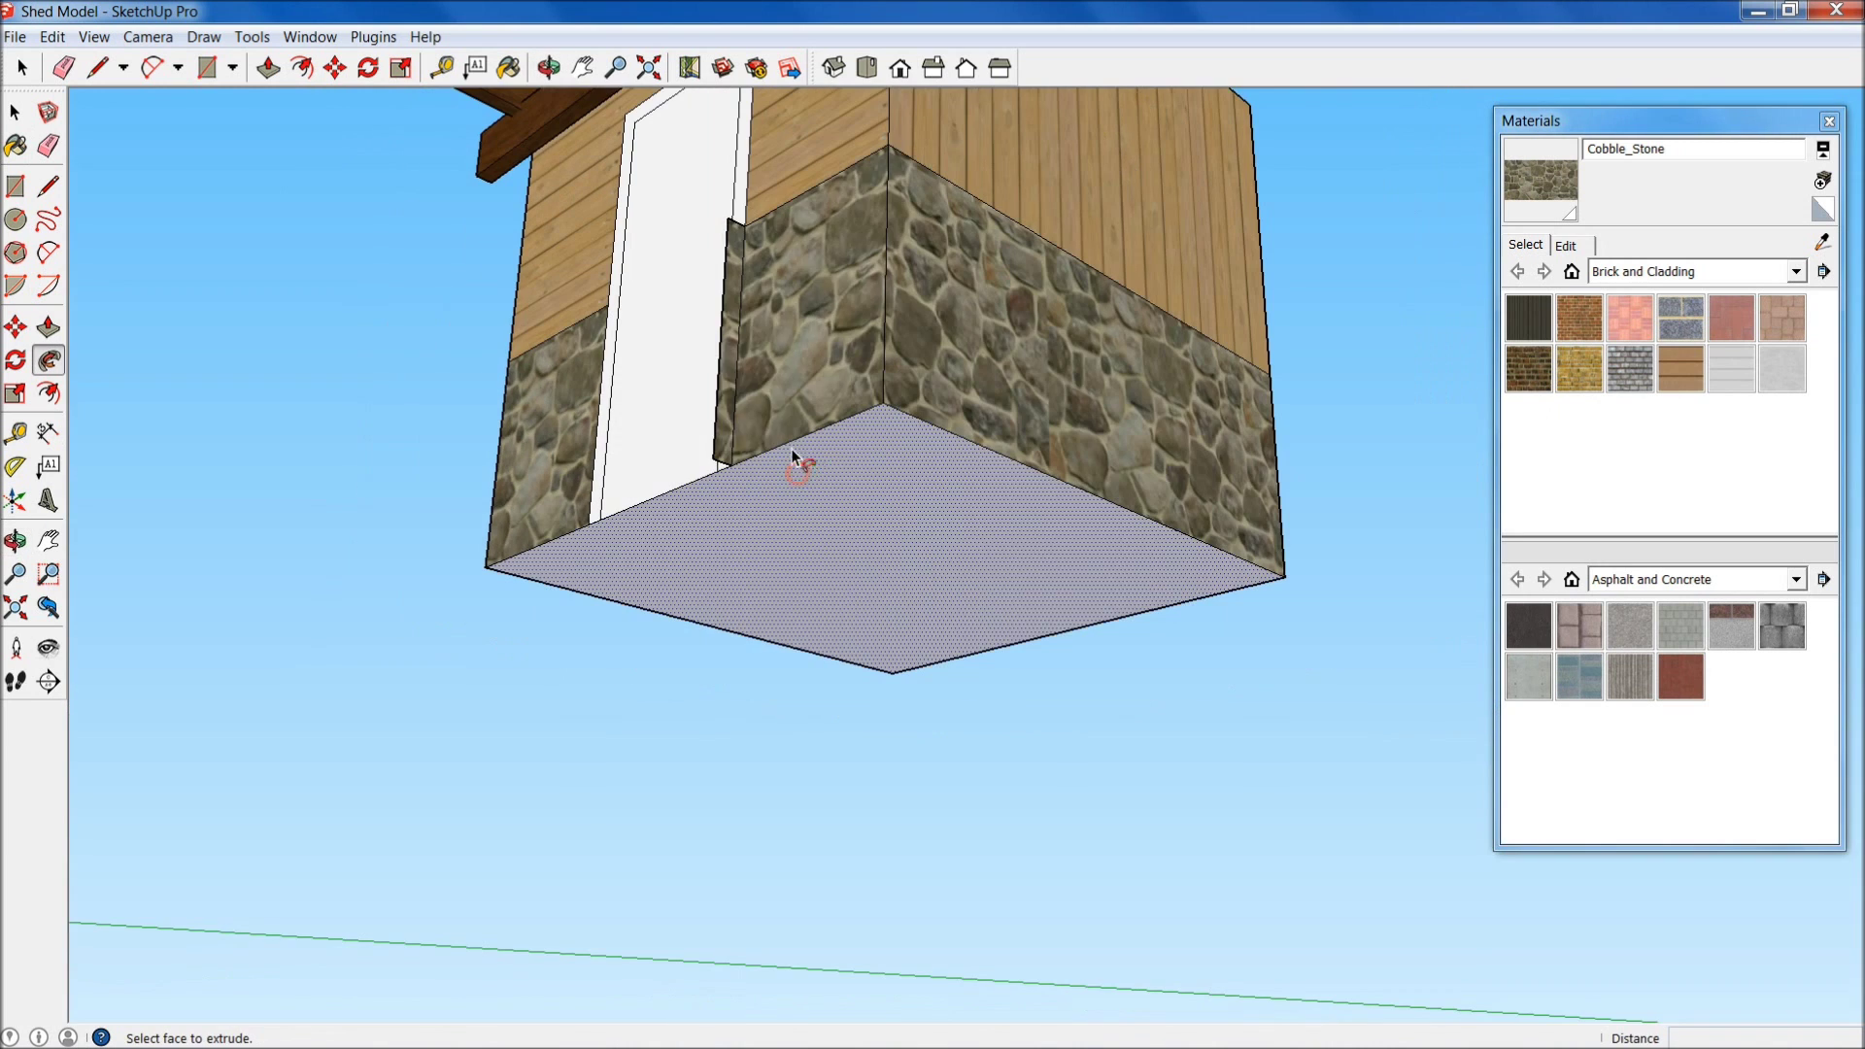
- Pull the stone wall face outward flush with the left wall's corner, then view the whole shed
{"action": "left_click", "coordinate": [719, 406]}
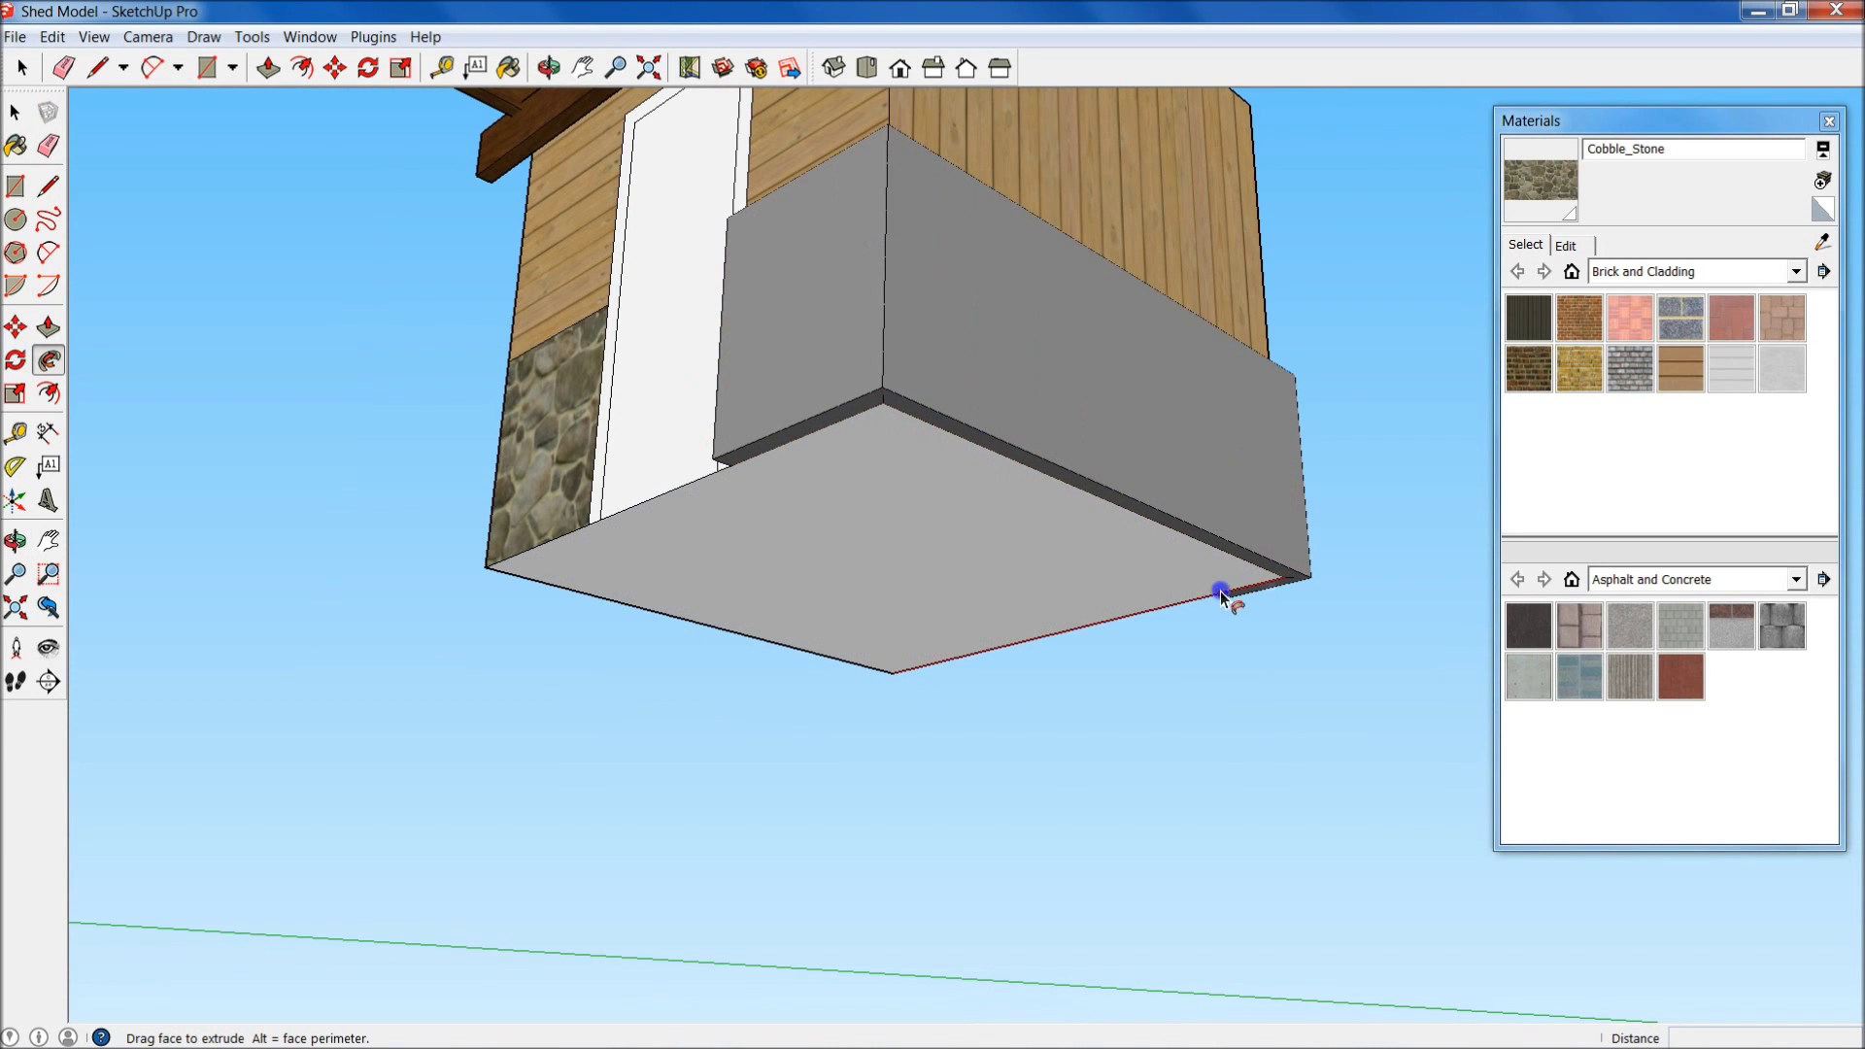
{"action": "left_click", "coordinate": [595, 547]}
{"action": "middle_click_drag", "start_coordinate": [783, 271], "coordinate": [865, 556]}
{"action": "scroll", "coordinate": [865, 557], "scroll_direction": "down", "scroll_amount": 3}
{"action": "key", "text": "space"}
{"action": "middle_click_drag", "start_coordinate": [1031, 680], "coordinate": [1108, 778]}
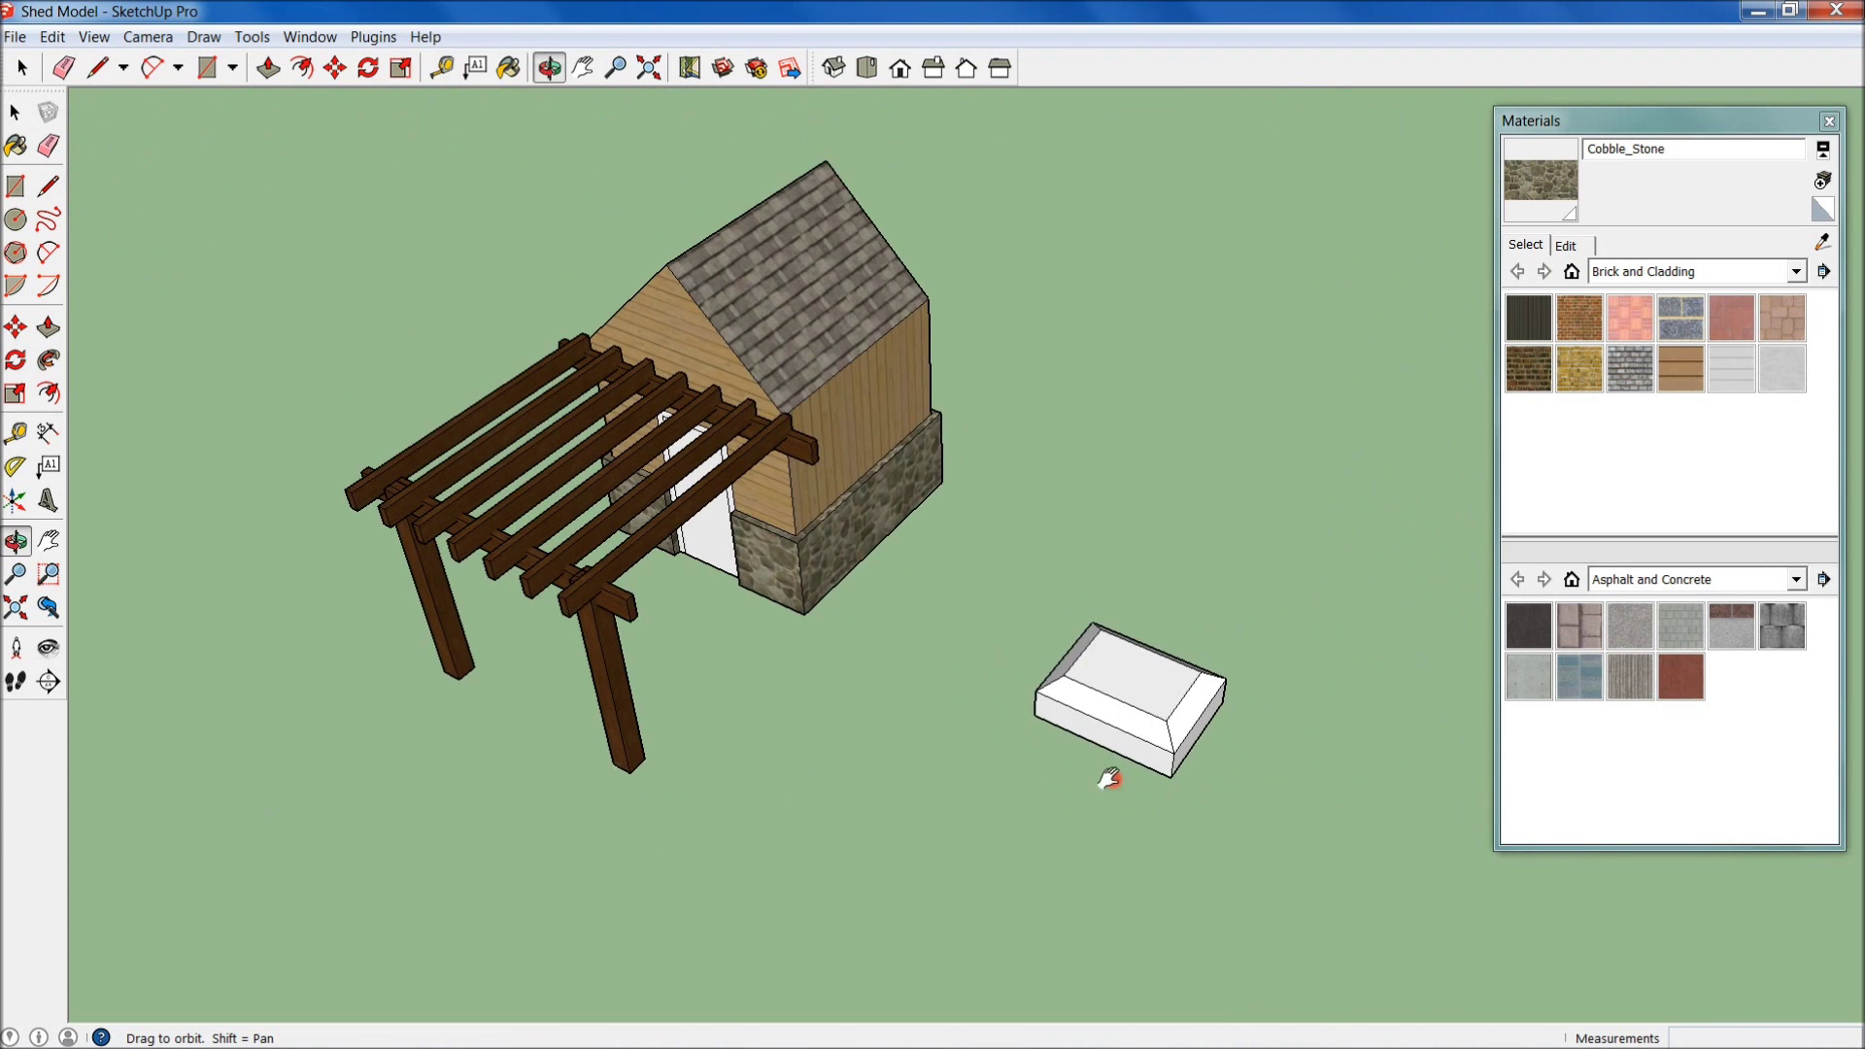
- Box-select the white block on the ground beside the shed and delete it
{"action": "left_click_drag", "start_coordinate": [1235, 778], "coordinate": [1009, 541]}
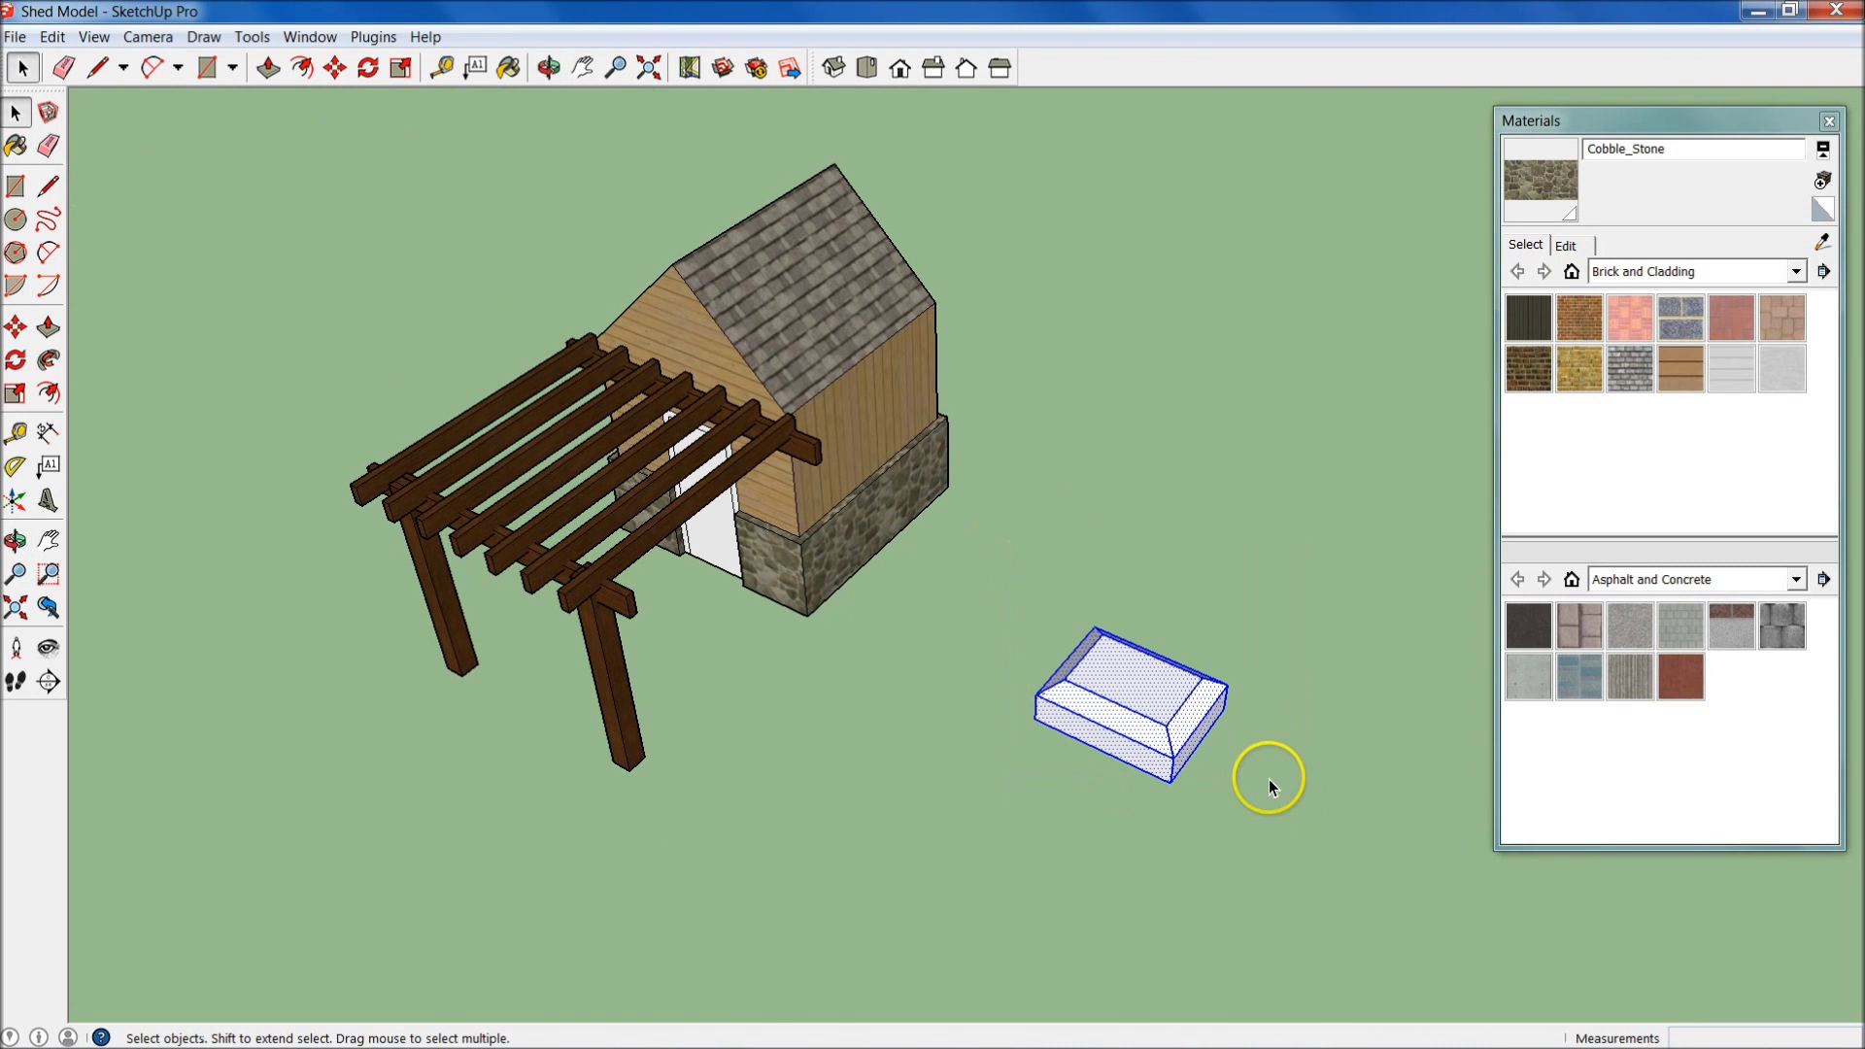
{"action": "key", "text": "Delete"}
{"action": "middle_click_drag", "start_coordinate": [1257, 847], "coordinate": [1070, 818]}
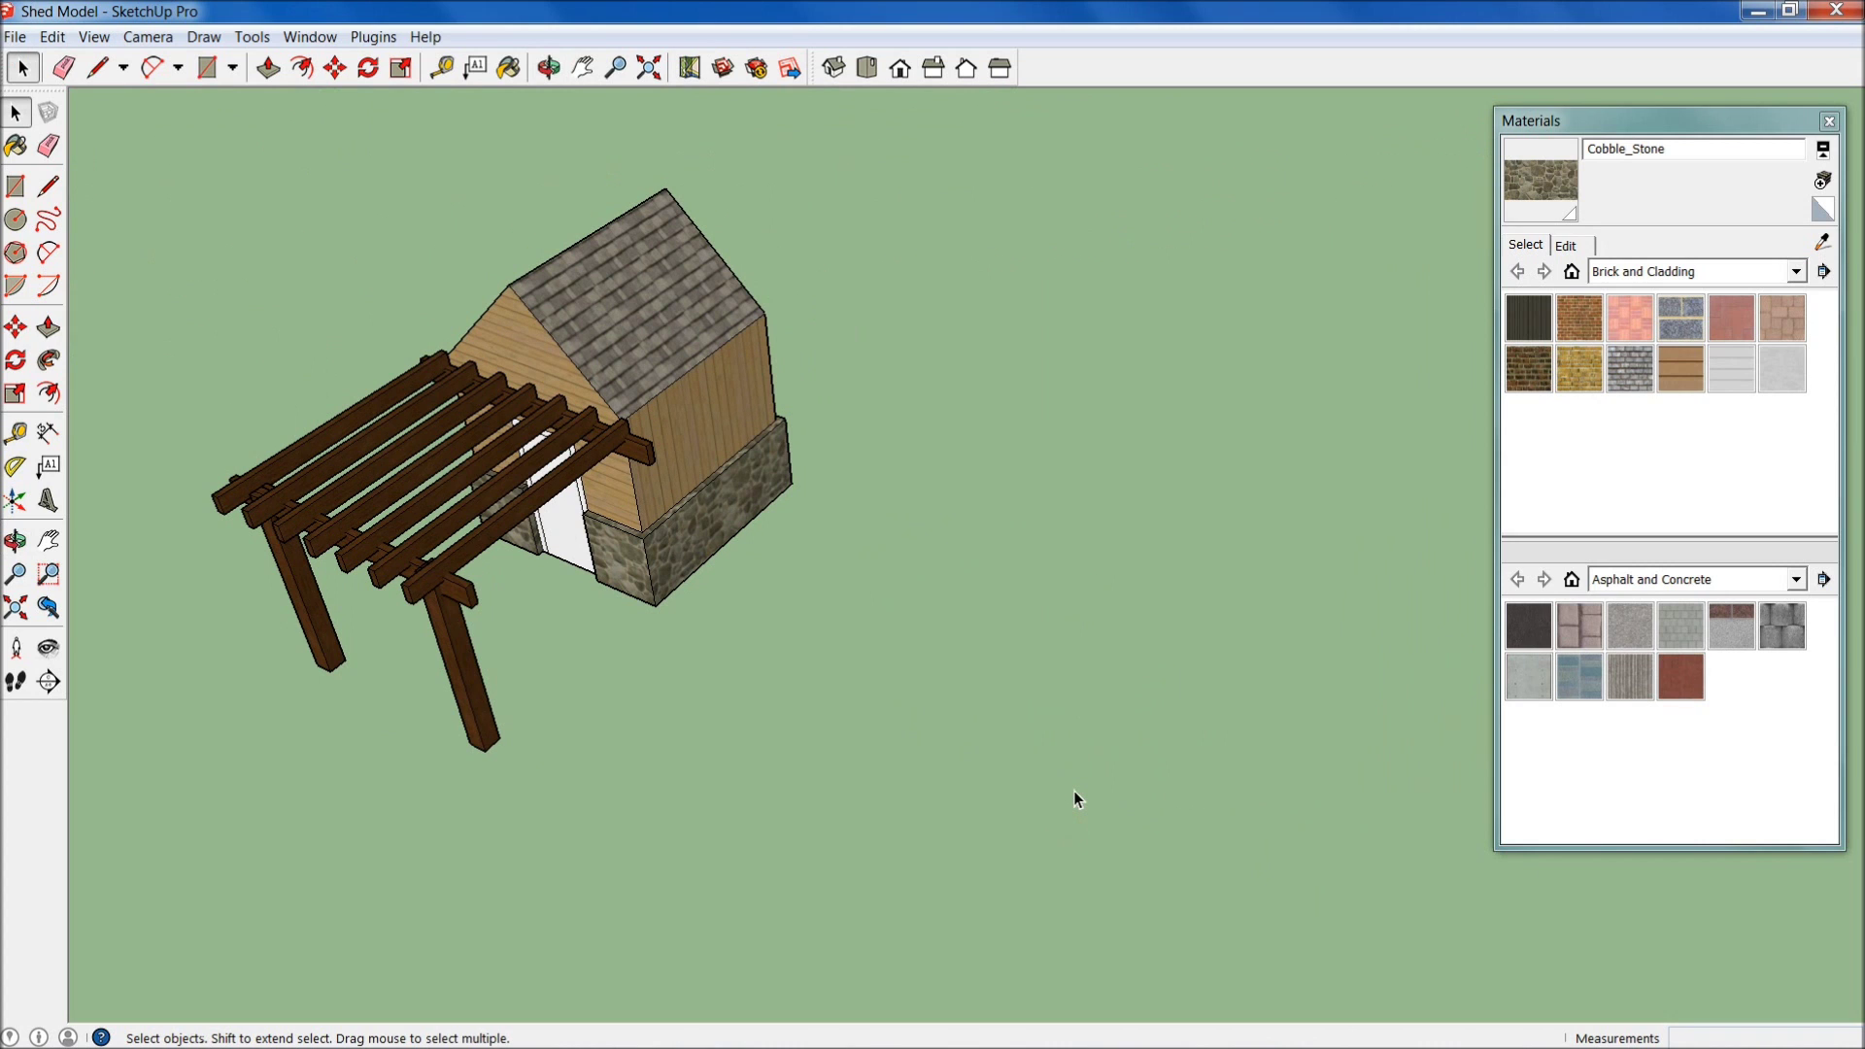
{"action": "left_click", "coordinate": [14, 185]}
{"action": "mouse_move", "coordinate": [968, 595]}
{"action": "left_mouse_down"}
{"action": "mouse_move", "coordinate": [1122, 801]}
{"action": "mouse_move", "coordinate": [1098, 843]}
{"action": "left_mouse_up"}
{"action": "scroll", "coordinate": [1079, 801], "scroll_direction": "up", "scroll_amount": 3}
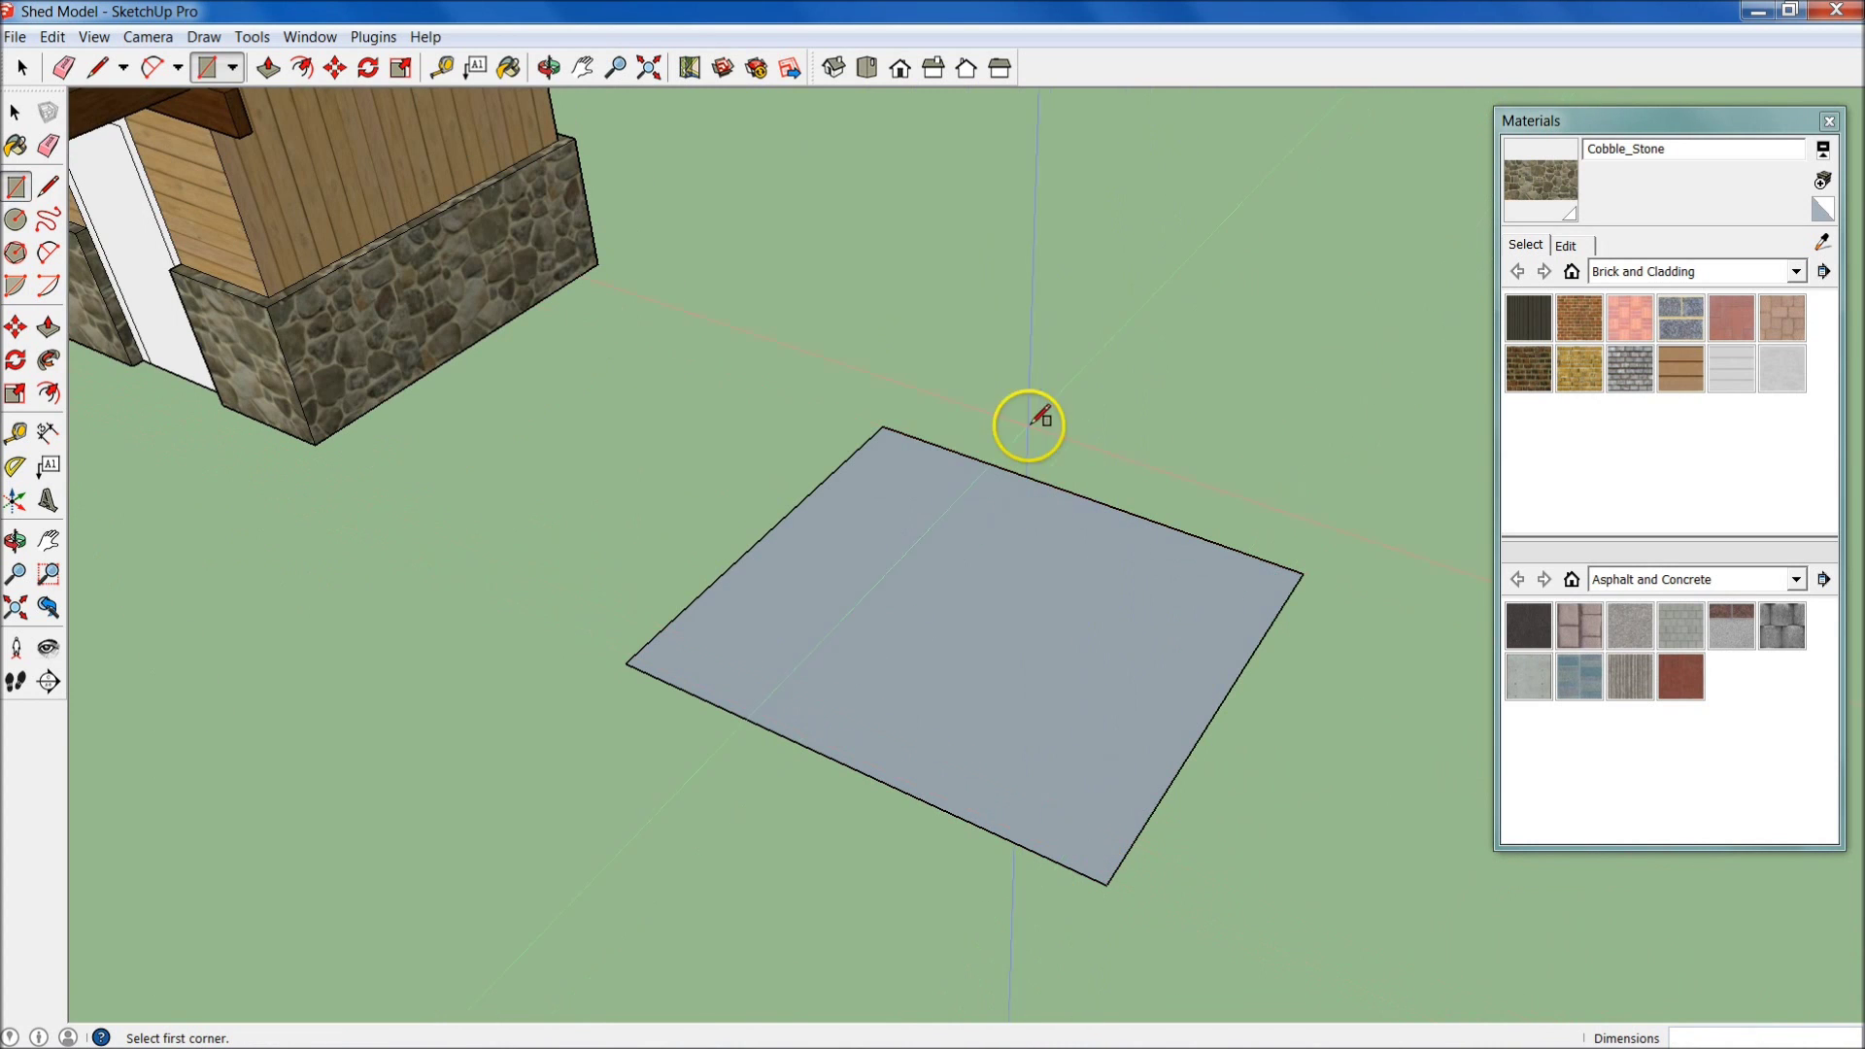
{"action": "key", "text": "space"}
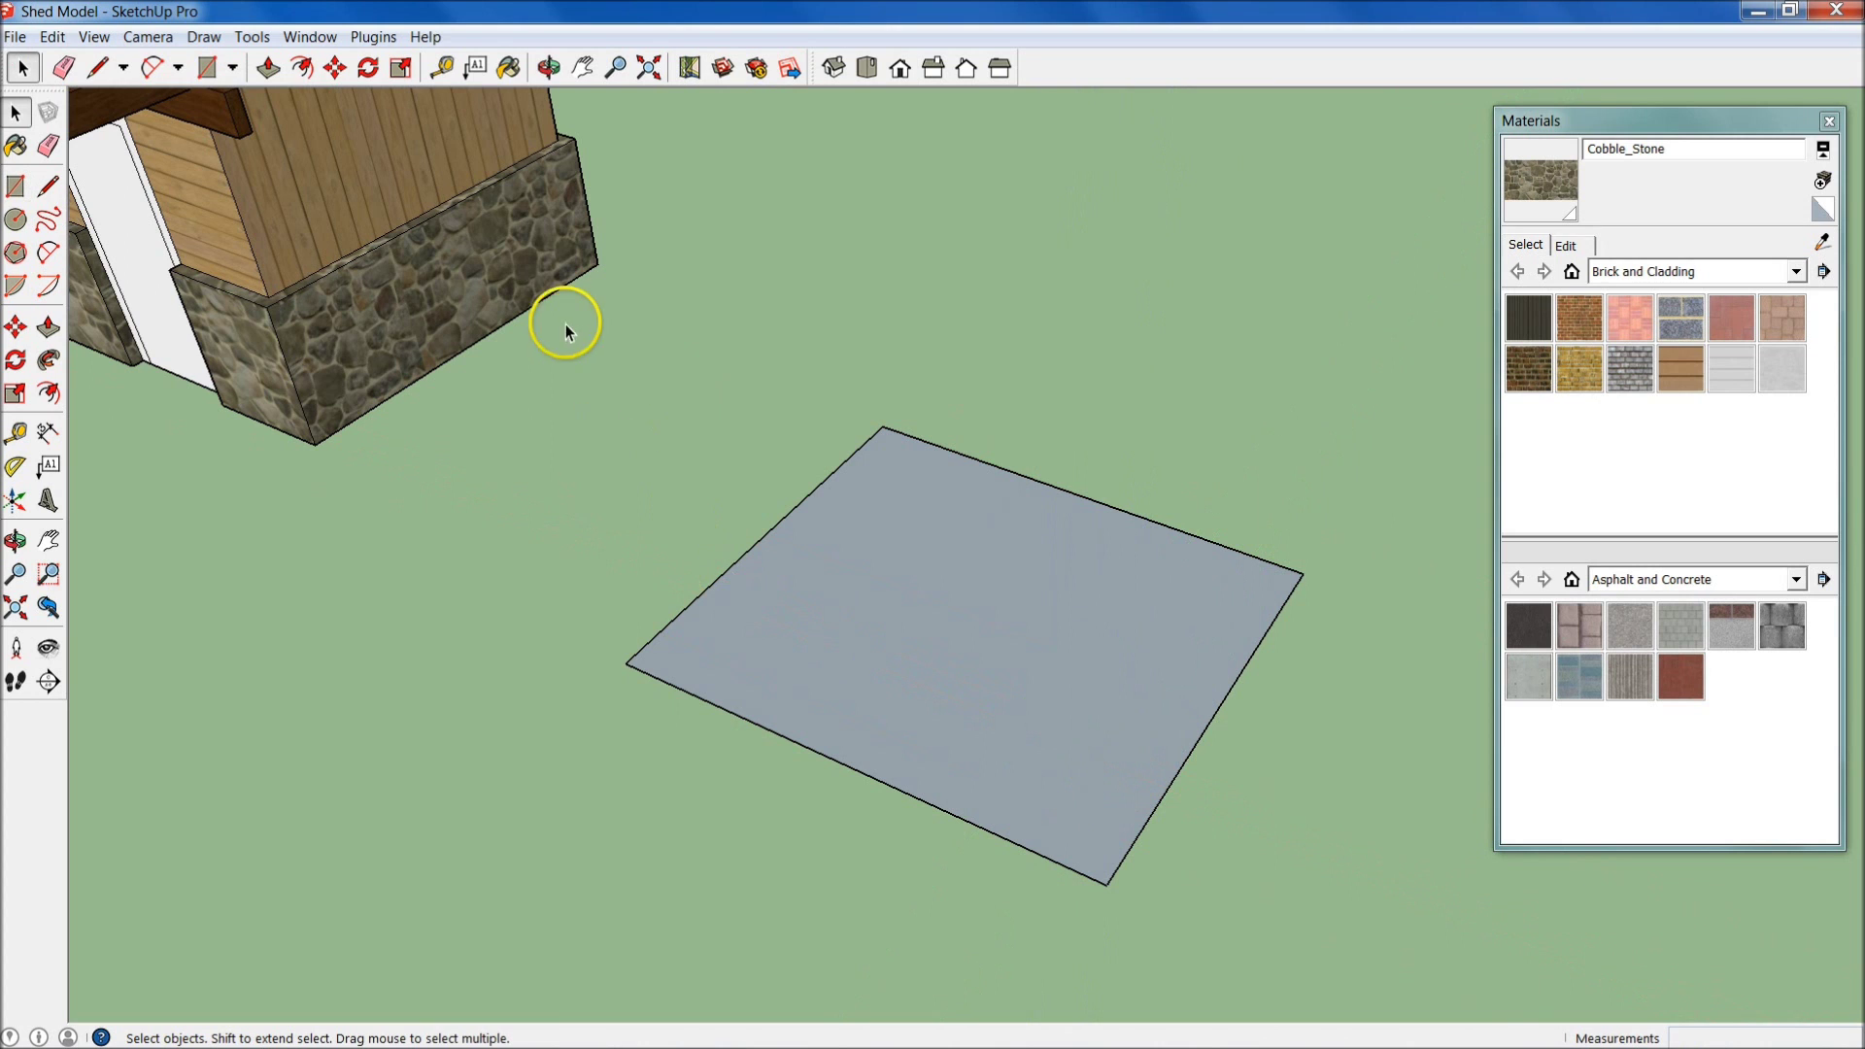
{"action": "left_click_drag", "start_coordinate": [565, 323], "coordinate": [1322, 937]}
{"action": "middle_click_drag", "start_coordinate": [1017, 754], "coordinate": [983, 724]}
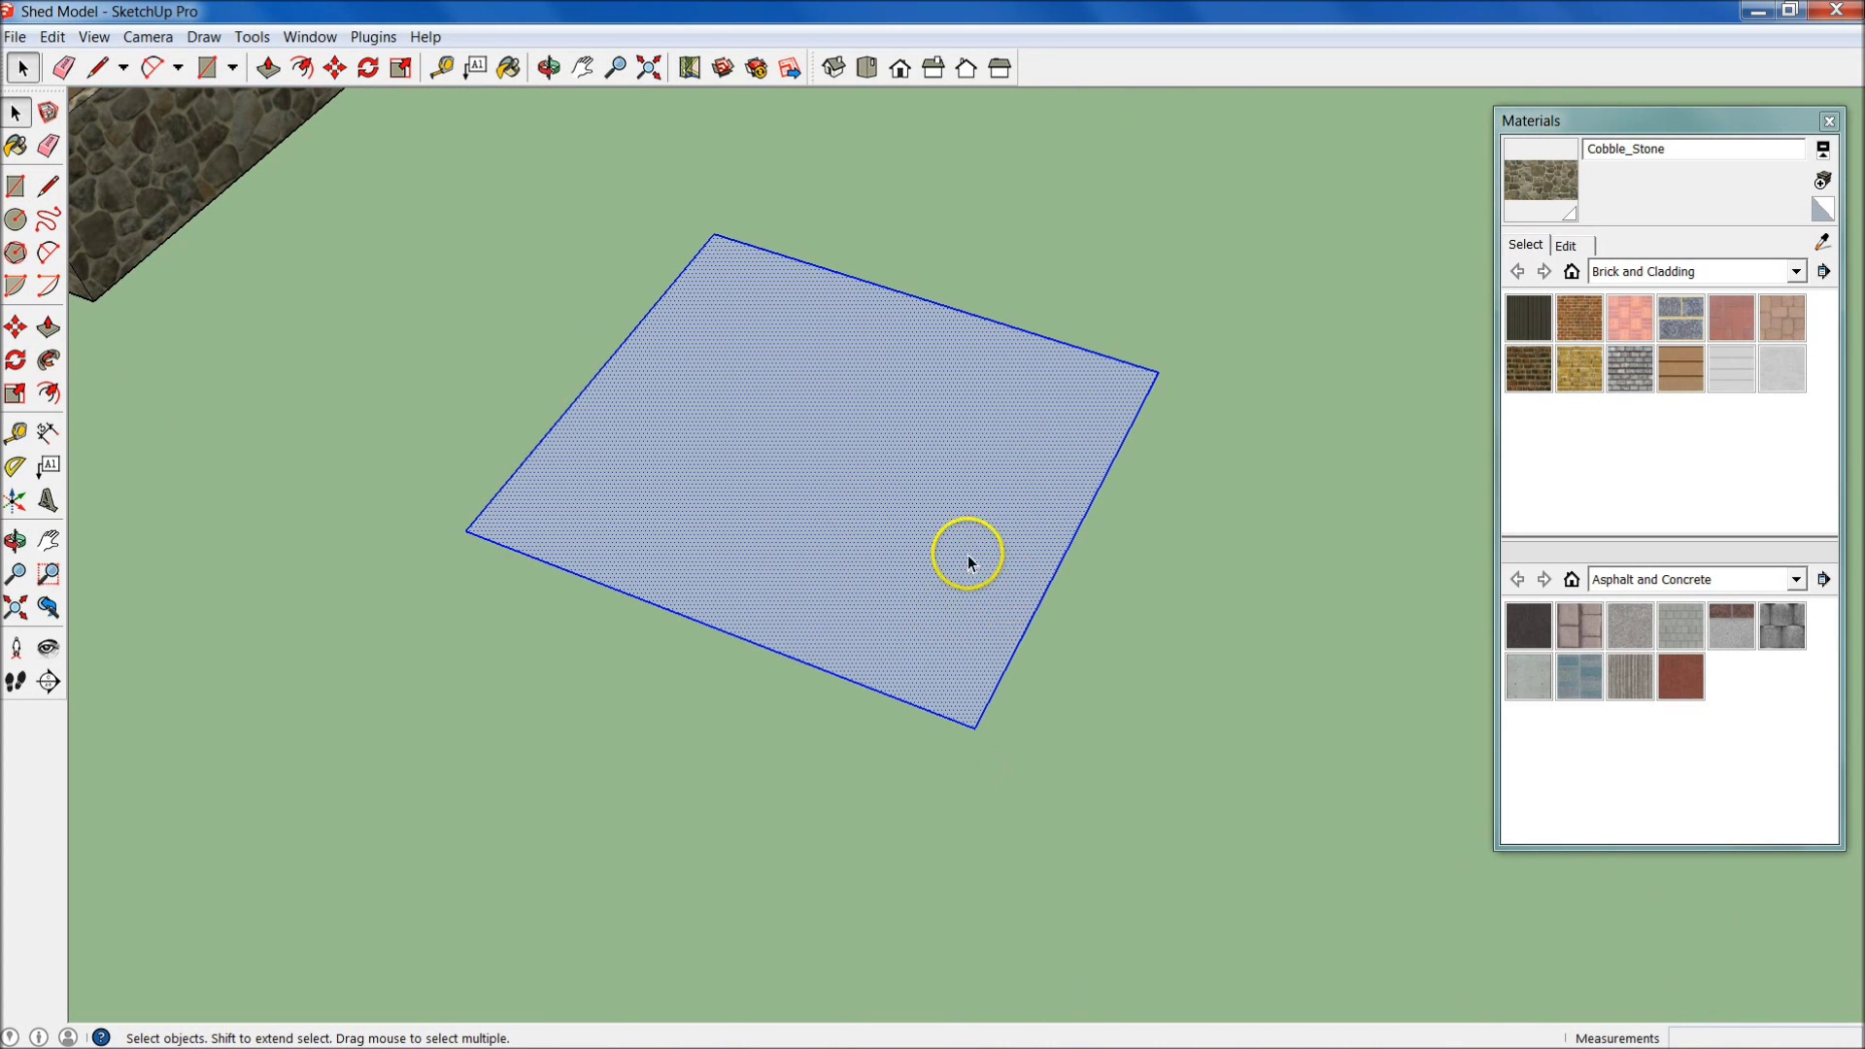
{"action": "key", "text": "q"}
{"action": "left_click", "coordinate": [801, 471]}
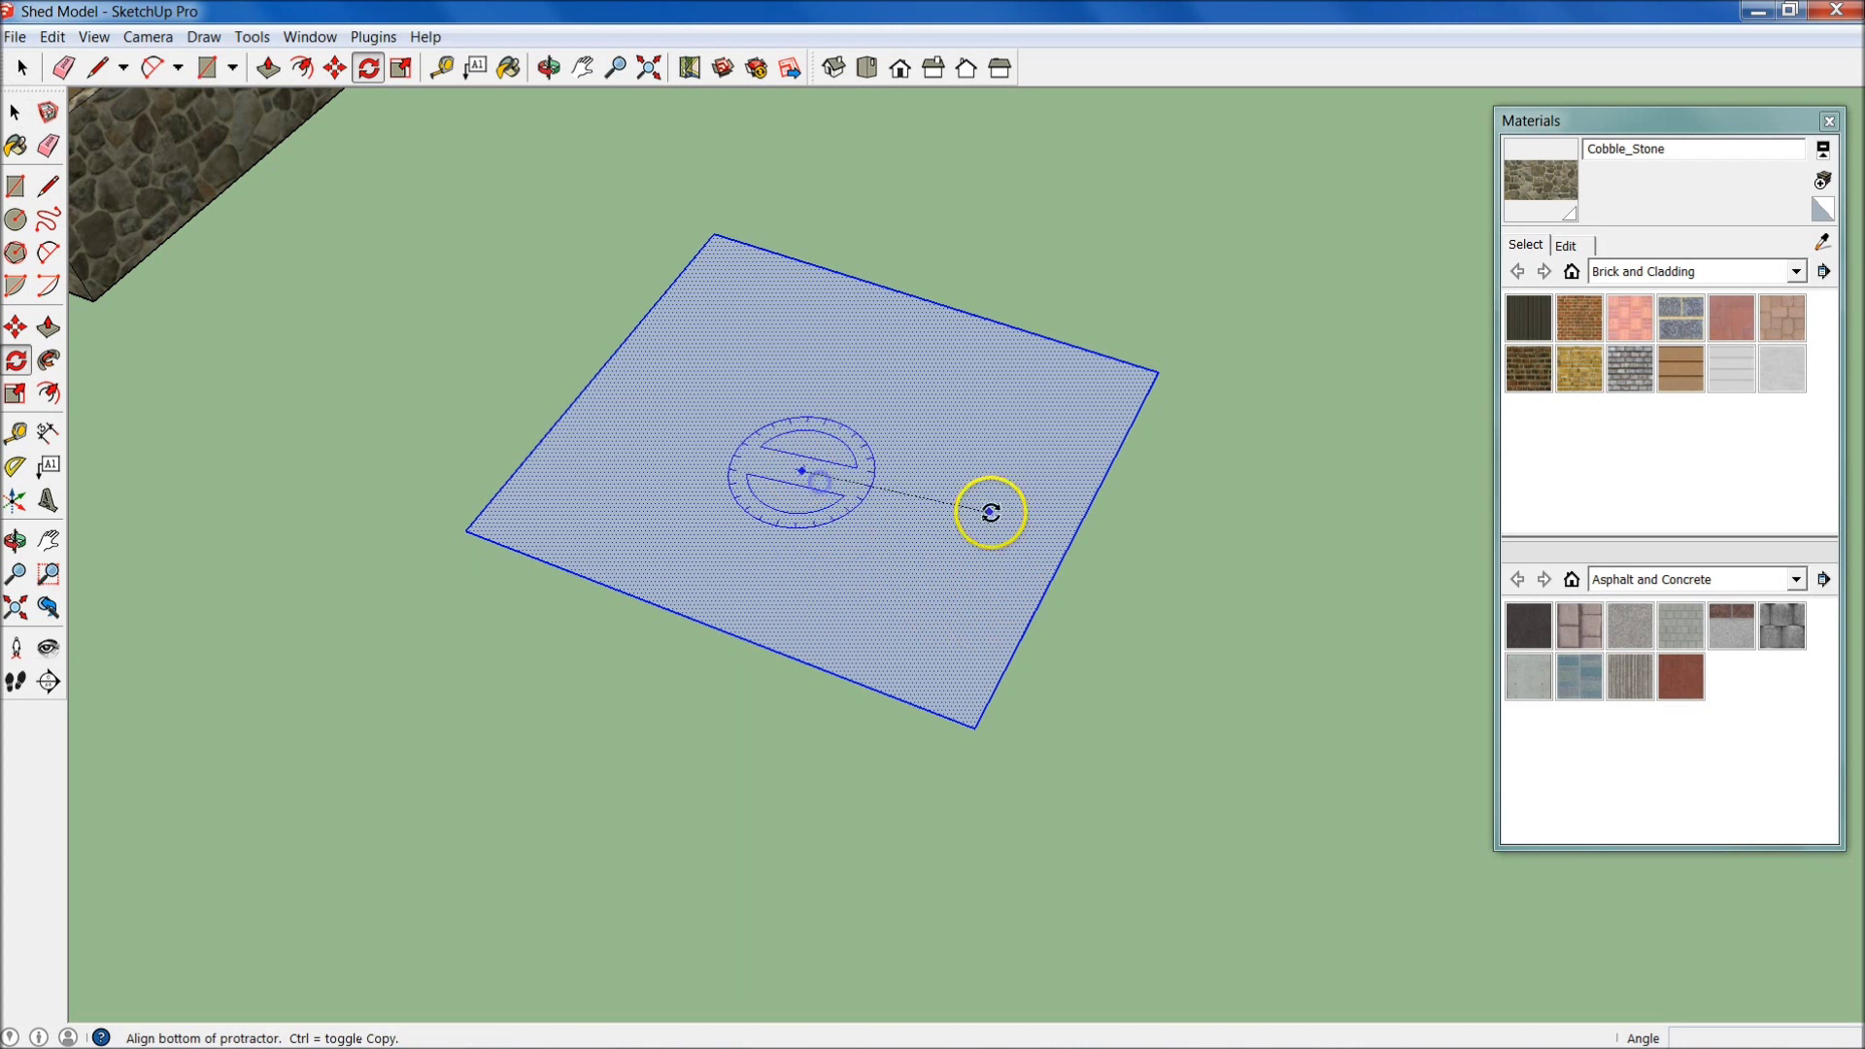
{"action": "left_click", "coordinate": [1013, 539]}
{"action": "left_click", "coordinate": [833, 637]}
{"action": "middle_click_drag", "start_coordinate": [832, 638], "coordinate": [924, 515]}
{"action": "middle_click_drag", "start_coordinate": [919, 620], "coordinate": [545, 433]}
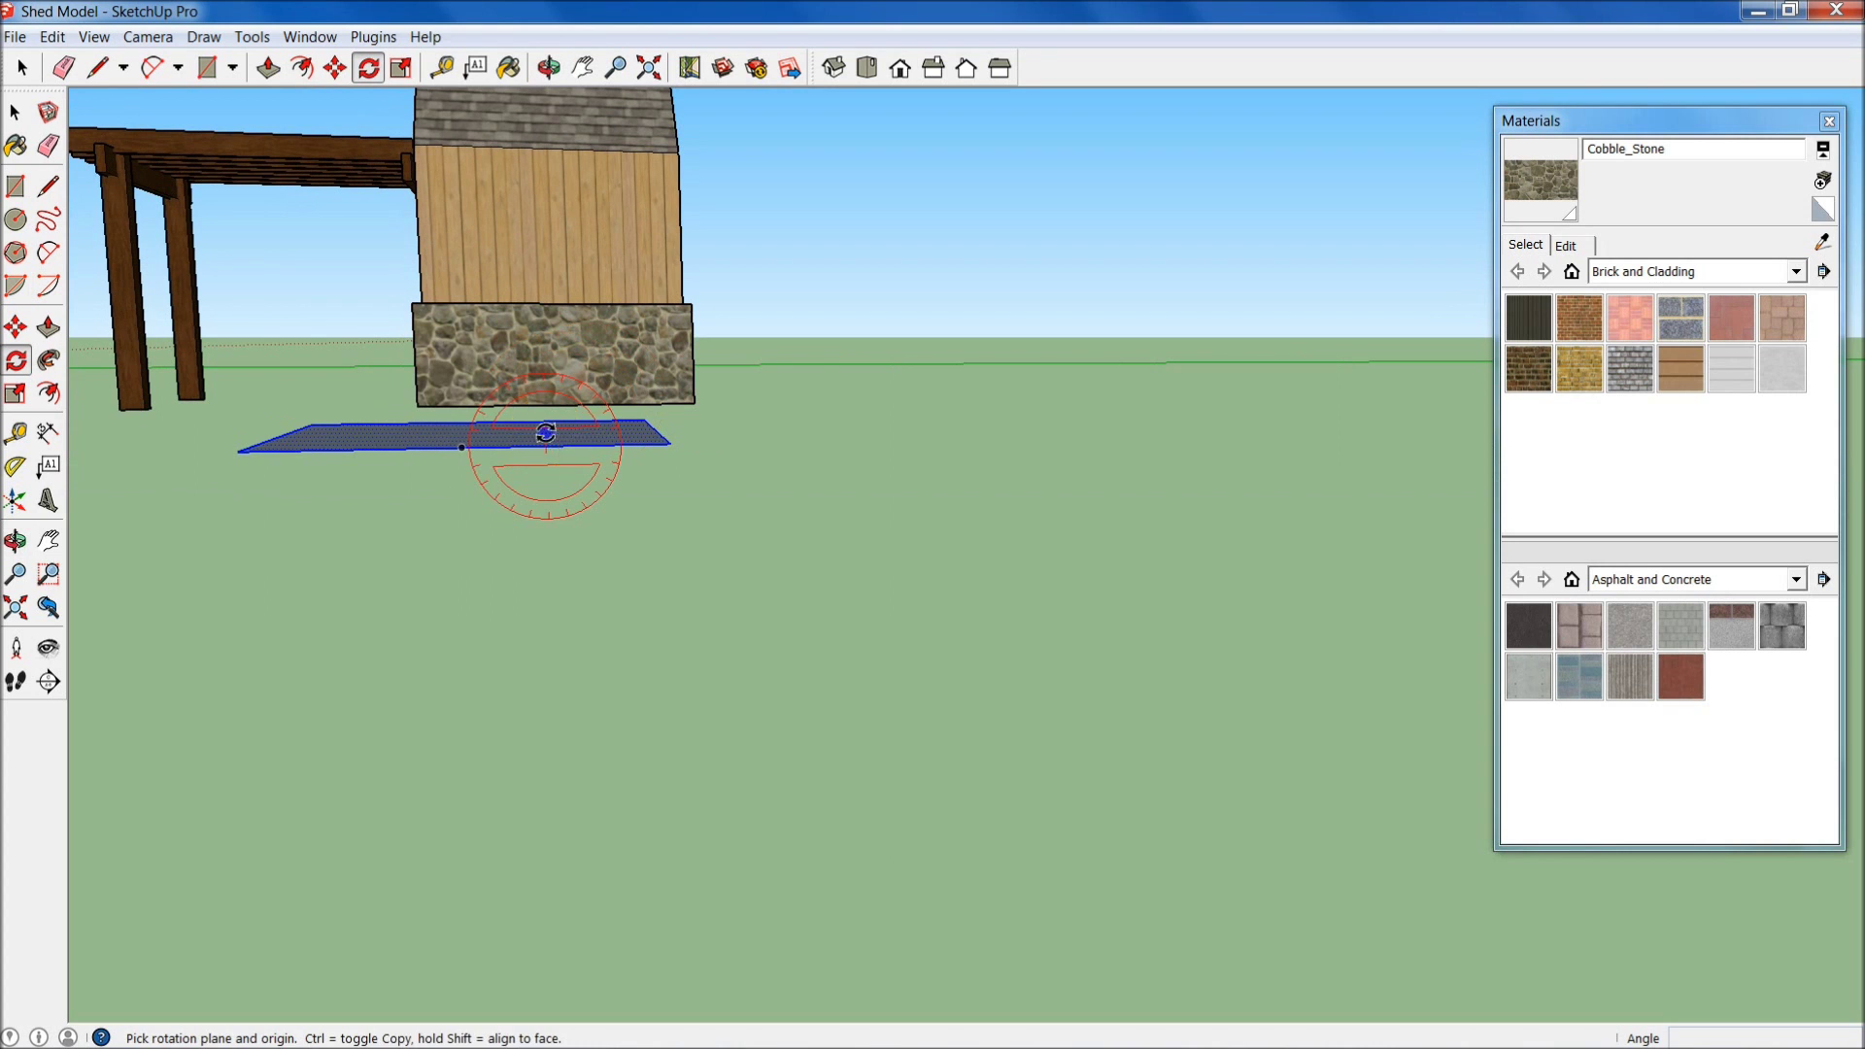
{"action": "left_click", "coordinate": [545, 433]}
{"action": "left_click", "coordinate": [957, 439]}
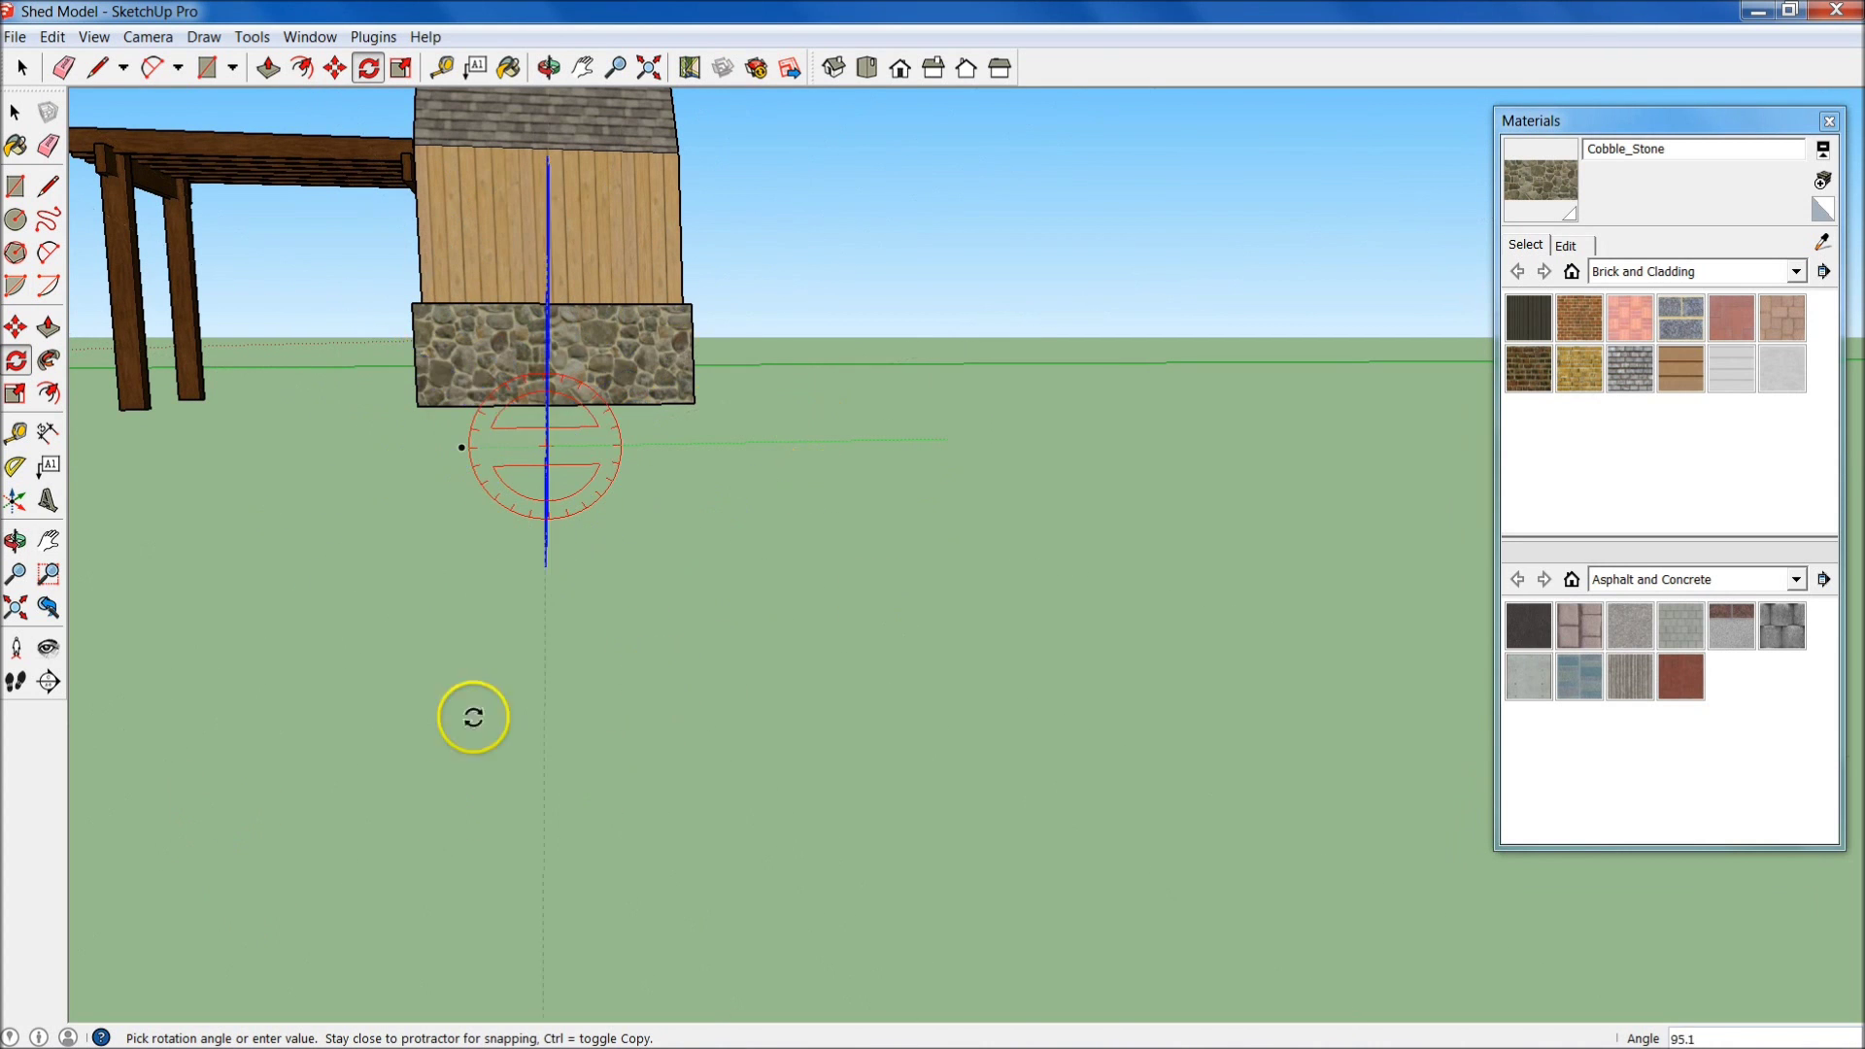
{"action": "key", "text": "Escape"}
{"action": "middle_click_drag", "start_coordinate": [554, 428], "coordinate": [945, 612]}
{"action": "scroll", "coordinate": [795, 615], "scroll_direction": "down", "scroll_amount": 4}
{"action": "scroll", "coordinate": [998, 474], "scroll_direction": "up", "scroll_amount": 3}
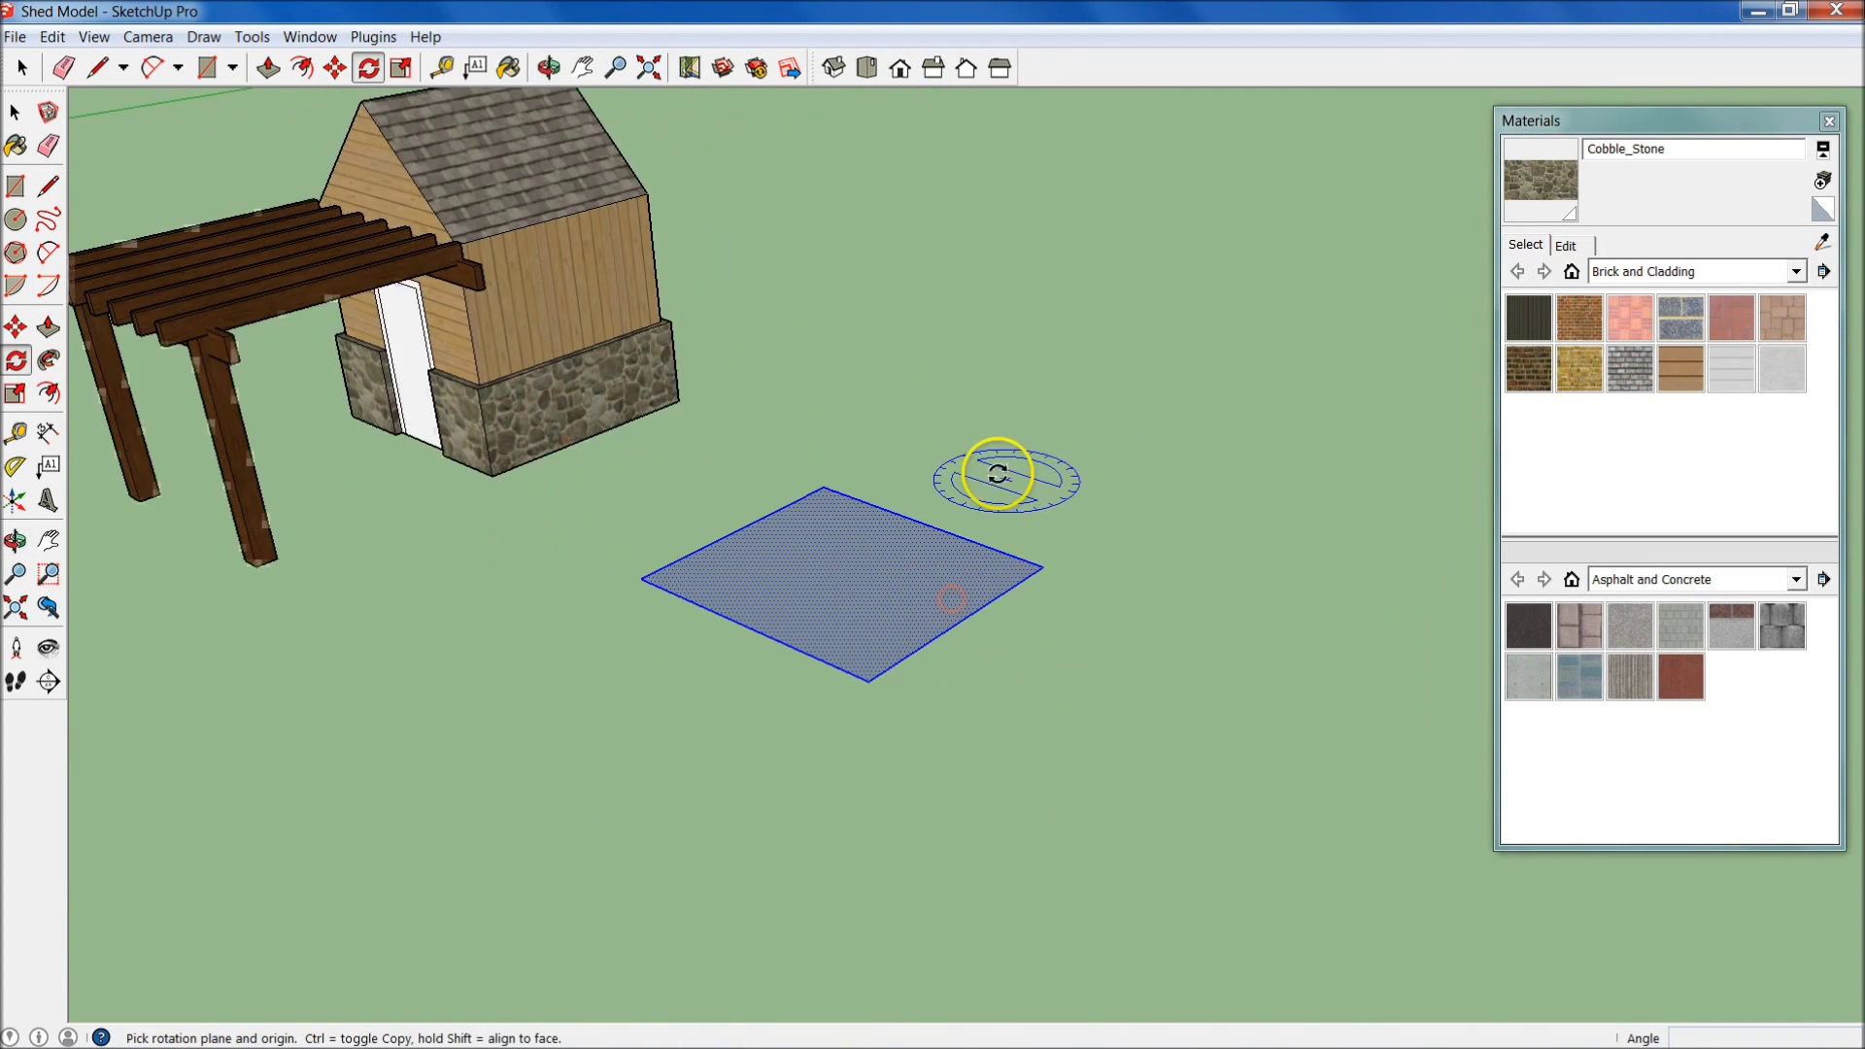
{"action": "mouse_move", "coordinate": [997, 474]}
{"action": "middle_mouse_down"}
{"action": "mouse_move", "coordinate": [1008, 508]}
{"action": "mouse_move", "coordinate": [991, 487]}
{"action": "middle_mouse_up"}
{"action": "key", "text": "l"}
{"action": "scroll", "coordinate": [999, 449], "scroll_direction": "up", "scroll_amount": 4}
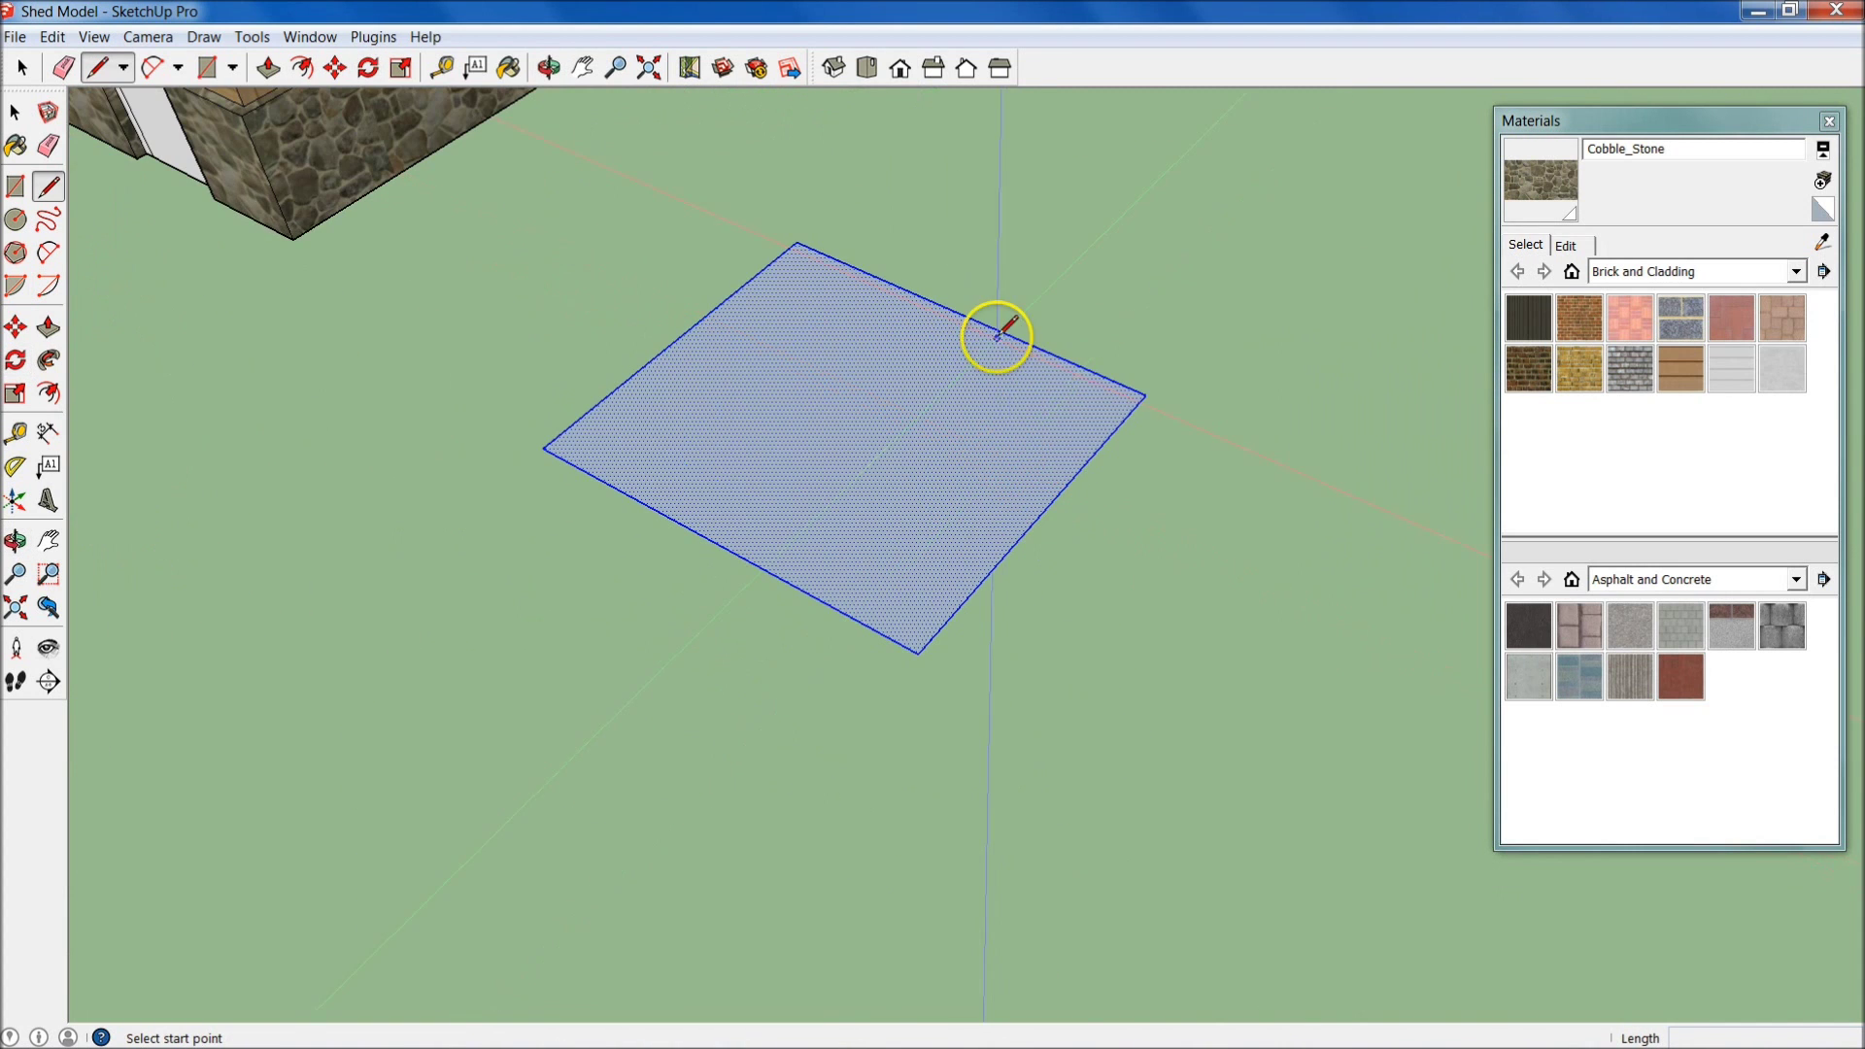
- Draw a diagonal from the rectangle's top edge to its right edge and select the cut-off triangle
{"action": "left_click", "coordinate": [979, 322]}
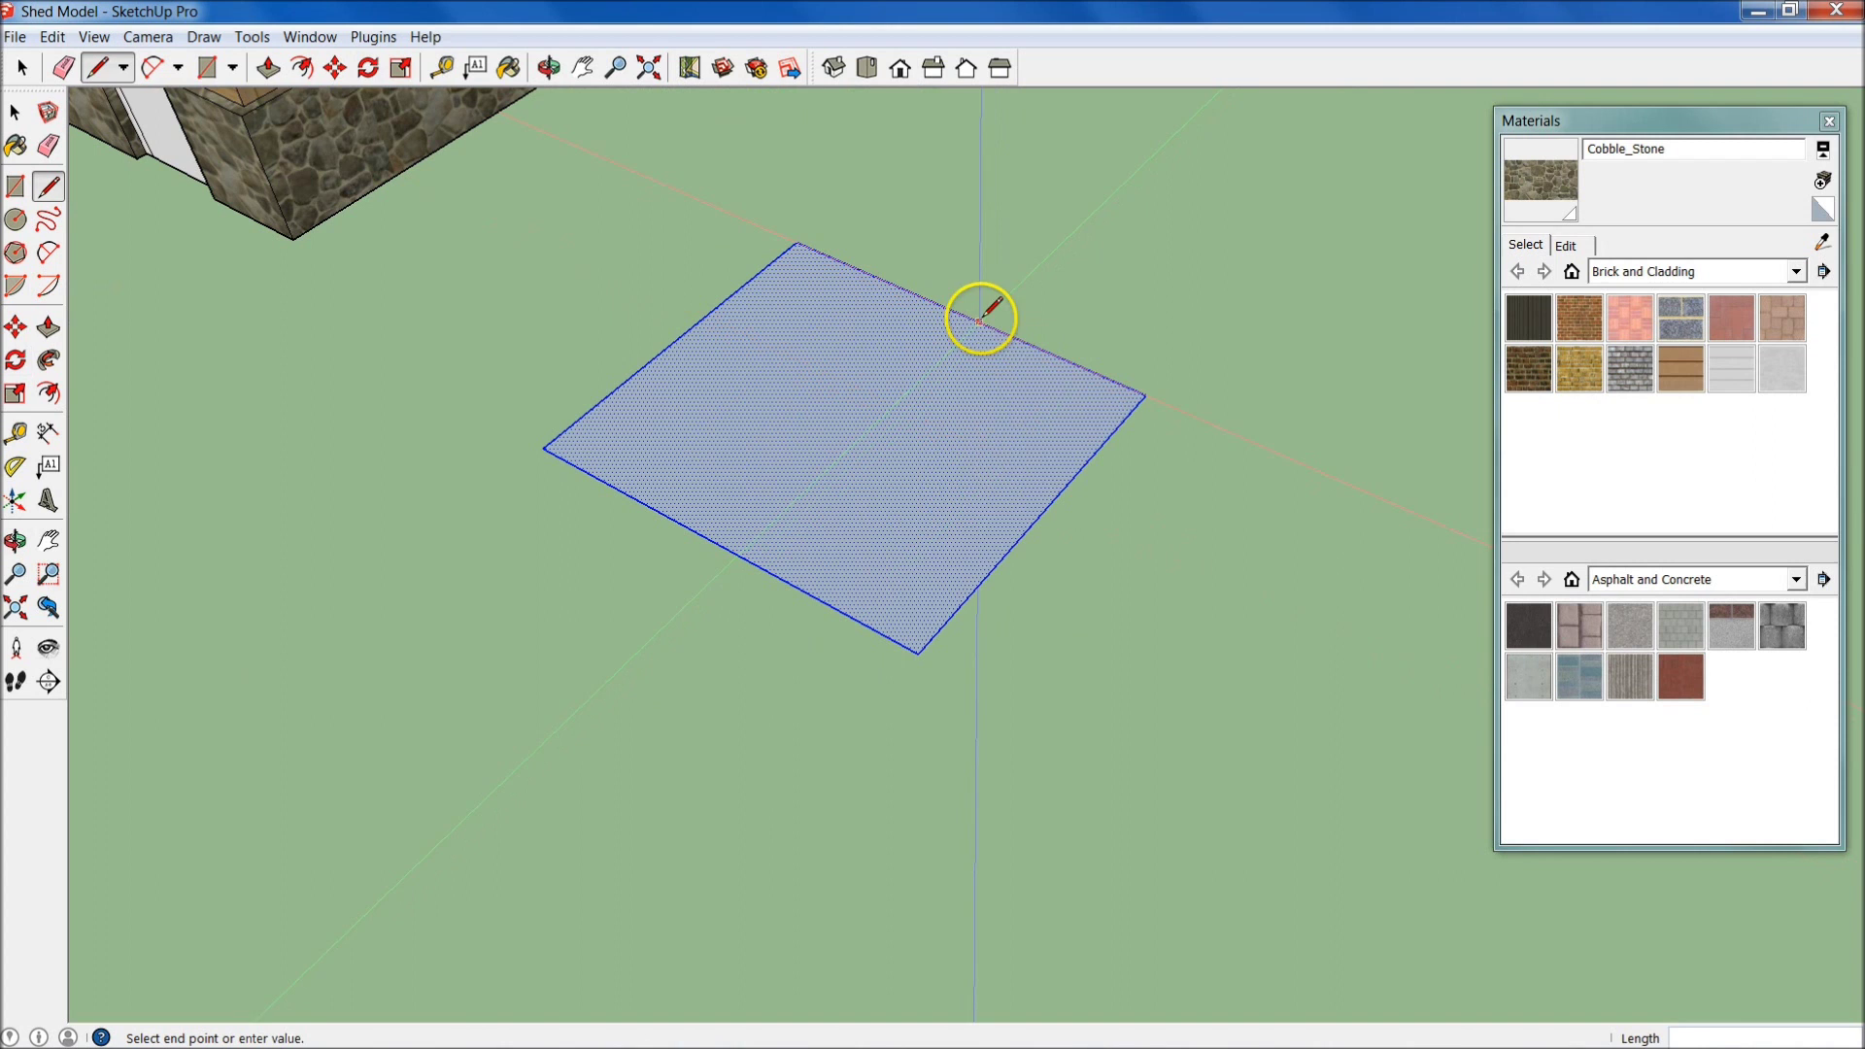
{"action": "left_click", "coordinate": [1007, 553]}
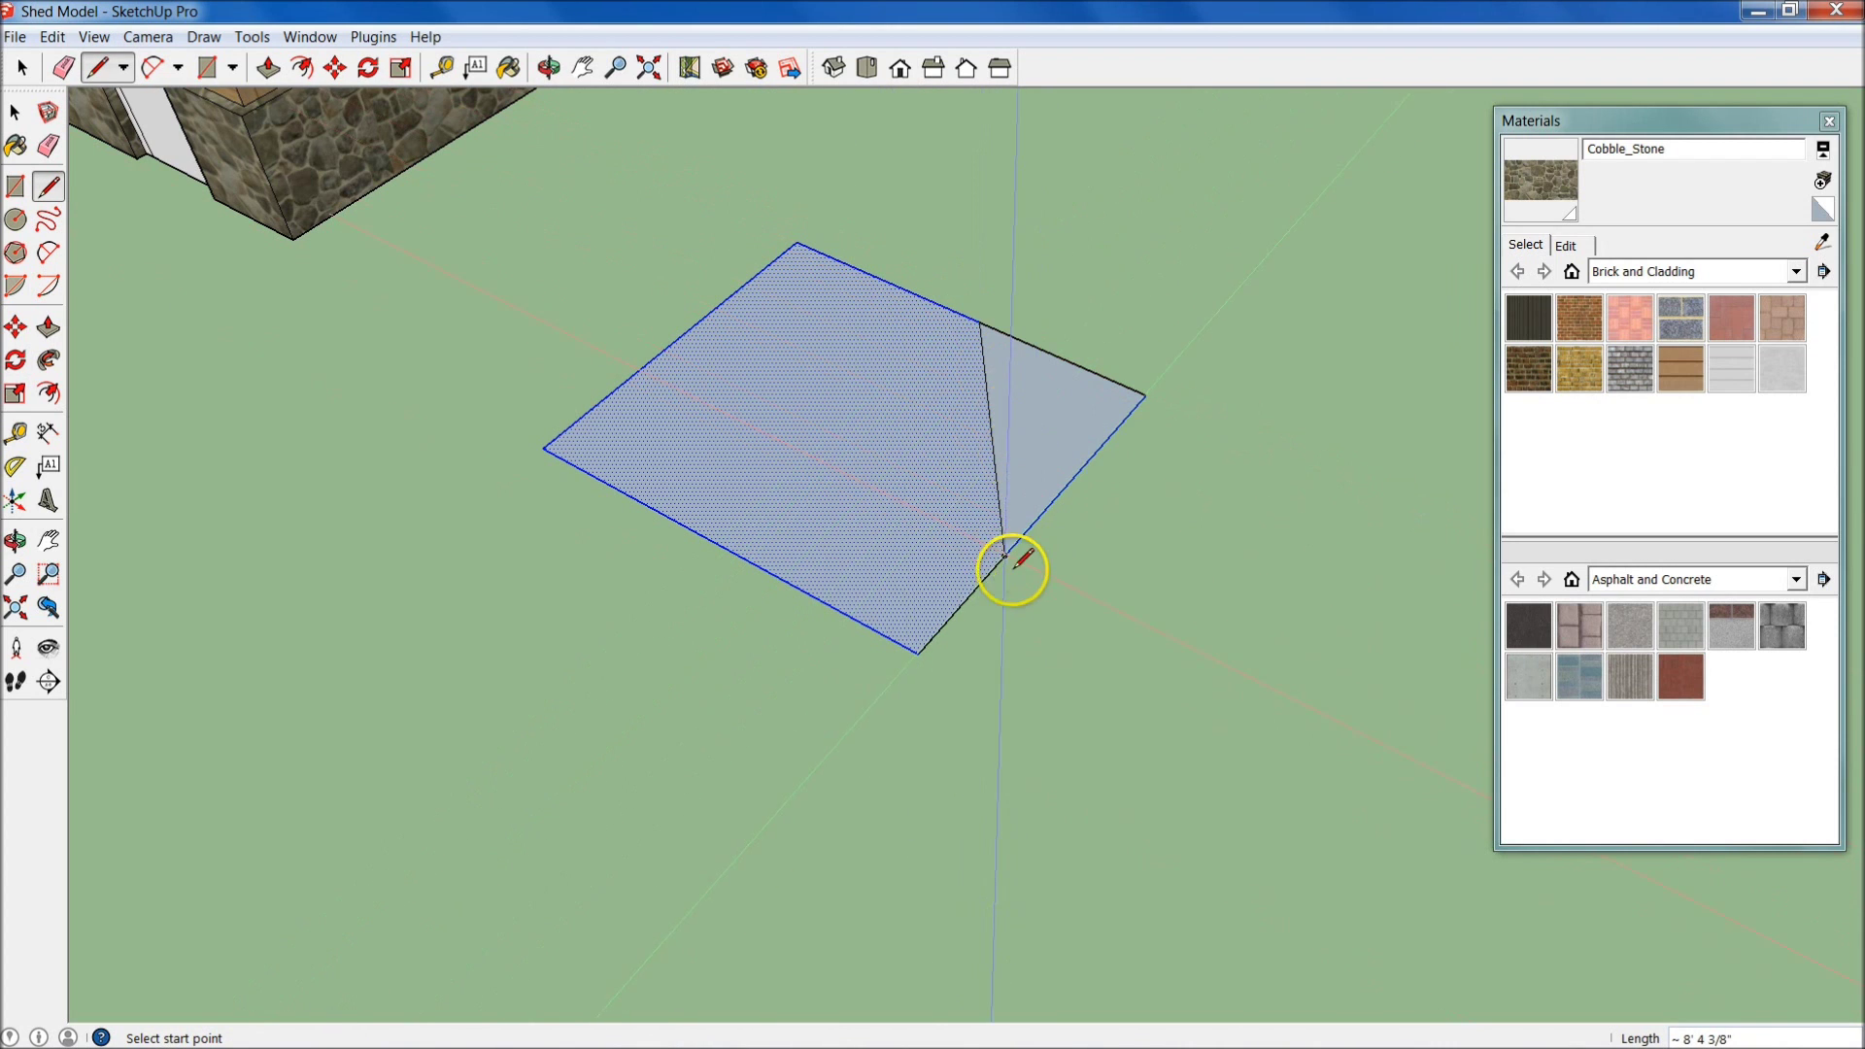
{"action": "key", "text": "space"}
{"action": "middle_click_drag", "start_coordinate": [1020, 341], "coordinate": [701, 461]}
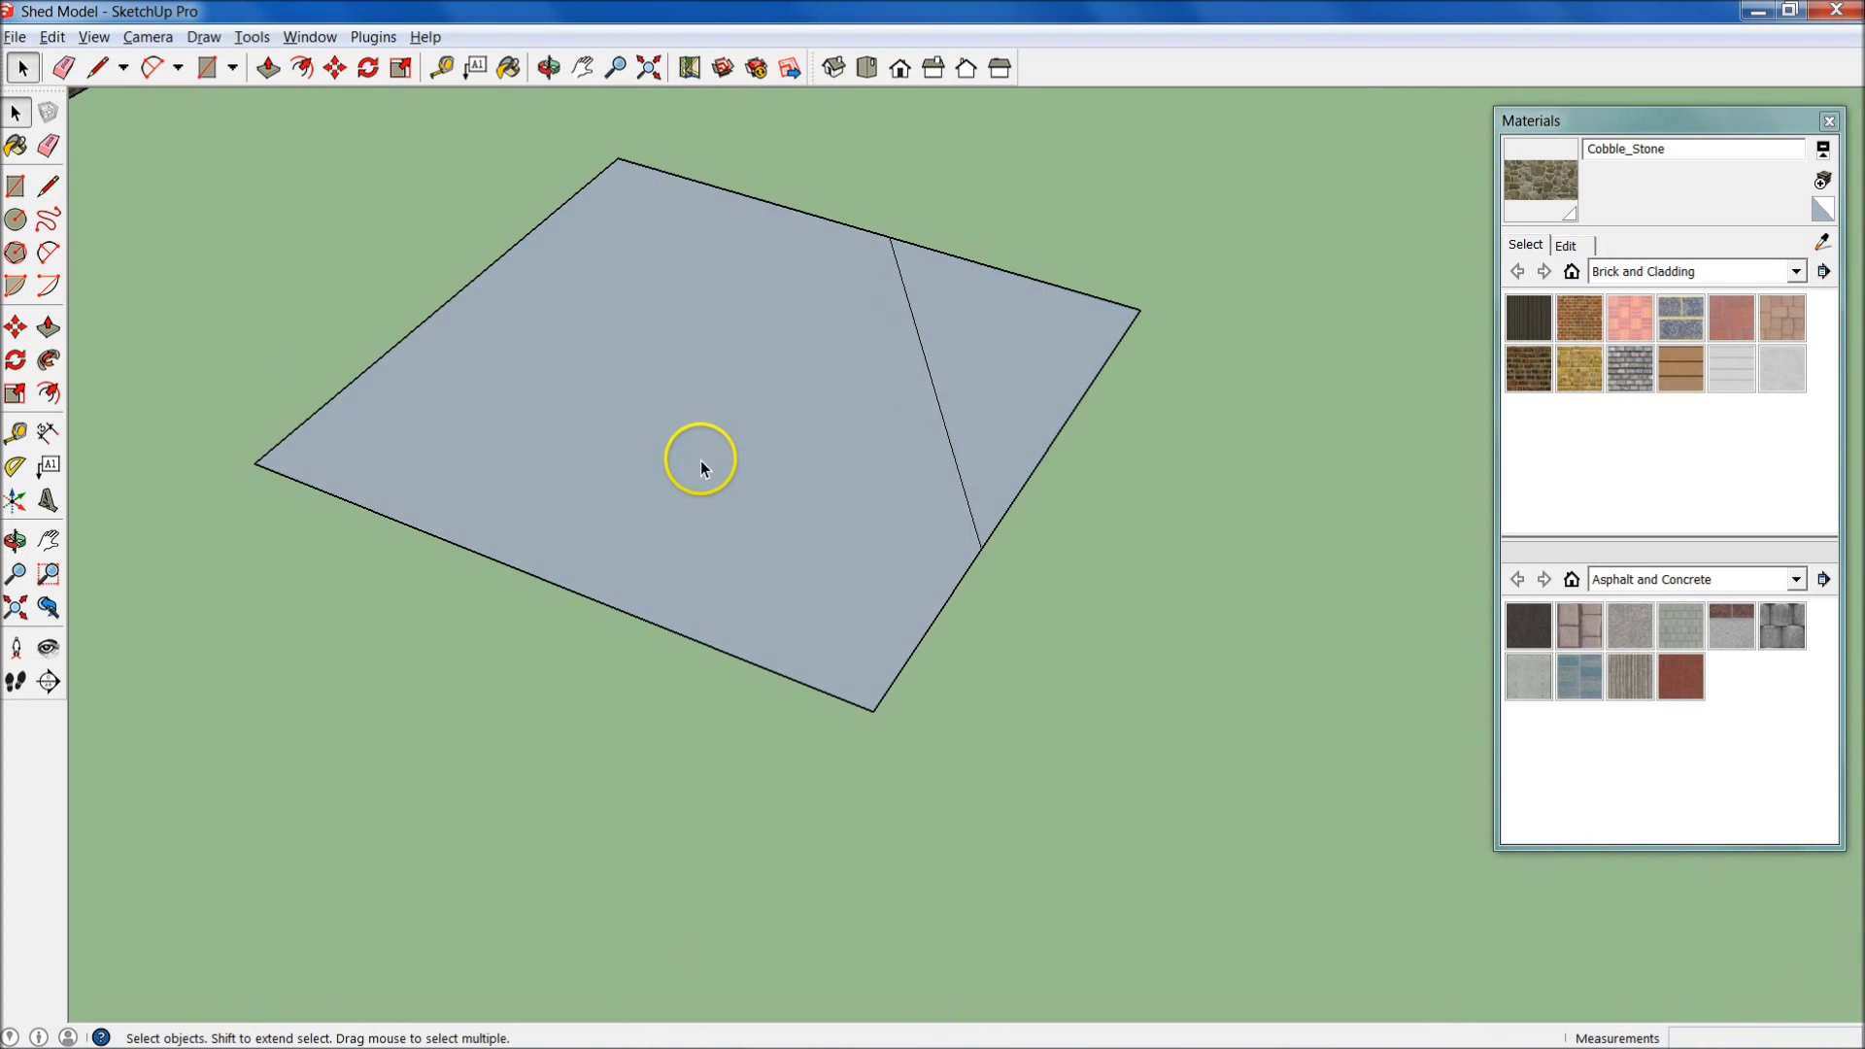
{"action": "left_click", "coordinate": [994, 336]}
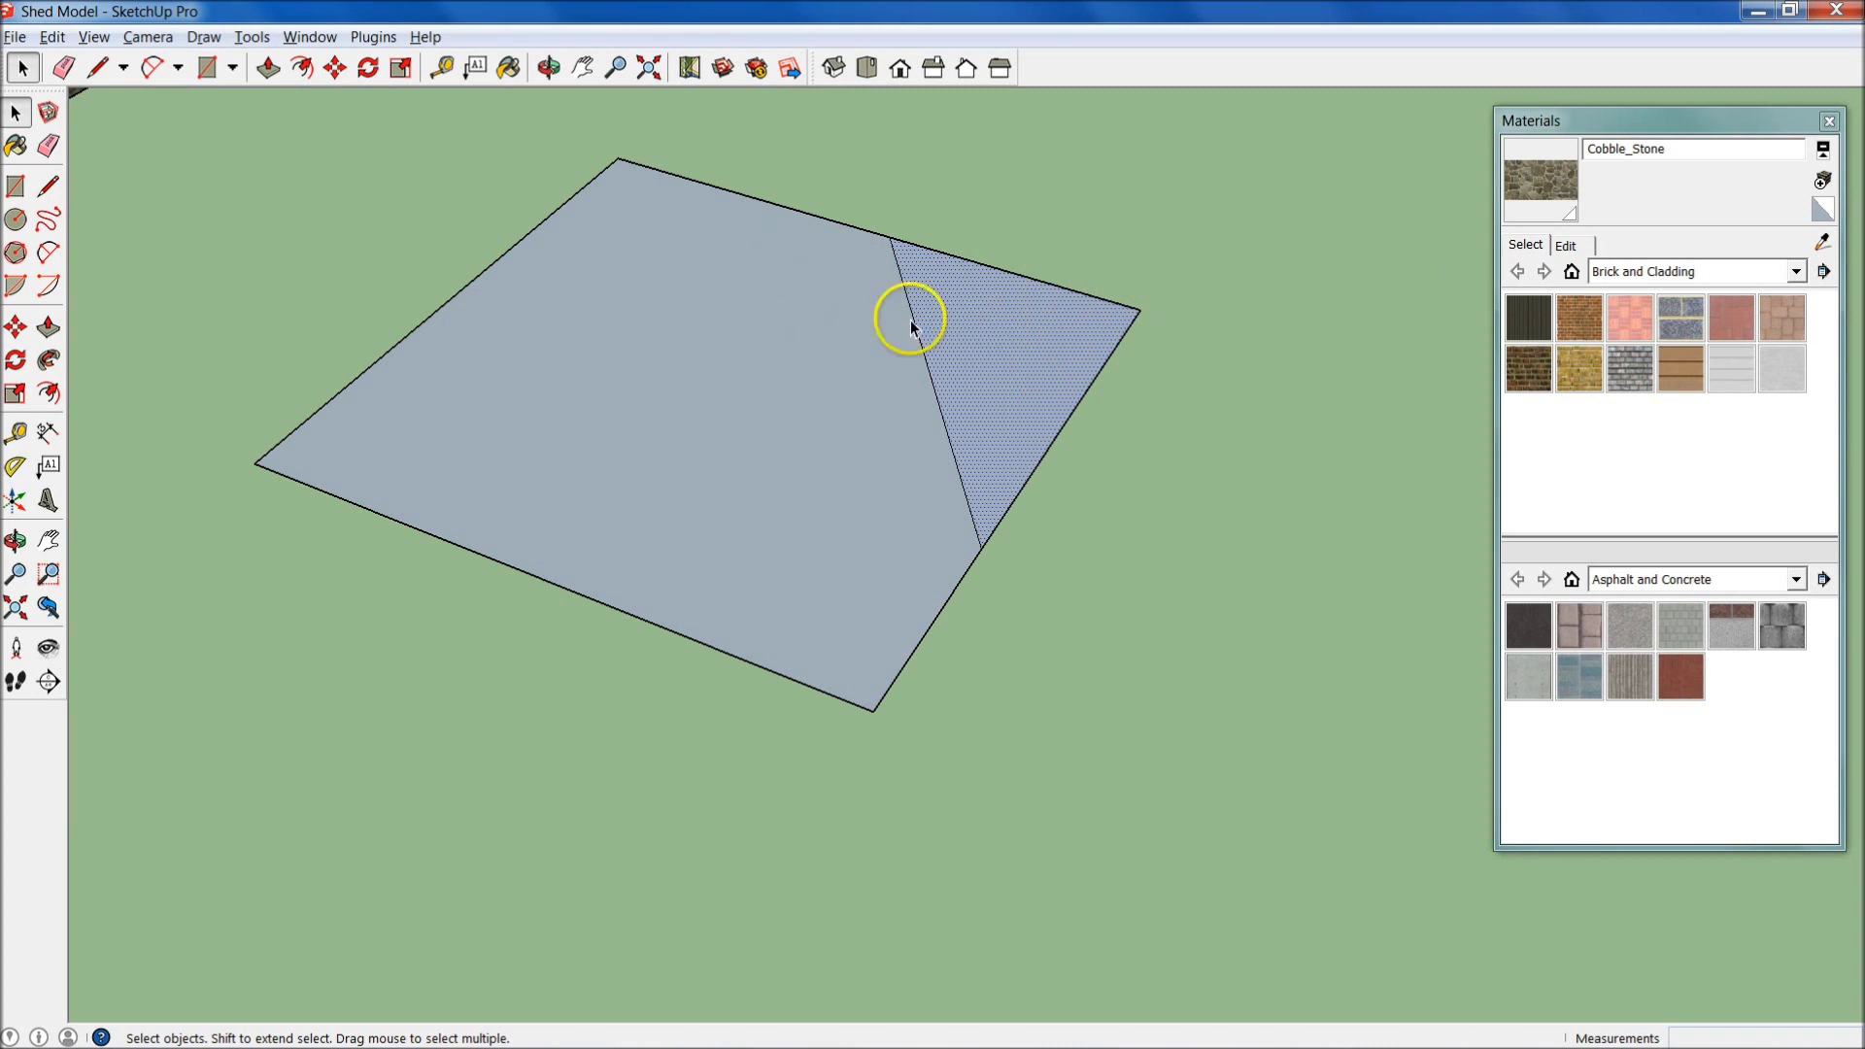
{"action": "left_click", "coordinate": [14, 361]}
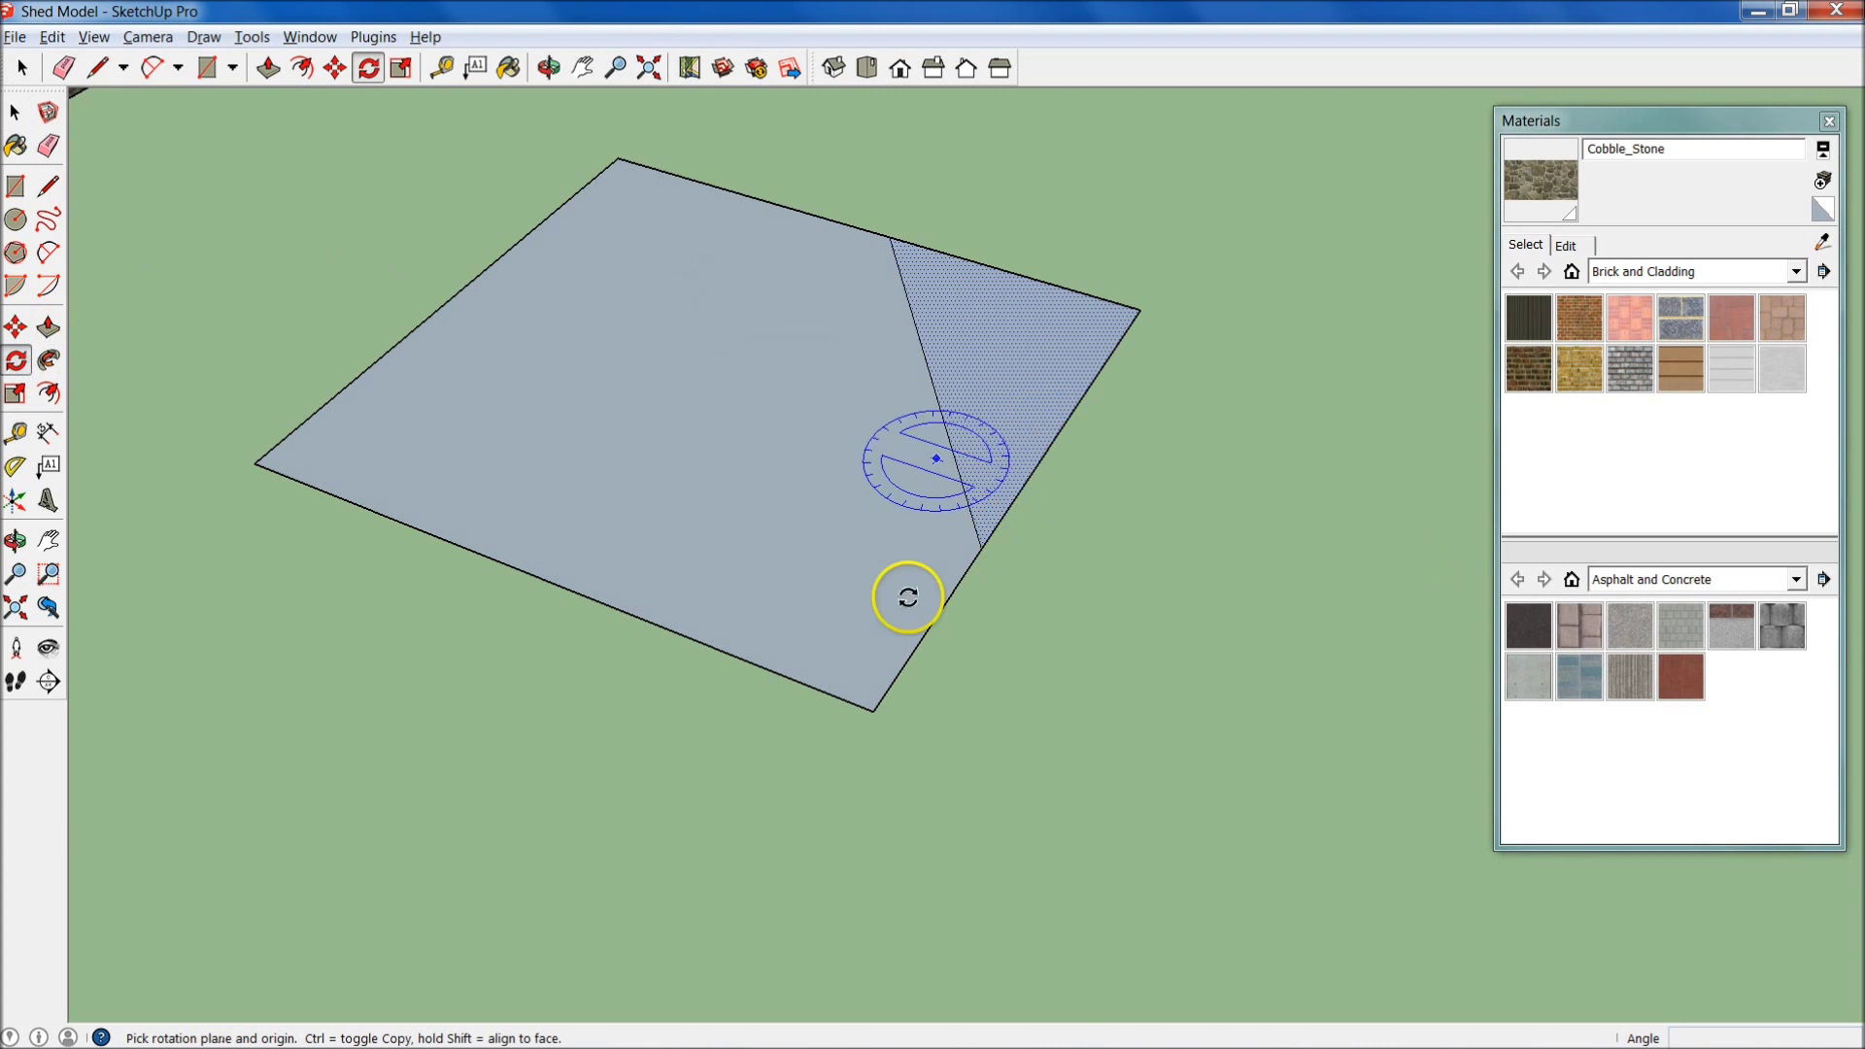
- Rotate the triangle 45° about the diagonal edge as its hinge axis, then deselect everything
{"action": "middle_click_drag", "start_coordinate": [916, 646], "coordinate": [612, 399]}
{"action": "middle_click_drag", "start_coordinate": [749, 516], "coordinate": [393, 483]}
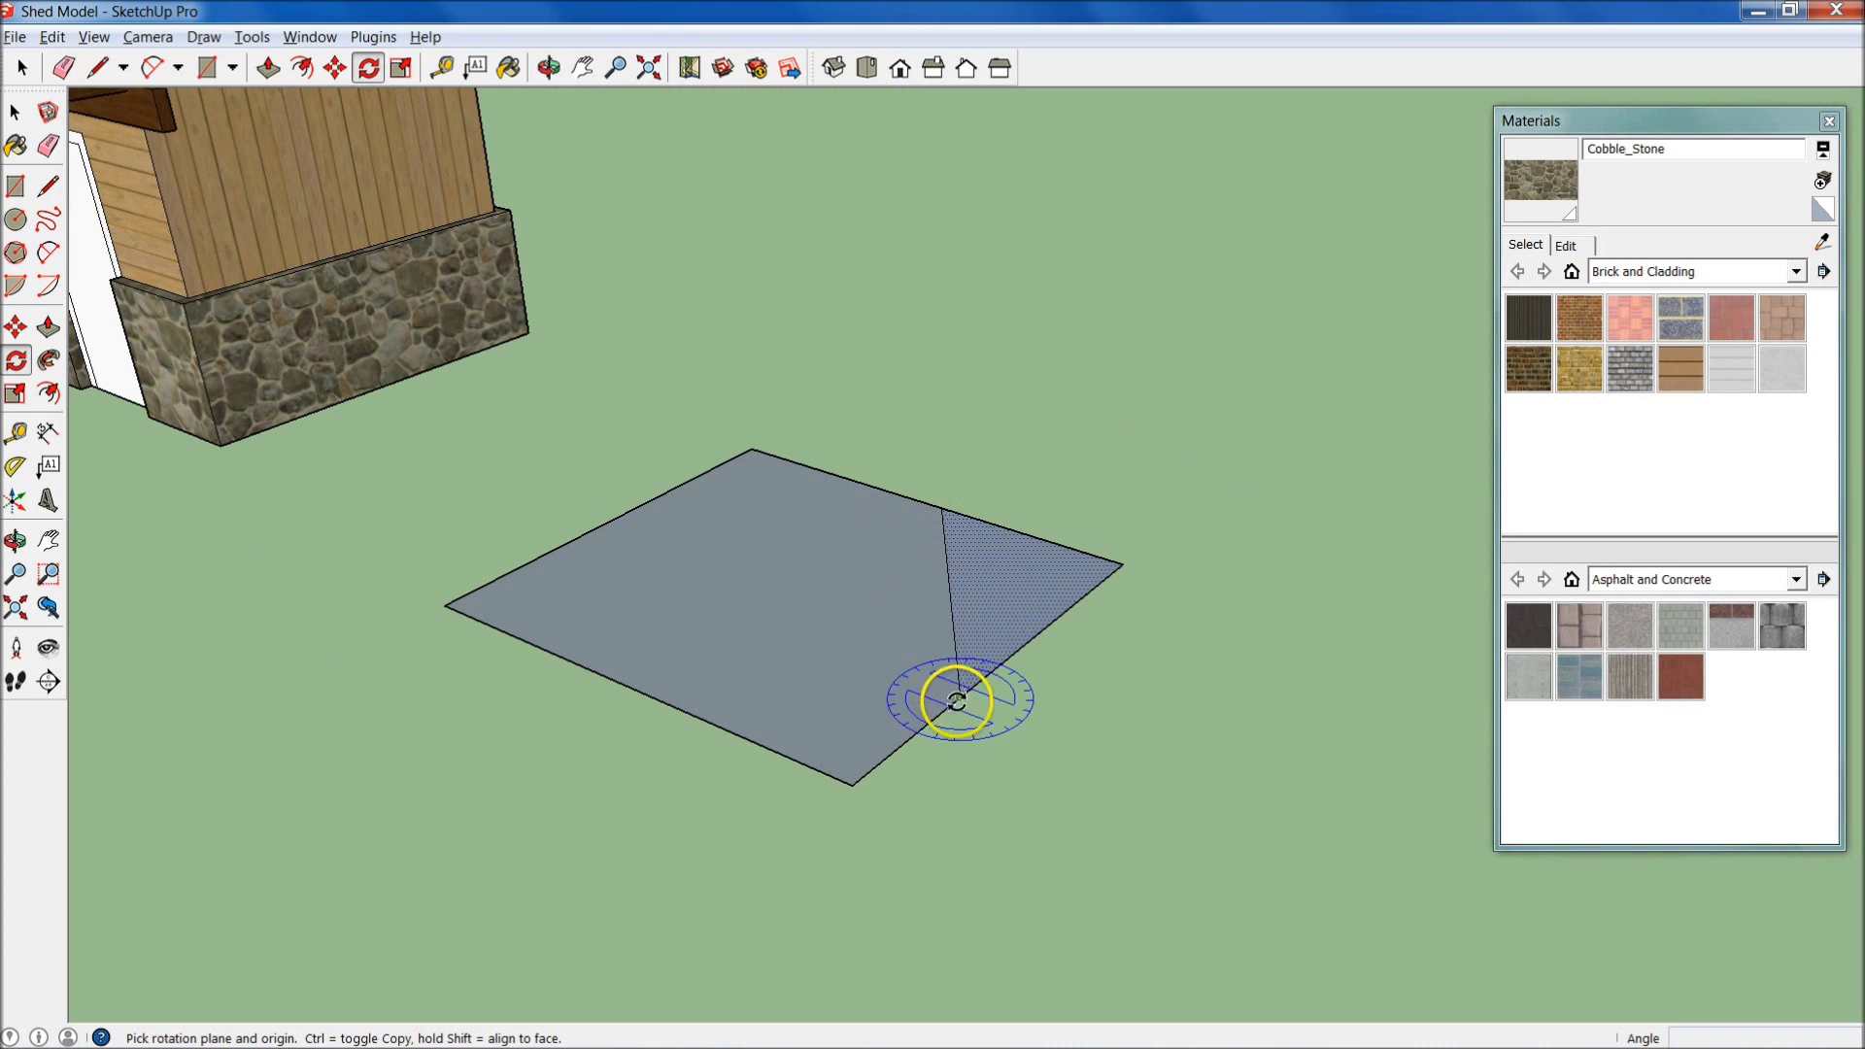
{"action": "middle_click_drag", "start_coordinate": [937, 492], "coordinate": [971, 791]}
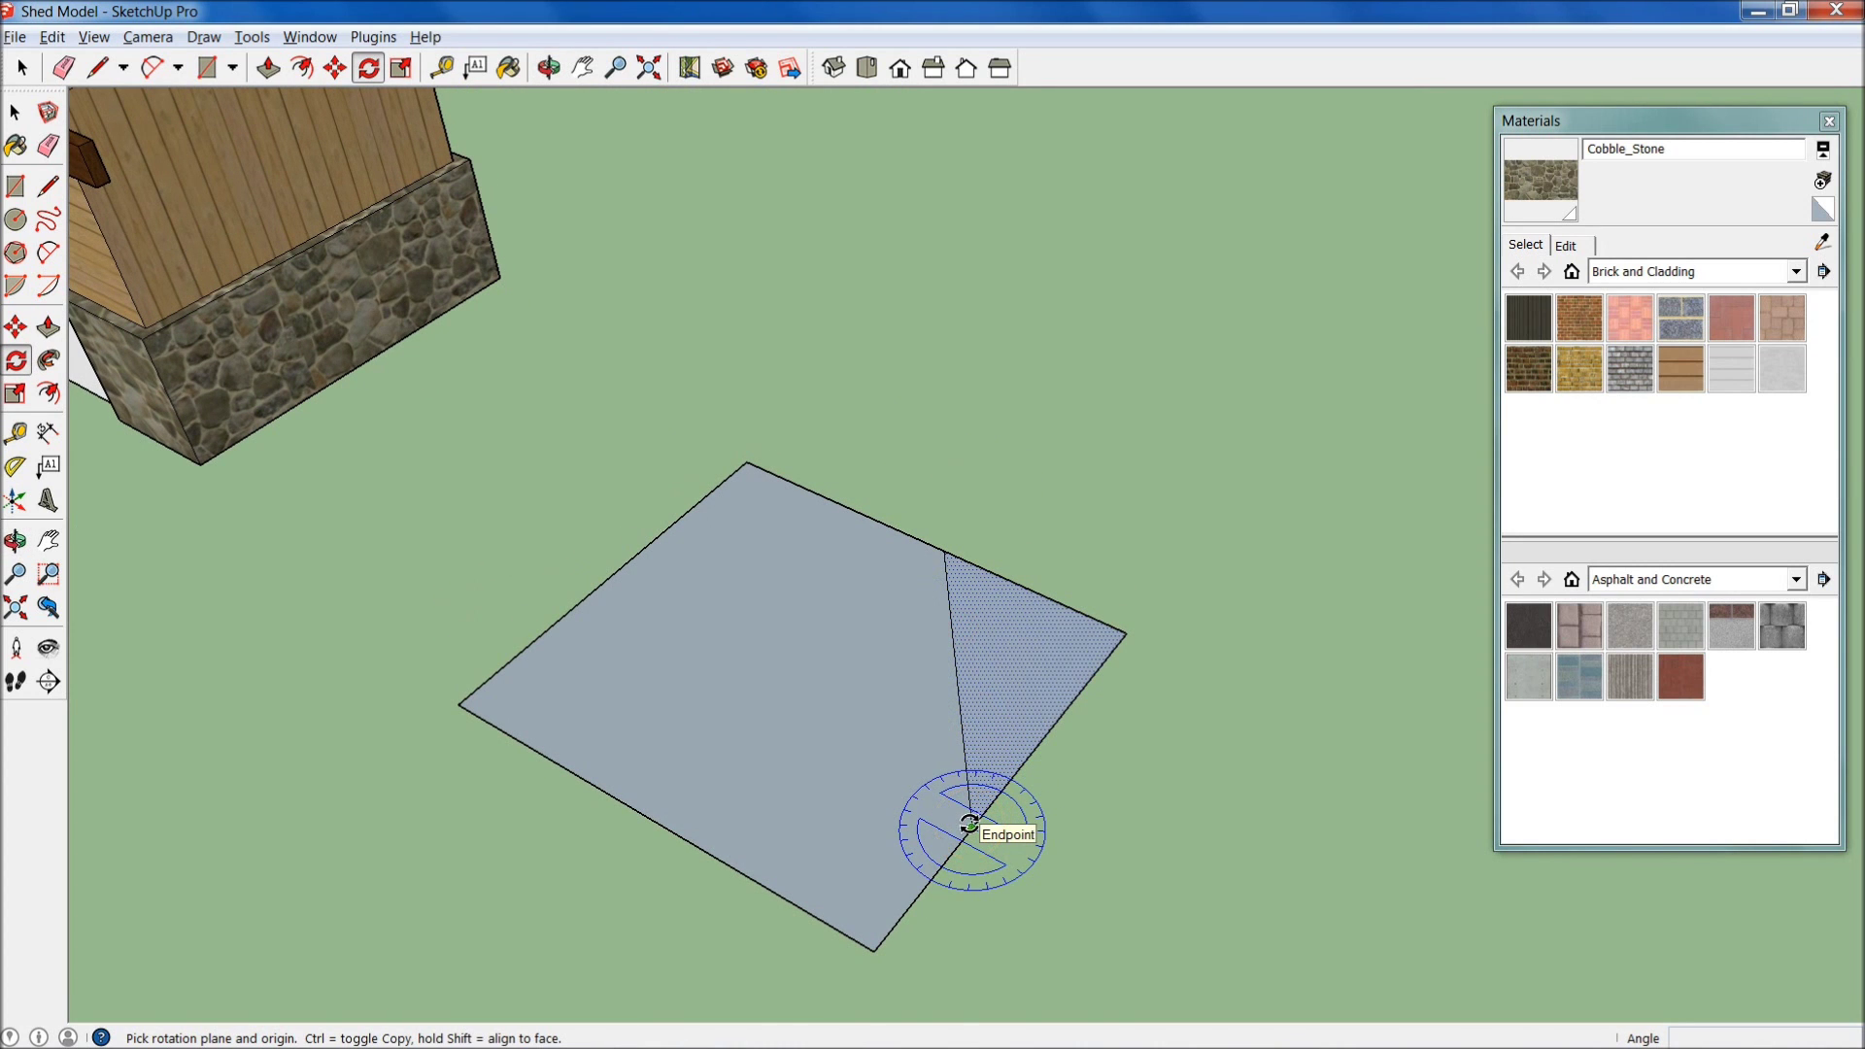
{"action": "left_click", "coordinate": [971, 828]}
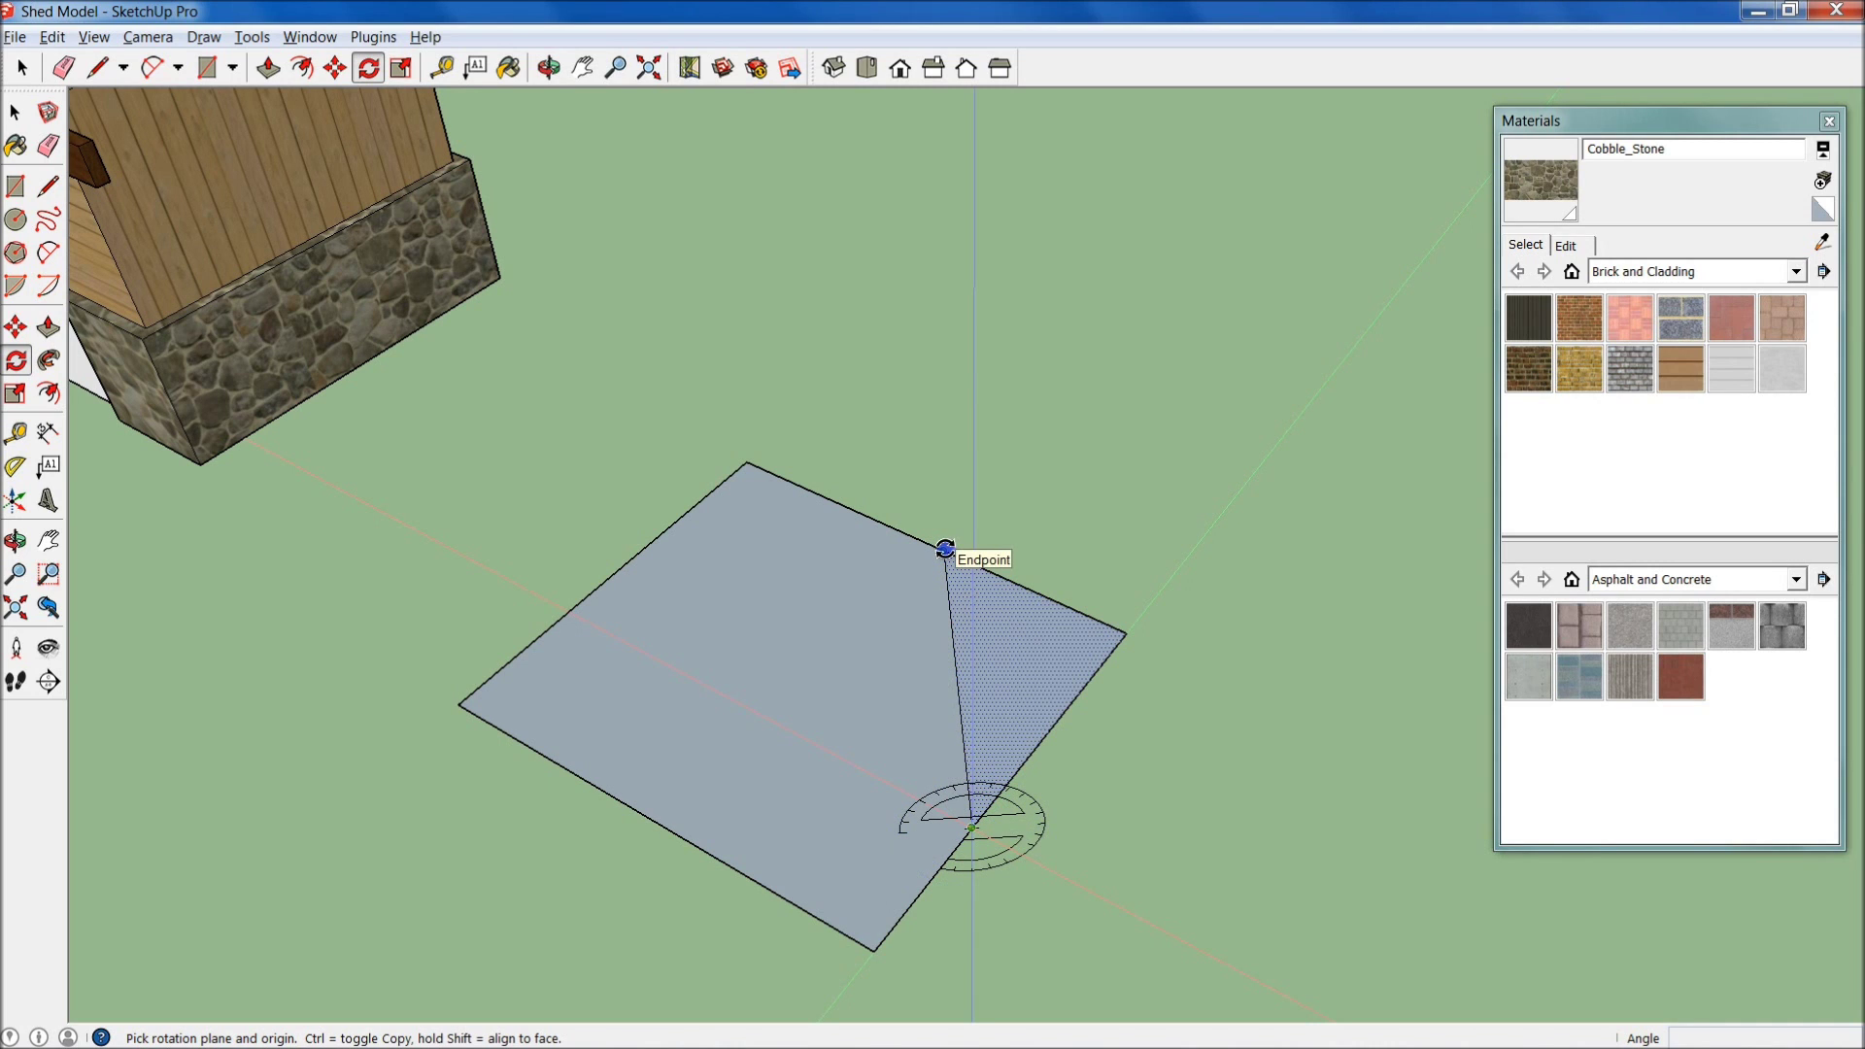
{"action": "left_click_drag", "start_coordinate": [946, 550], "coordinate": [944, 551]}
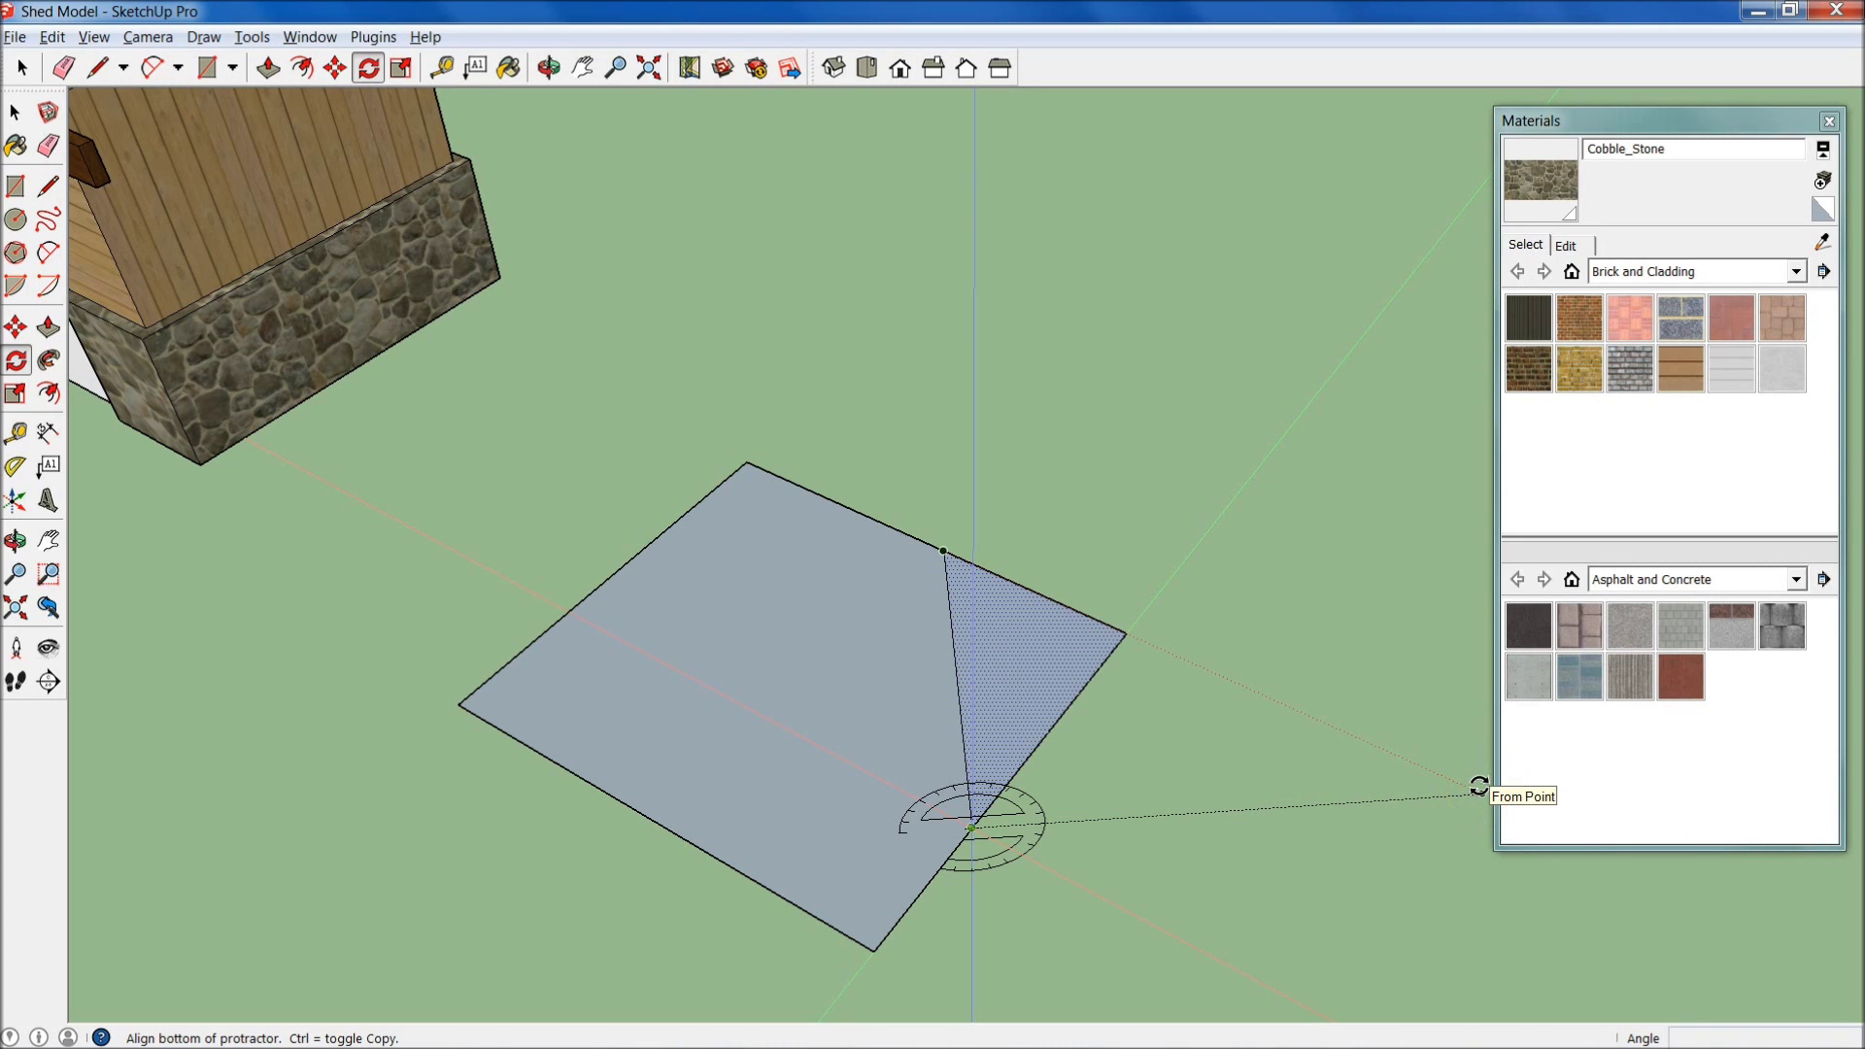
{"action": "left_click", "coordinate": [1479, 787]}
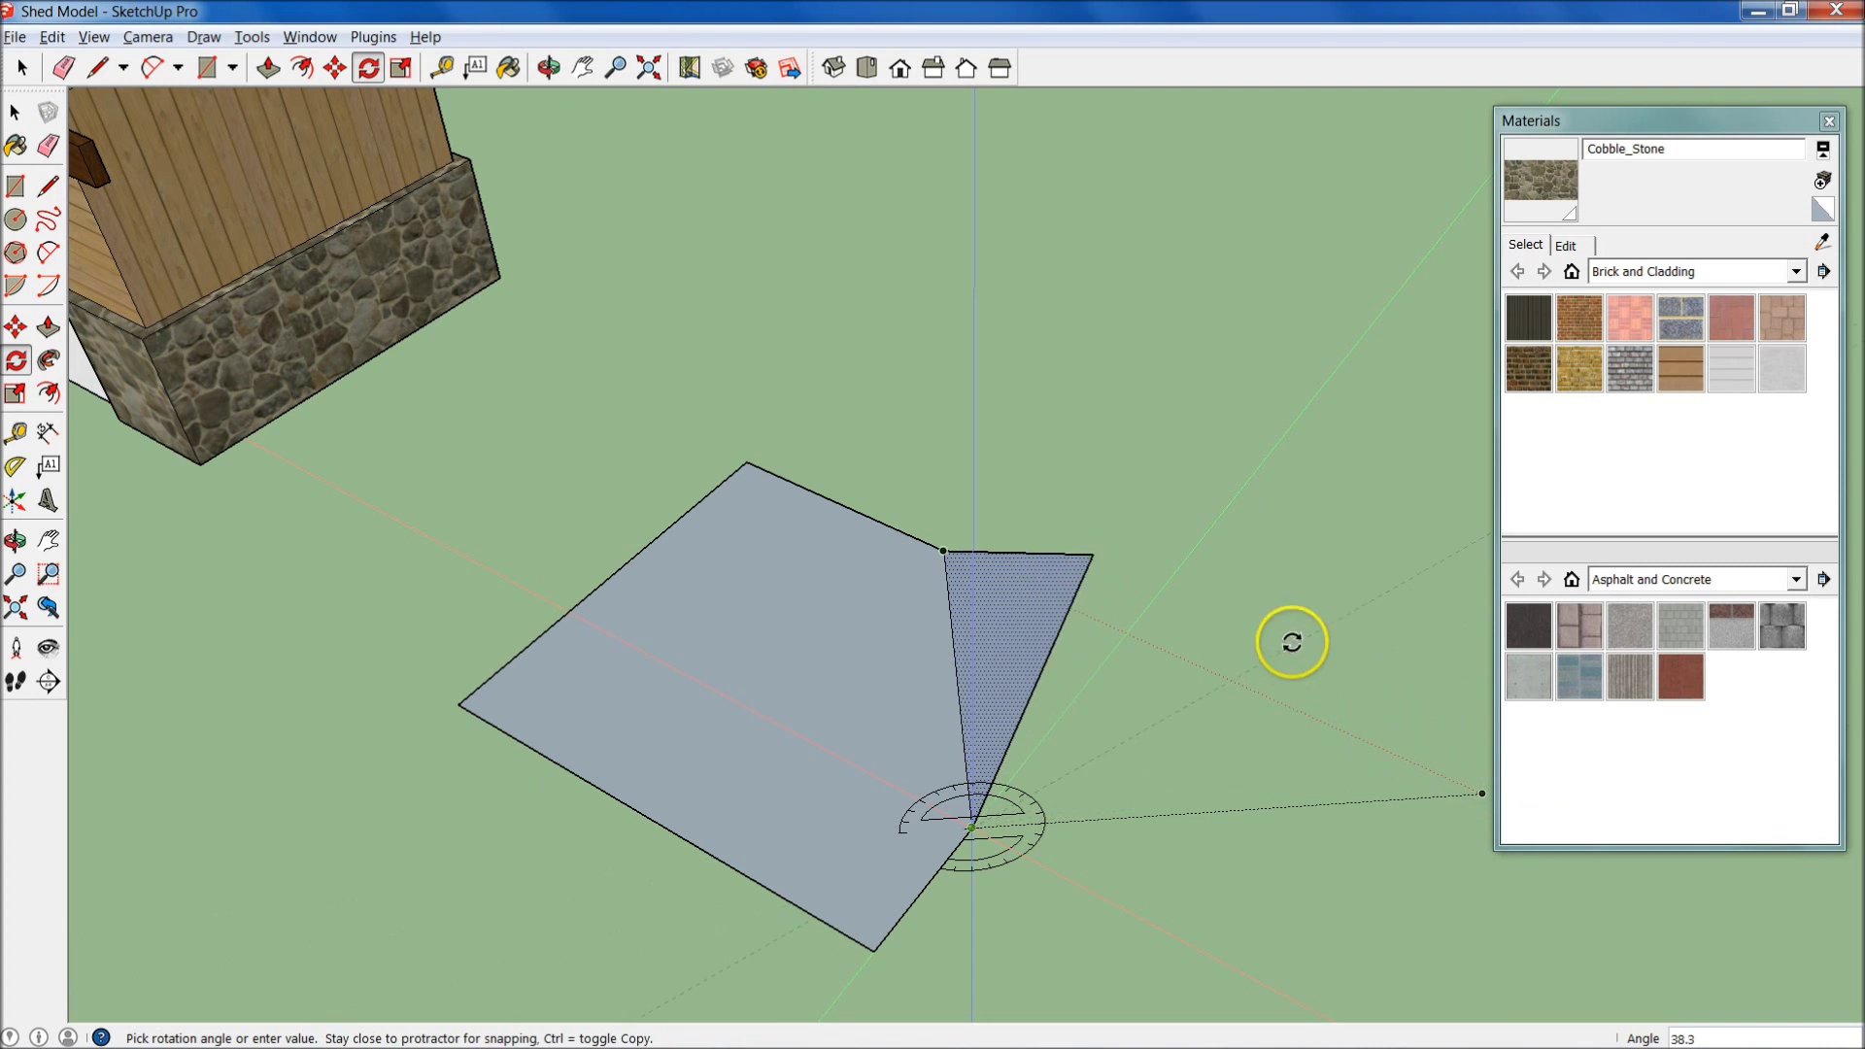
{"action": "middle_click_drag", "start_coordinate": [1318, 682], "coordinate": [1211, 262]}
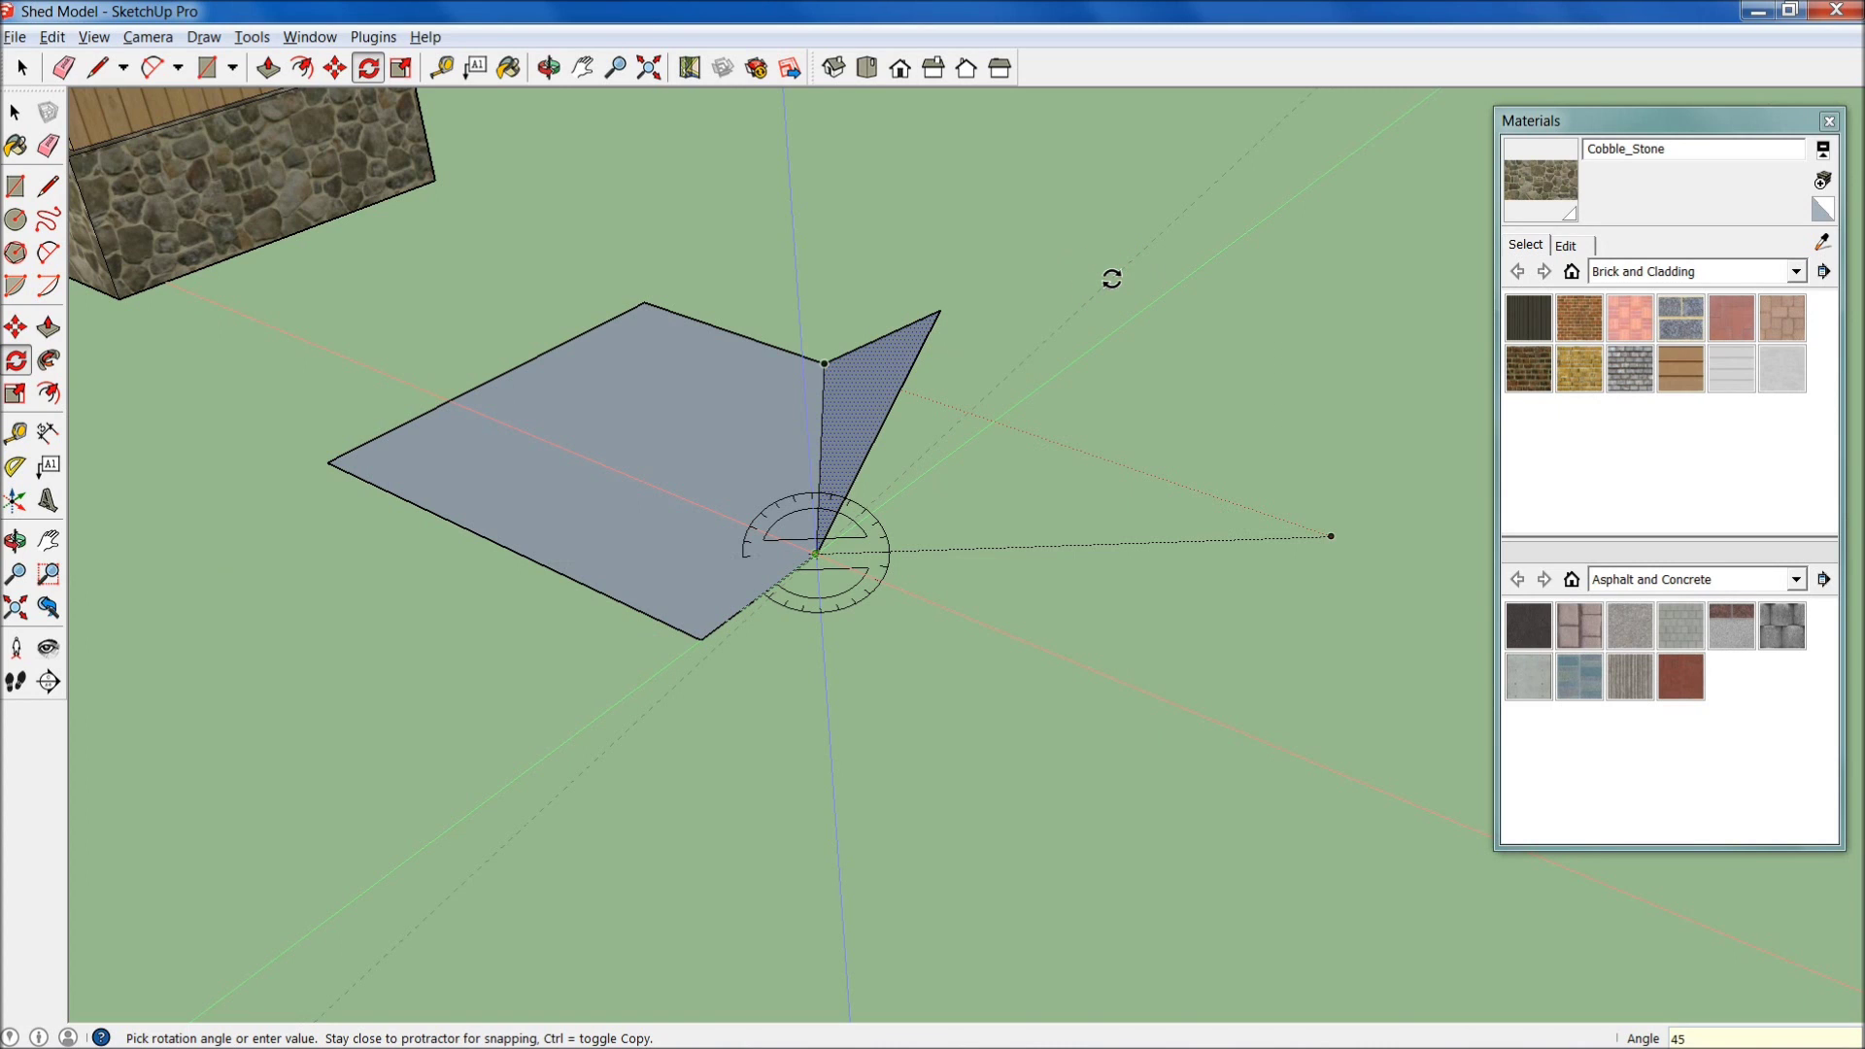
{"action": "key", "text": "Return"}
{"action": "middle_click_drag", "start_coordinate": [928, 650], "coordinate": [1013, 575]}
{"action": "scroll", "coordinate": [1015, 574], "scroll_direction": "down", "scroll_amount": 3}
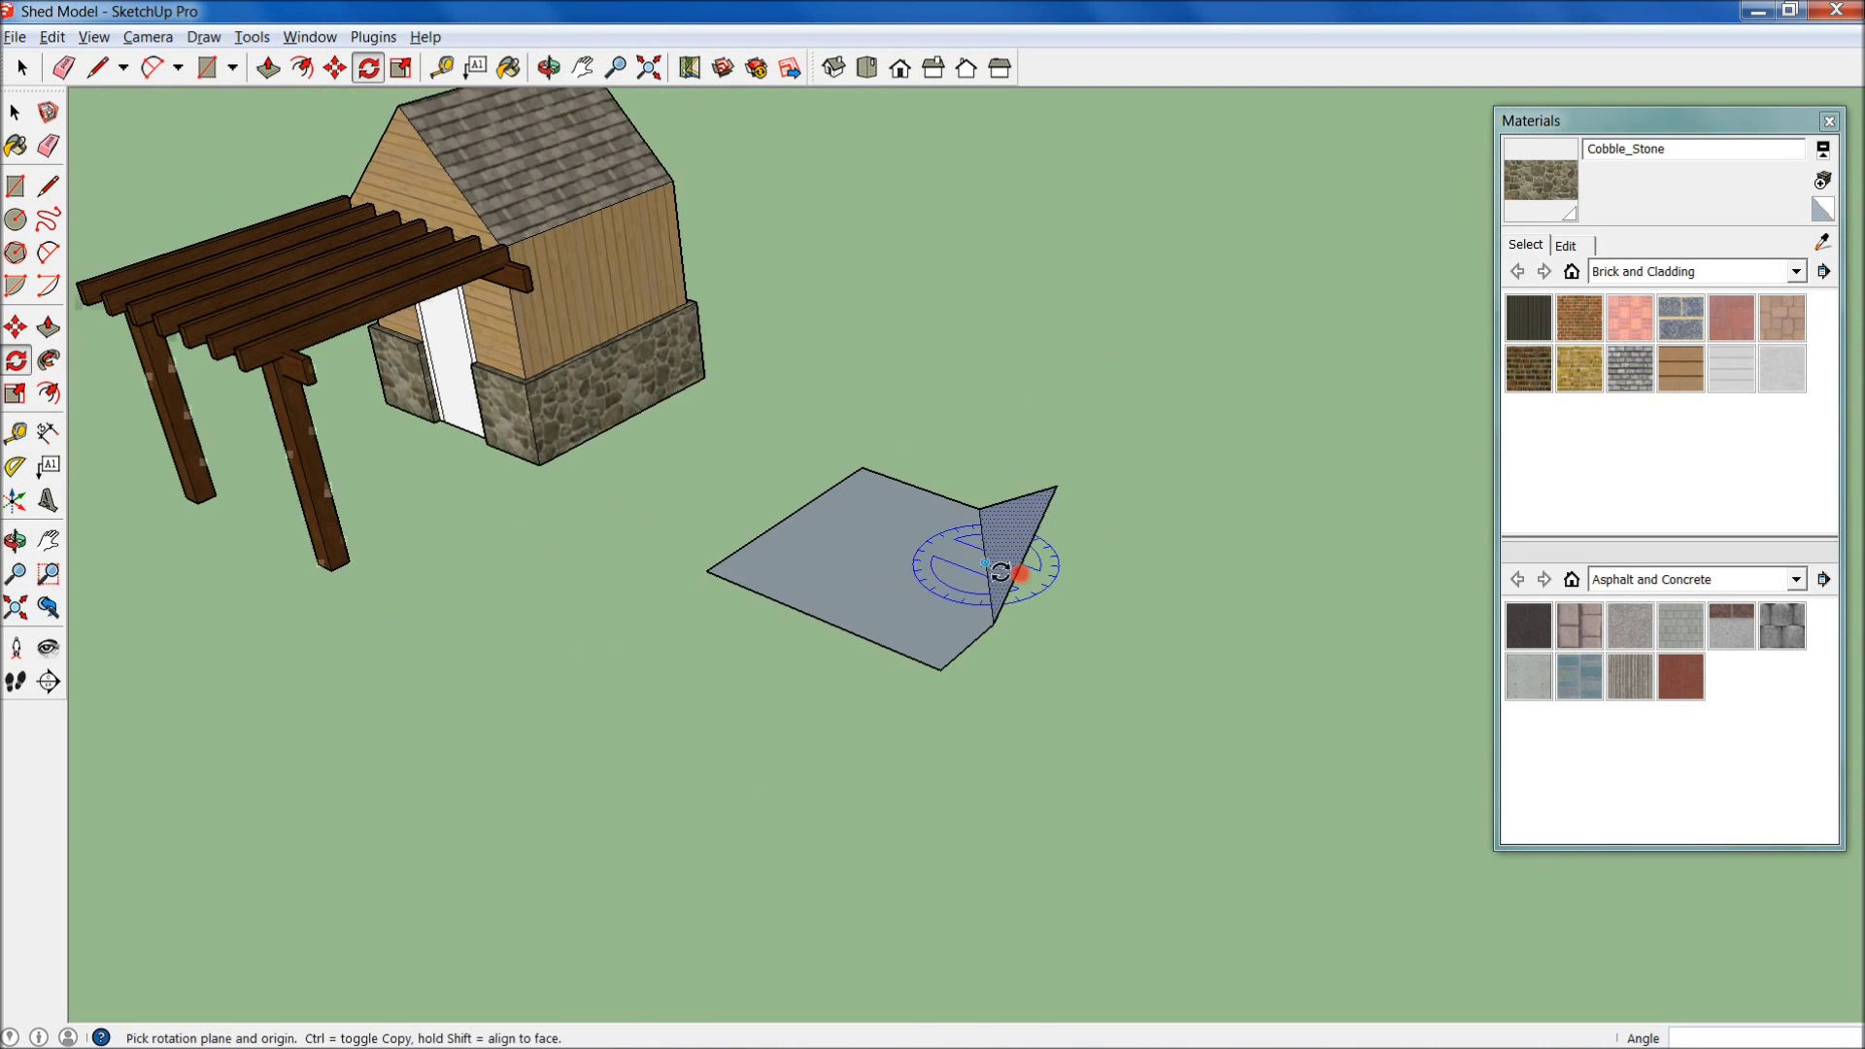
{"action": "key", "text": "space"}
{"action": "left_click", "coordinate": [963, 436]}
{"action": "scroll", "coordinate": [723, 513], "scroll_direction": "up", "scroll_amount": 1}
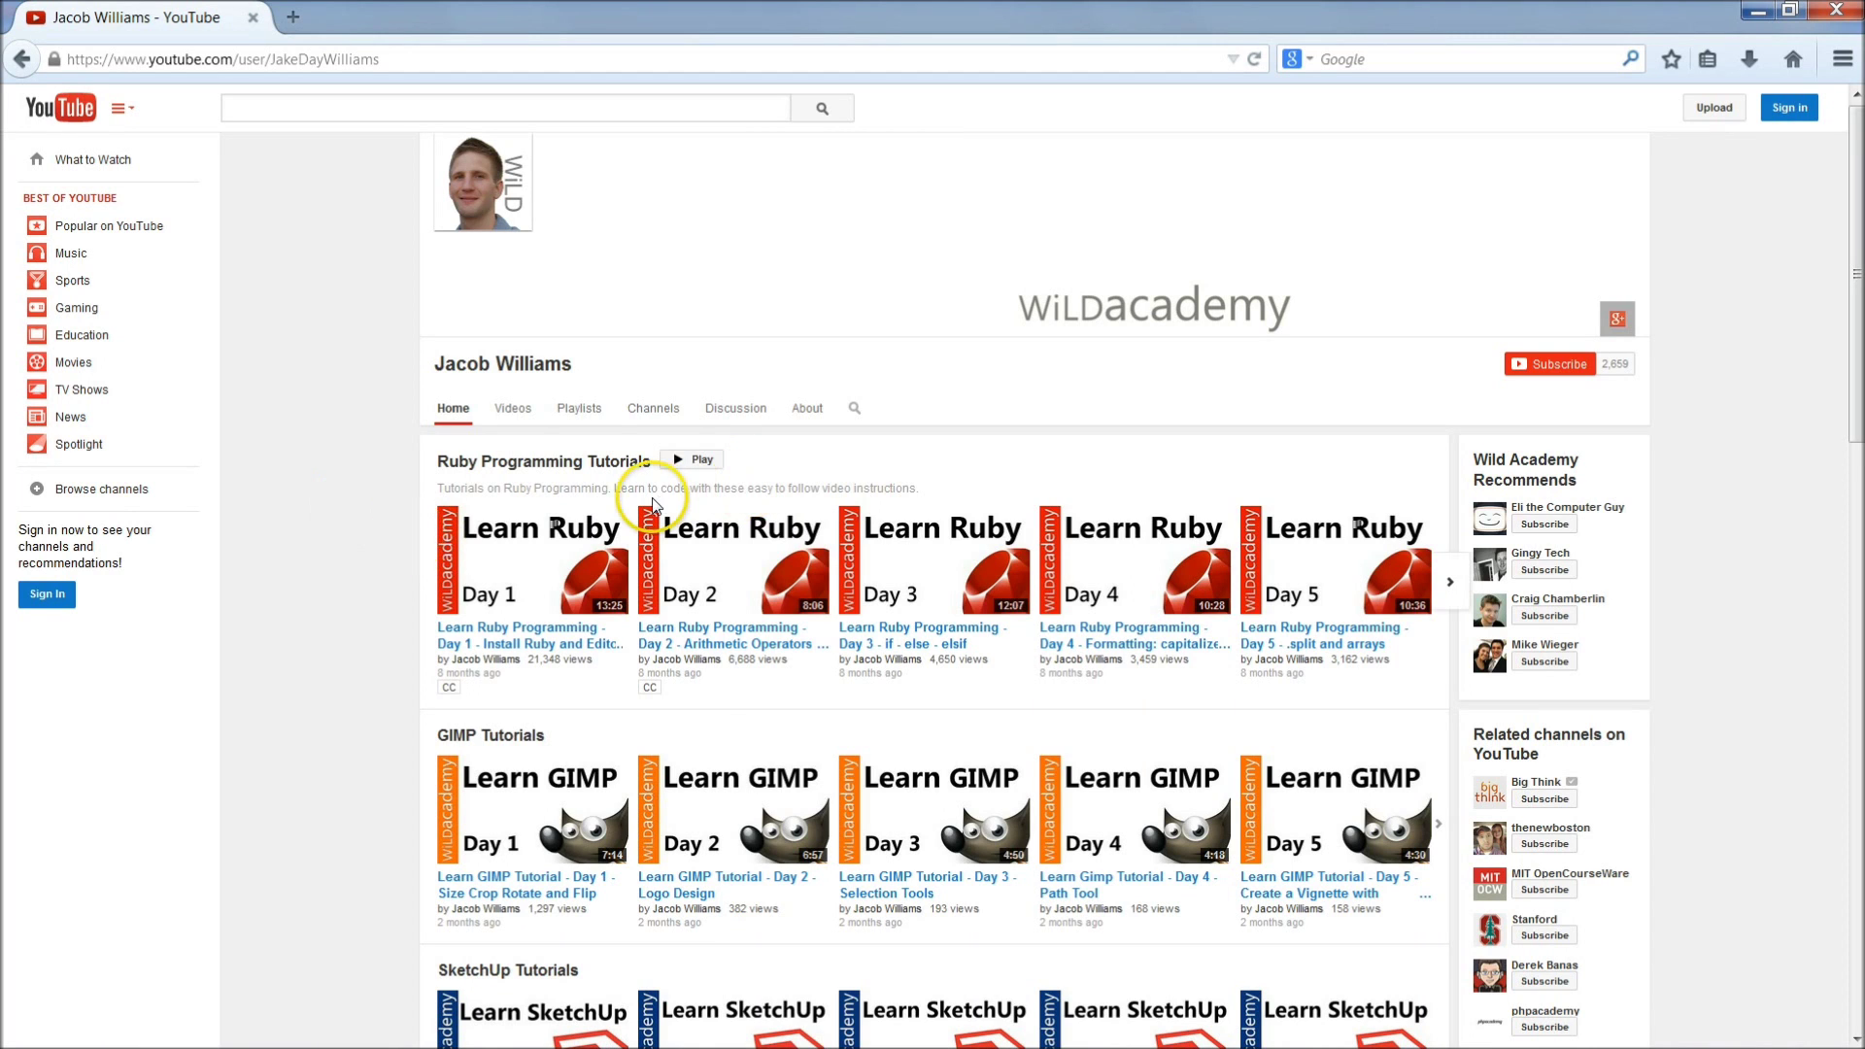
{"action": "scroll", "coordinate": [347, 601], "scroll_direction": "down", "scroll_amount": 3}
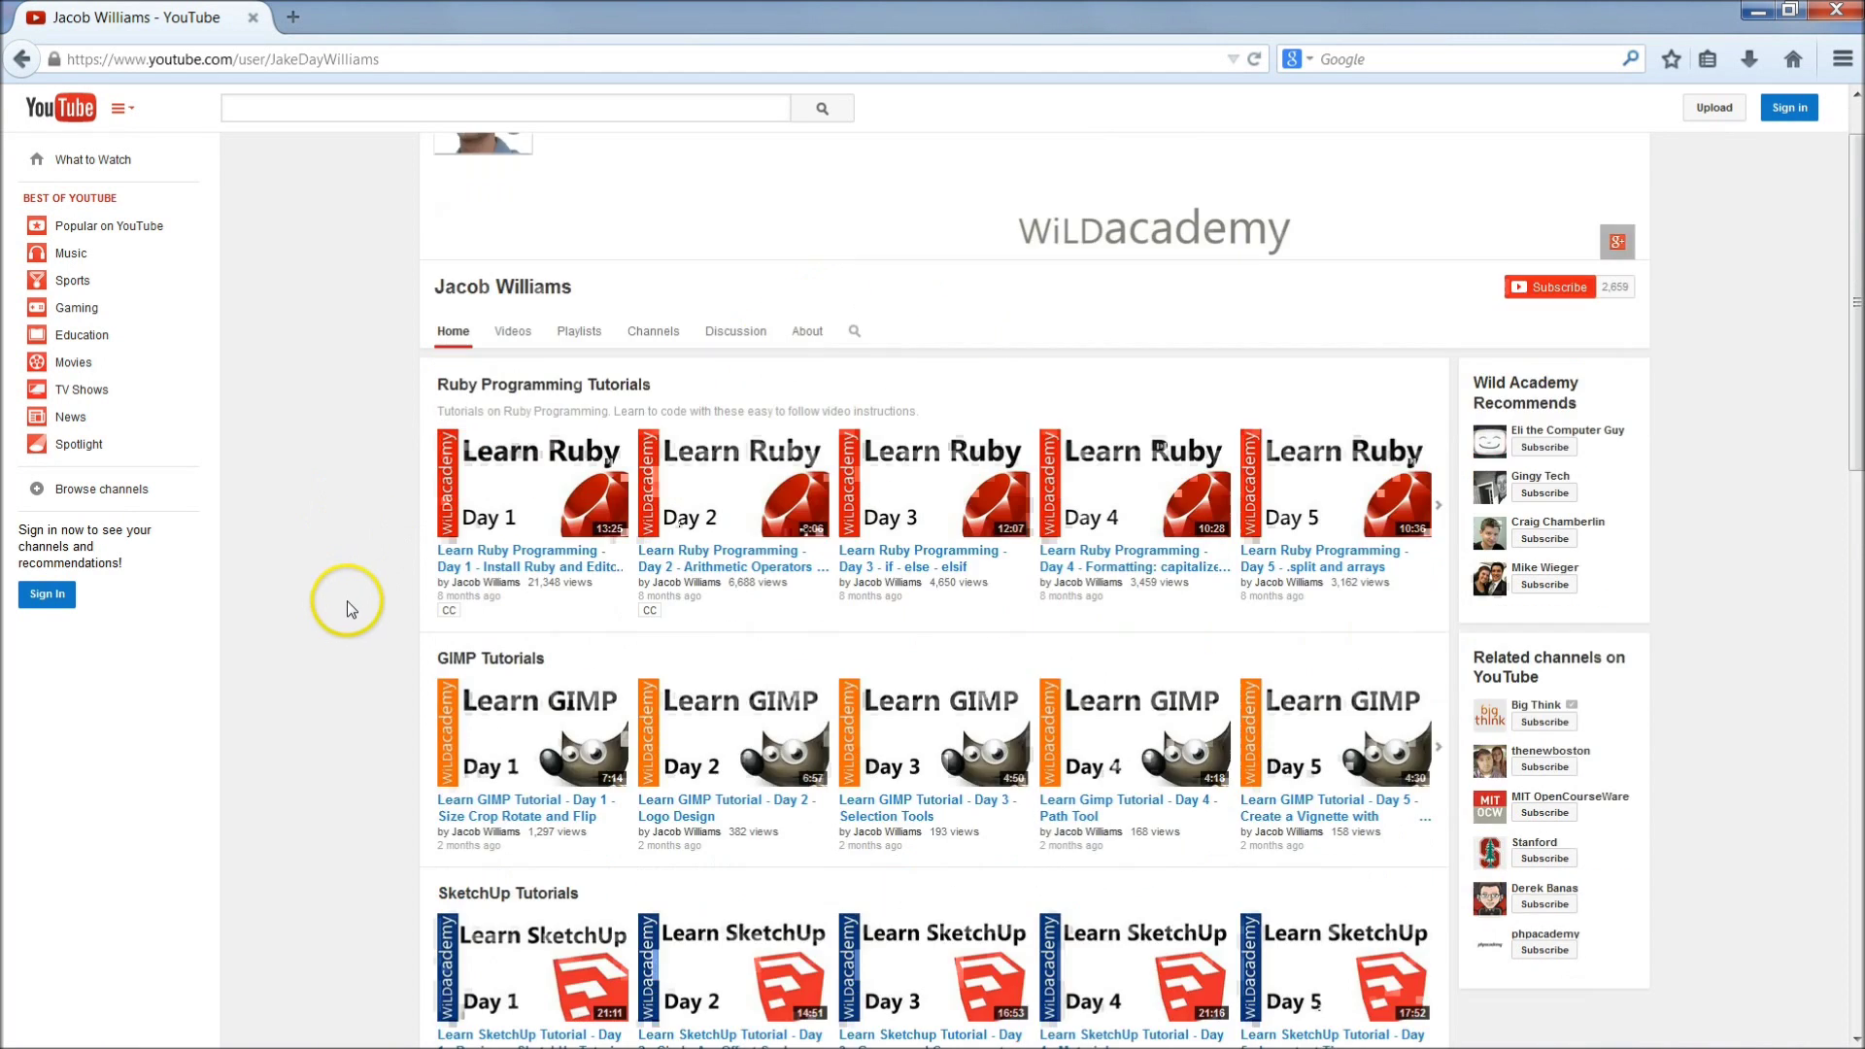
{"action": "scroll", "coordinate": [1305, 727], "scroll_direction": "down", "scroll_amount": 9}
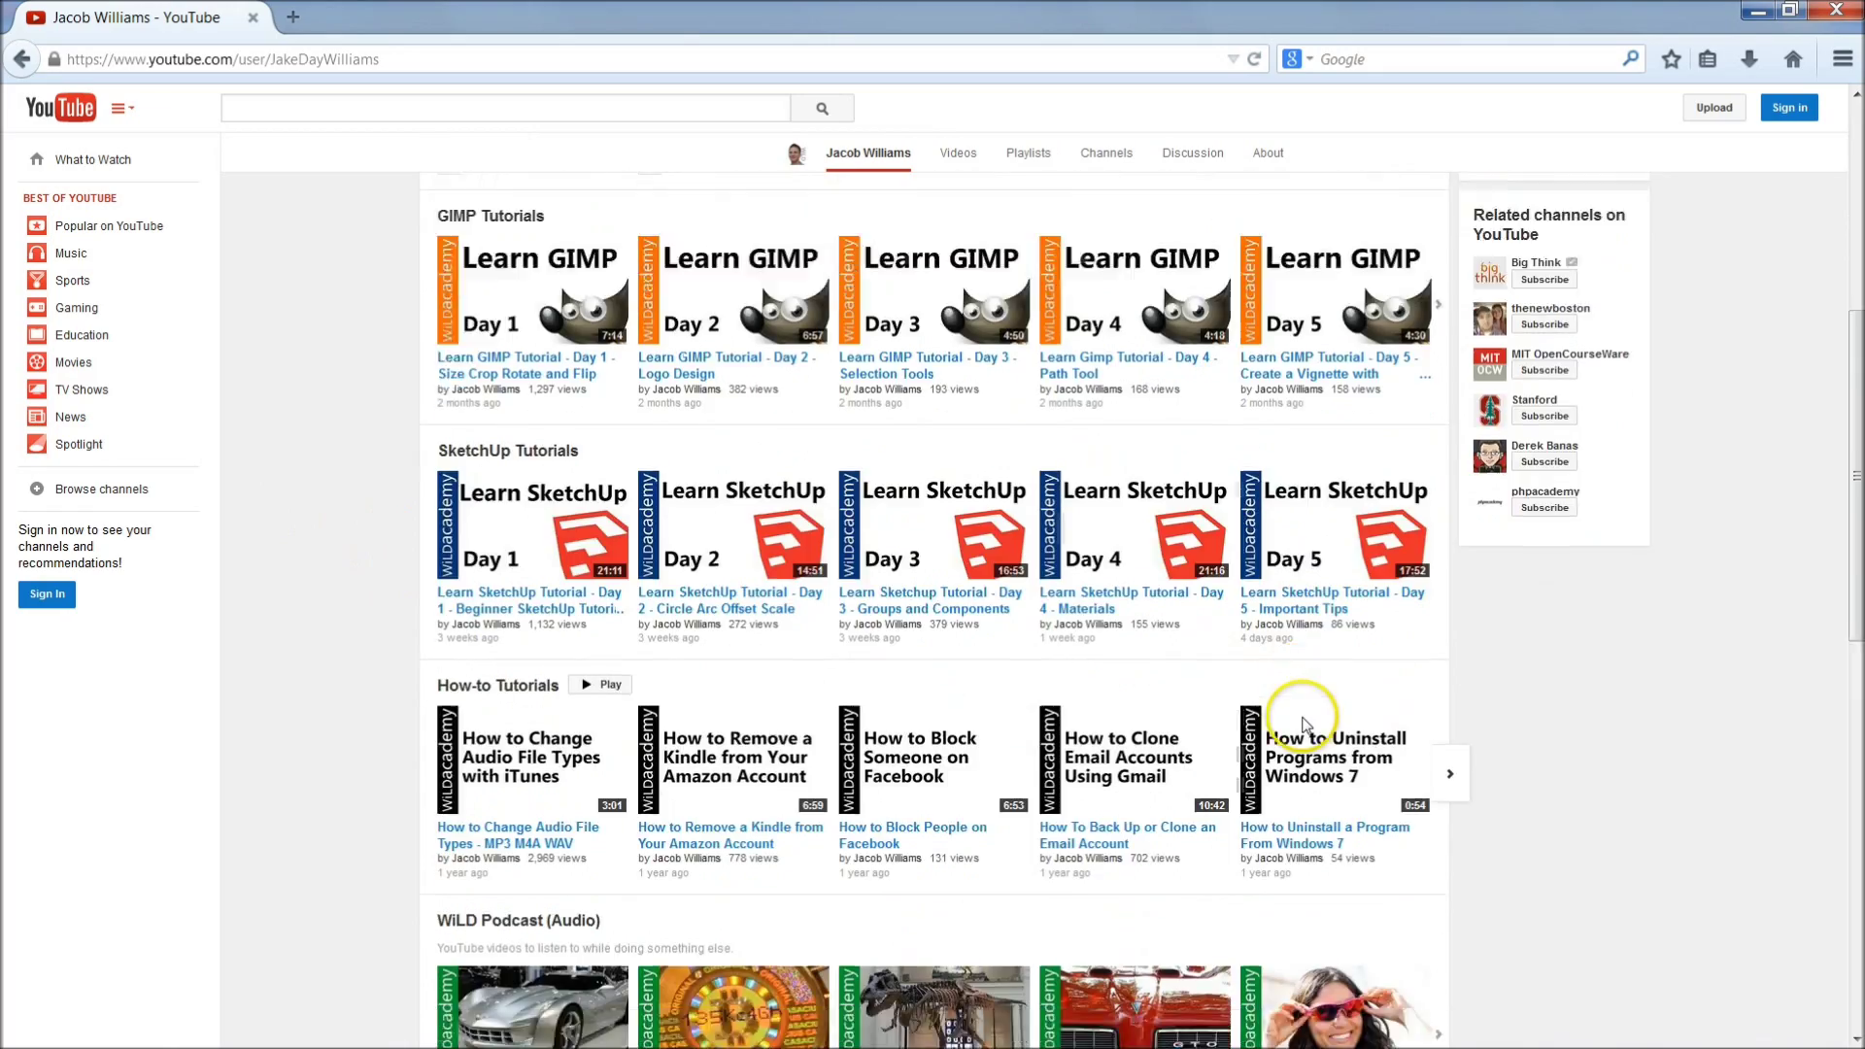
{"action": "scroll", "coordinate": [1305, 726], "scroll_direction": "down", "scroll_amount": 6}
{"action": "scroll", "coordinate": [874, 791], "scroll_direction": "up", "scroll_amount": 15}
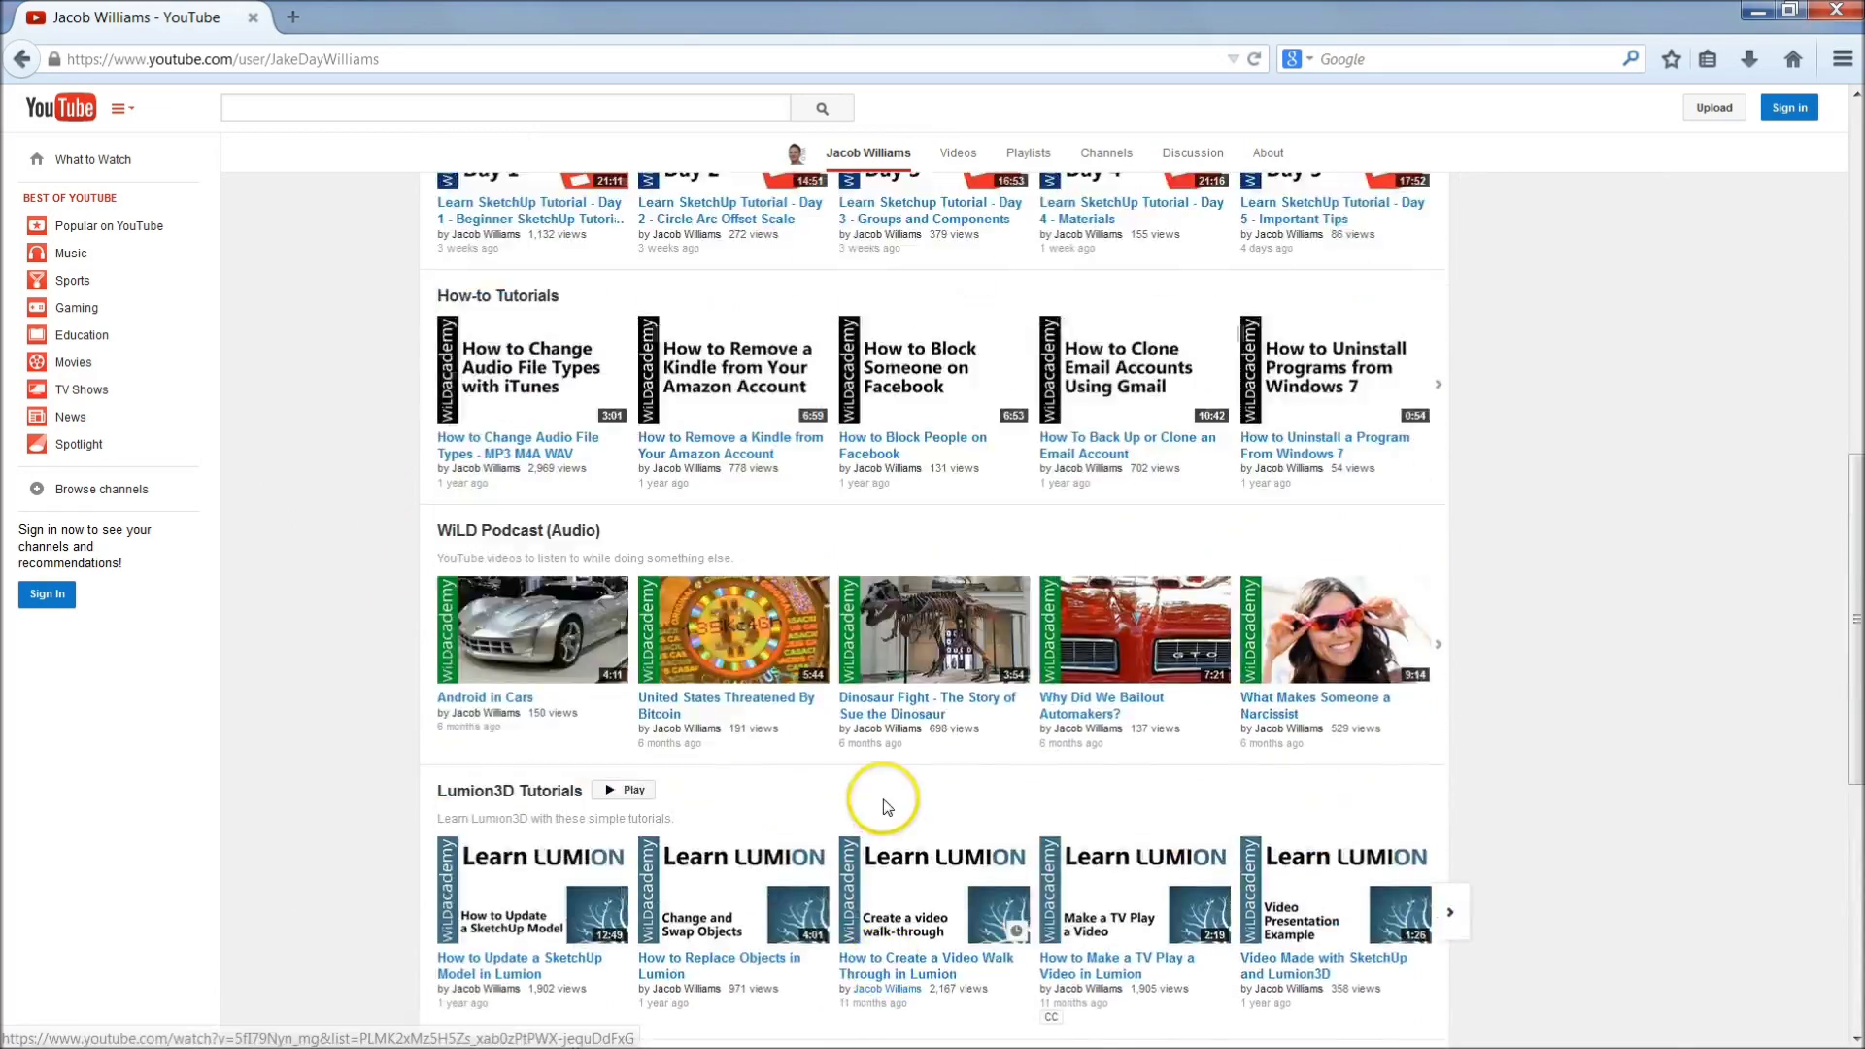
{"action": "scroll", "coordinate": [857, 807], "scroll_direction": "up", "scroll_amount": 3}
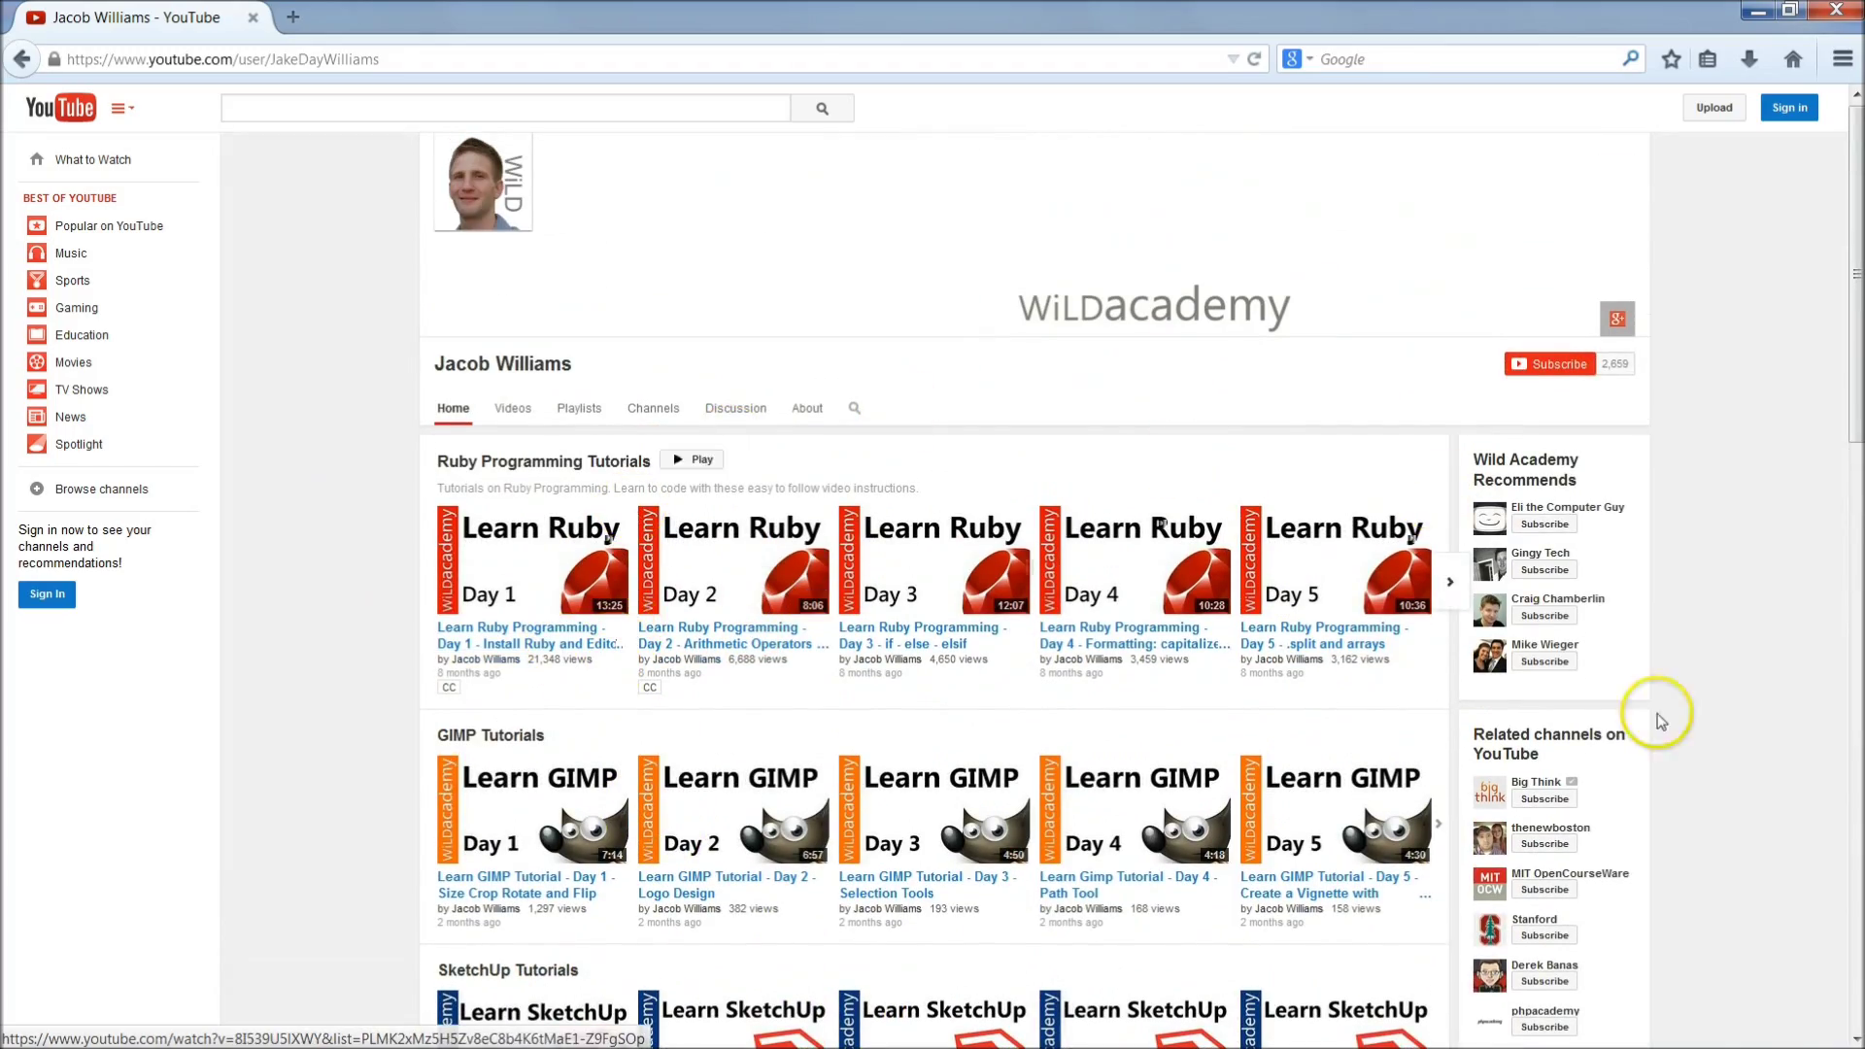
{"action": "scroll", "coordinate": [396, 681], "scroll_direction": "down", "scroll_amount": 3}
{"action": "scroll", "coordinate": [487, 741], "scroll_direction": "up", "scroll_amount": 3}
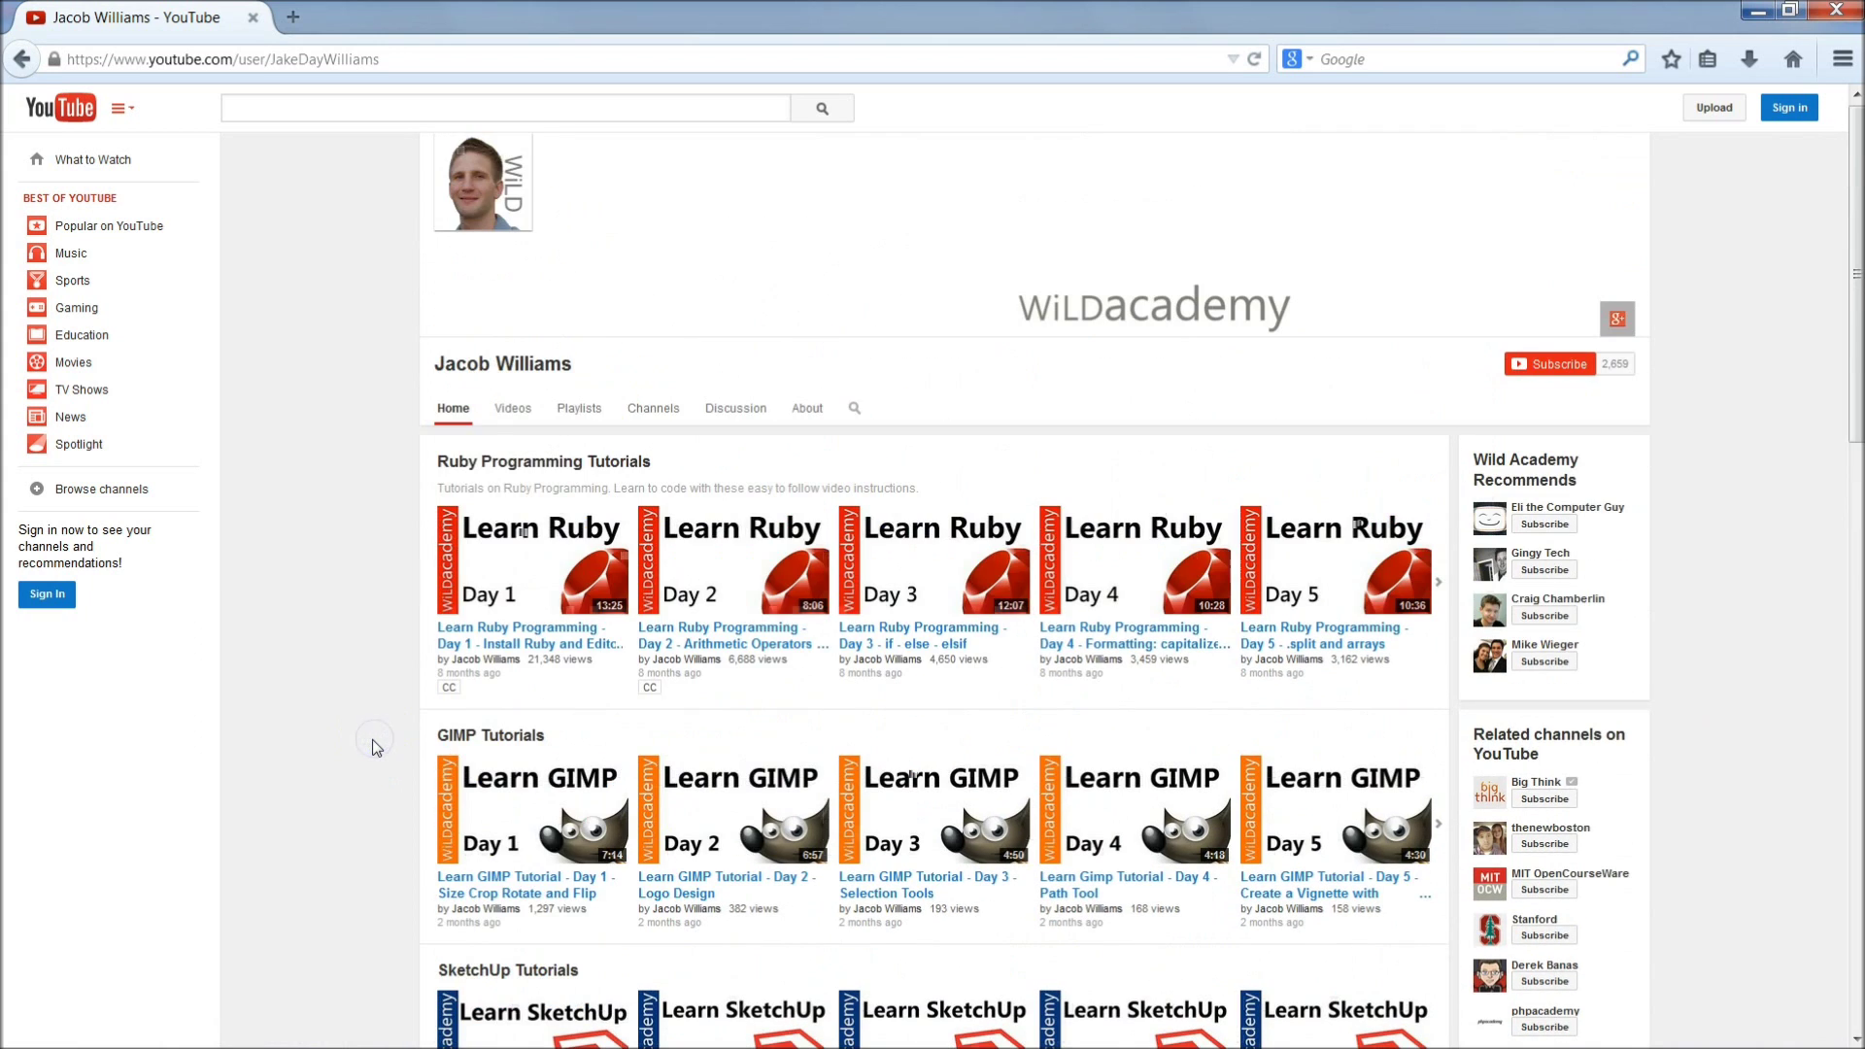
{"action": "left_click", "coordinate": [359, 742]}
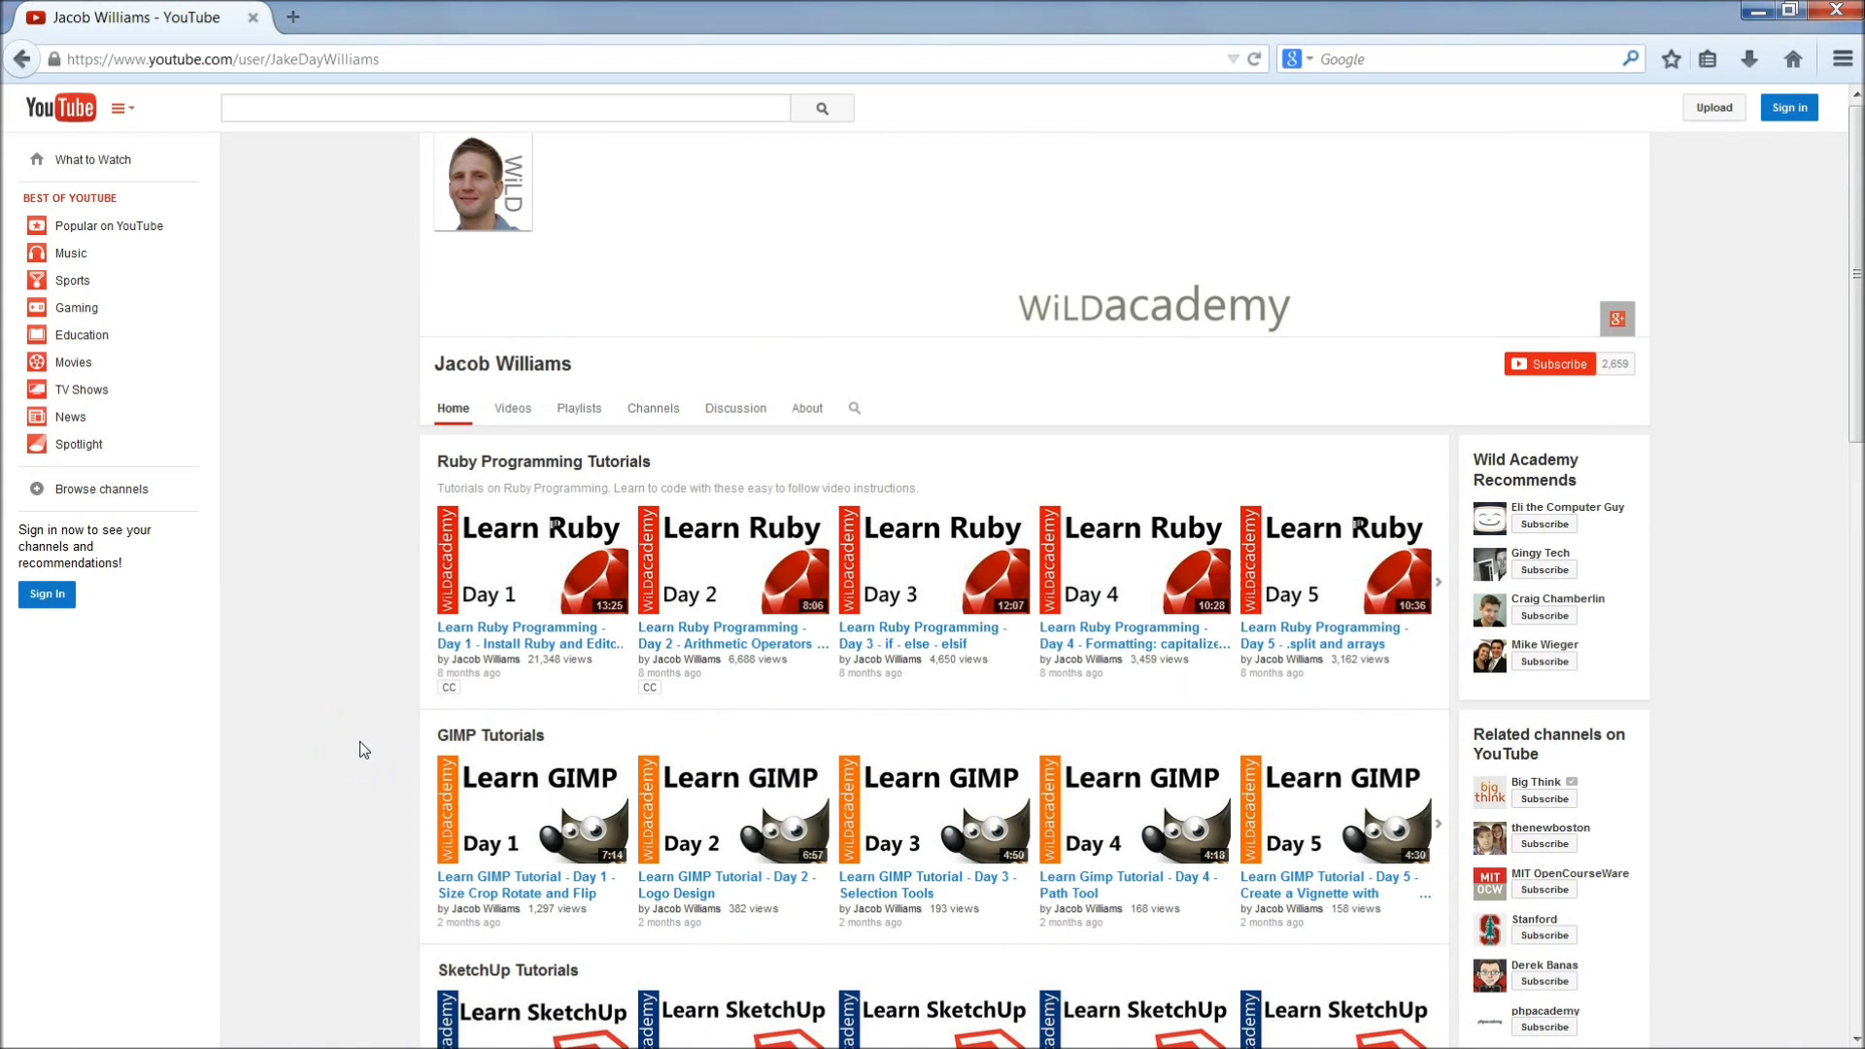